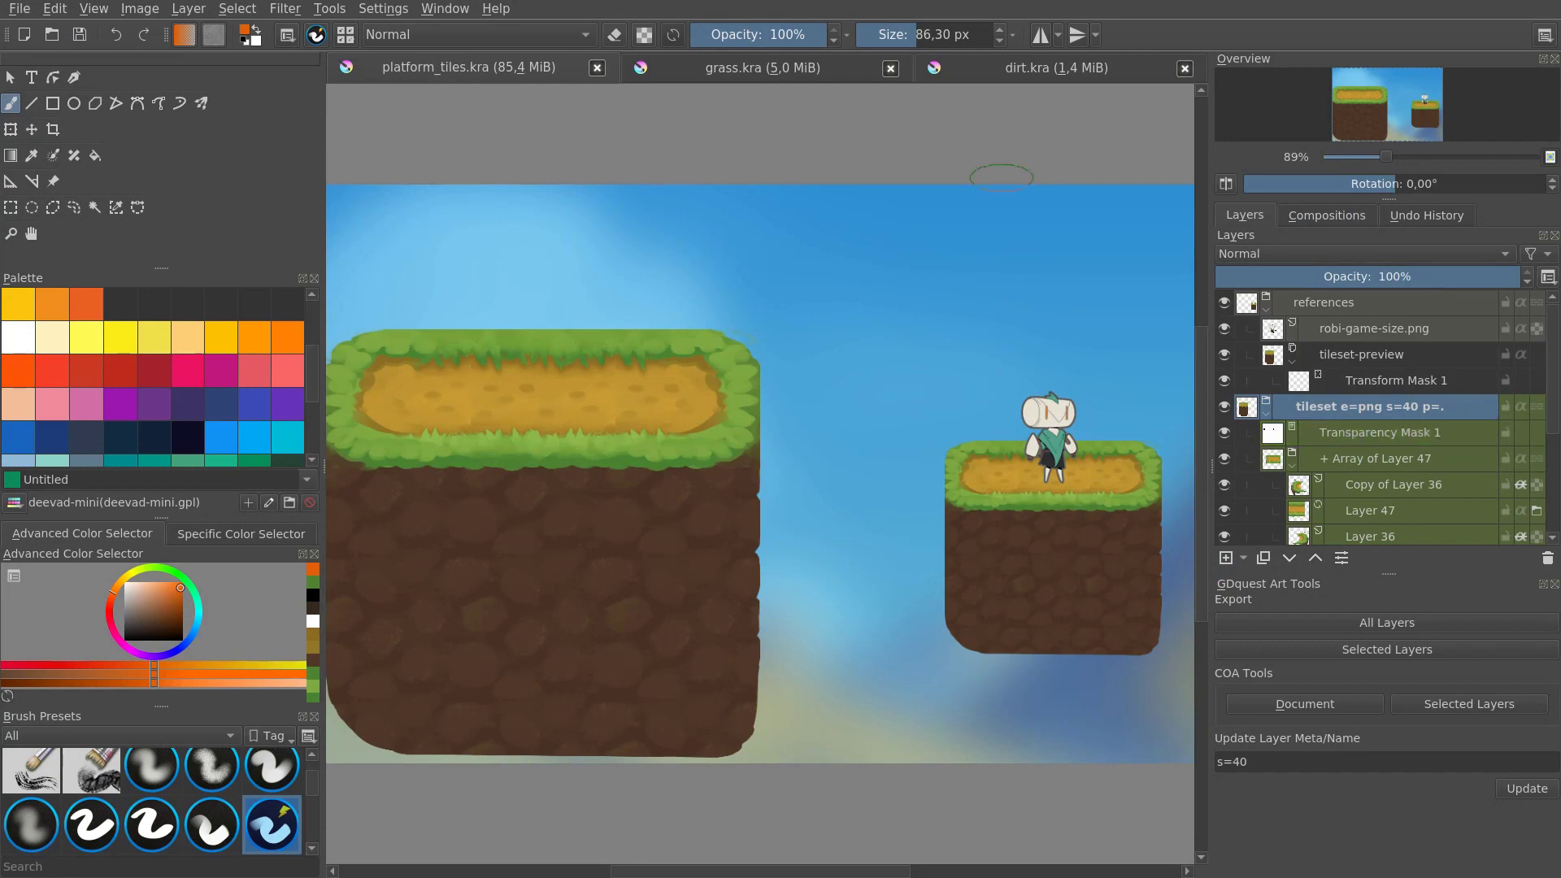
# Step: Paint a large orange oval in the middle of the dirt.kra texture, save the file and return to platform_tiles.kra
pyautogui.click(1028, 69)
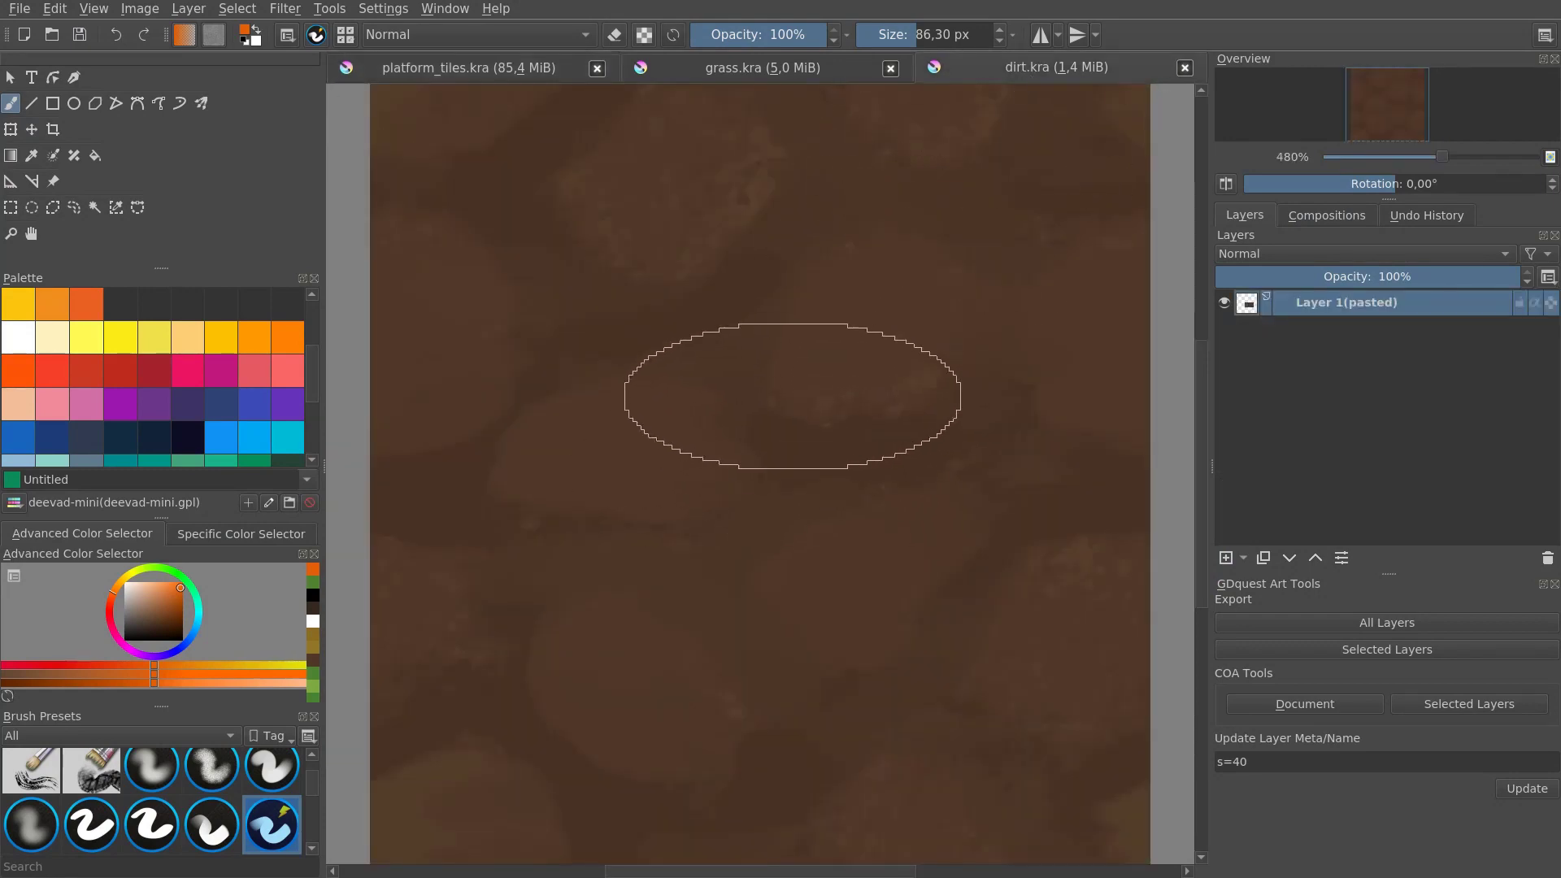
pyautogui.moveTo(793, 398)
pyautogui.mouseDown()
pyautogui.moveTo(739, 503)
pyautogui.moveTo(832, 449)
pyautogui.mouseUp()
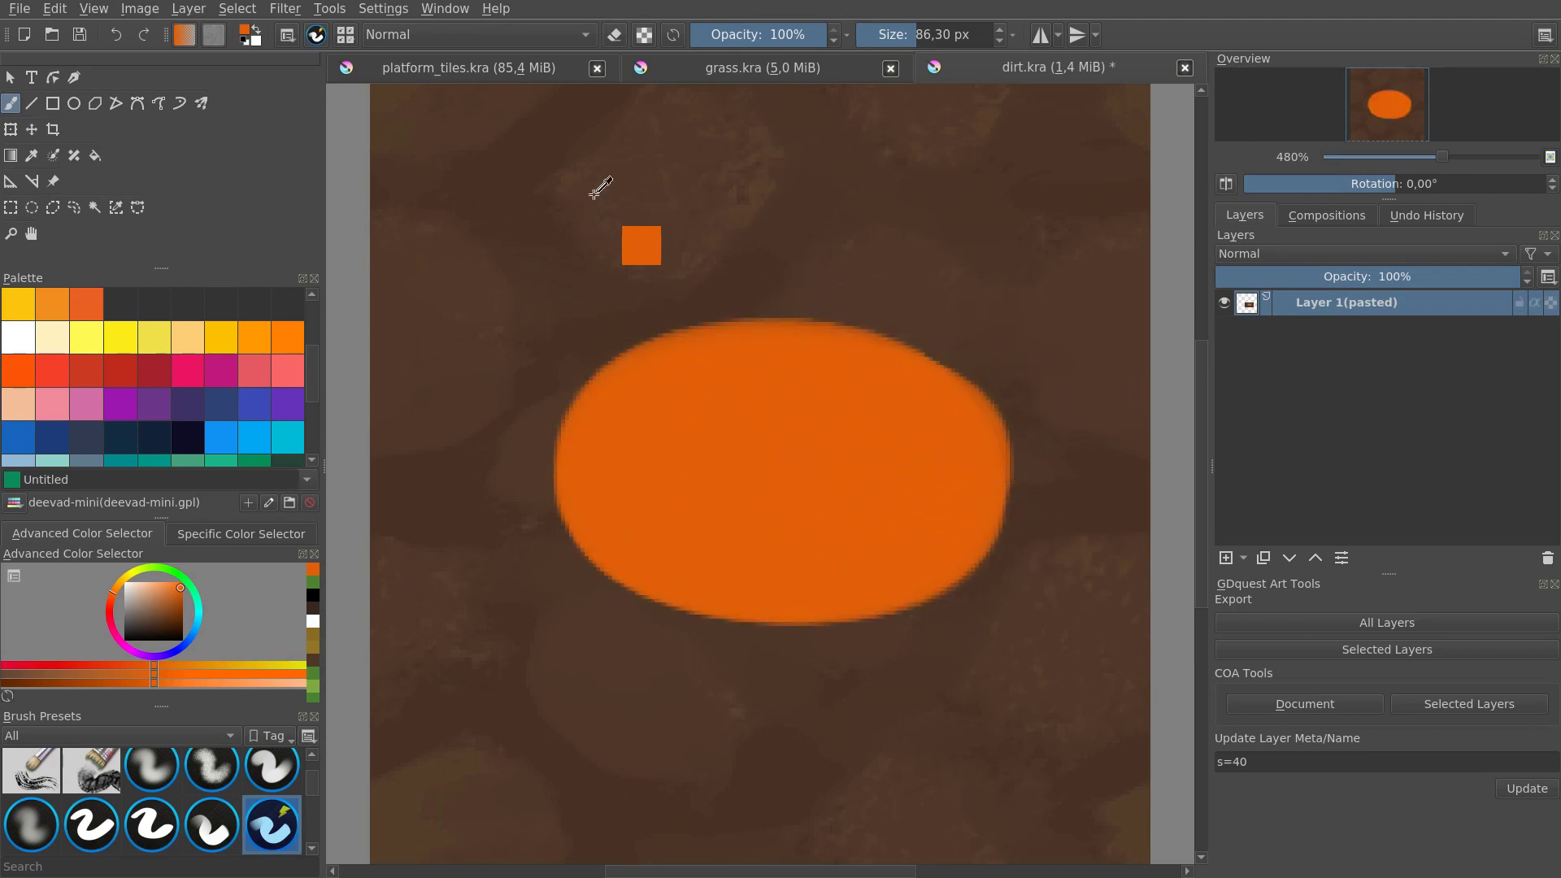
pyautogui.hotkey('ctrl', 's')
pyautogui.click(506, 66)
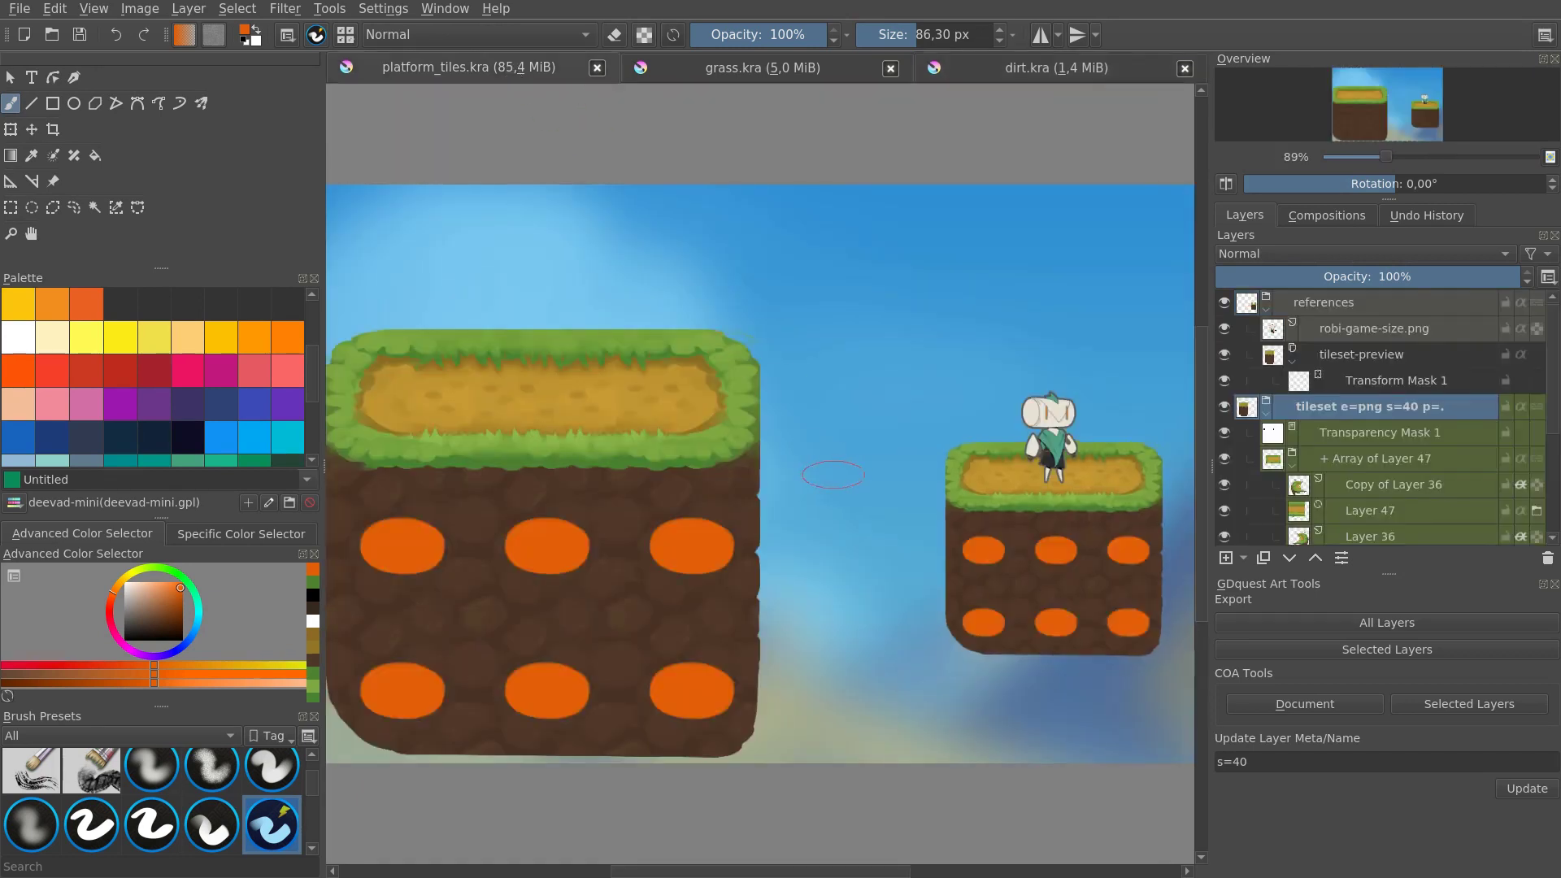
# Step: Try painting orange strokes over the sandy top of the platform on Copy of Layer 36, and undo them
pyautogui.press('2')
pyautogui.click(1336, 487)
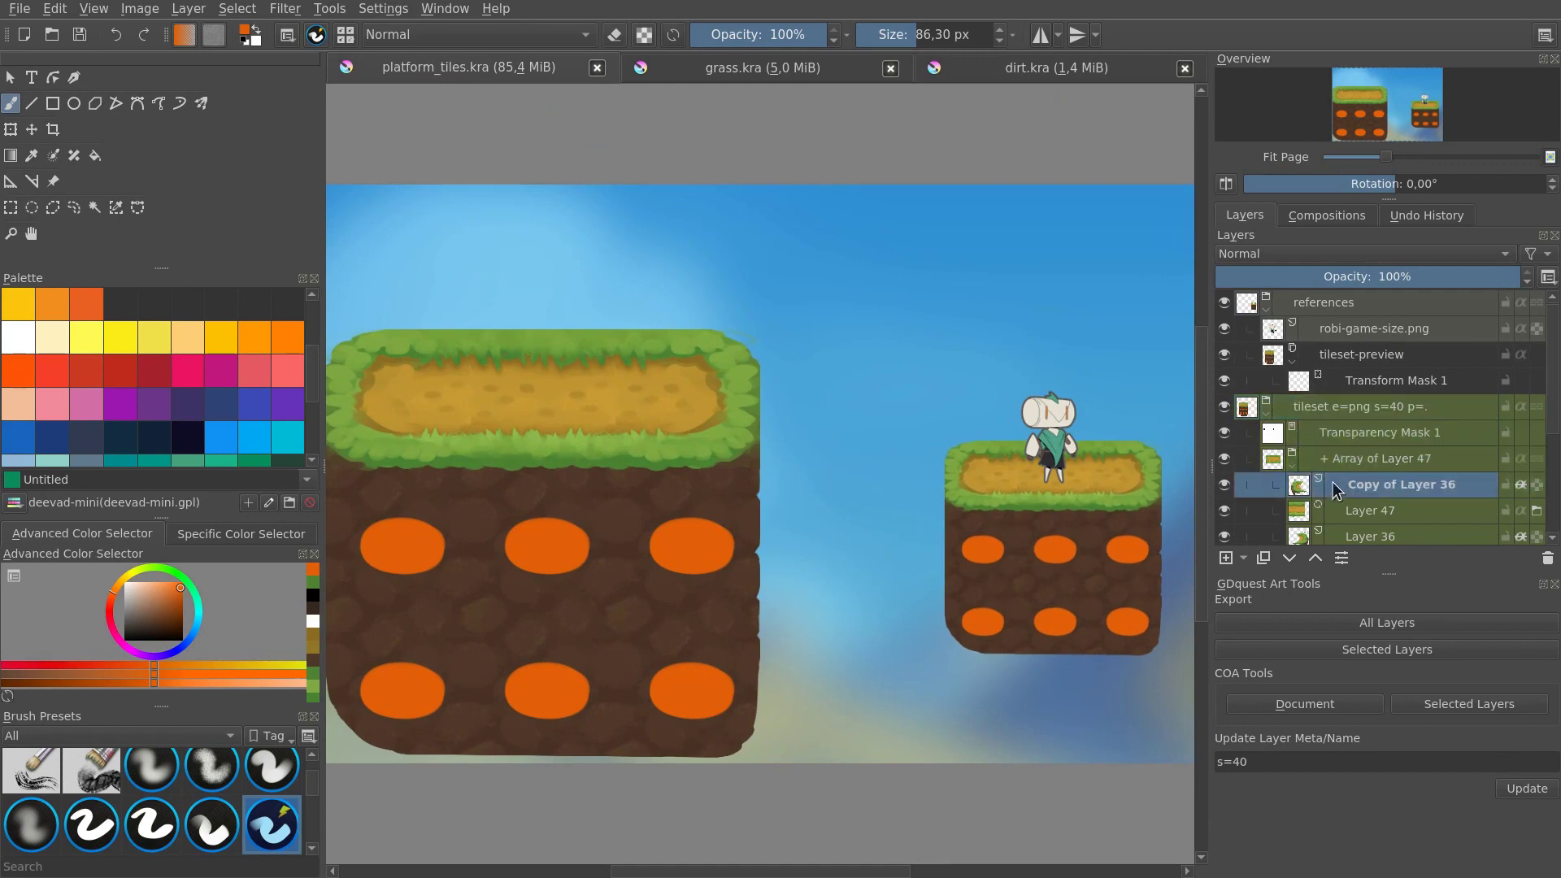
pyautogui.moveTo(398, 393)
pyautogui.mouseDown()
pyautogui.moveTo(644, 406)
pyautogui.moveTo(408, 407)
pyautogui.mouseUp()
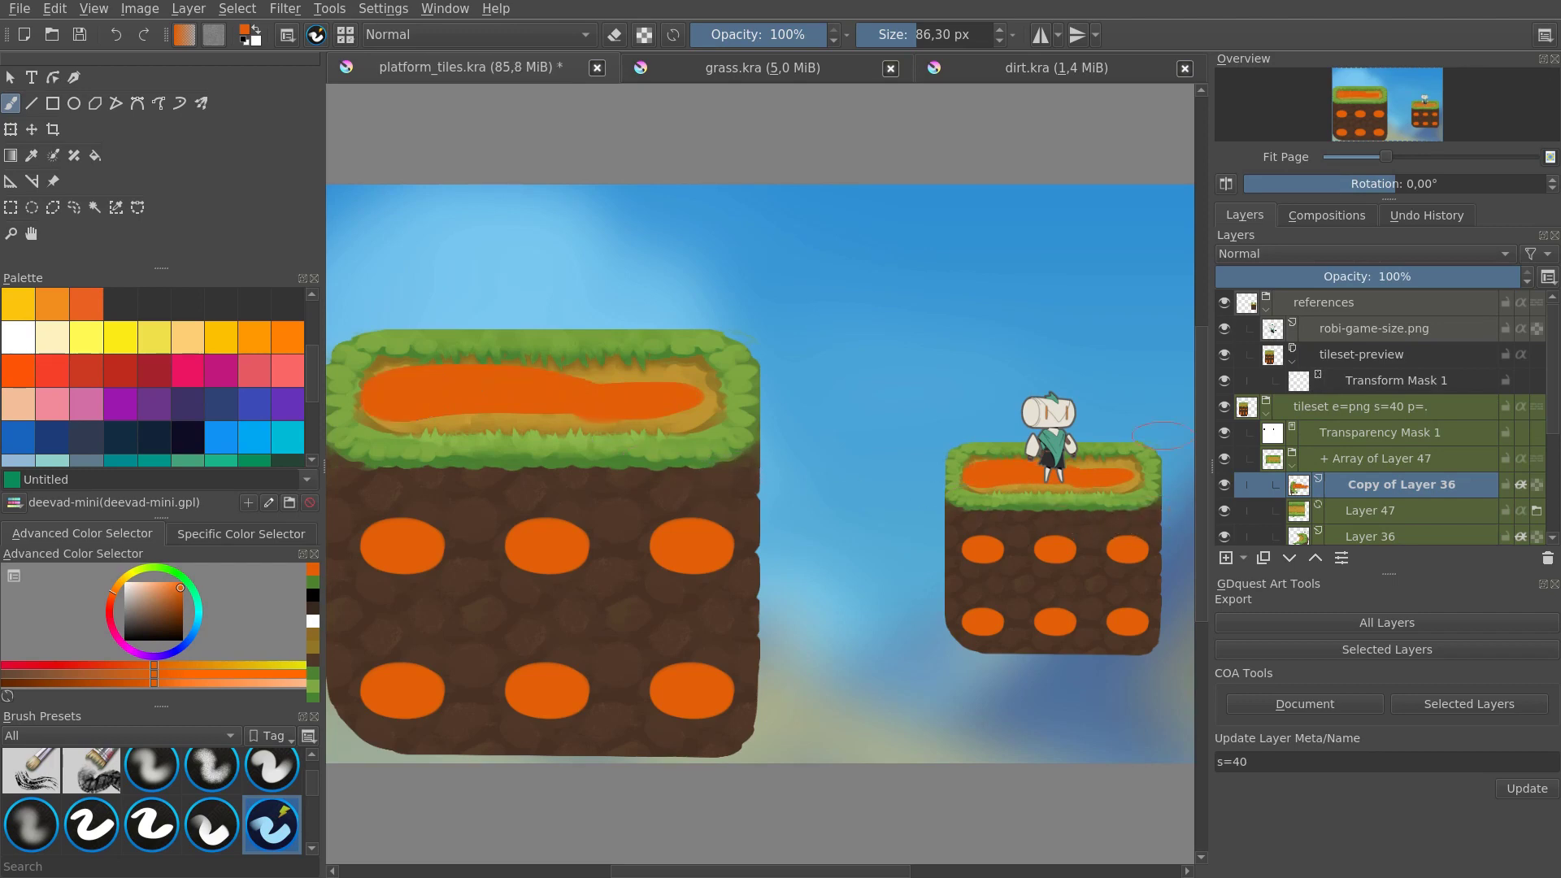
pyautogui.moveTo(870, 331)
pyautogui.mouseDown()
pyautogui.moveTo(934, 439)
pyautogui.moveTo(912, 442)
pyautogui.mouseUp()
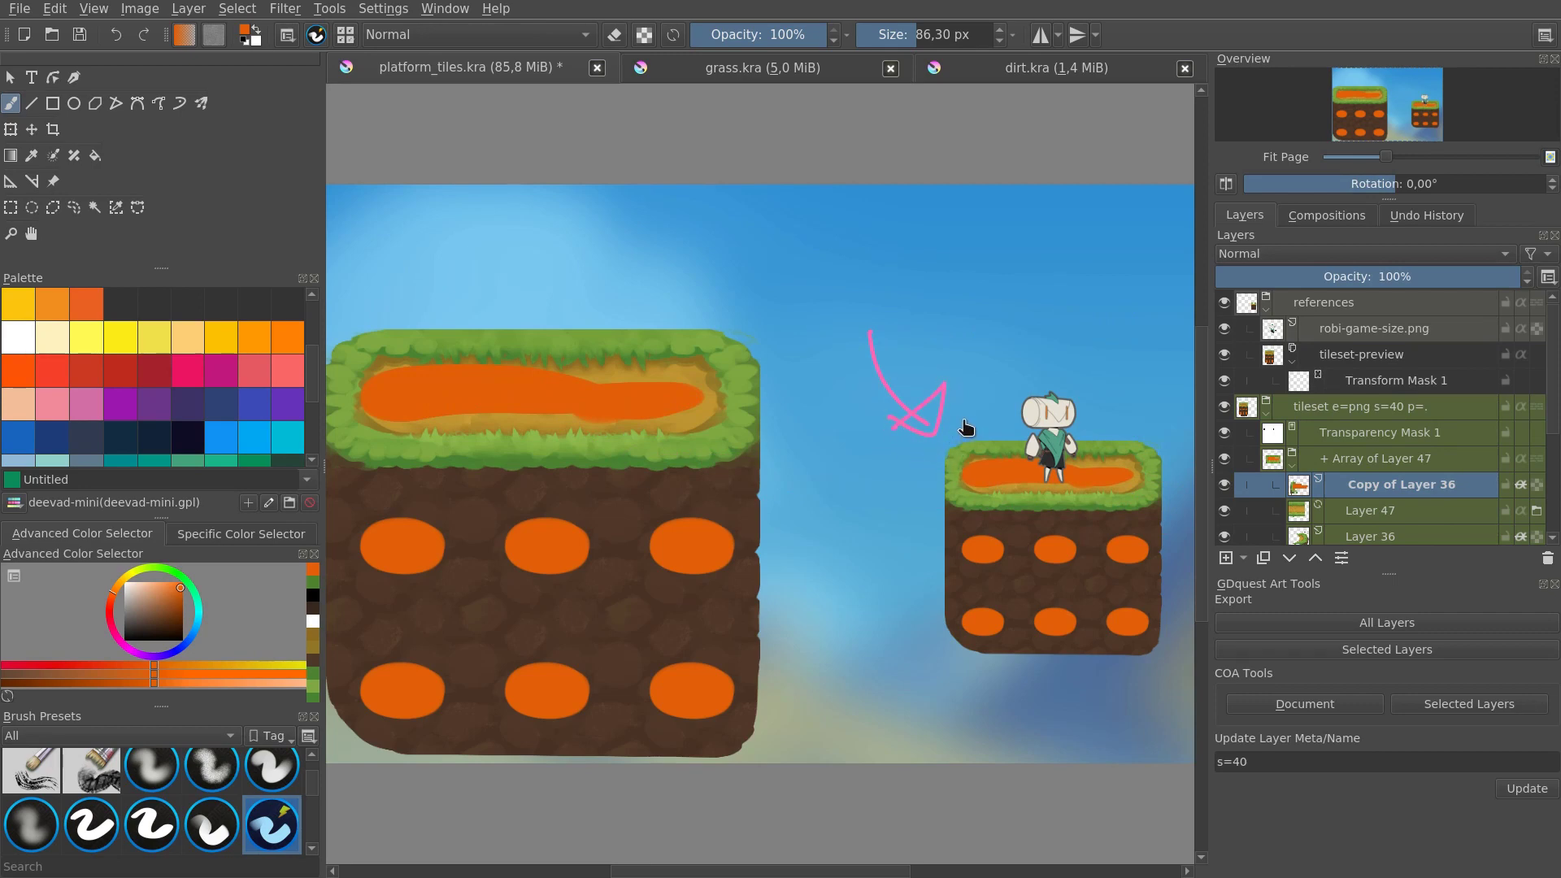
pyautogui.hotkey('ctrl', 'z')
pyautogui.hotkey('ctrl', 'z')
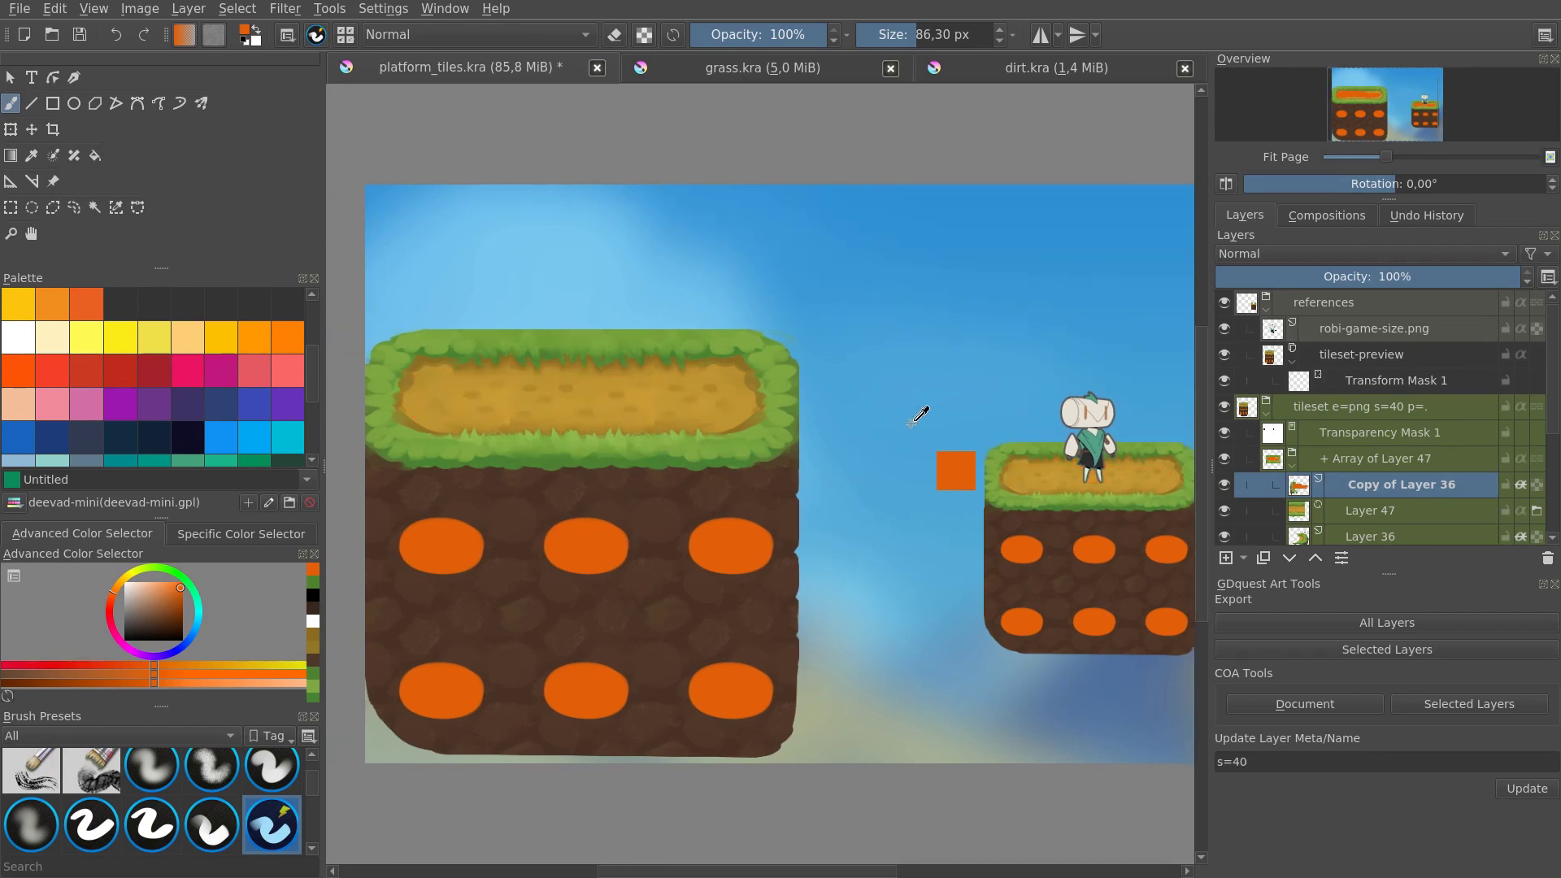
pyautogui.moveTo(999, 479); pyautogui.dragTo(961, 480)
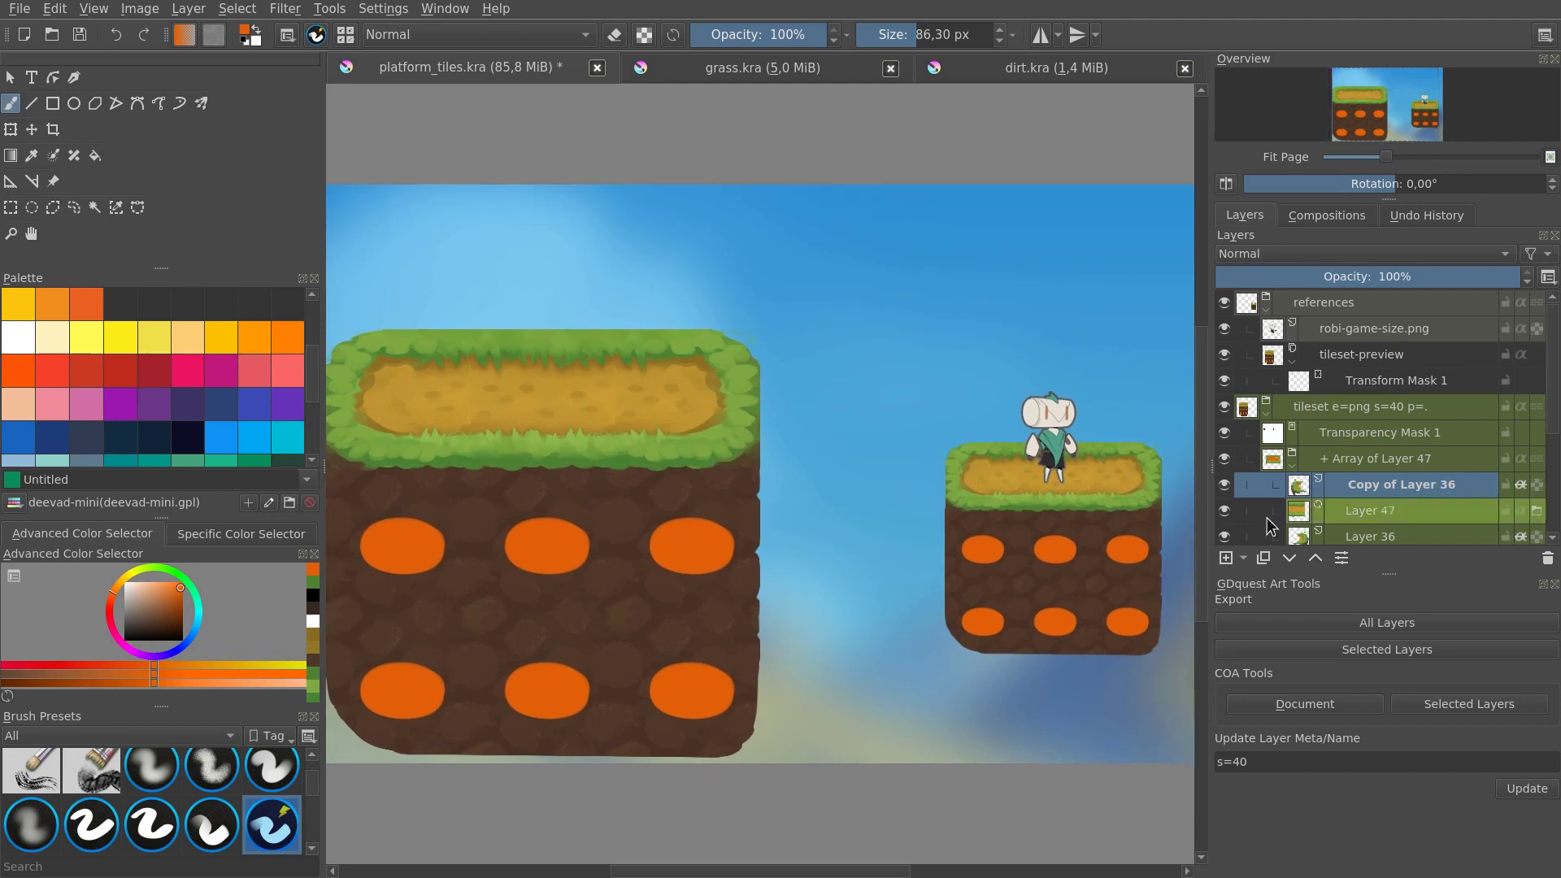
# Step: Export all layers of platform_tiles.kra and run ./move_sprites.sh in the drop-down terminal with enlarged text
pyautogui.click(1397, 625)
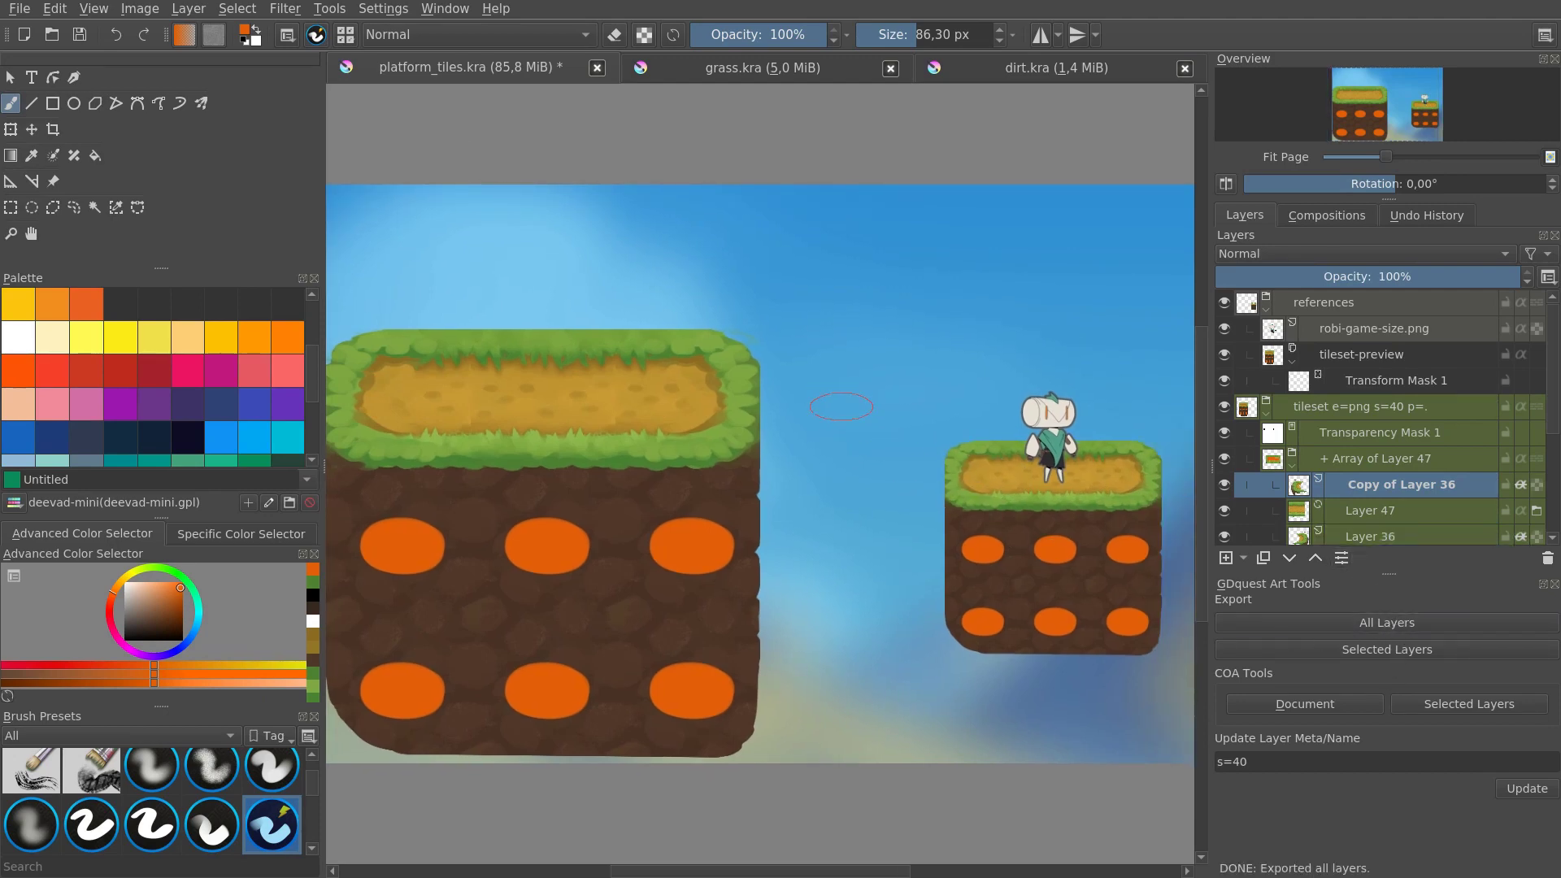
pyautogui.press('F12')
pyautogui.write('./move_sprites.sh')
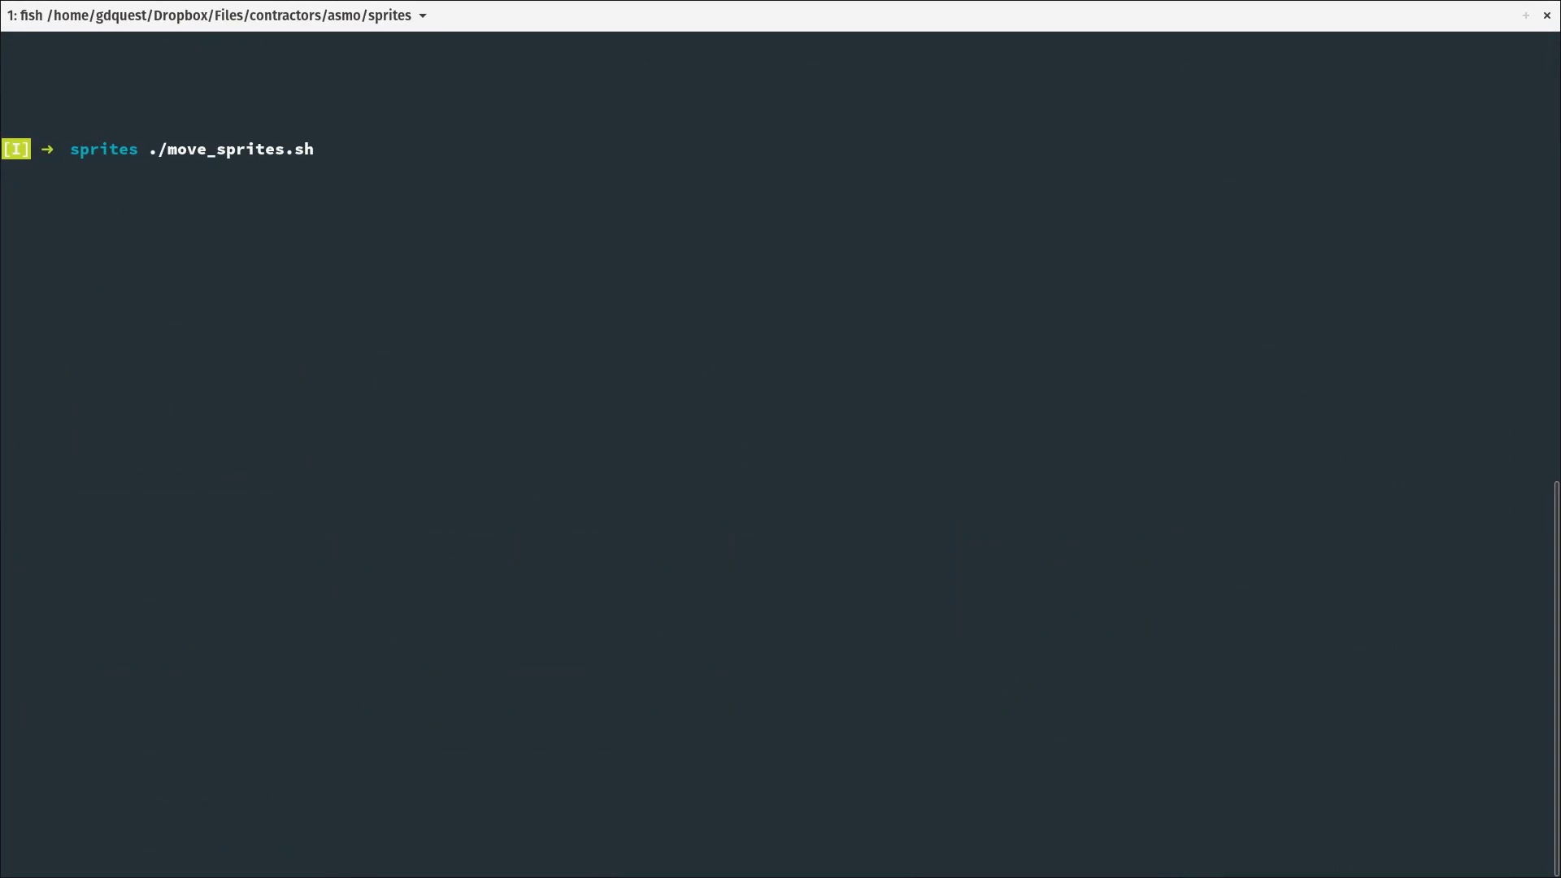
pyautogui.hotkey('ctrl', '+')
pyautogui.hotkey('ctrl', '+')
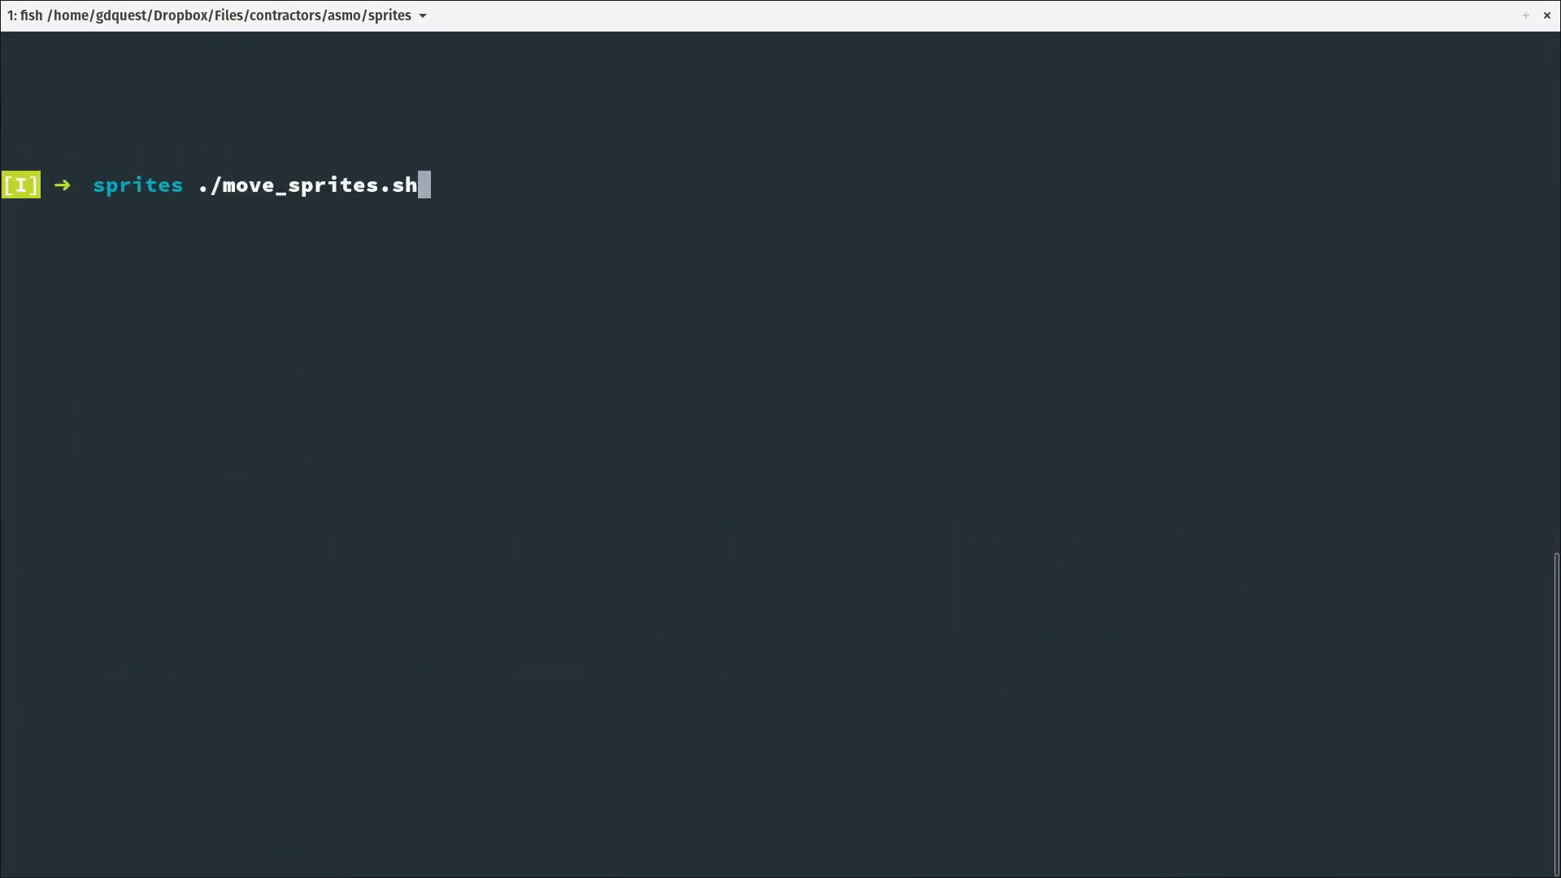
pyautogui.press('Return')
pyautogui.press('F12')
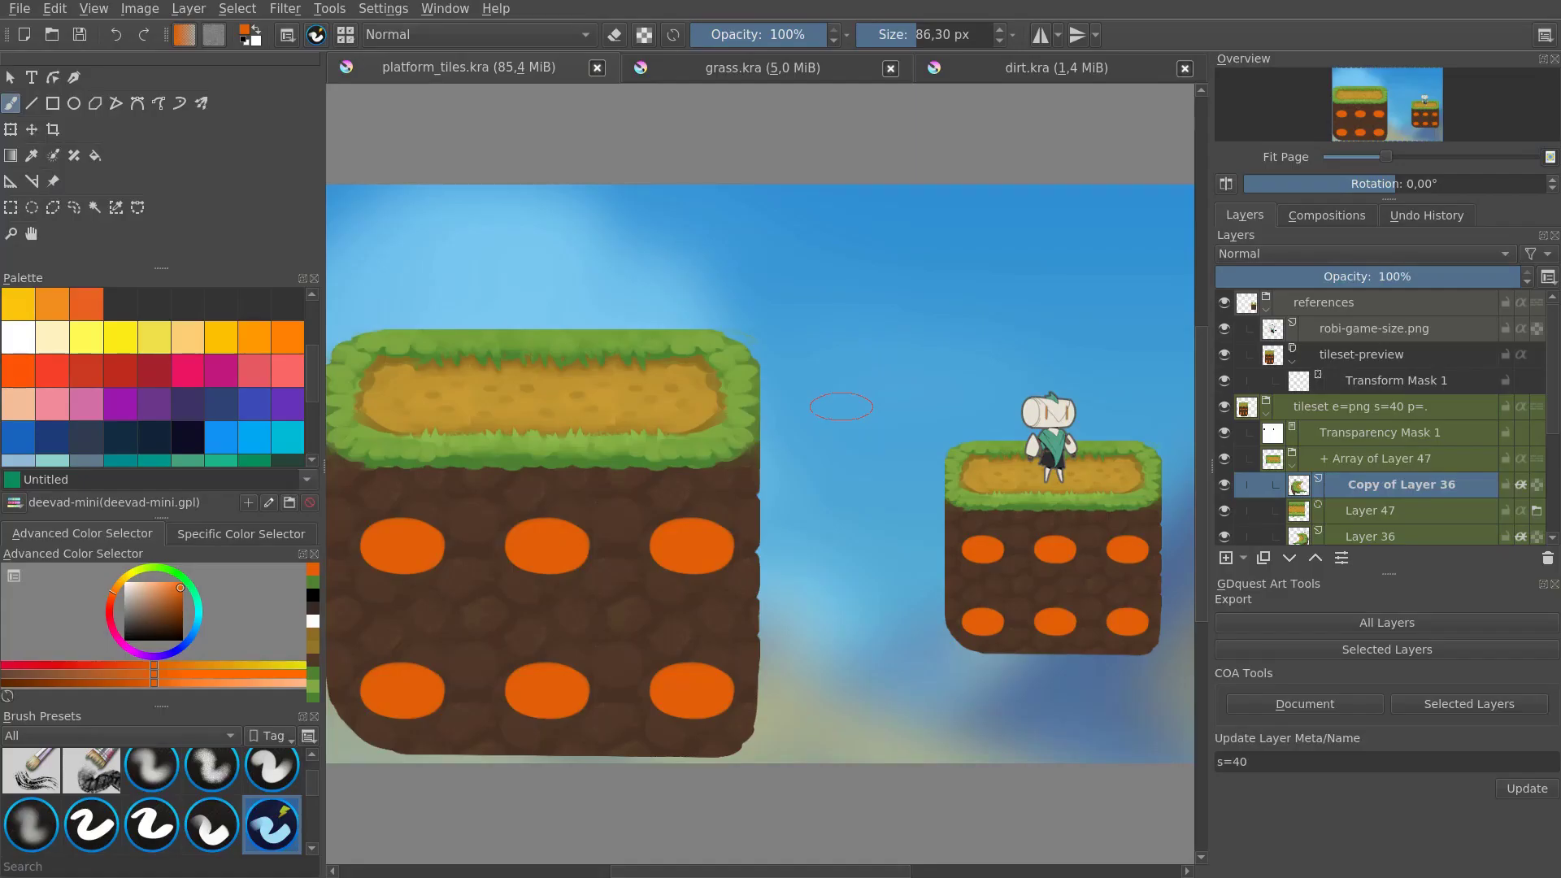
# Step: Switch to Godot and examine the dirt tiles below the character in the Game scene
pyautogui.hotkey('alt', 'Tab')
pyautogui.moveTo(935, 698); pyautogui.dragTo(933, 553)
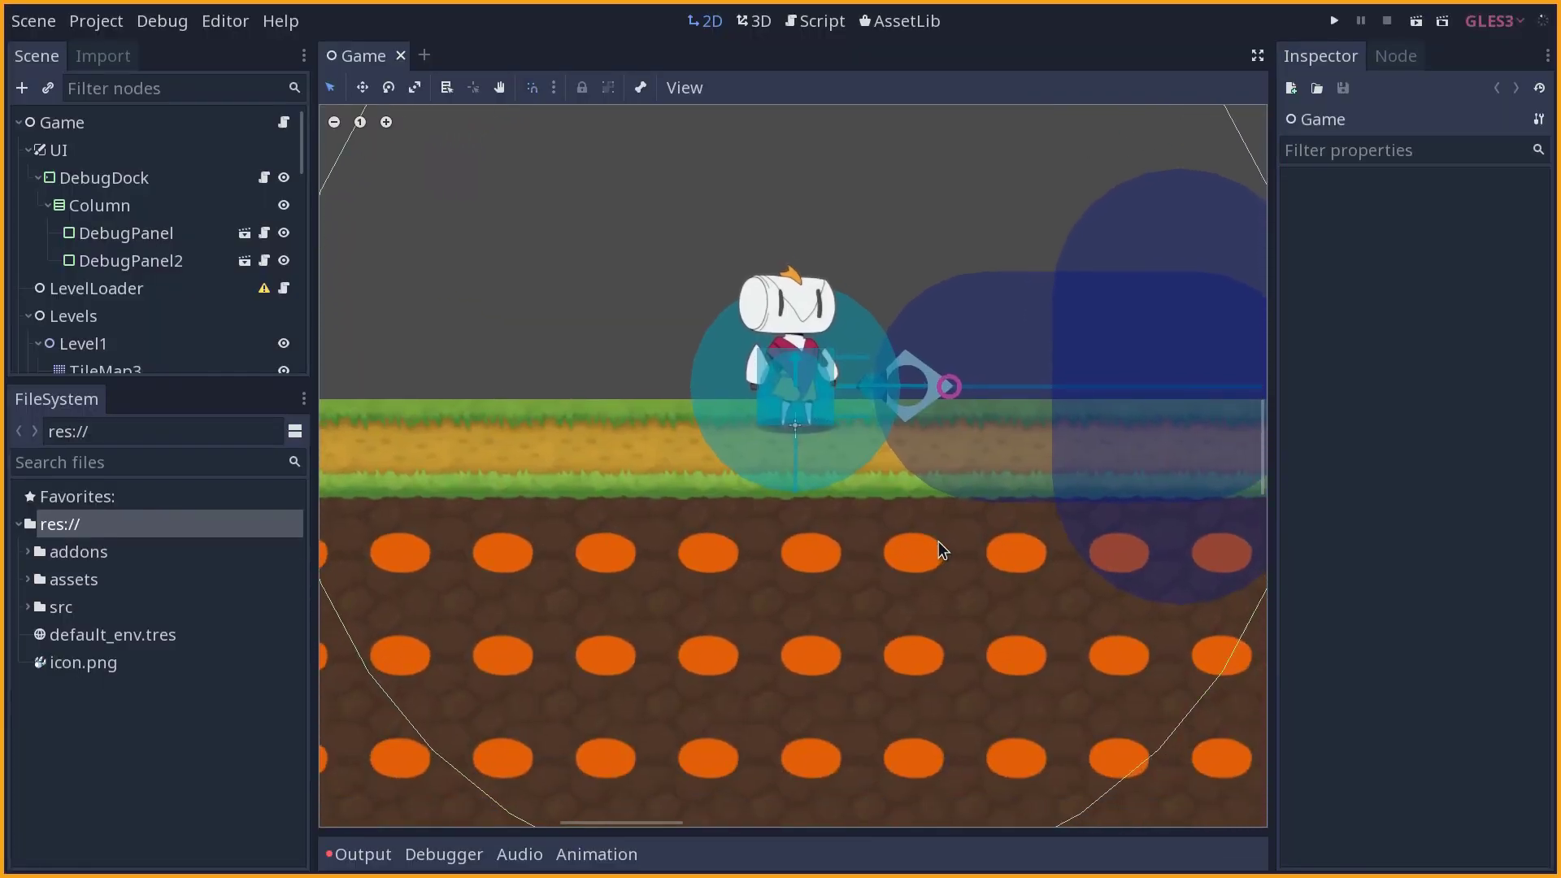
# Step: Switch back to Krita, undo the orange oval in dirt.kra, save the file and return to platform_tiles.kra
pyautogui.hotkey('alt', 'Tab')
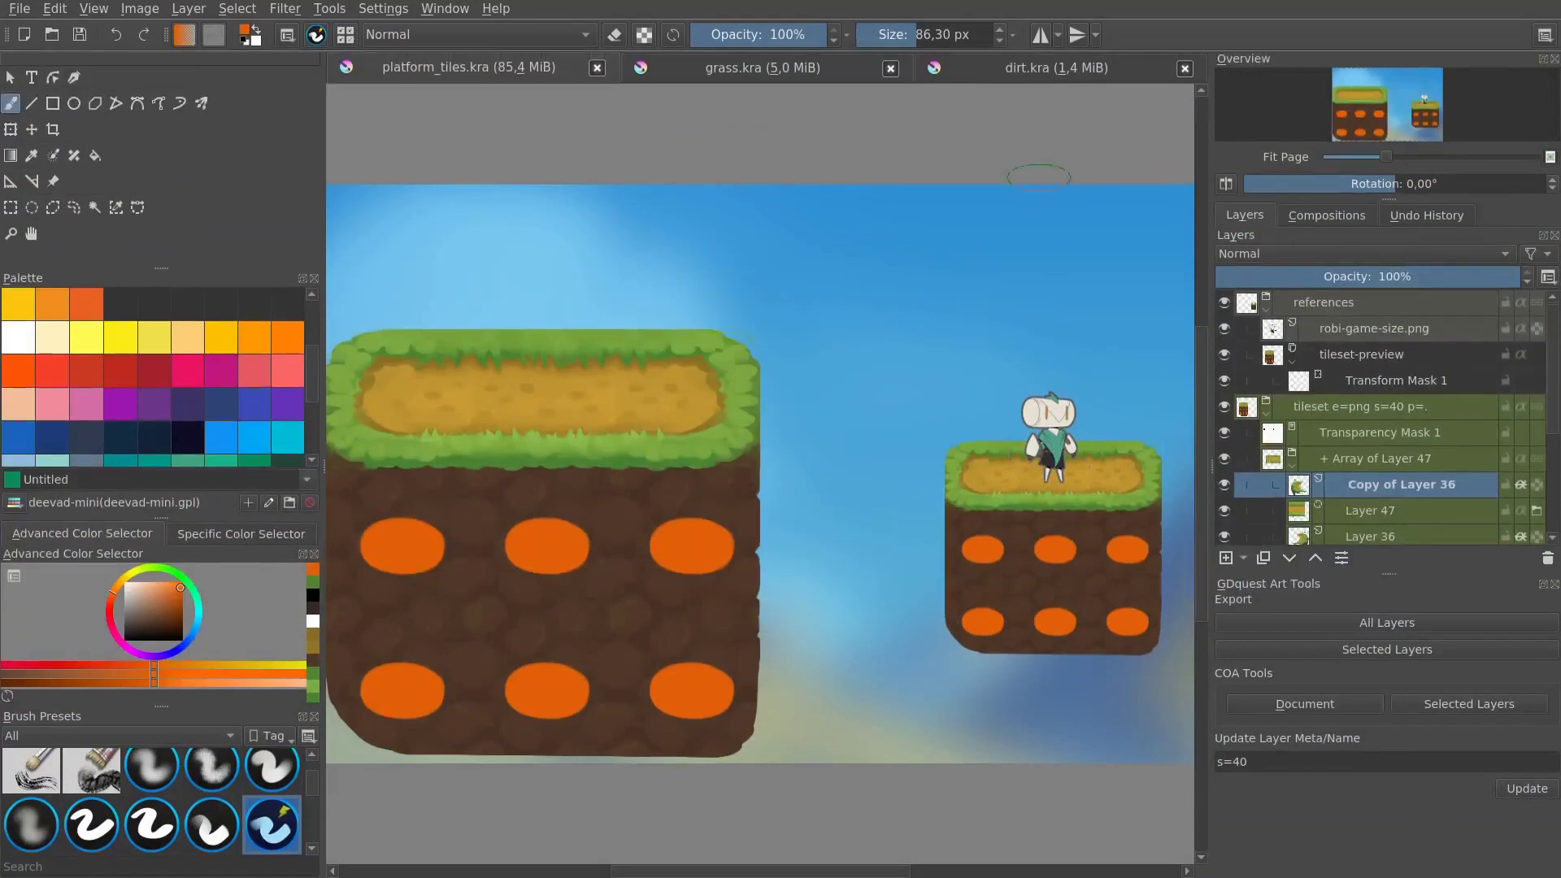
pyautogui.click(1088, 69)
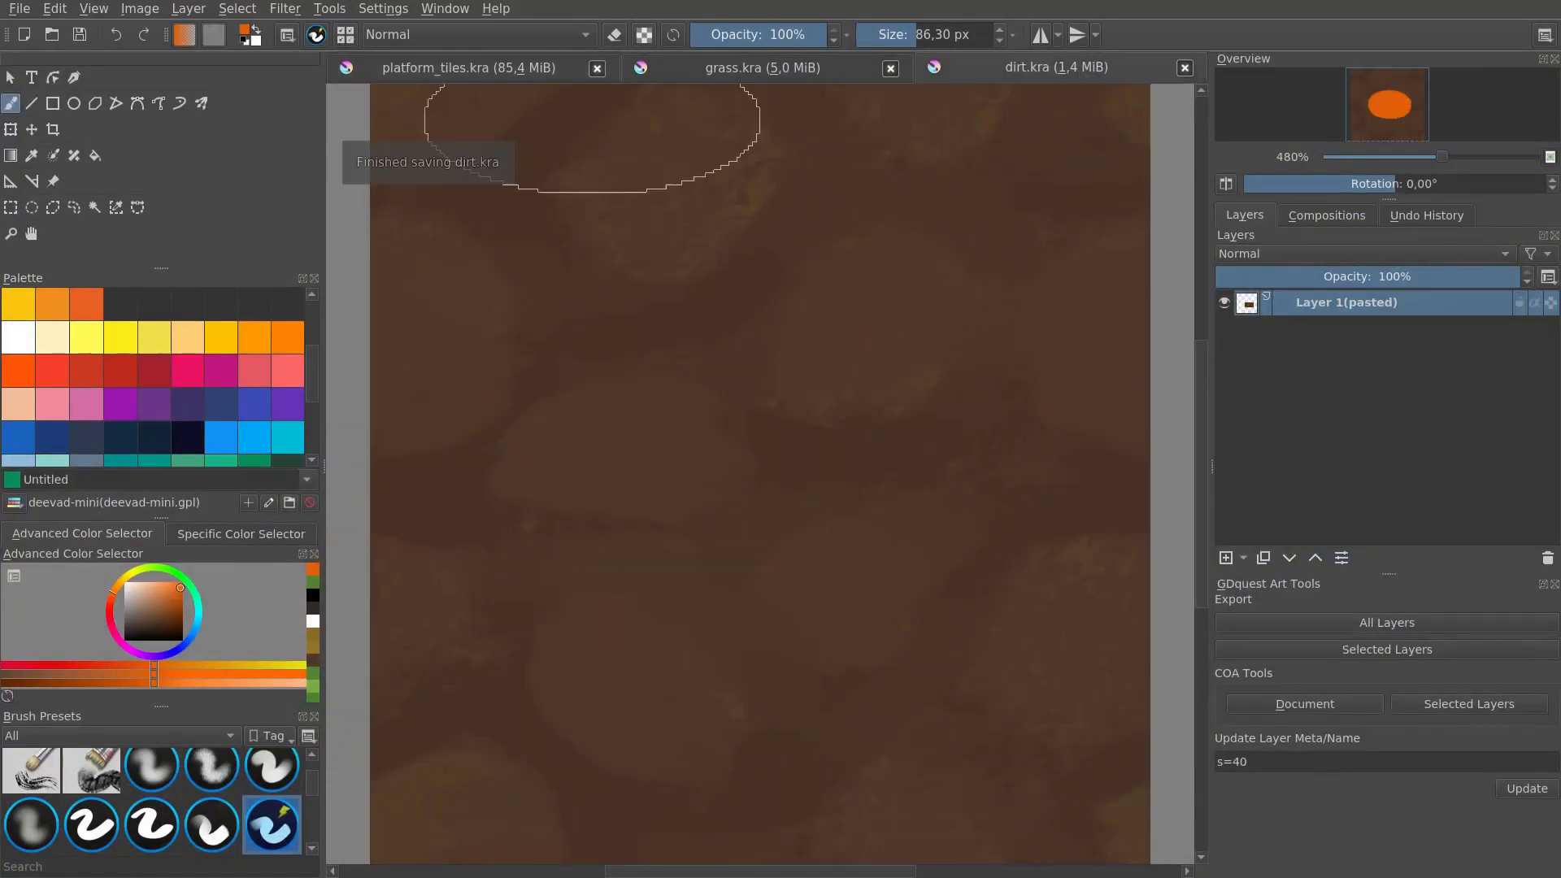
pyautogui.click(535, 73)
# Step: Export all layers of platform_tiles.kra again and rerun the ./move_sprites.sh script in the terminal
pyautogui.click(1344, 623)
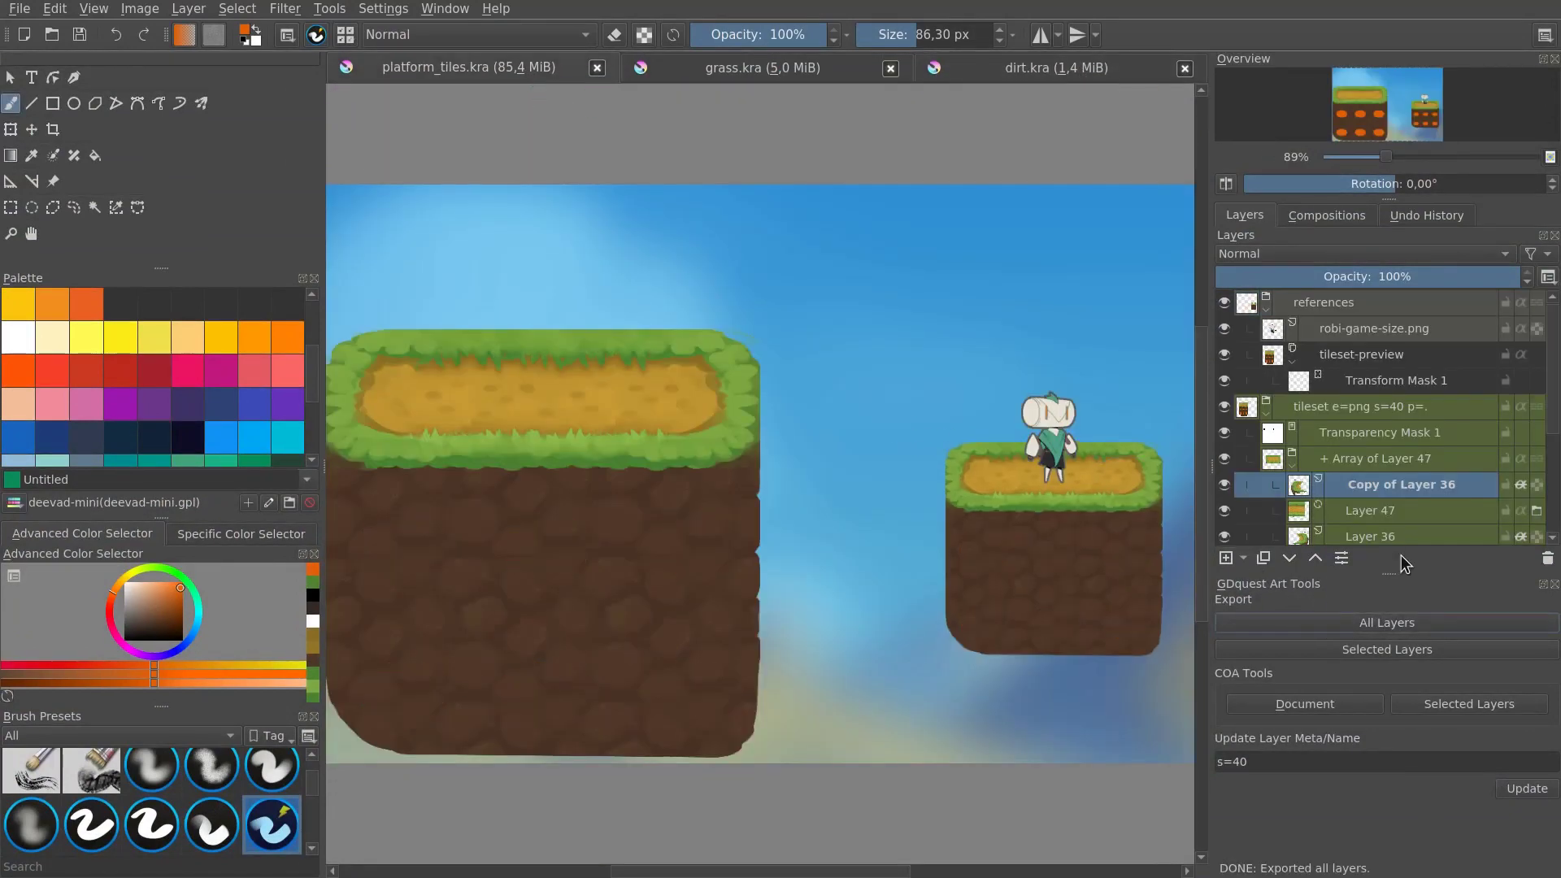
pyautogui.hotkey('alt', 'Tab')
pyautogui.press('Up')
pyautogui.press('Return')
pyautogui.hotkey('alt', 'Tab')
pyautogui.hotkey('alt', 'Tab')
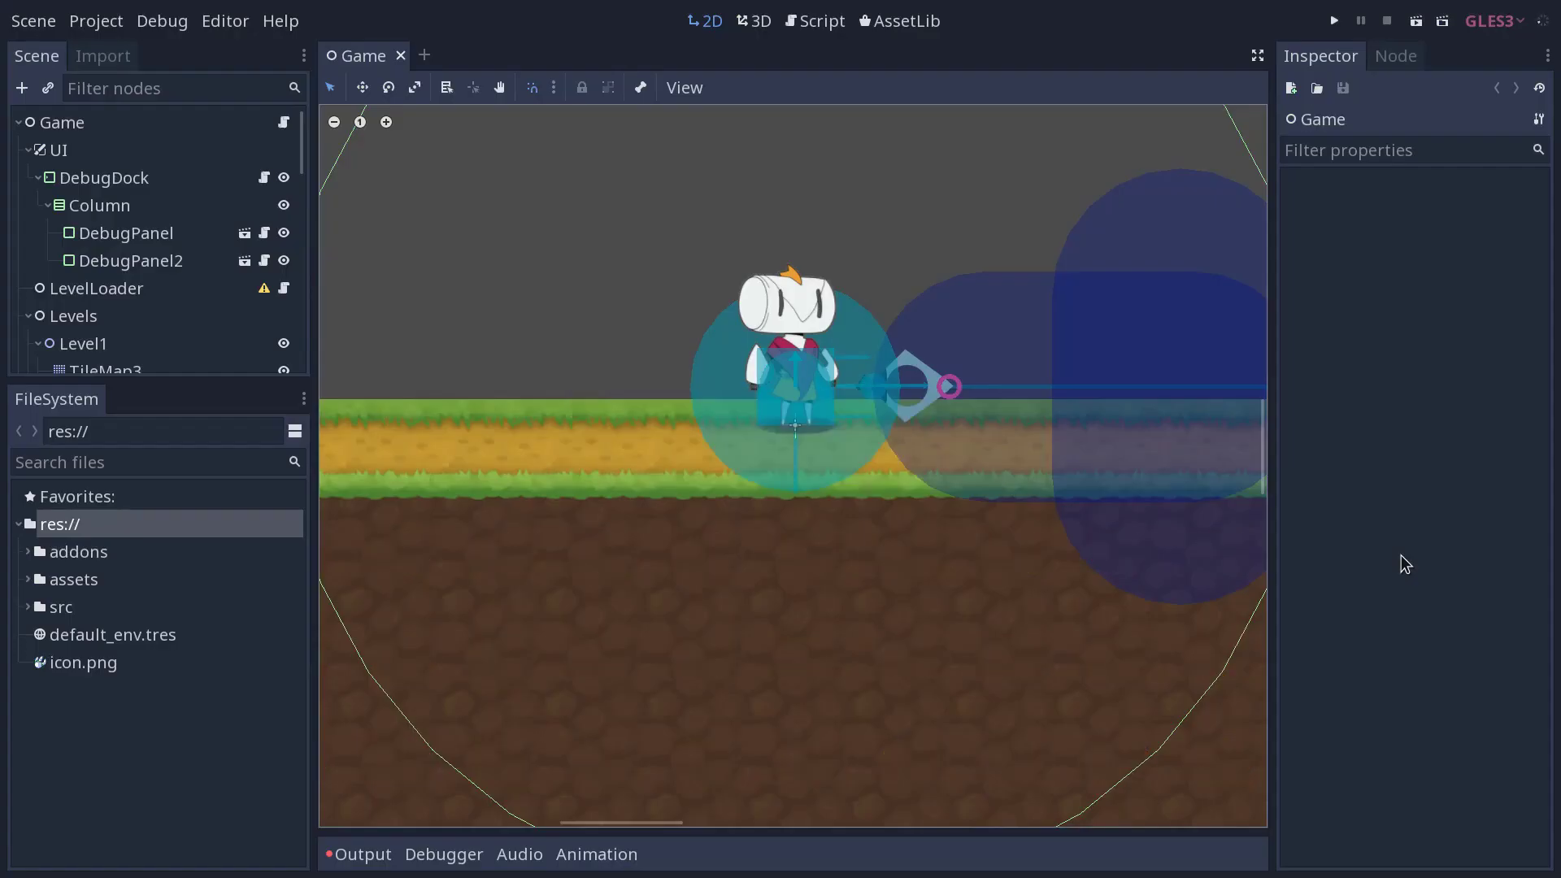
# Step: Switch to Godot and check how the re-exported dirt tiles look in the Game scene
pyautogui.moveTo(1050, 584); pyautogui.dragTo(1027, 651)
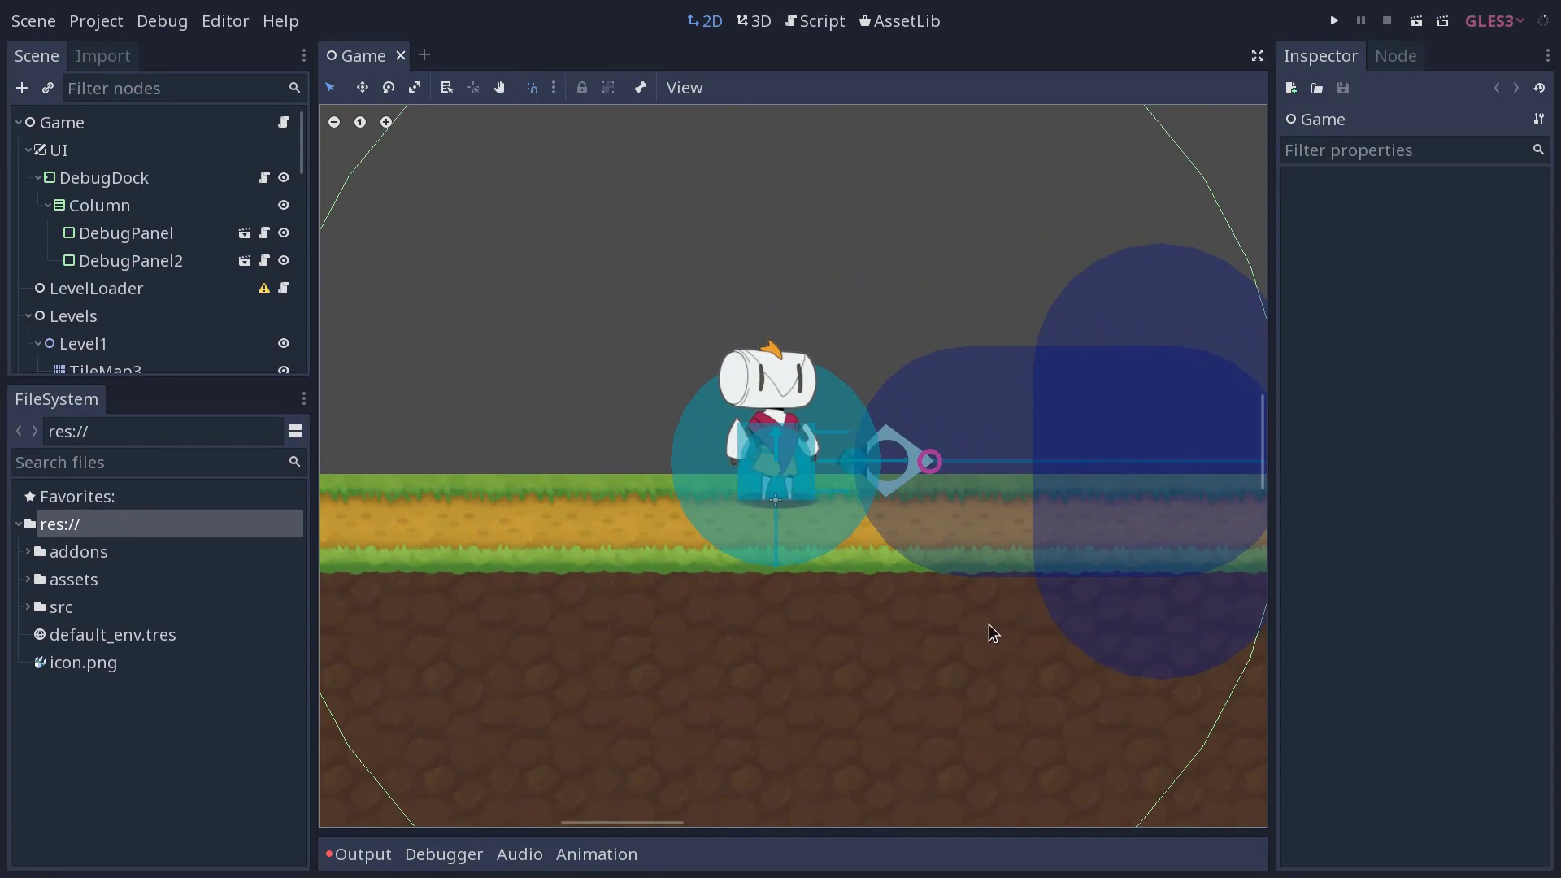
# Step: Switch back to Krita and create a new custom document of 200 by 200 pixels
pyautogui.hotkey('alt', 'Tab')
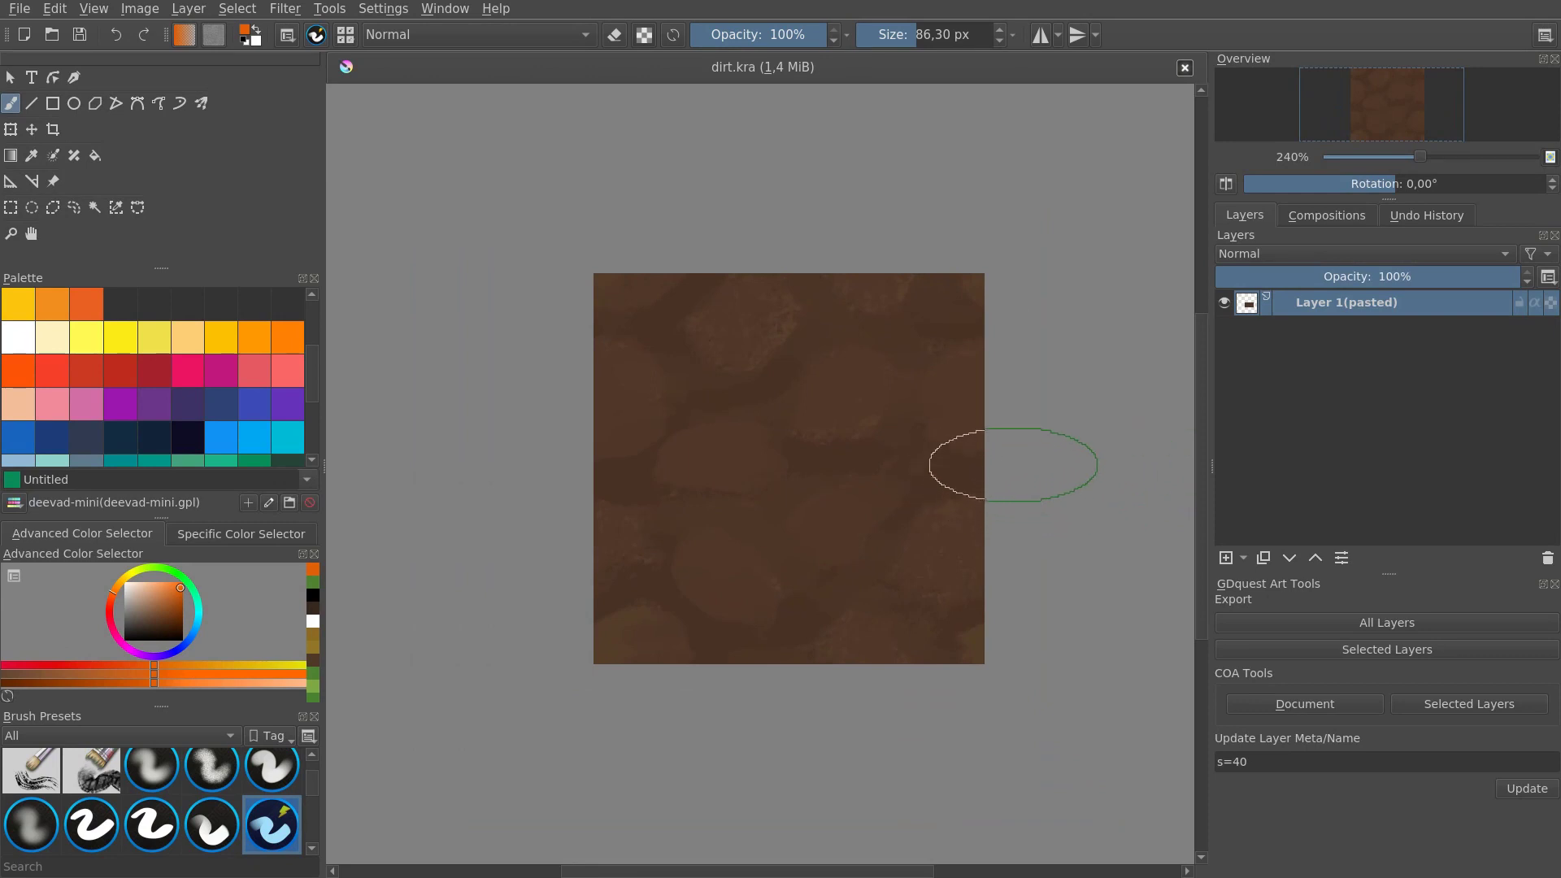
pyautogui.press('-')
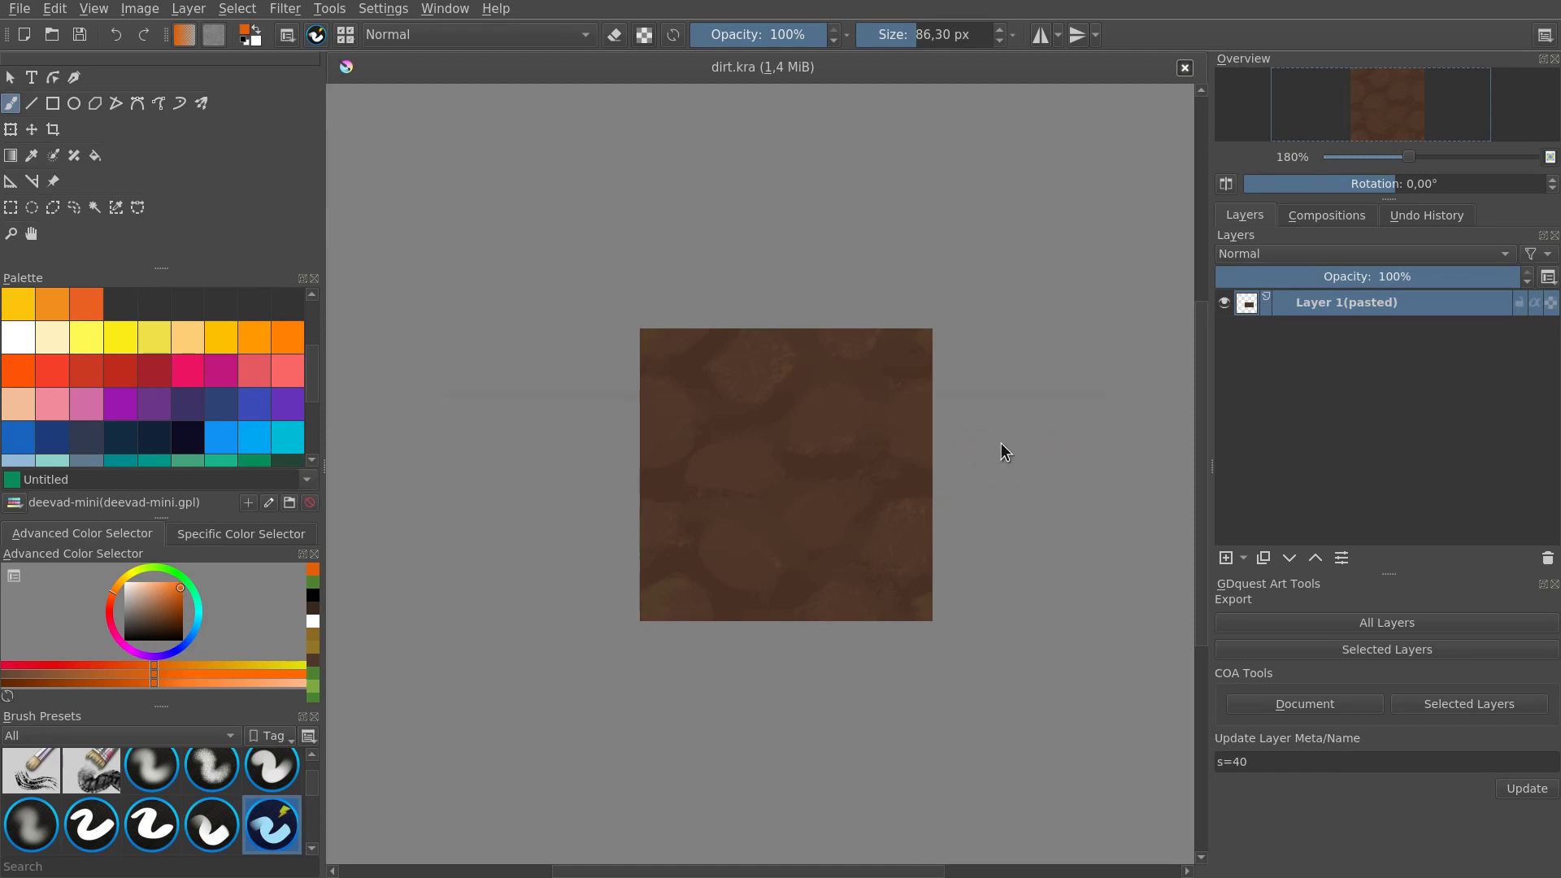
pyautogui.hotkey('ctrl', 'n')
pyautogui.moveTo(749, 303); pyautogui.dragTo(879, 300)
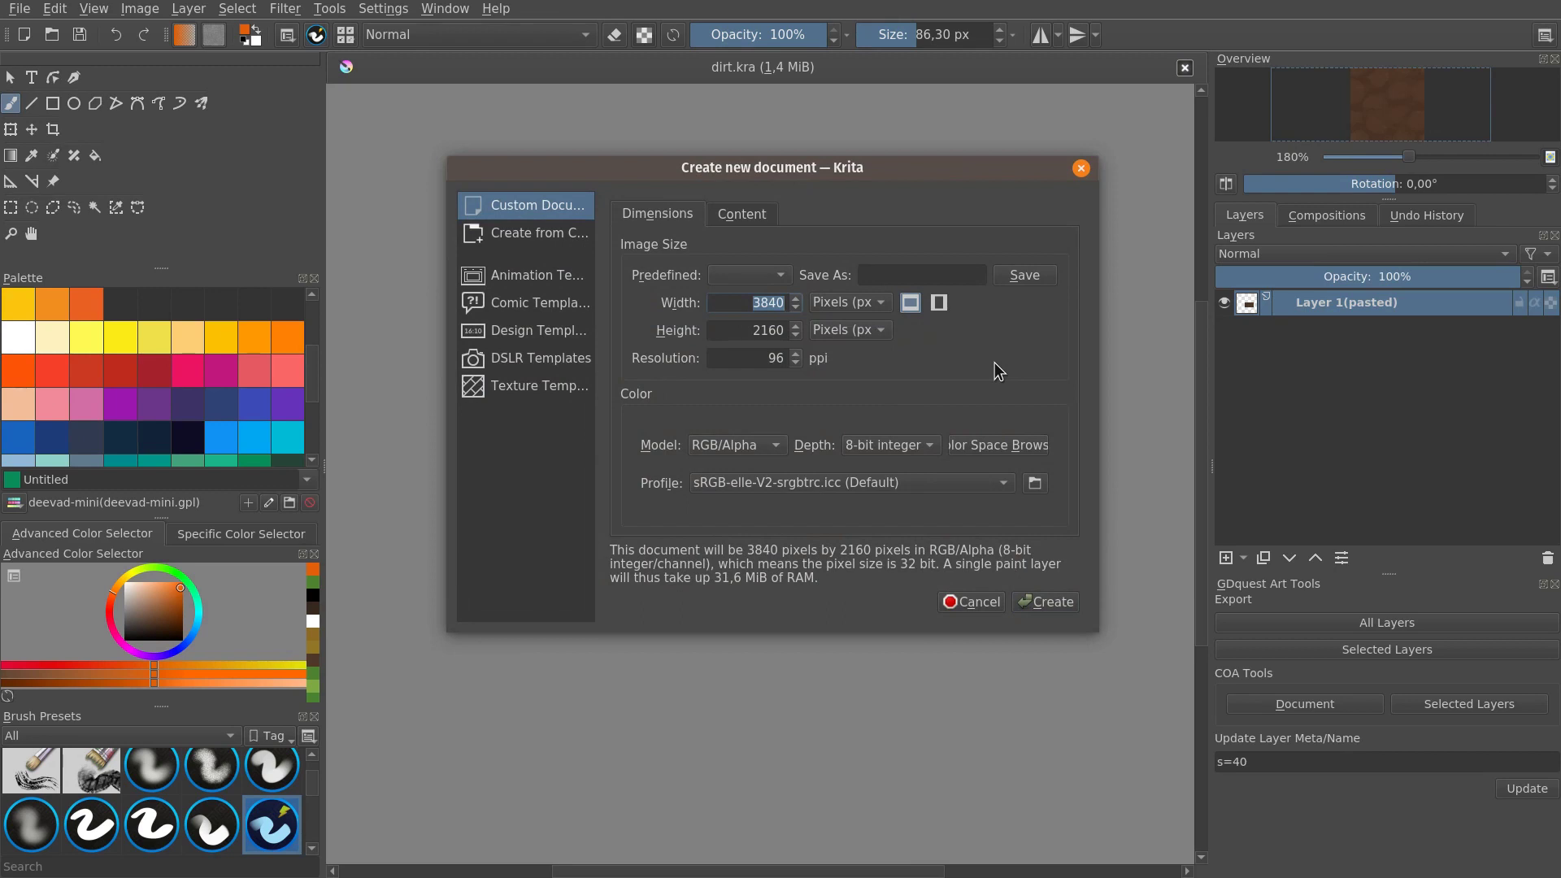
pyautogui.write('200')
pyautogui.press('Tab')
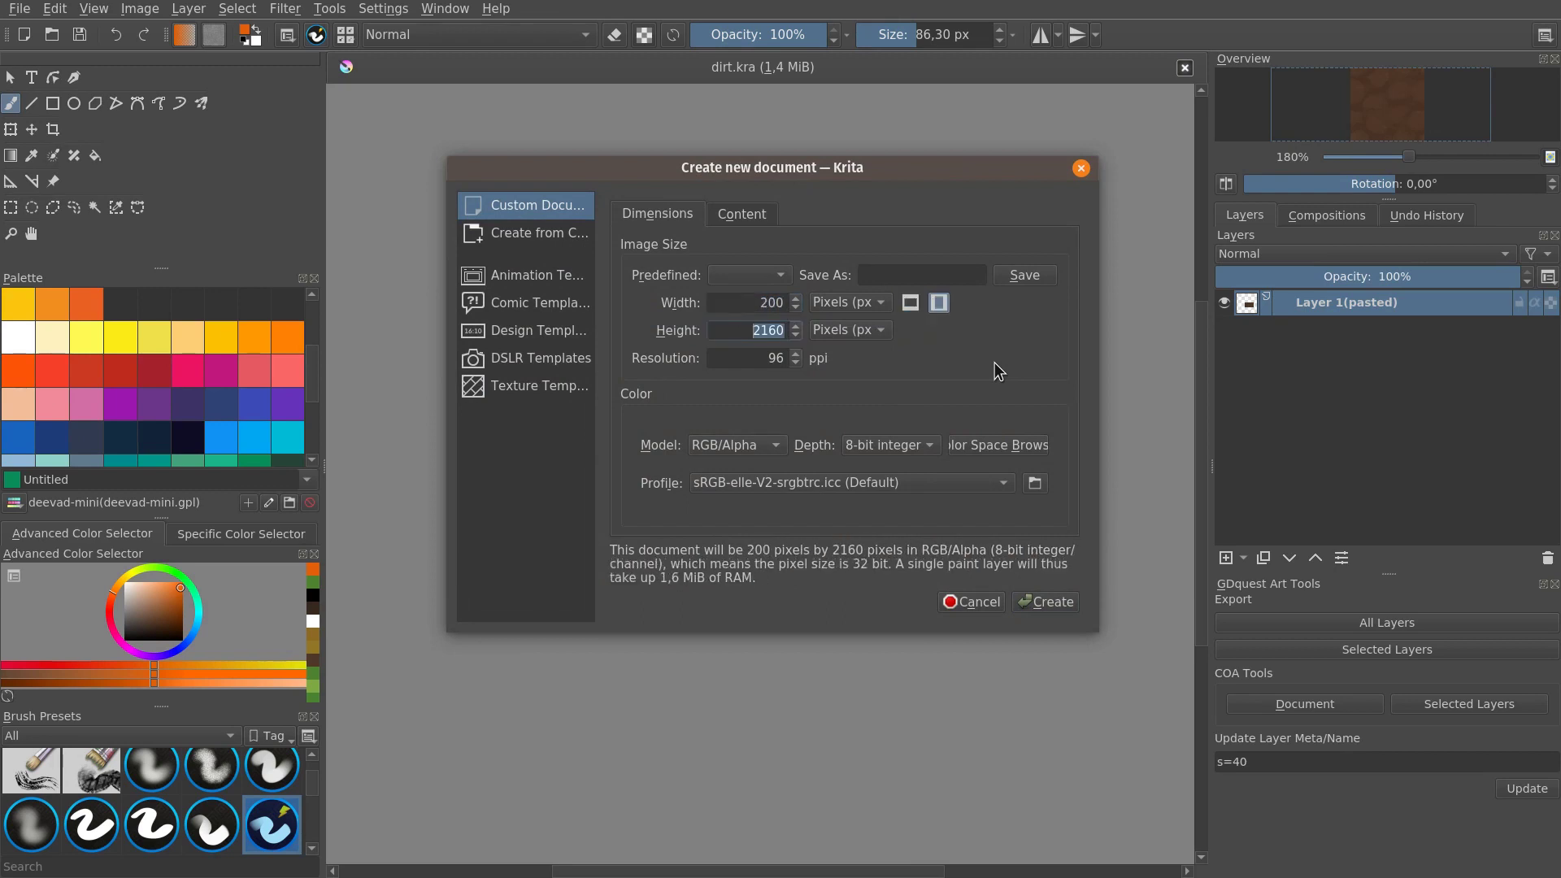
pyautogui.write('200')
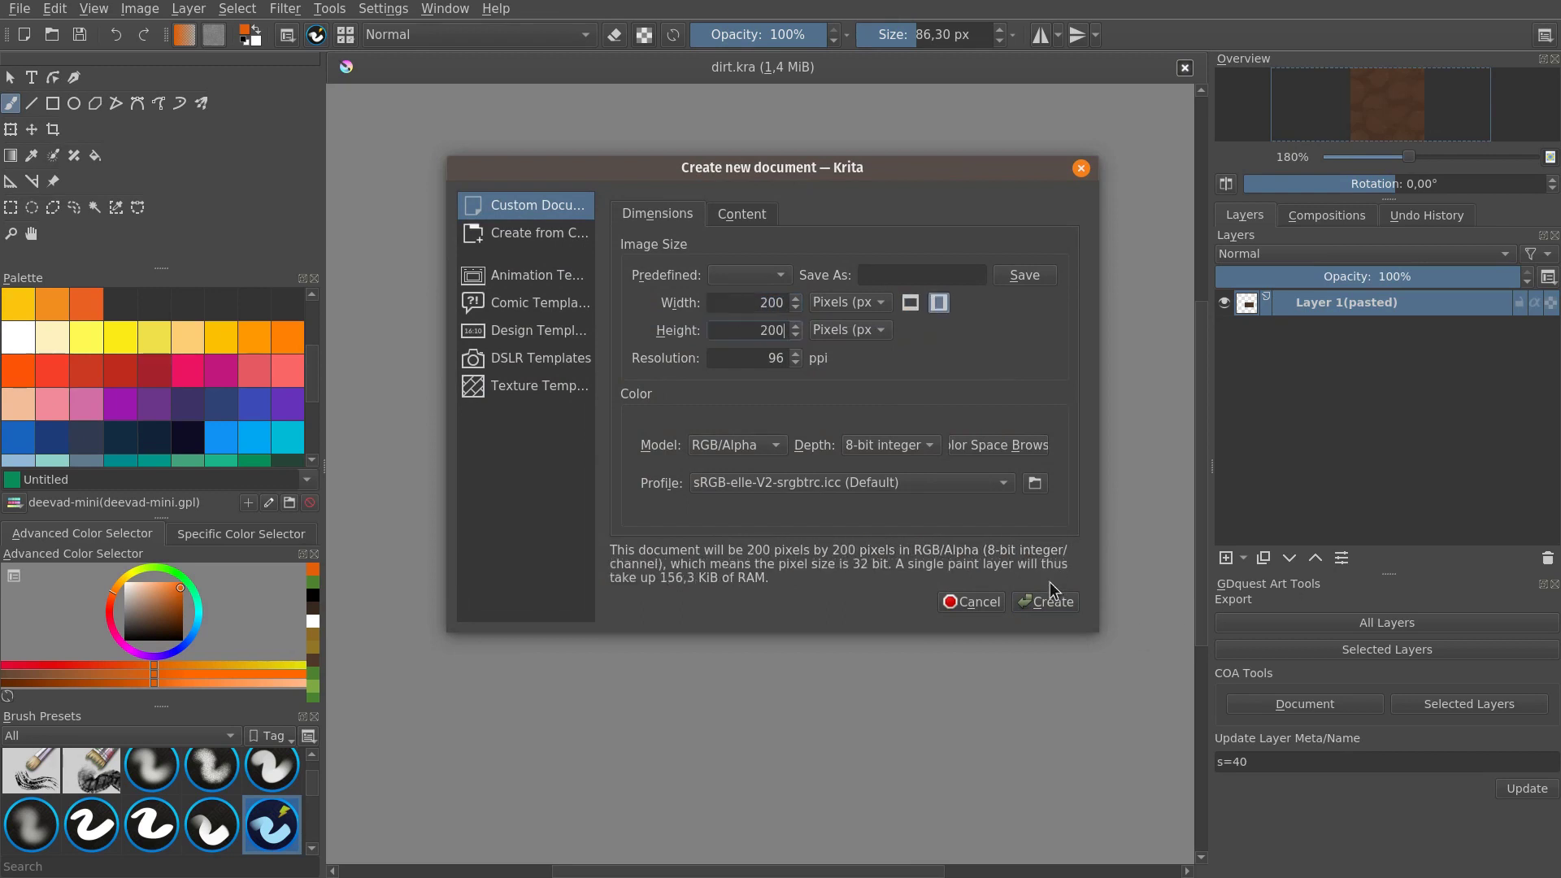
pyautogui.moveTo(748, 303); pyautogui.dragTo(798, 298)
pyautogui.click(1051, 610)
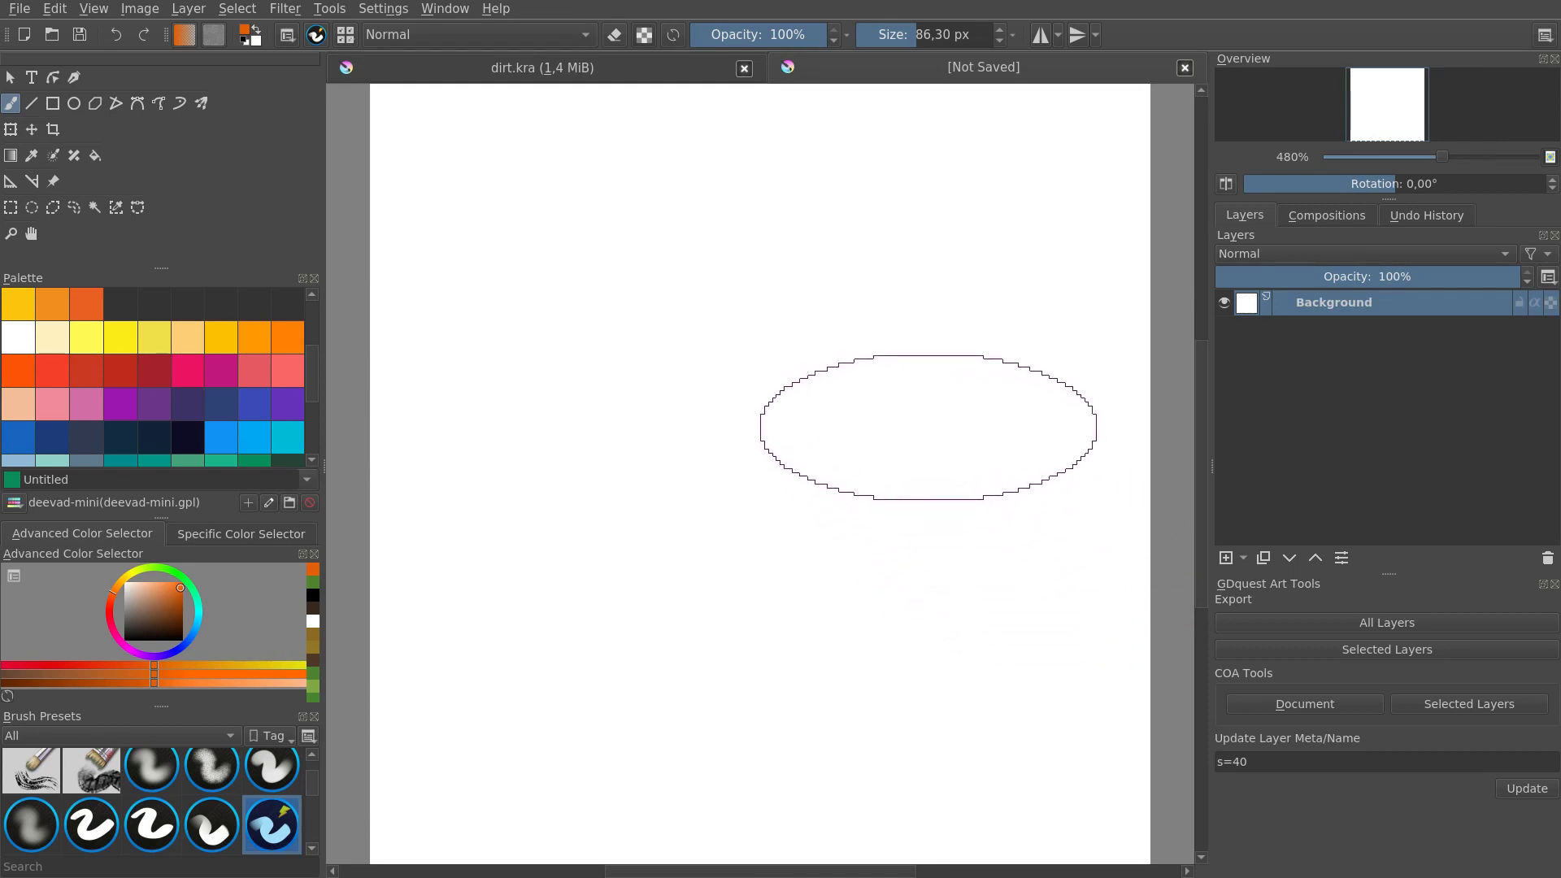
# Step: Choose the medium brown palette swatch and fill the whole Background layer of the new document with it
pyautogui.moveTo(909, 413); pyautogui.dragTo(902, 484)
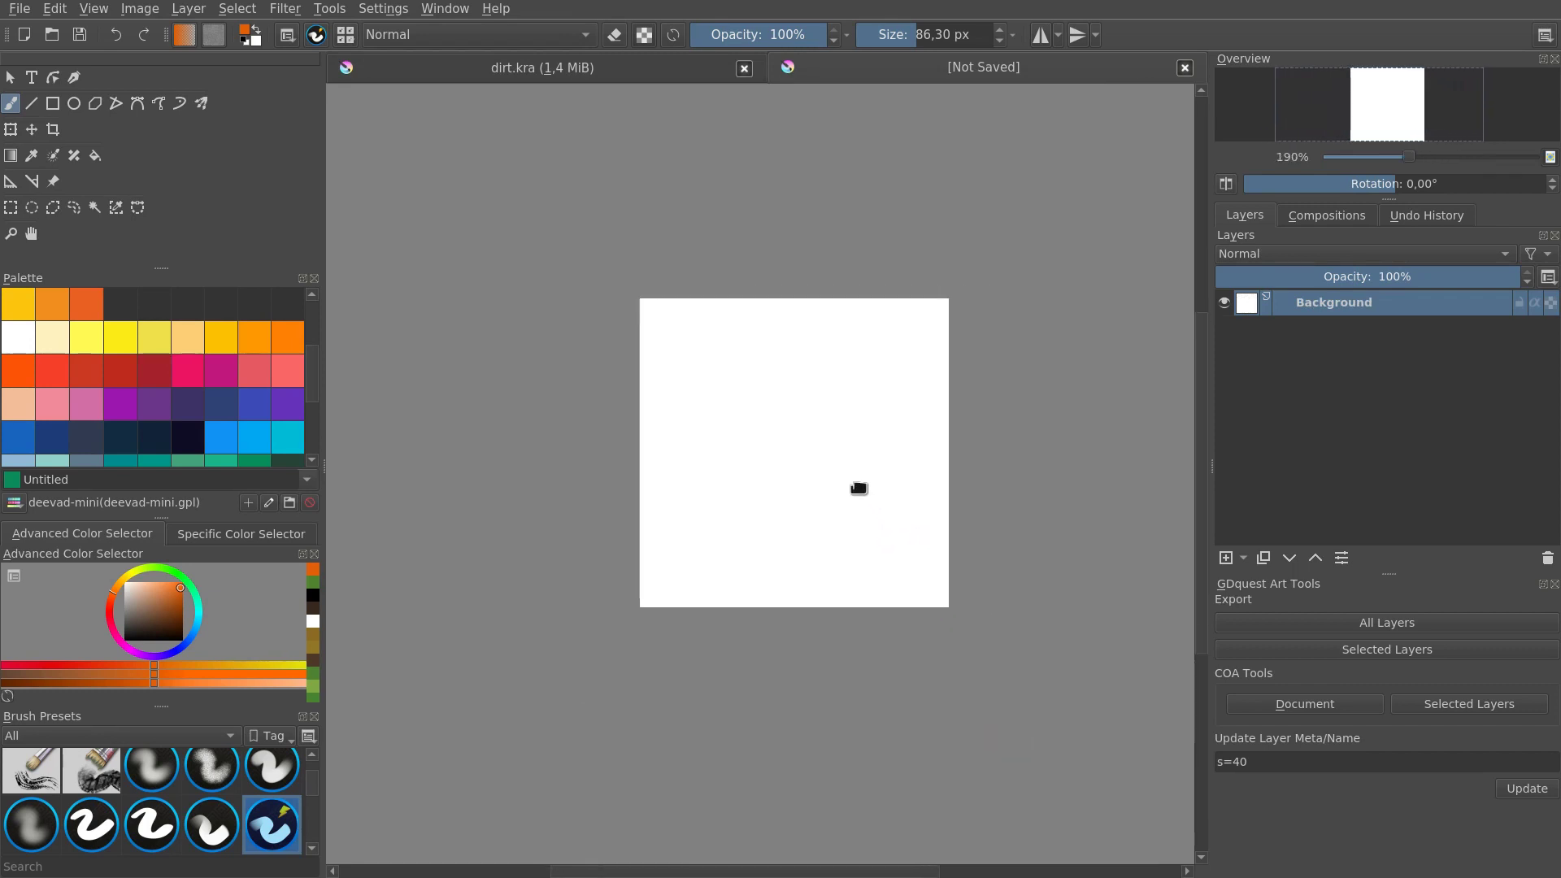
pyautogui.scroll(-1, 310, 390)
pyautogui.moveTo(310, 390); pyautogui.dragTo(311, 429)
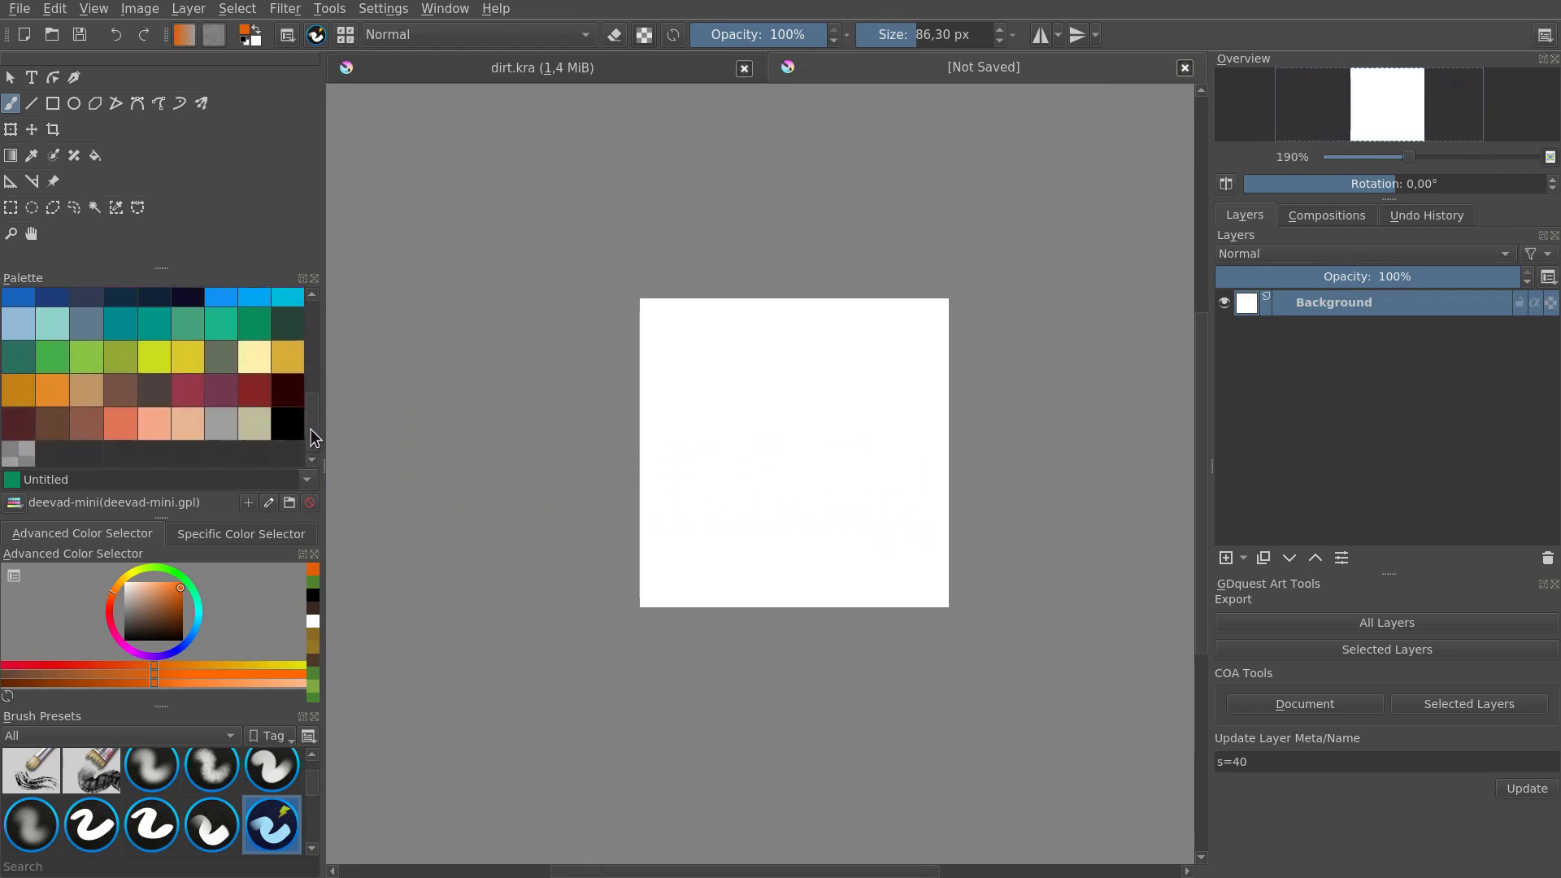
pyautogui.click(57, 428)
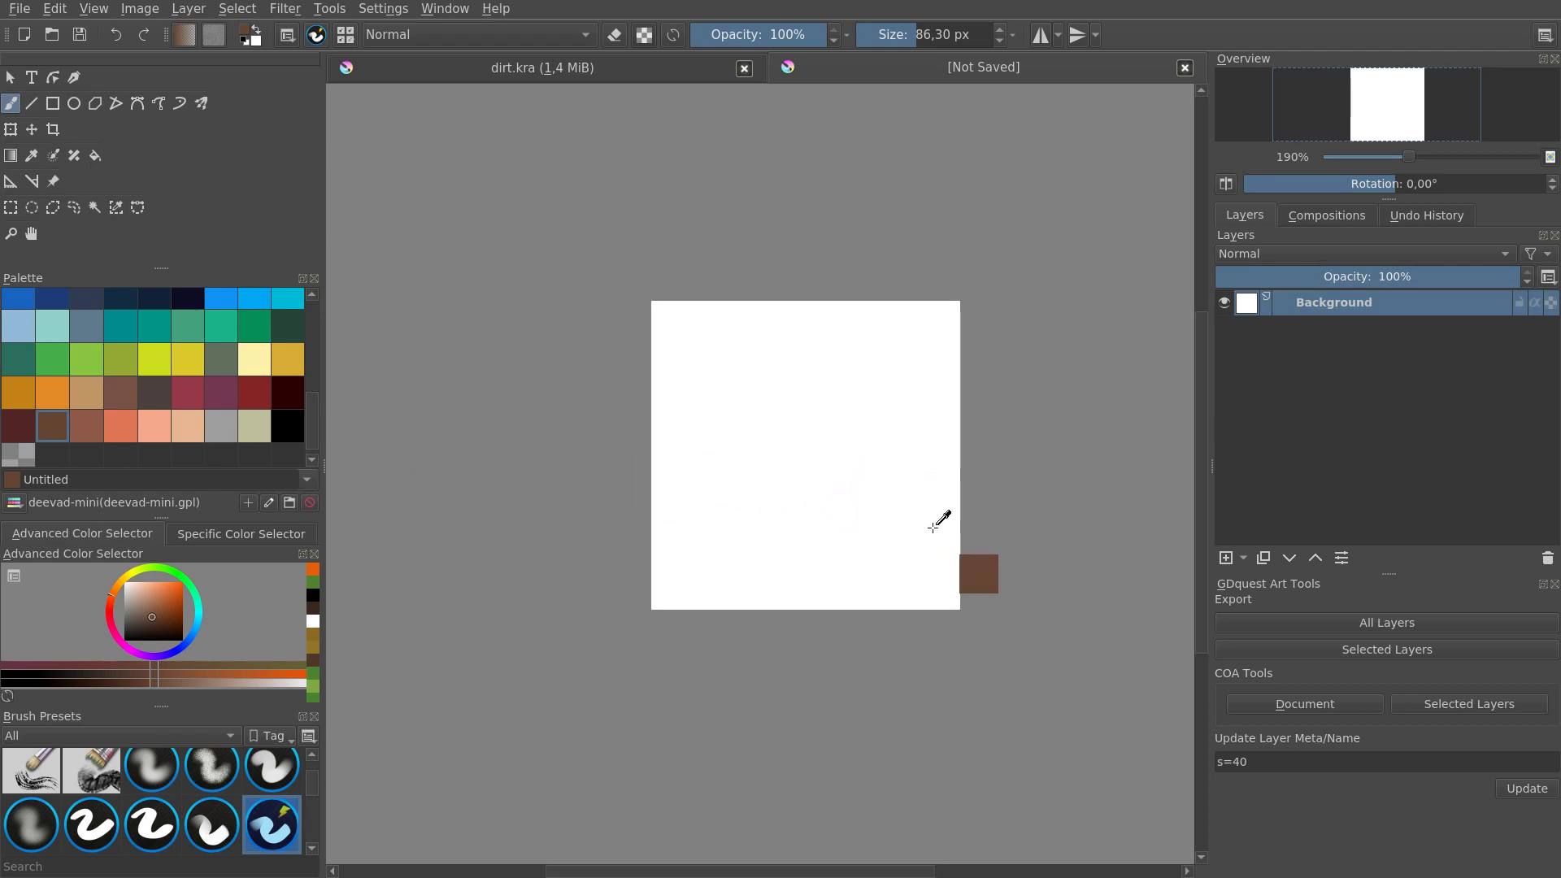
pyautogui.hotkey('shift', 'BackSpace')
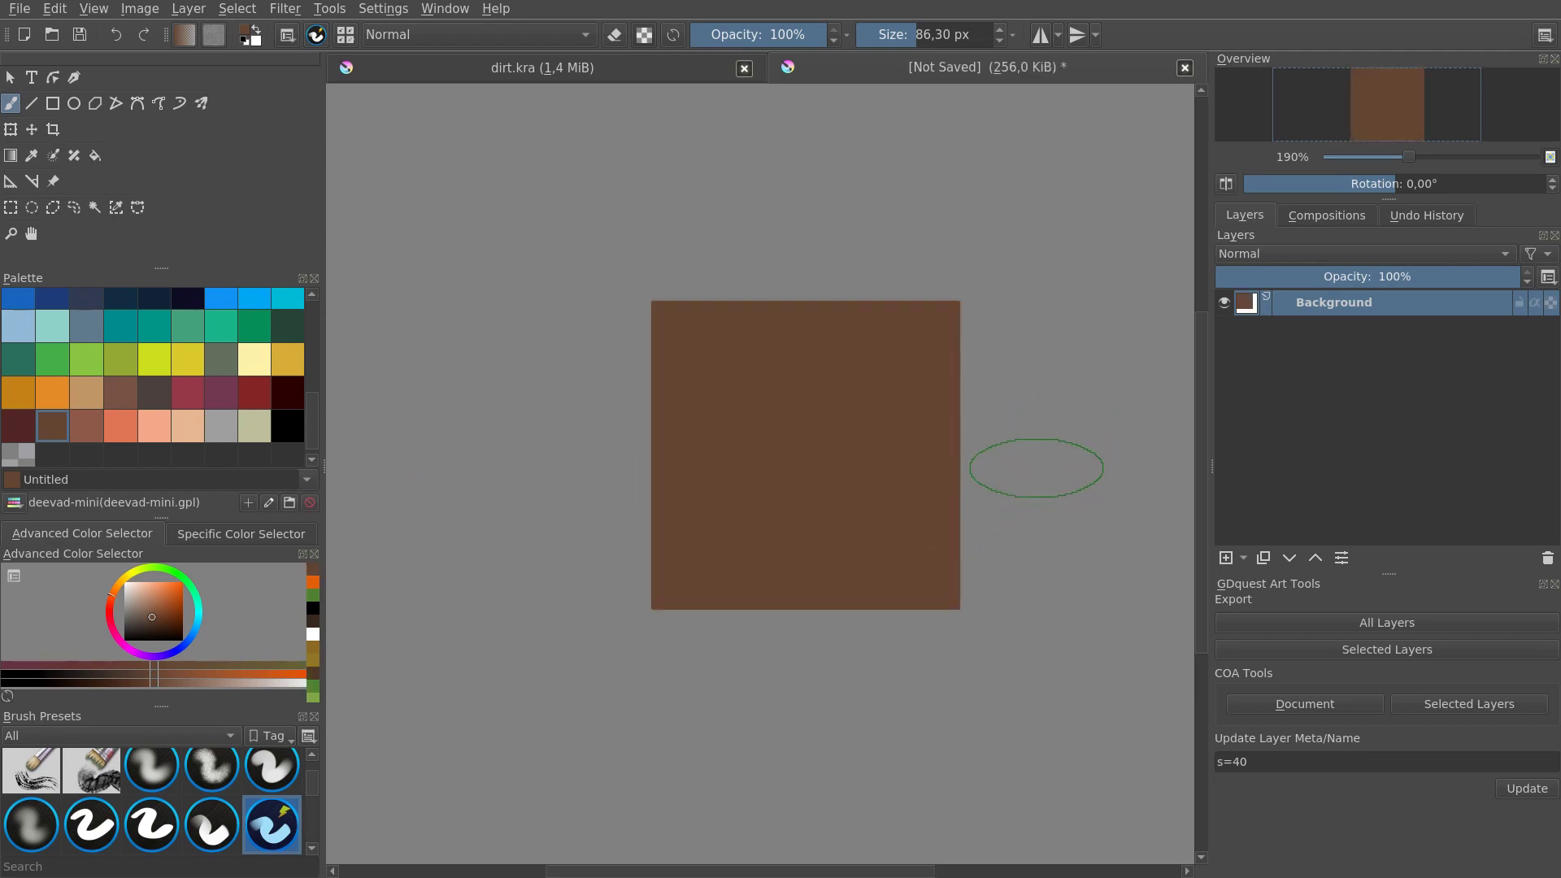
# Step: Turn wrap-around mode on and off to compare the endlessly repeating brown tile with the single canvas
pyautogui.press('w')
pyautogui.scroll(-3, 989, 425)
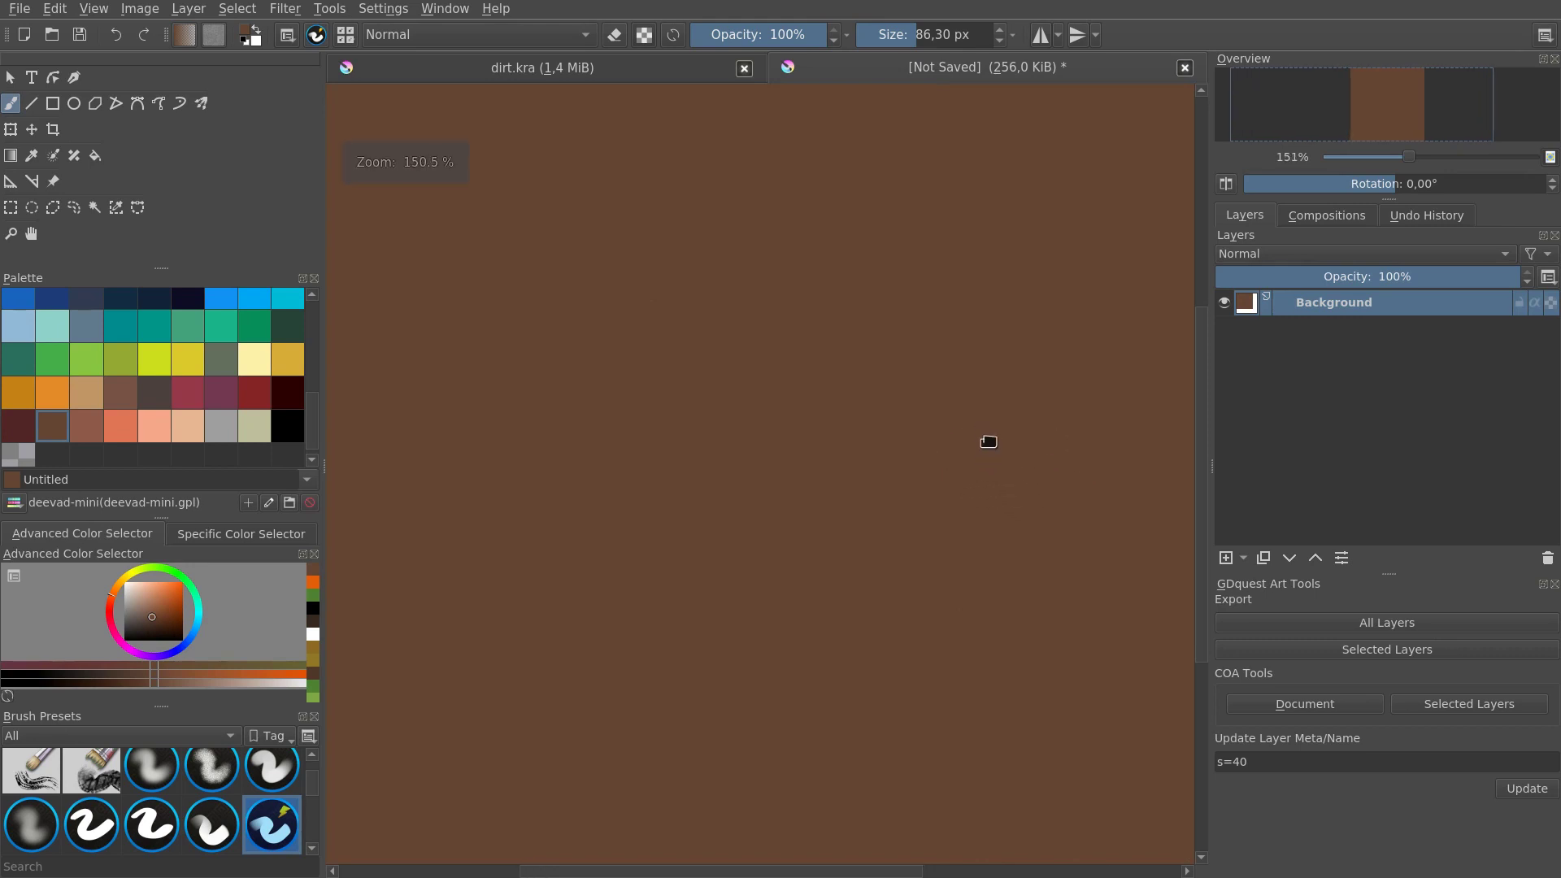
pyautogui.press('w')
pyautogui.press('w')
pyautogui.press('w')
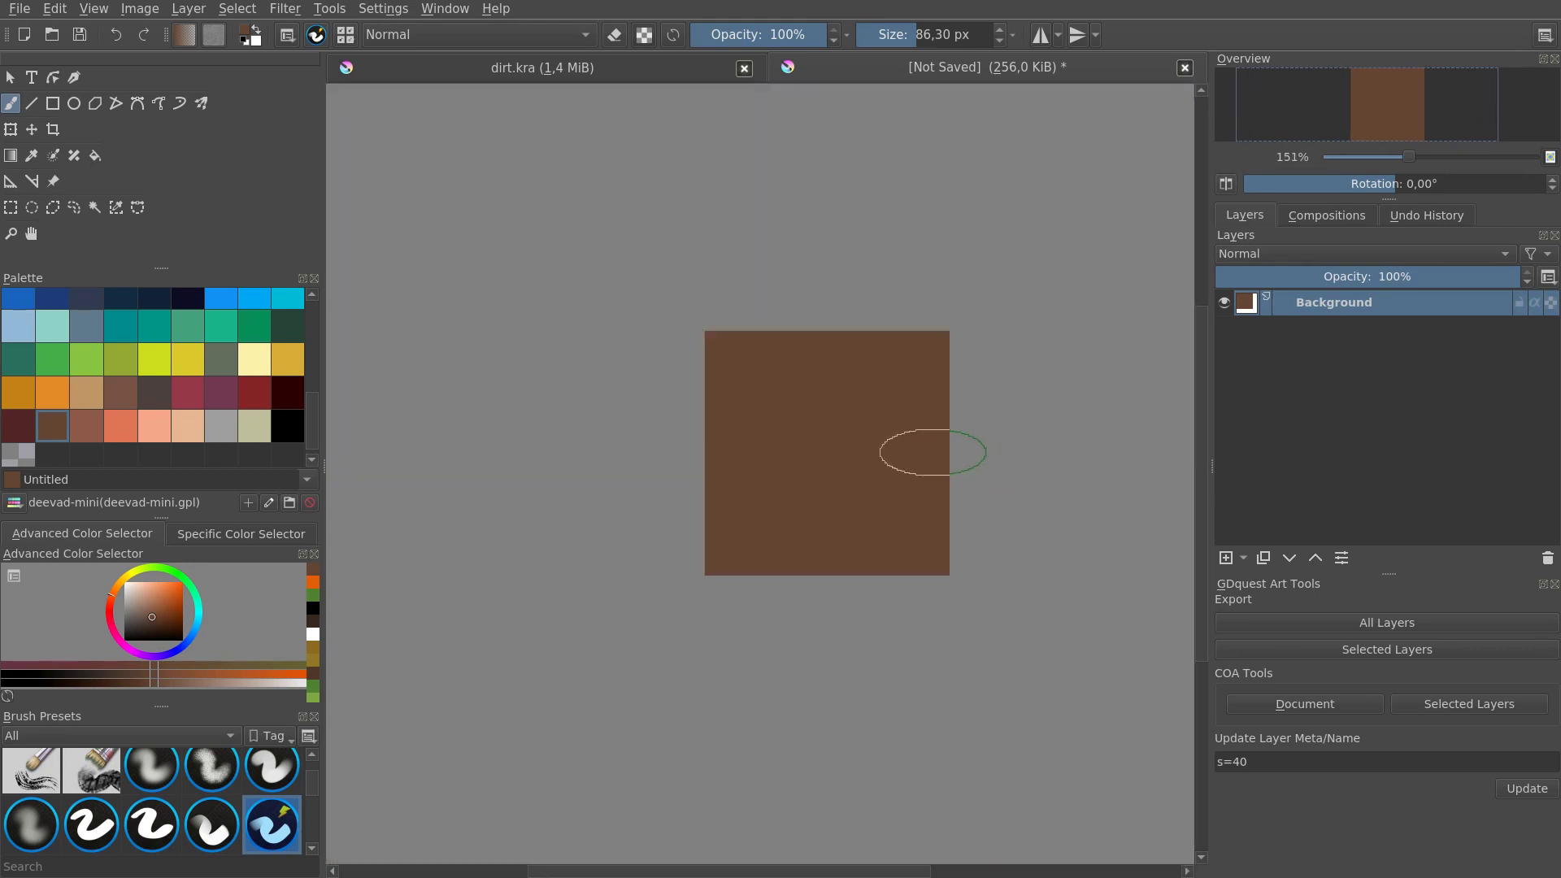
# Step: Enable wrap-around mode and paint dark maroon stone outlines over the brown fill with a 26.45 px brush
pyautogui.click(33, 430)
pyautogui.press('w')
pyautogui.keyDown('shift'); pyautogui.moveTo(902, 476); pyautogui.dragTo(886, 478); pyautogui.keyUp('shift')
pyautogui.moveTo(907, 490)
pyautogui.mouseDown()
pyautogui.moveTo(978, 479)
pyautogui.moveTo(922, 499)
pyautogui.moveTo(914, 471)
pyautogui.moveTo(958, 499)
pyautogui.moveTo(966, 452)
pyautogui.moveTo(914, 480)
pyautogui.moveTo(941, 464)
pyautogui.moveTo(939, 443)
pyautogui.moveTo(888, 426)
pyautogui.moveTo(820, 472)
pyautogui.moveTo(910, 496)
pyautogui.mouseUp()
pyautogui.hotkey('ctrl', 'z')
pyautogui.moveTo(878, 394)
pyautogui.mouseDown()
pyautogui.moveTo(797, 366)
pyautogui.moveTo(818, 428)
pyautogui.moveTo(892, 383)
pyautogui.moveTo(874, 411)
pyautogui.moveTo(974, 369)
pyautogui.moveTo(912, 335)
pyautogui.moveTo(953, 397)
pyautogui.moveTo(950, 331)
pyautogui.mouseUp()
pyautogui.moveTo(831, 258)
pyautogui.mouseDown()
pyautogui.moveTo(783, 314)
pyautogui.moveTo(880, 319)
pyautogui.moveTo(813, 251)
pyautogui.mouseUp()
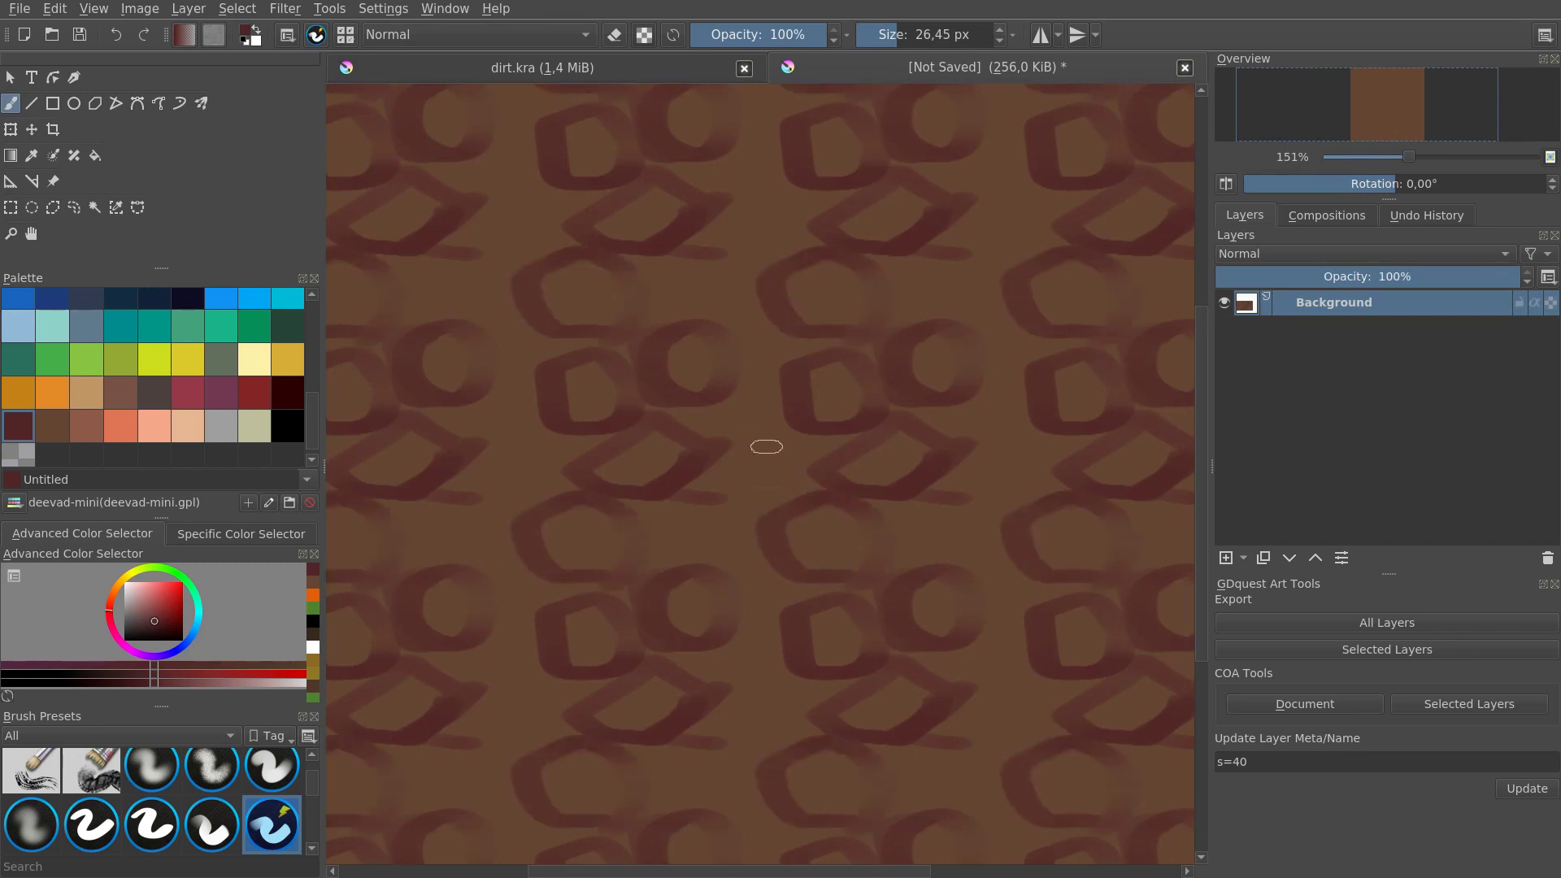
# Step: Add more maroon strokes between the stone outlines until the seamless pattern covers the whole tile
pyautogui.moveTo(746, 442)
pyautogui.mouseDown()
pyautogui.moveTo(741, 490)
pyautogui.moveTo(802, 457)
pyautogui.moveTo(731, 446)
pyautogui.moveTo(757, 493)
pyautogui.mouseUp()
pyautogui.hotkey('ctrl', 'z')
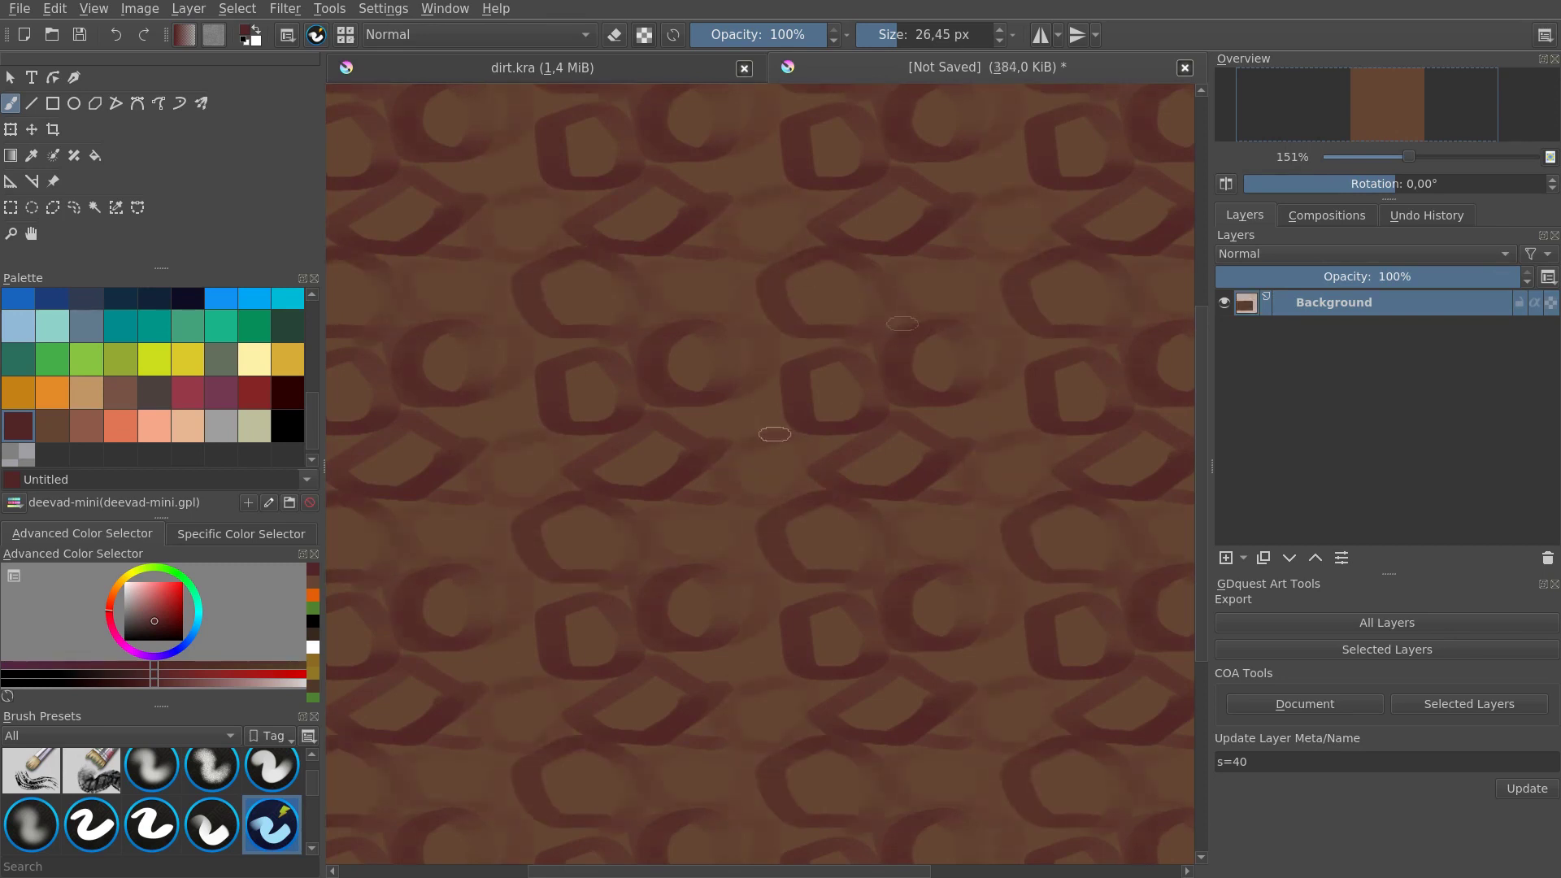
pyautogui.scroll(-2, 906, 366)
pyautogui.scroll(1, 984, 372)
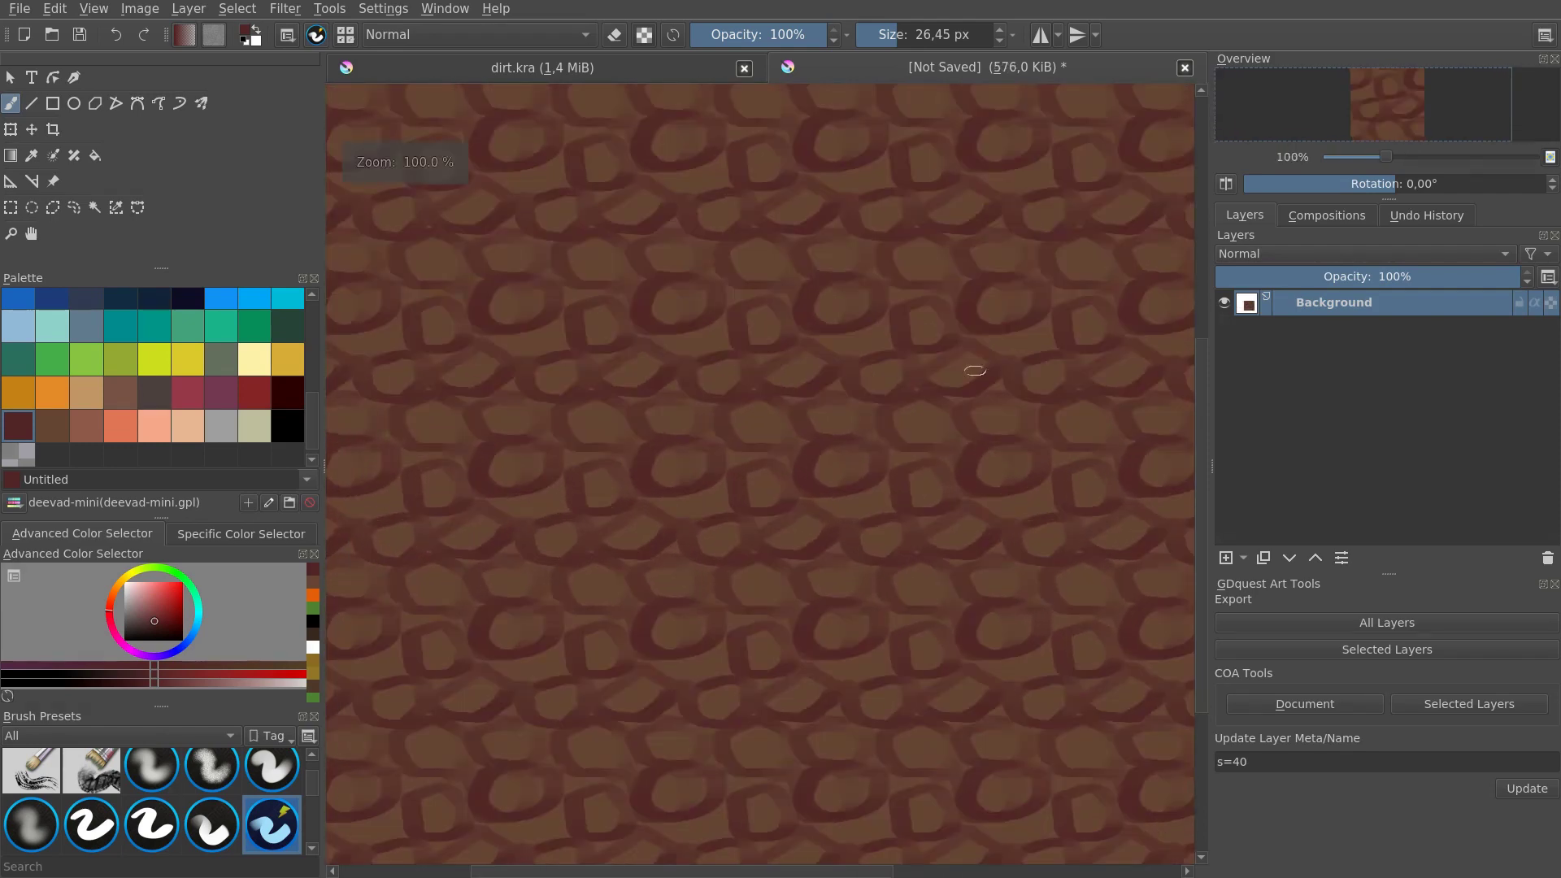
pyautogui.scroll(2, 975, 371)
pyautogui.scroll(-2, 975, 365)
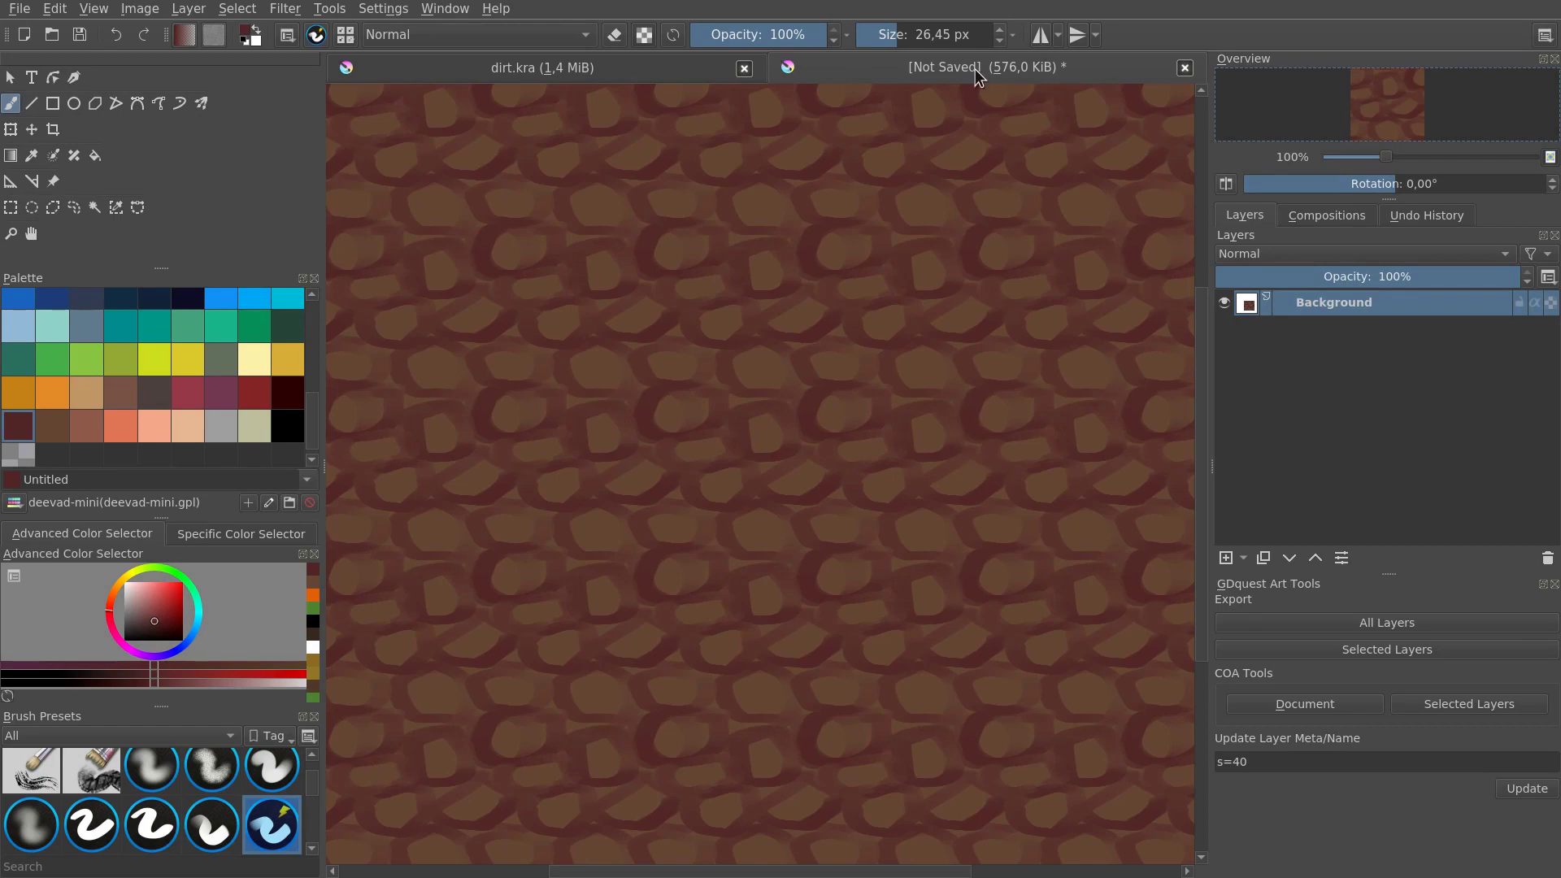
# Step: Close the unsaved stone pattern document without saving it
pyautogui.hotkey('ctrl', 'w')
pyautogui.click(846, 431)
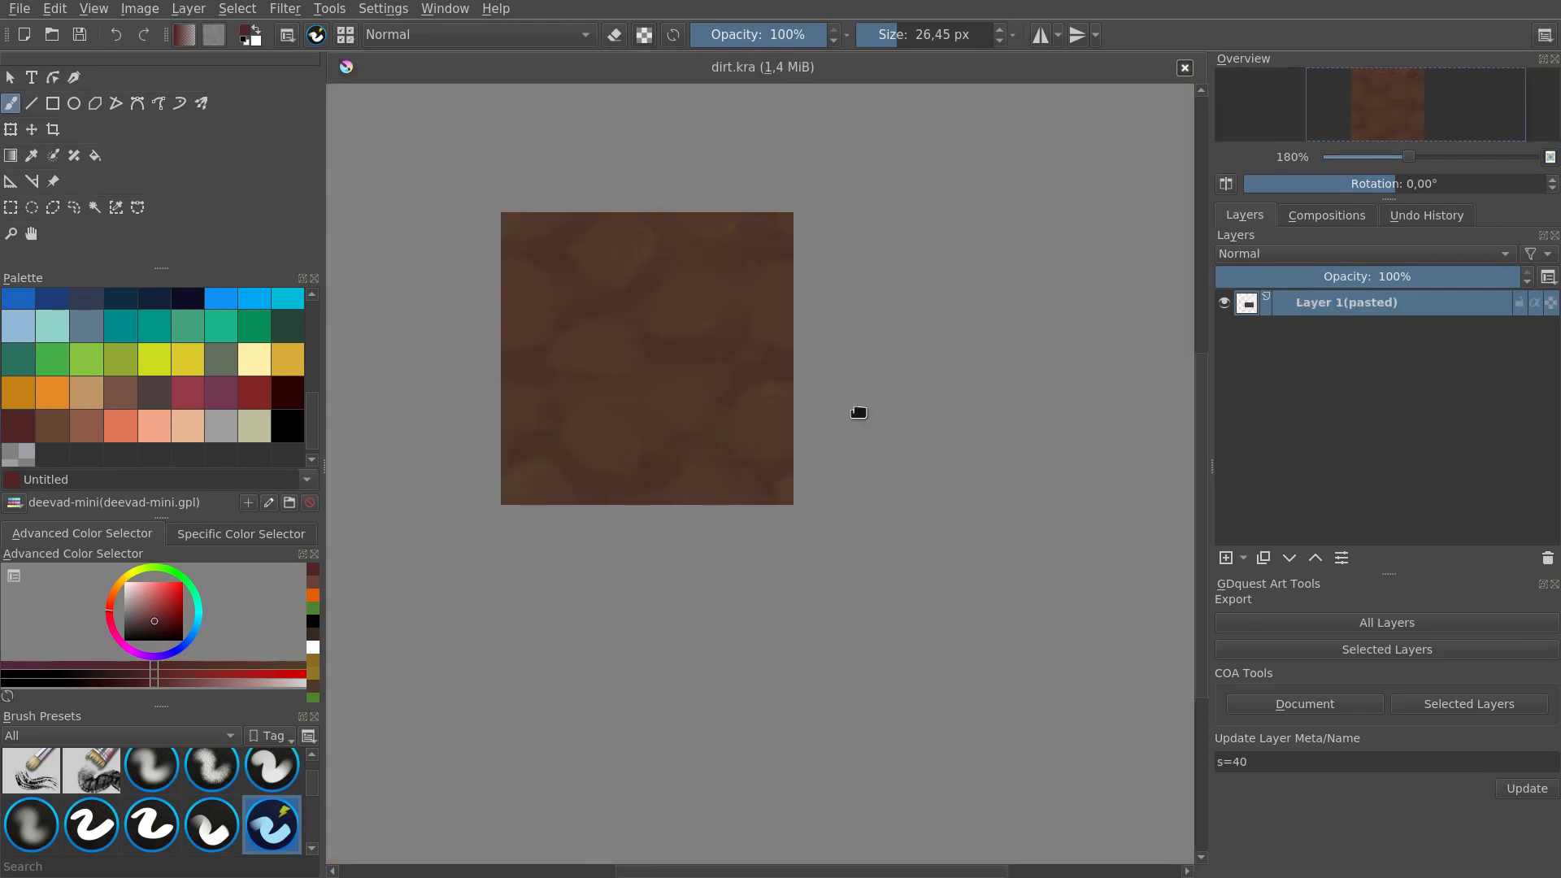
pyautogui.press('2')
pyautogui.press('1')
pyautogui.moveTo(778, 487); pyautogui.dragTo(780, 451)
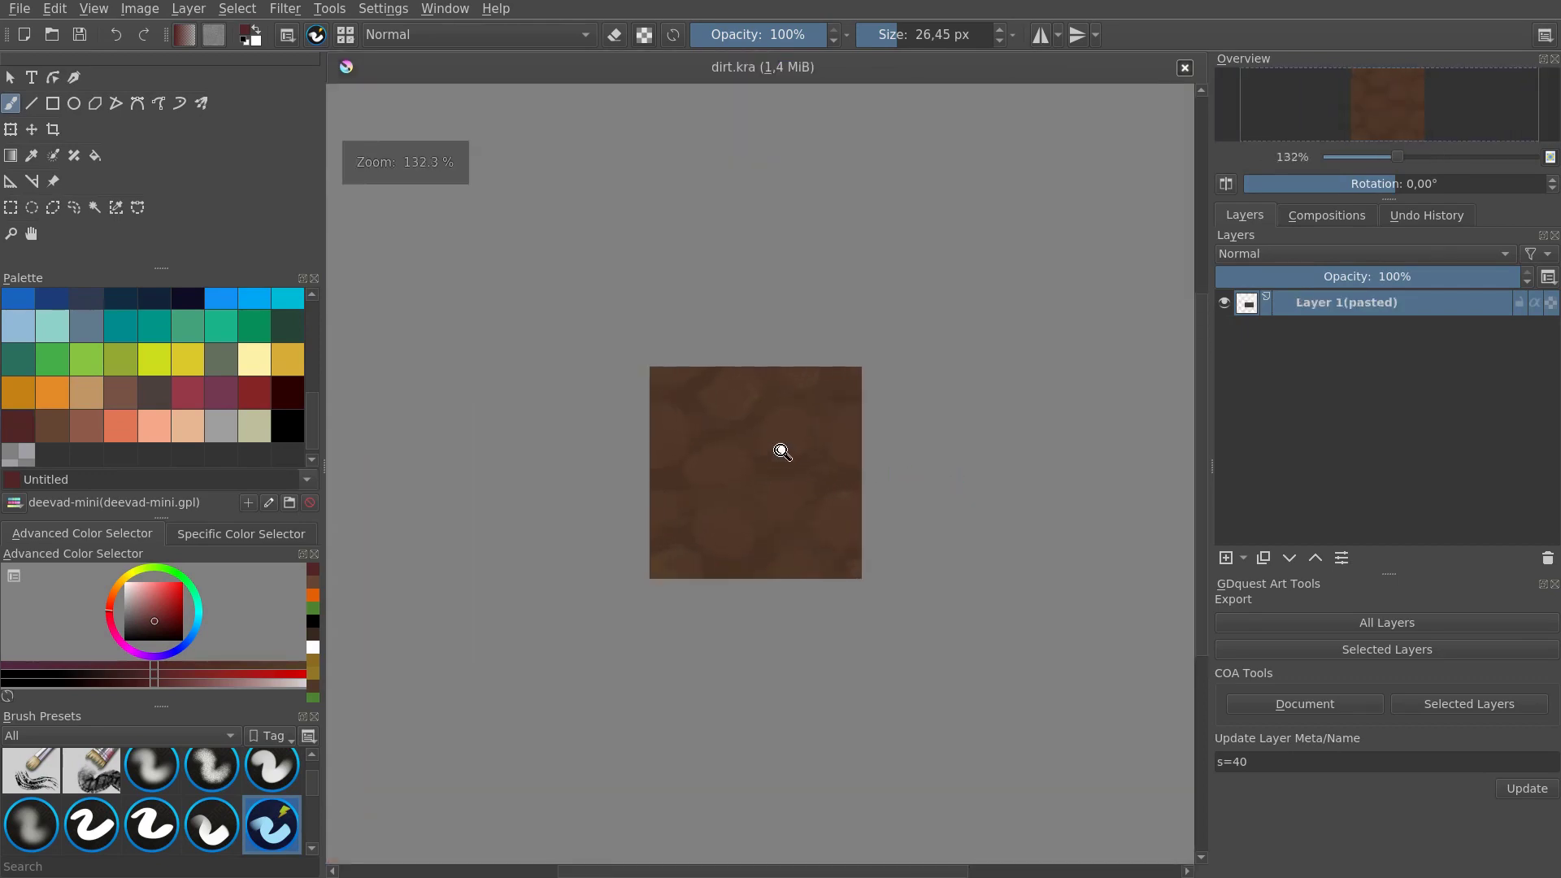
pyautogui.scroll(2, 782, 452)
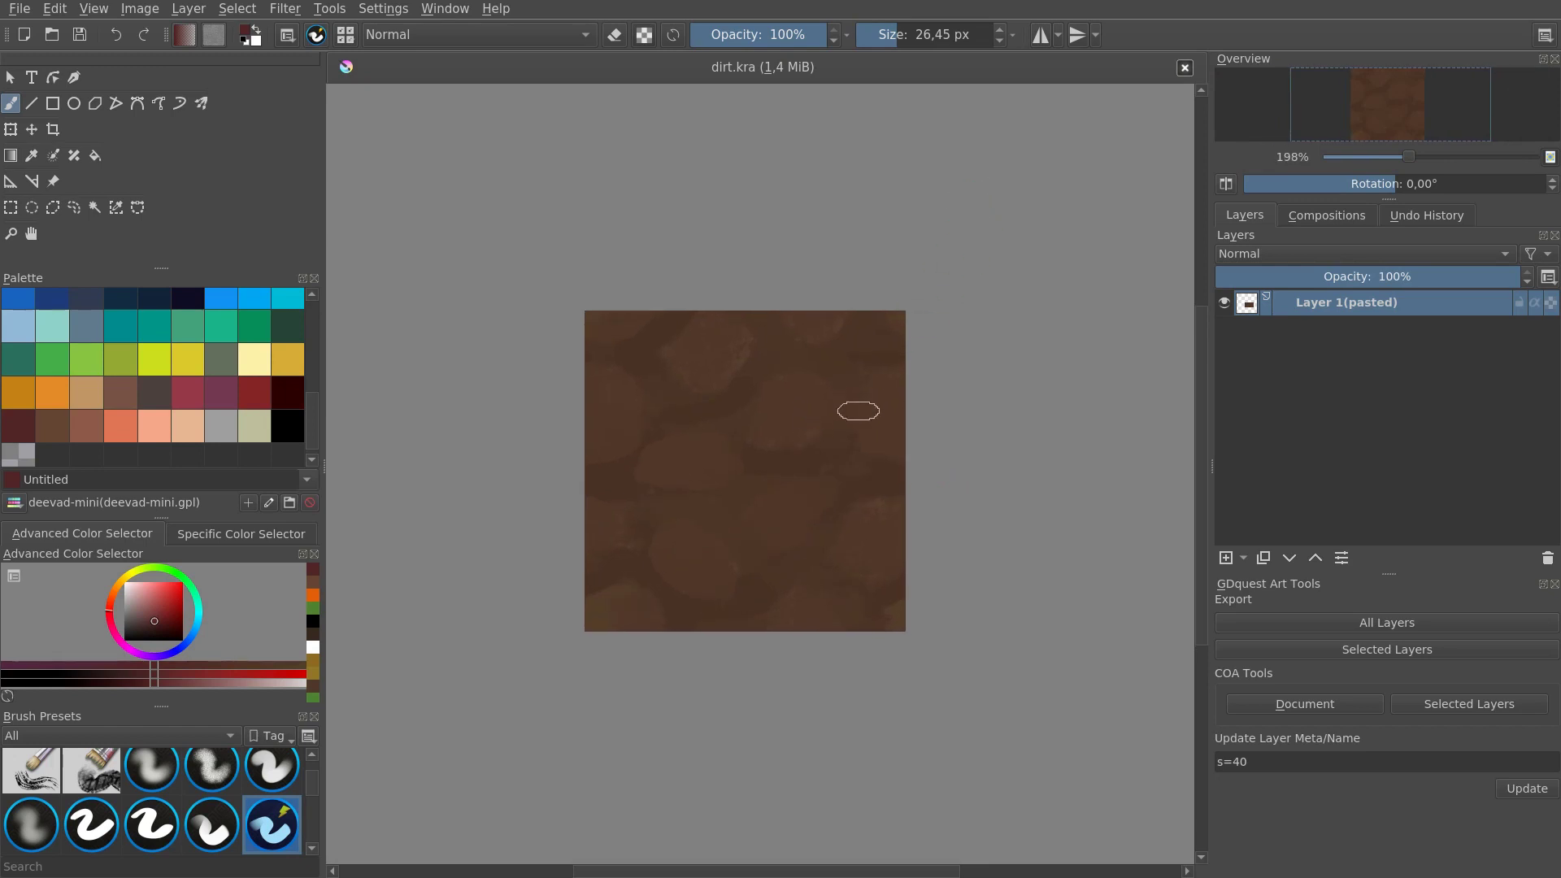
# Step: Try adjusting the dirt texture's contrast with the Color Adjustment curve, moving the upper point to input 198, output 166 and the lower to 63, 69
pyautogui.press('ctrl')
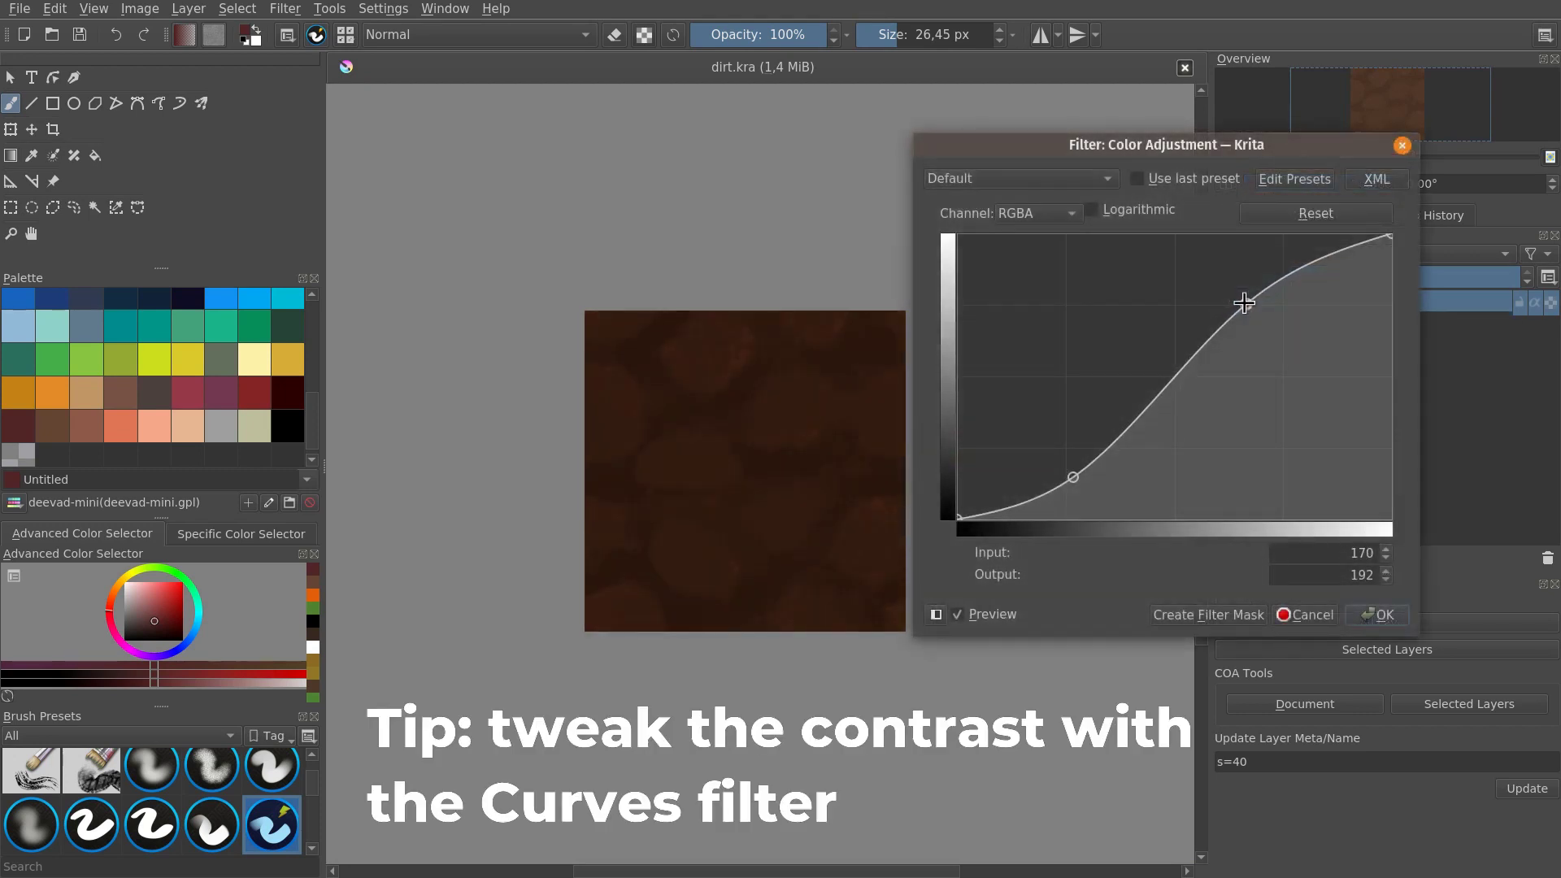
pyautogui.moveTo(1244, 304); pyautogui.dragTo(1255, 362)
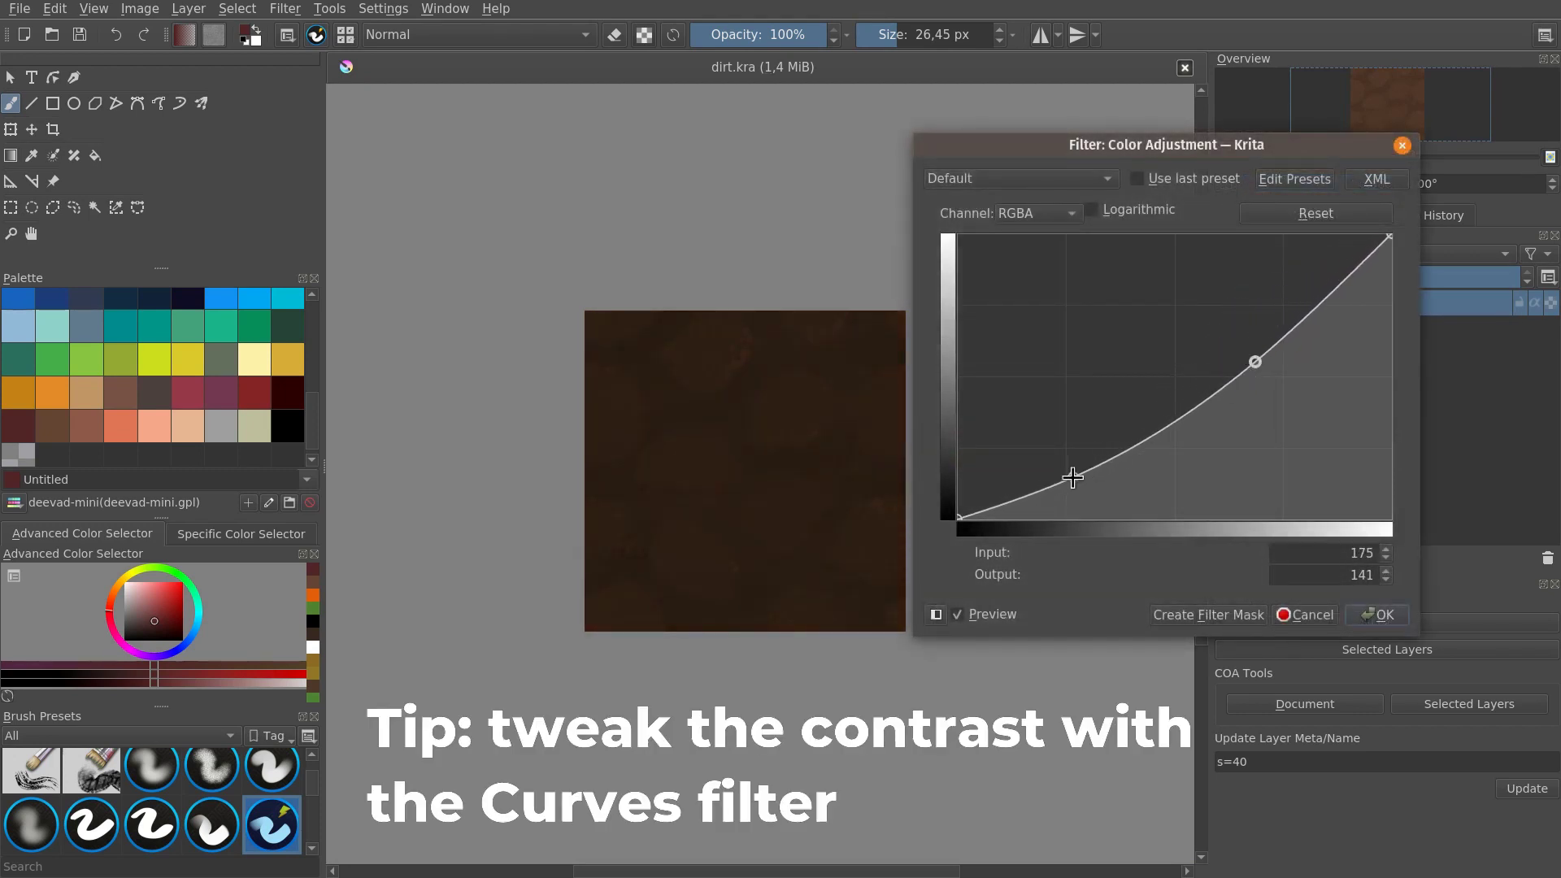
pyautogui.moveTo(1072, 478); pyautogui.dragTo(1065, 443)
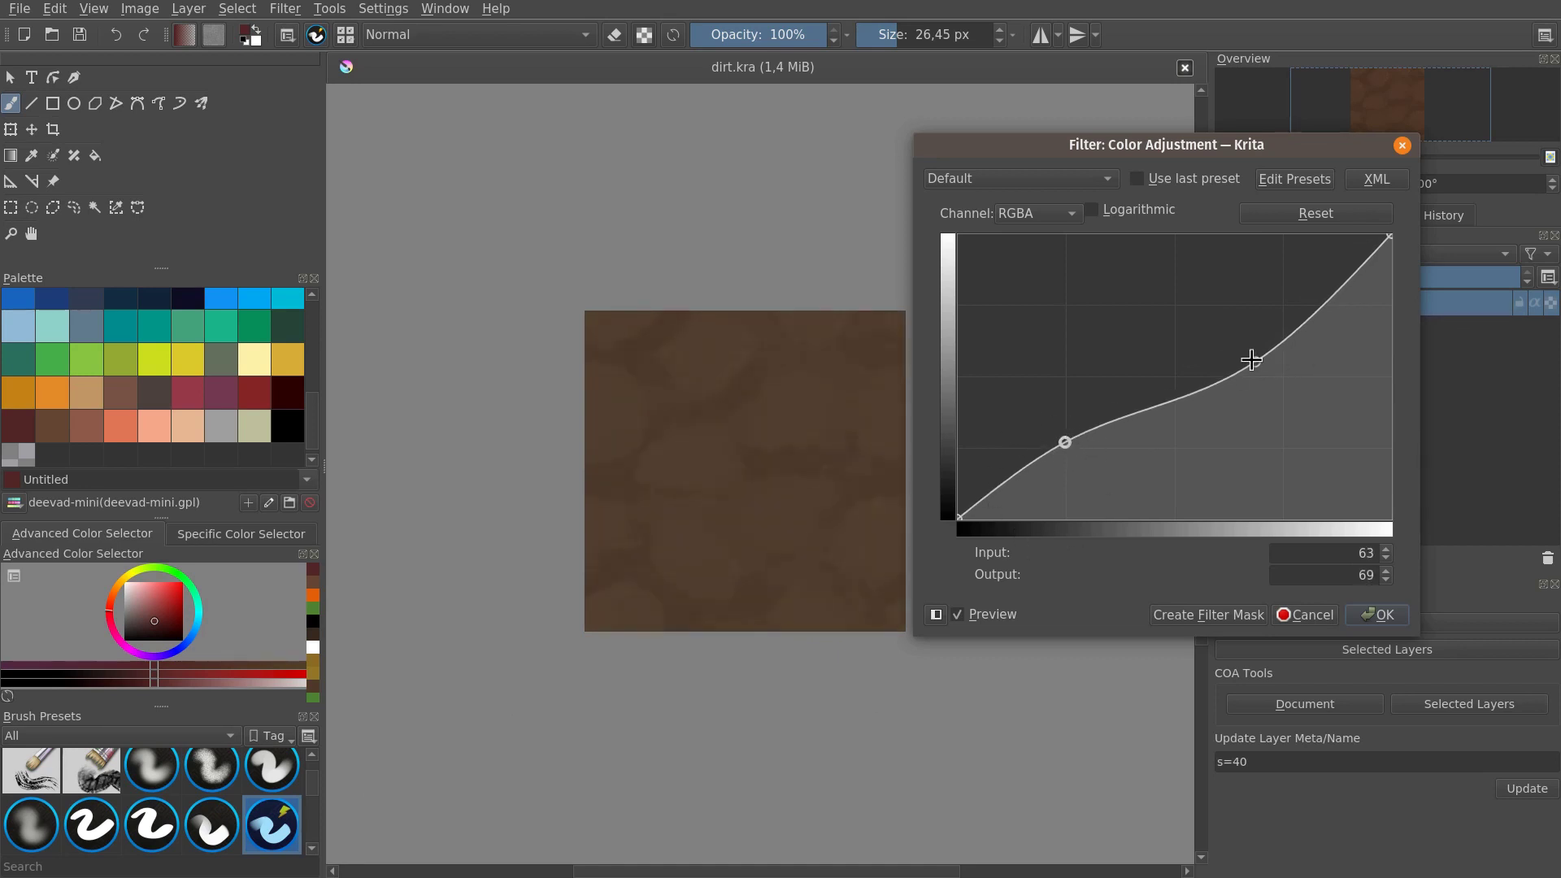
pyautogui.moveTo(1252, 359); pyautogui.dragTo(1297, 331)
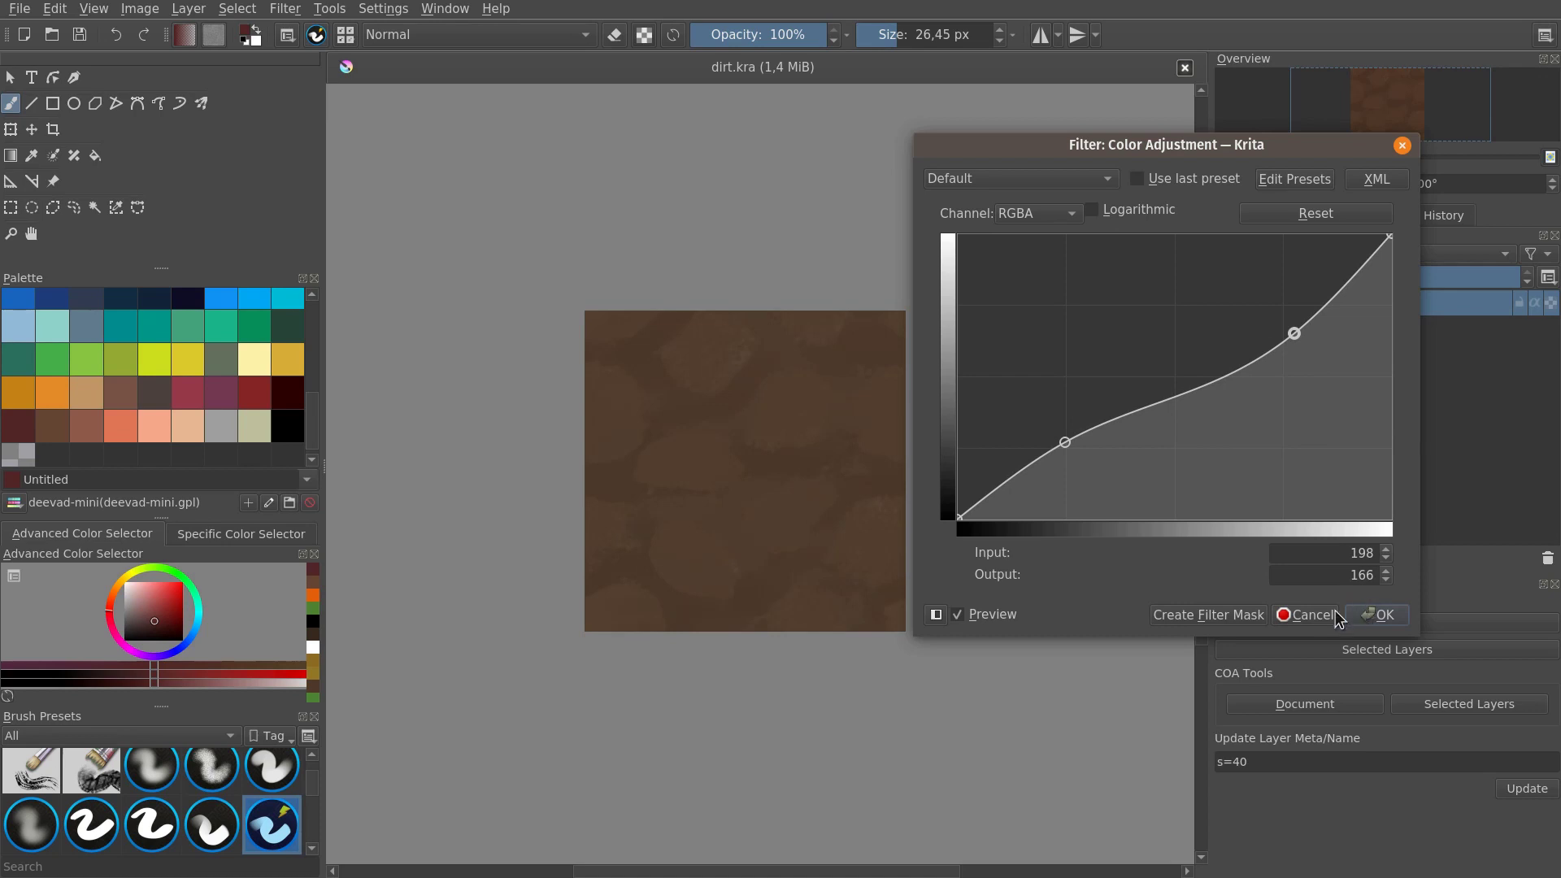
pyautogui.click(960, 615)
pyautogui.click(962, 615)
pyautogui.click(1307, 616)
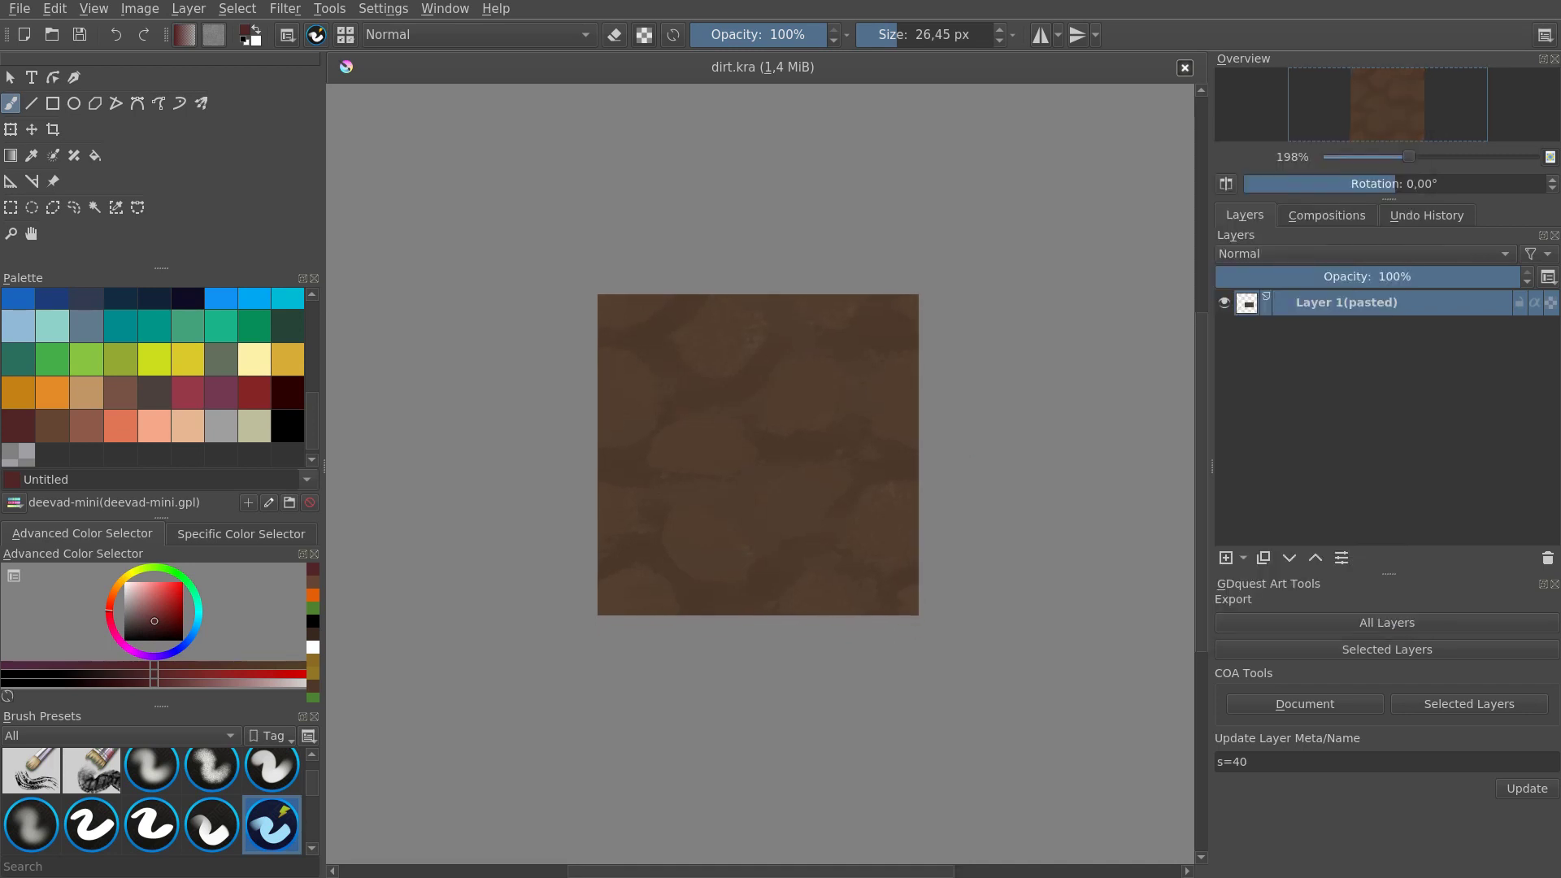
# Step: Check where the dirt texture is stored by browsing from its textures folder to the parent tilesets folder while saving as
pyautogui.hotkey('ctrl', 'shift', 's')
pyautogui.press('Escape')
pyautogui.hotkey('ctrl', 'shift', 'z')
pyautogui.hotkey('ctrl', 'shift', 's')
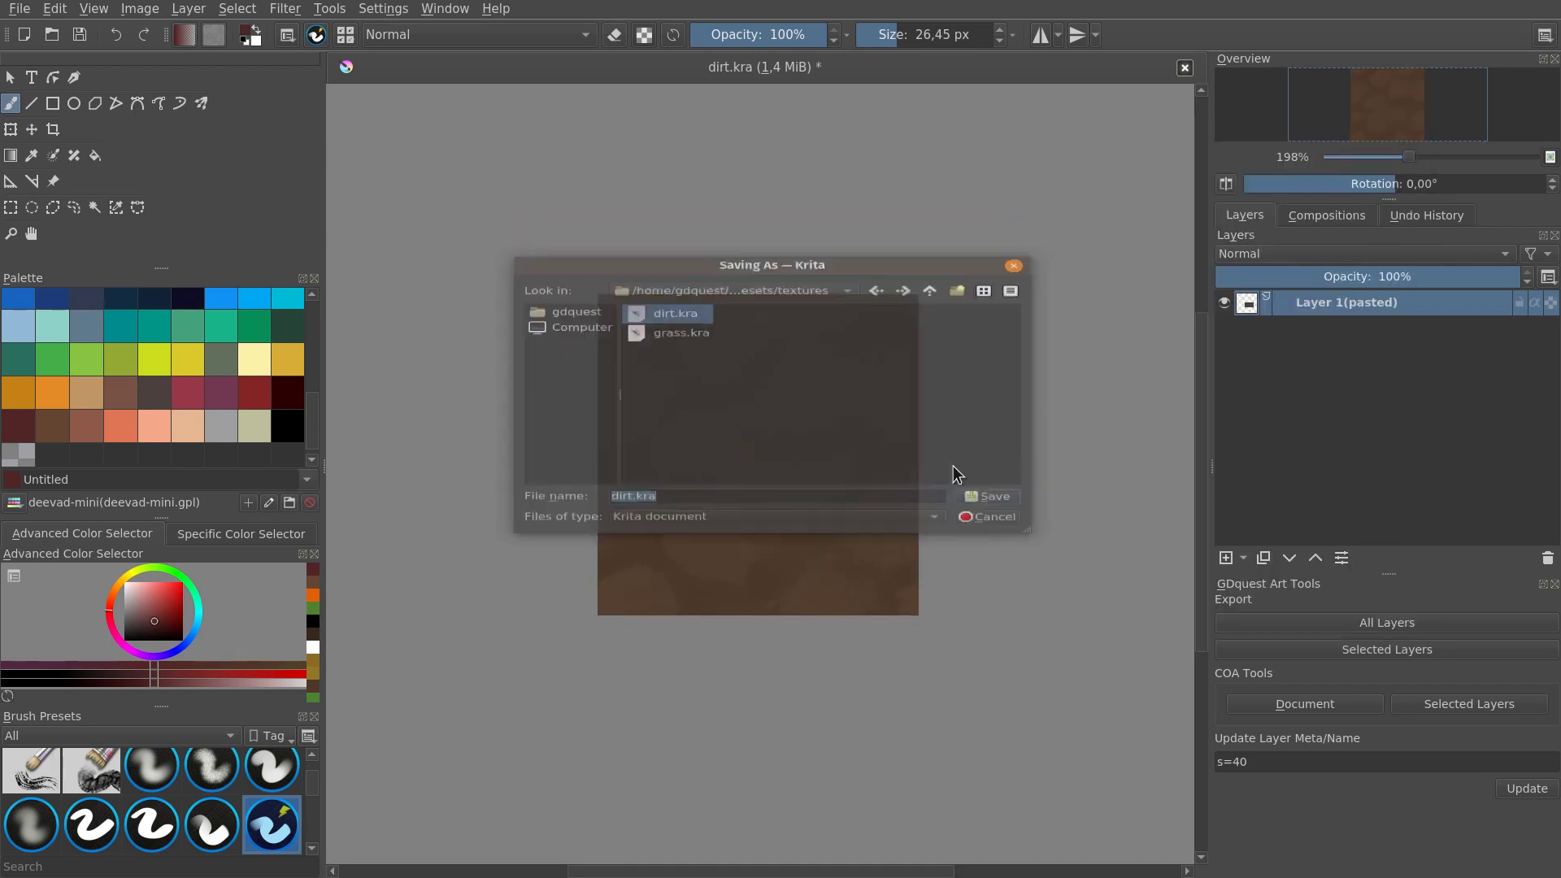
pyautogui.click(929, 256)
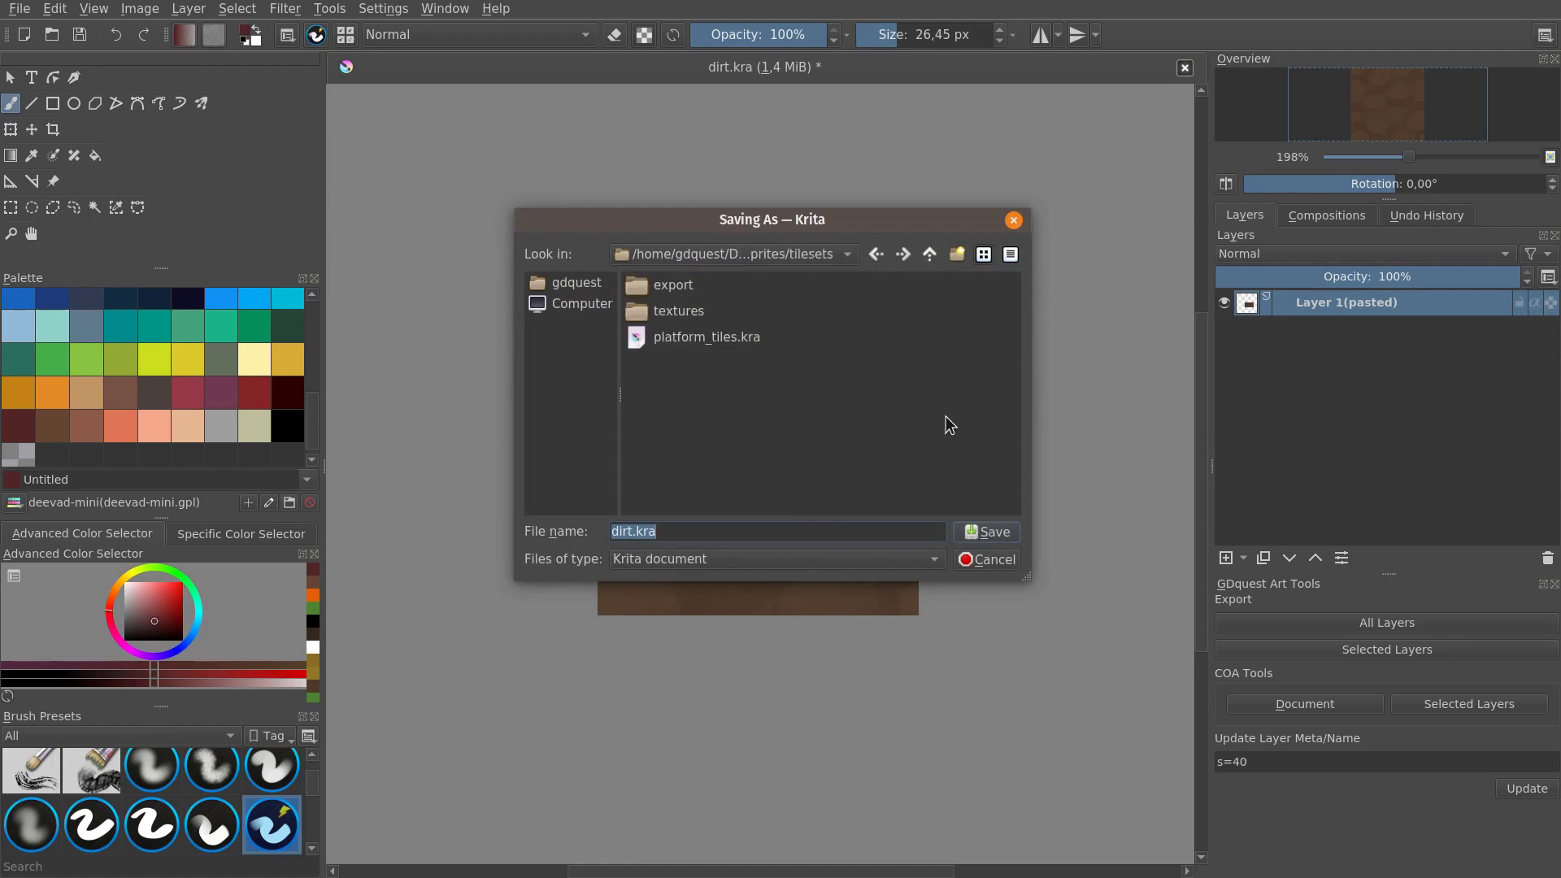
# Step: Open the current sprites directory in the file manager from the terminal with "nautilus ." and enter the tilesets folder
pyautogui.press('F12')
pyautogui.write('nautilus .')
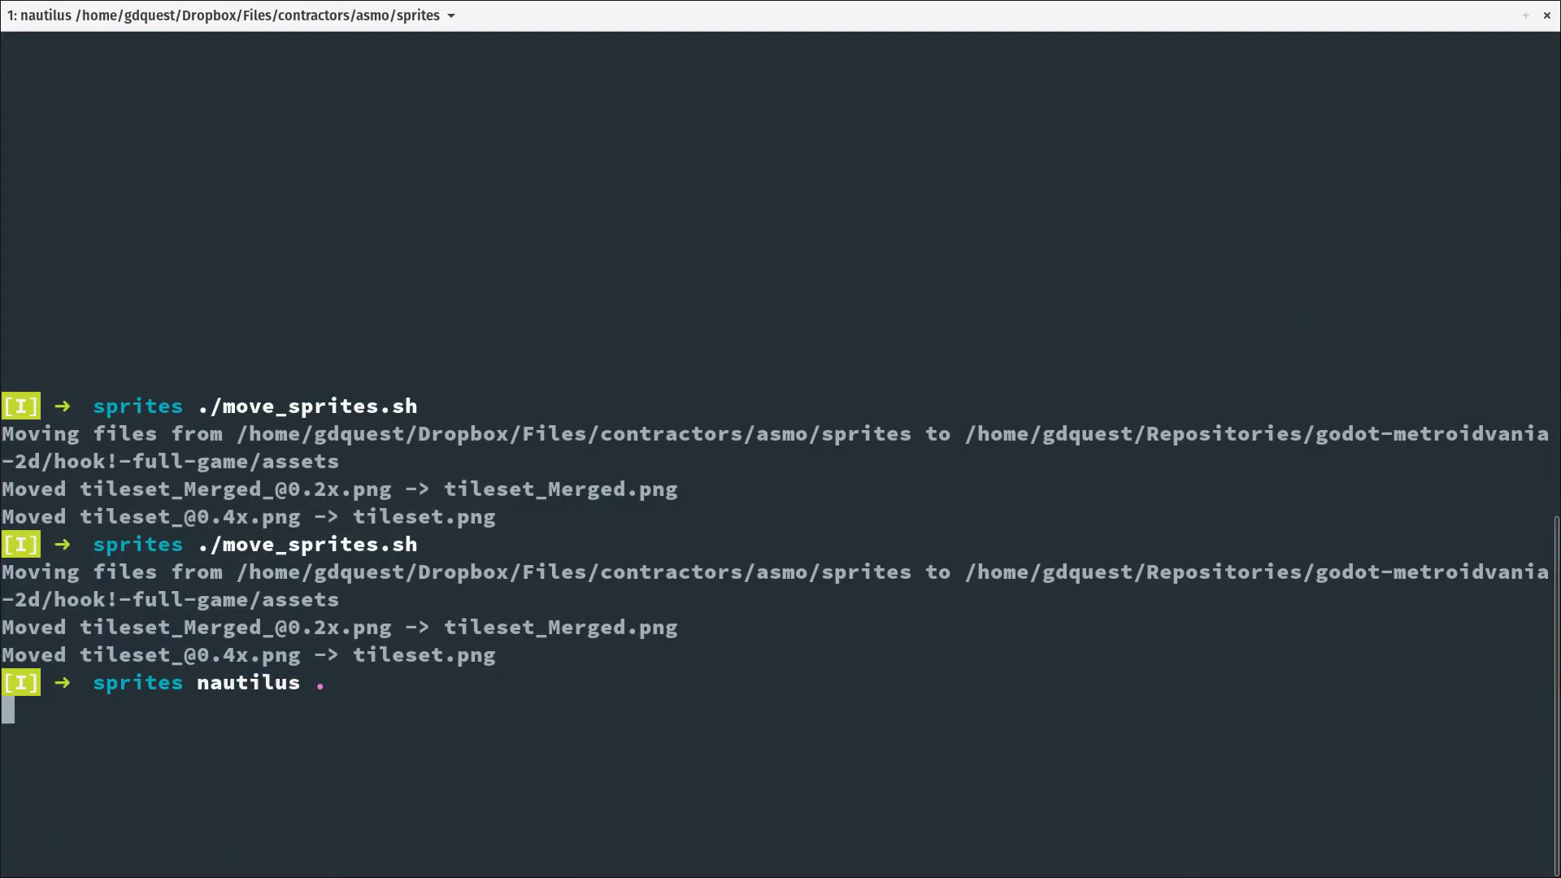
pyautogui.press('Return')
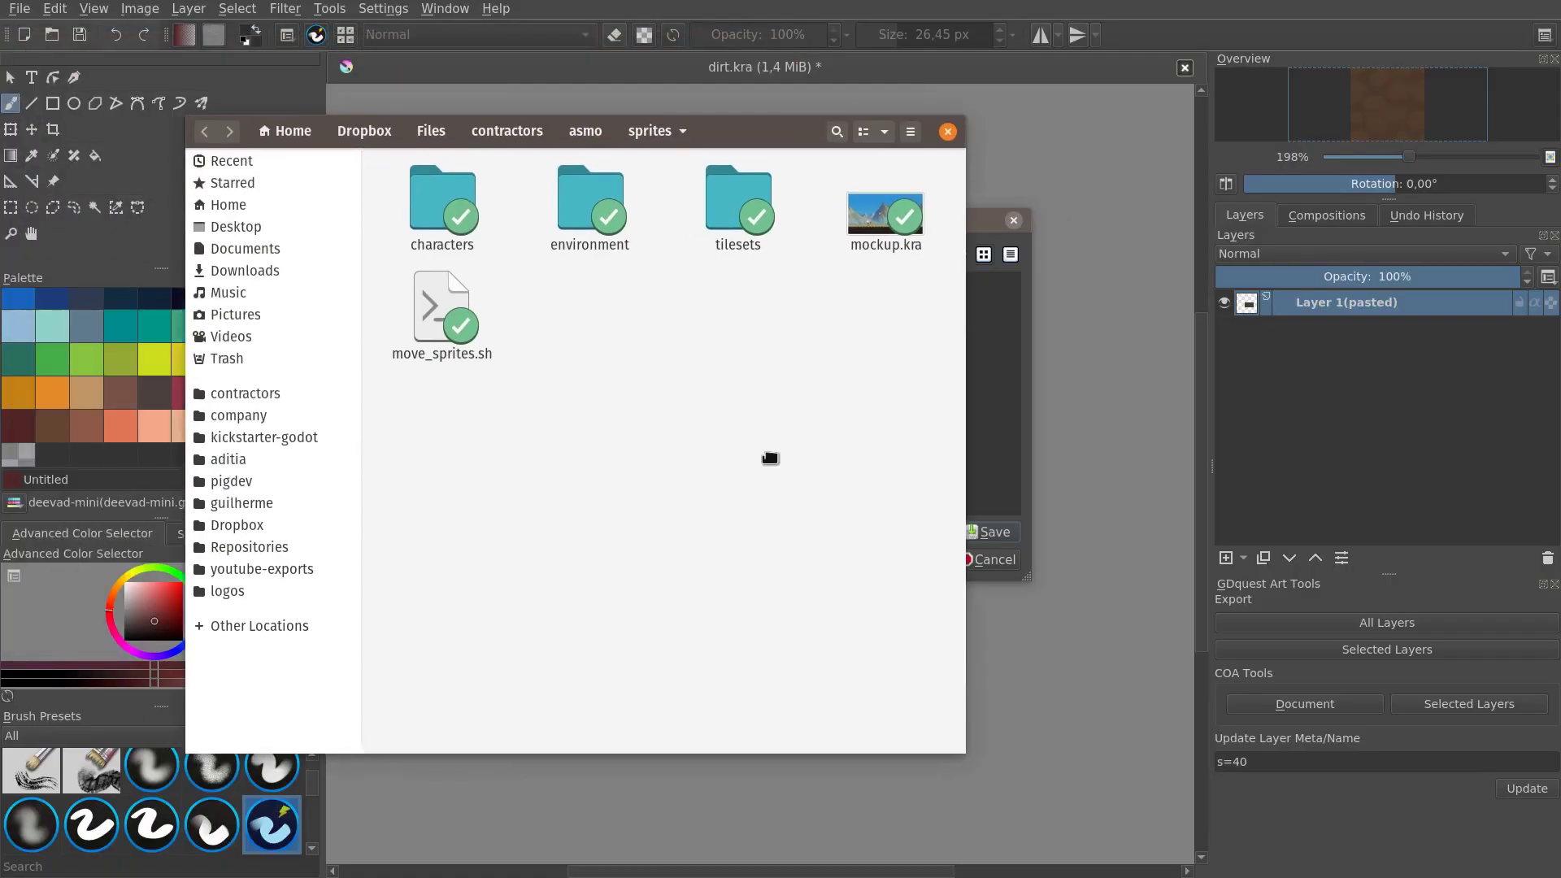
pyautogui.moveTo(770, 458); pyautogui.dragTo(930, 467)
pyautogui.doubleClick(934, 242)
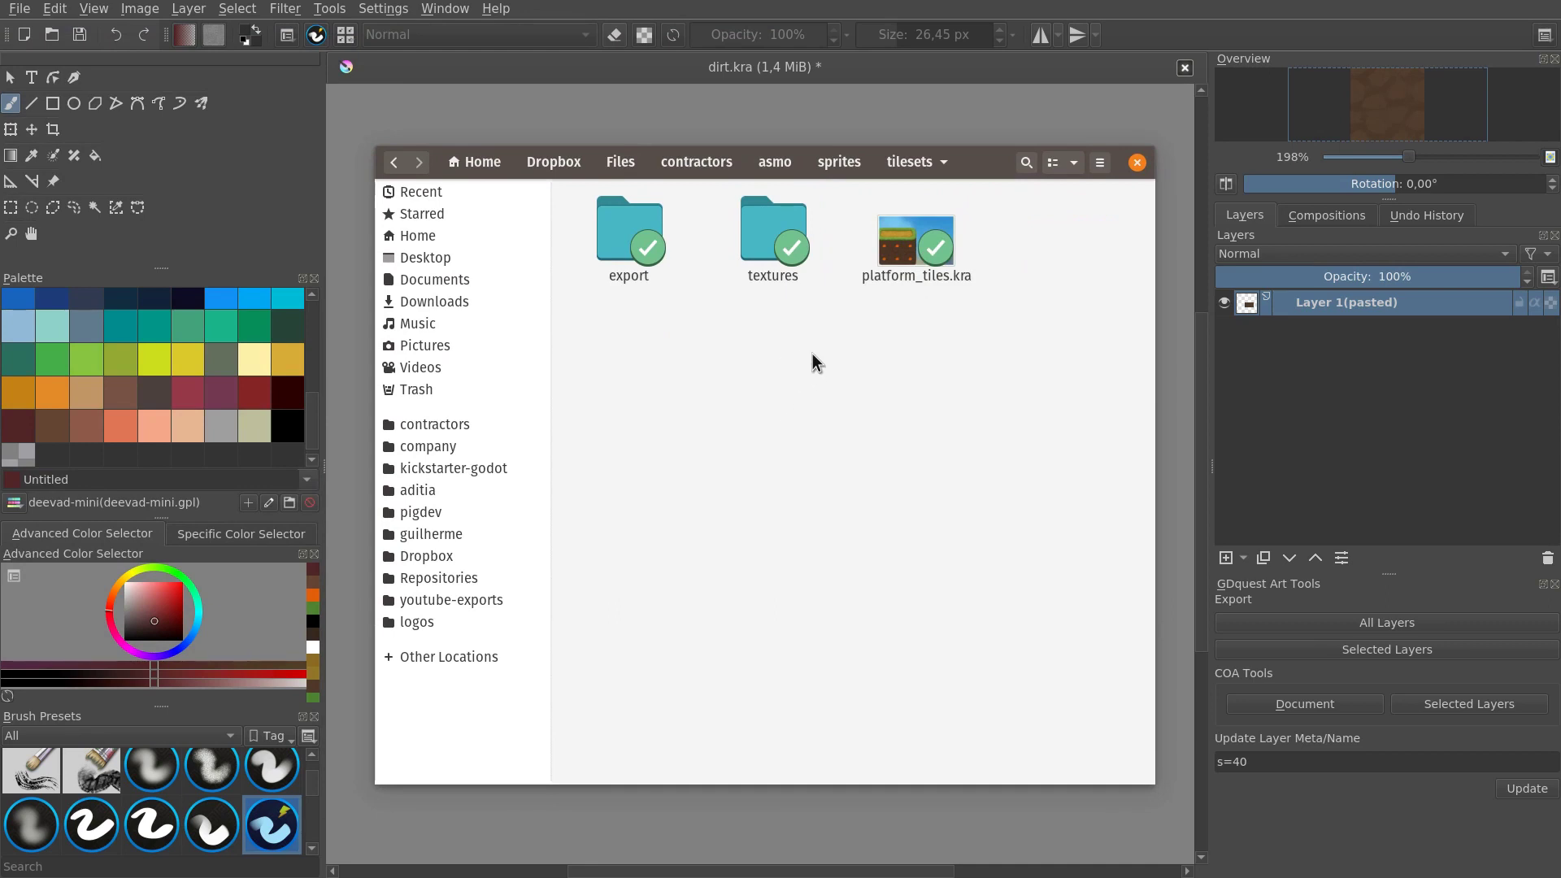
# Step: Point out platform_tiles.kra and the textures folder inside the tilesets directory
pyautogui.click(917, 261)
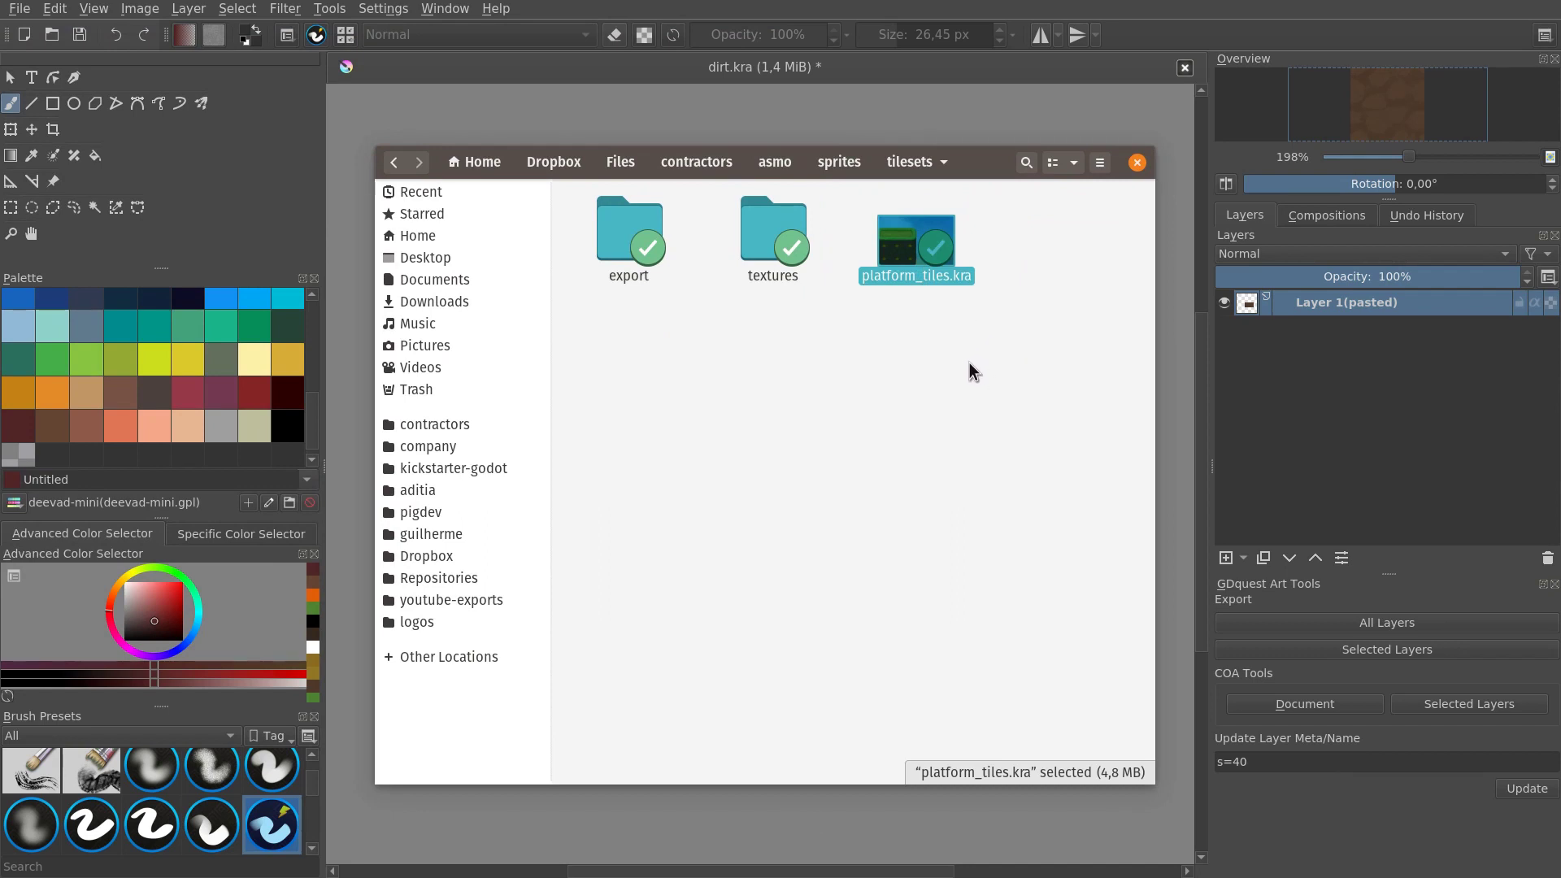
pyautogui.click(980, 379)
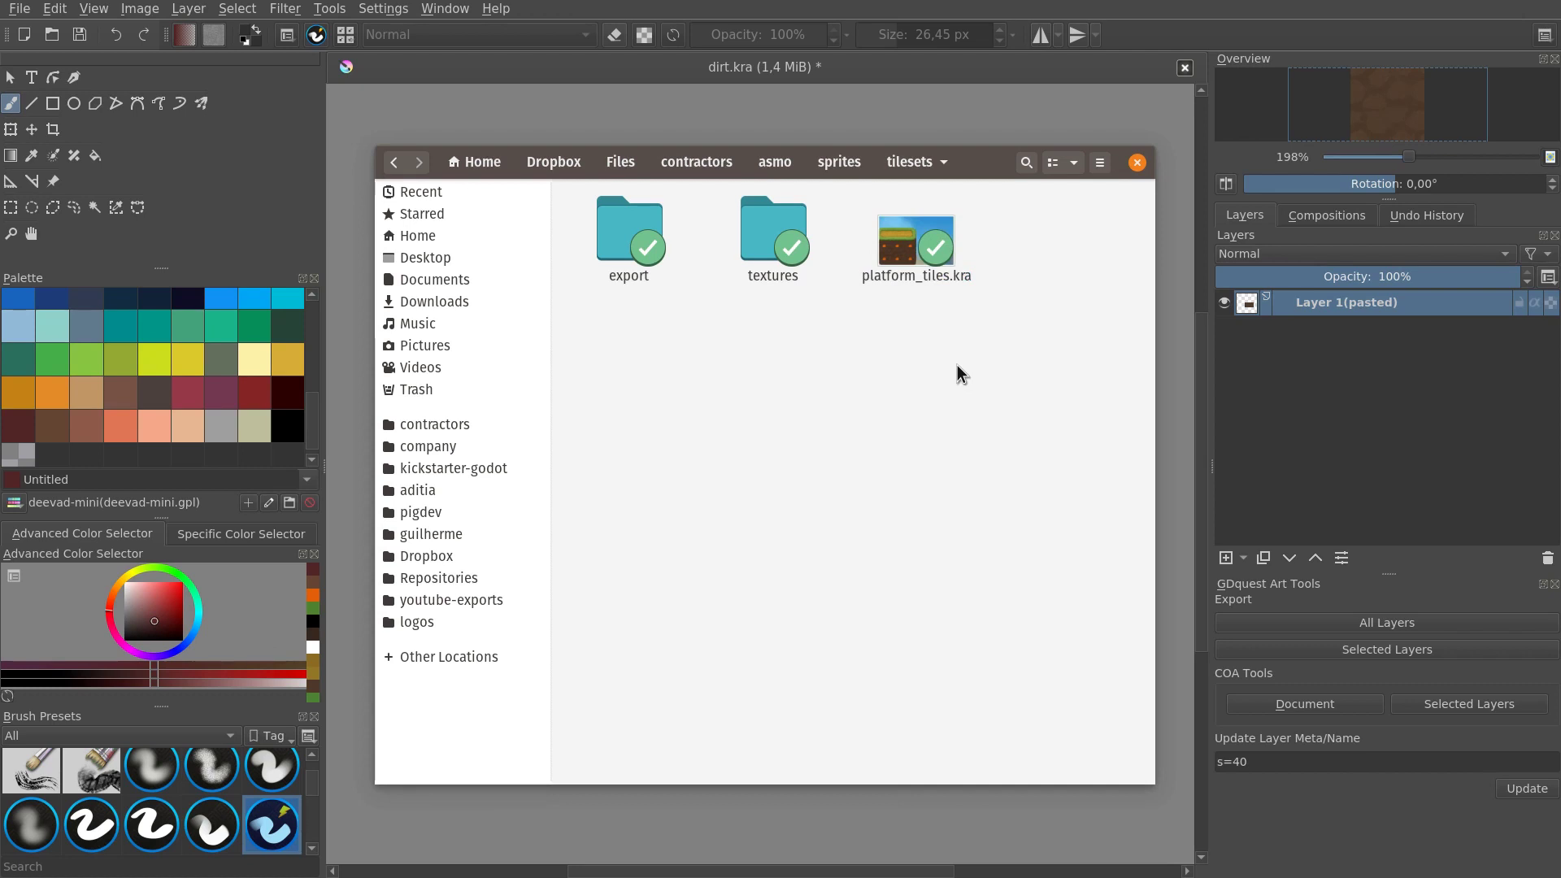
pyautogui.click(756, 241)
pyautogui.click(879, 248)
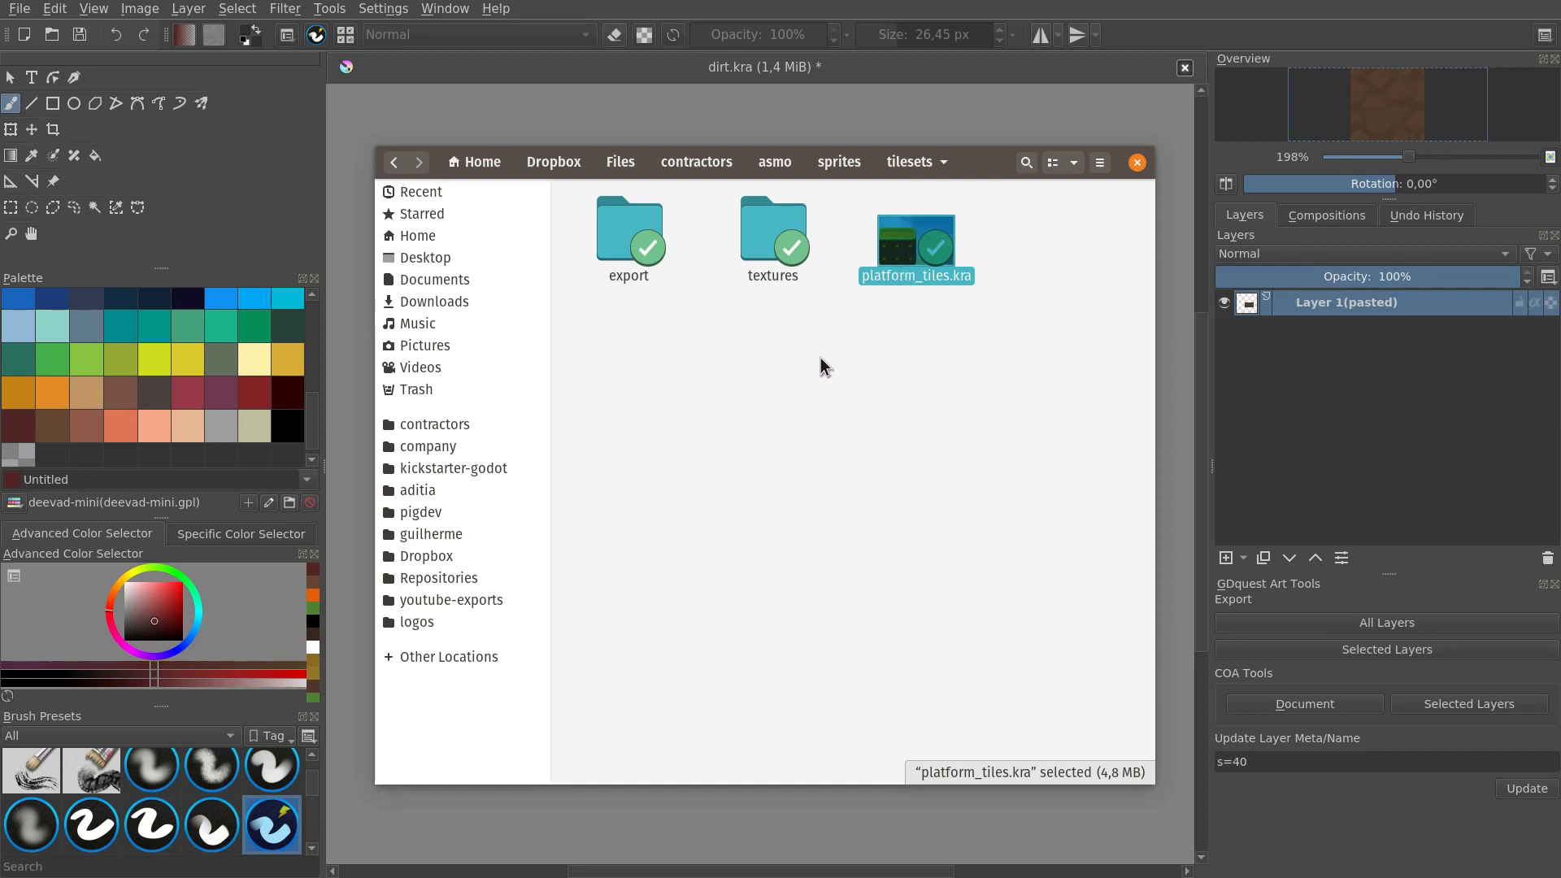
pyautogui.click(808, 396)
pyautogui.click(777, 228)
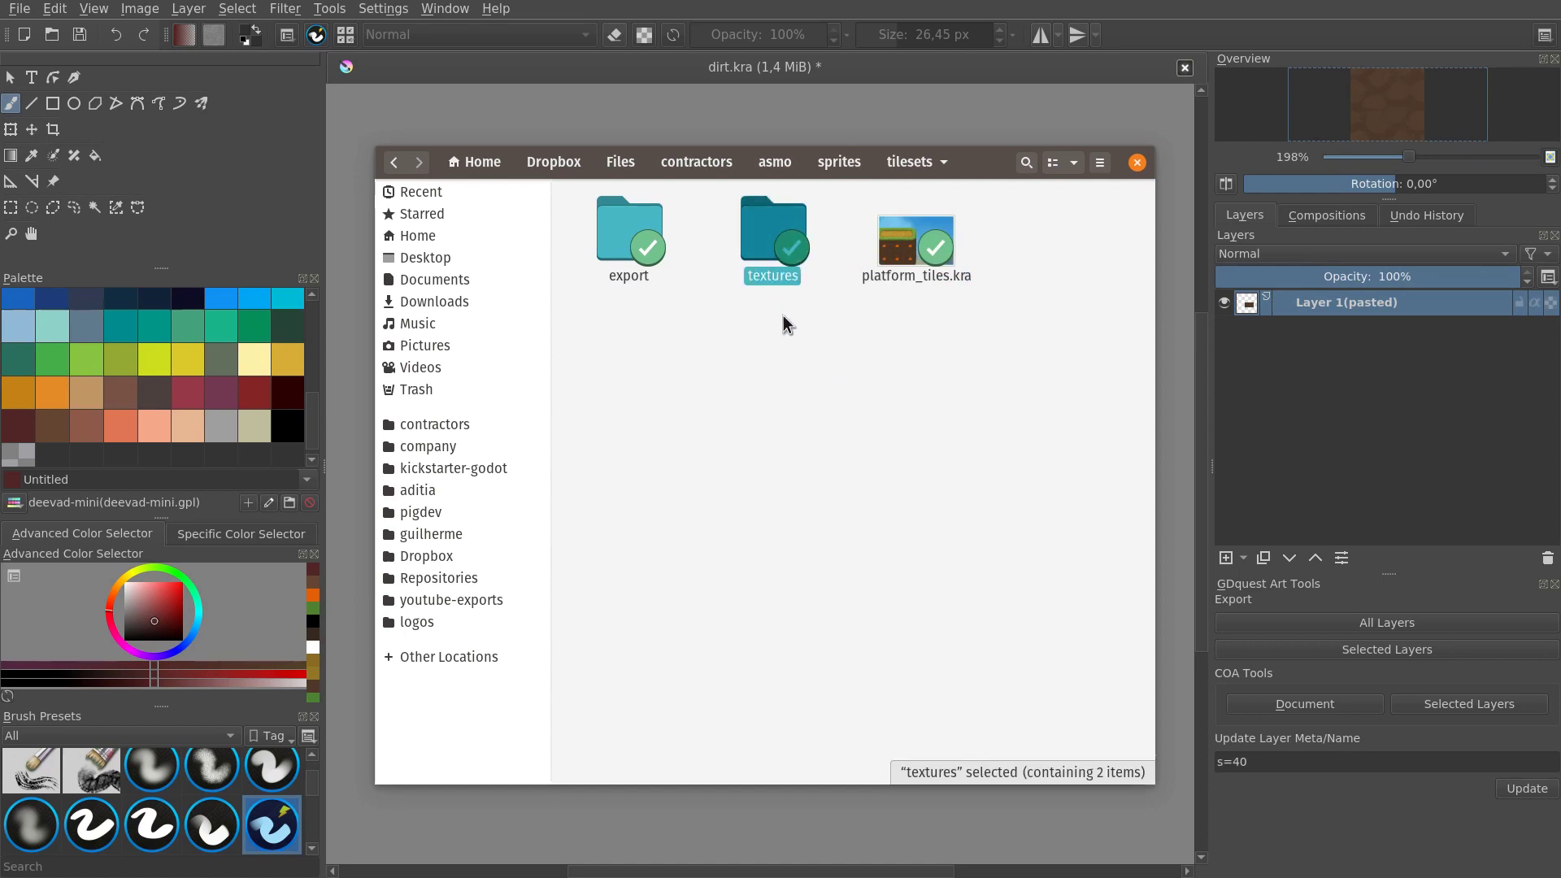
# Step: Inspect dirt.kra and grass.kra in the textures folder and return to the tilesets folder
pyautogui.doubleClick(774, 231)
pyautogui.click(624, 237)
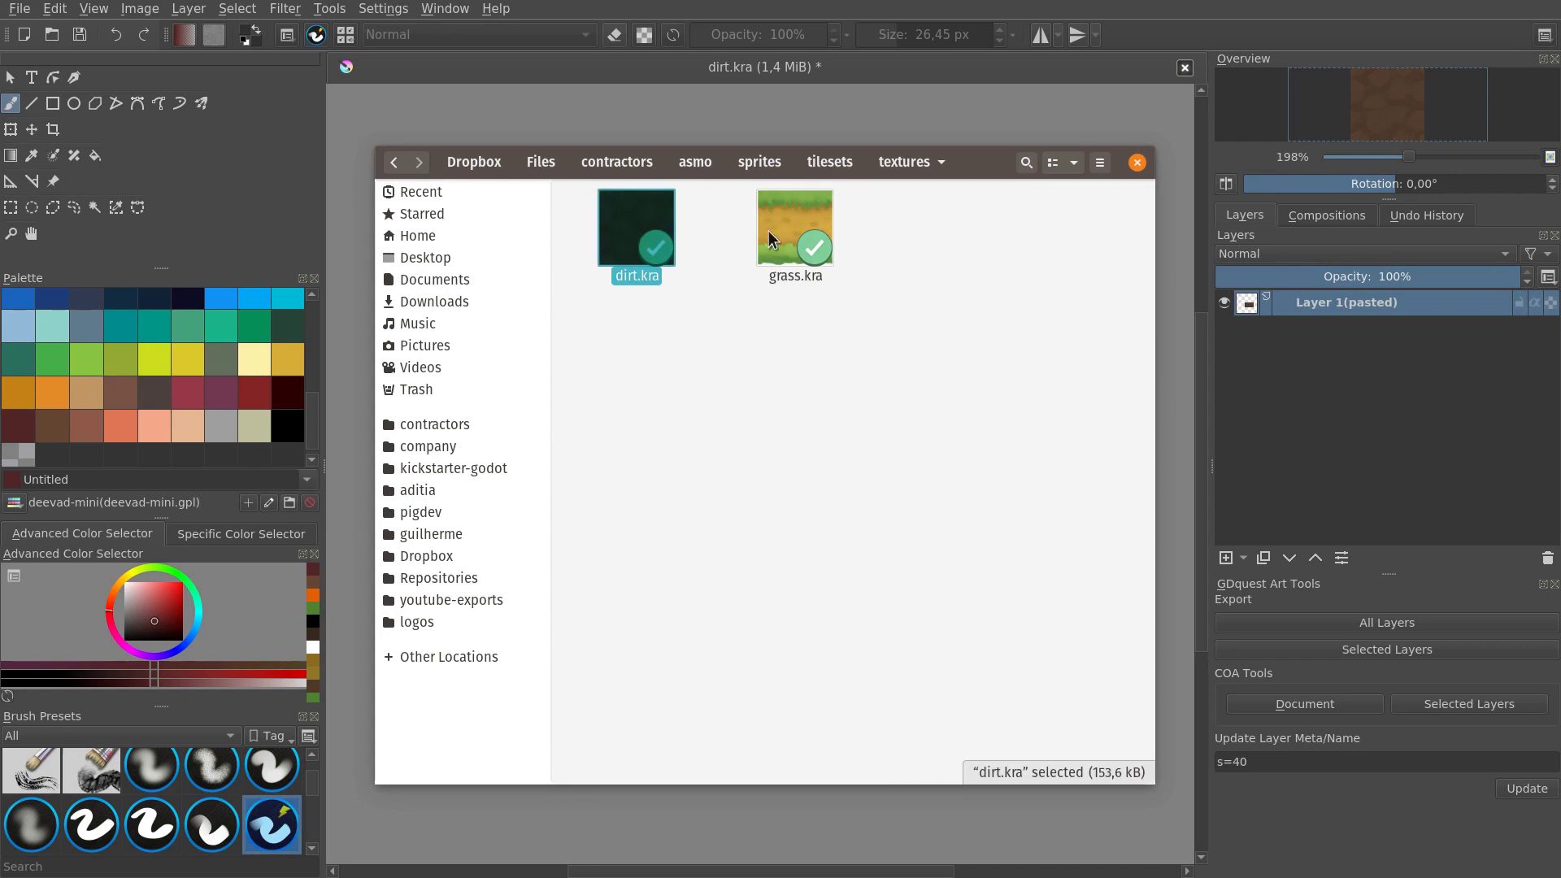
pyautogui.click(768, 231)
pyautogui.click(745, 329)
pyautogui.click(650, 256)
pyautogui.click(784, 267)
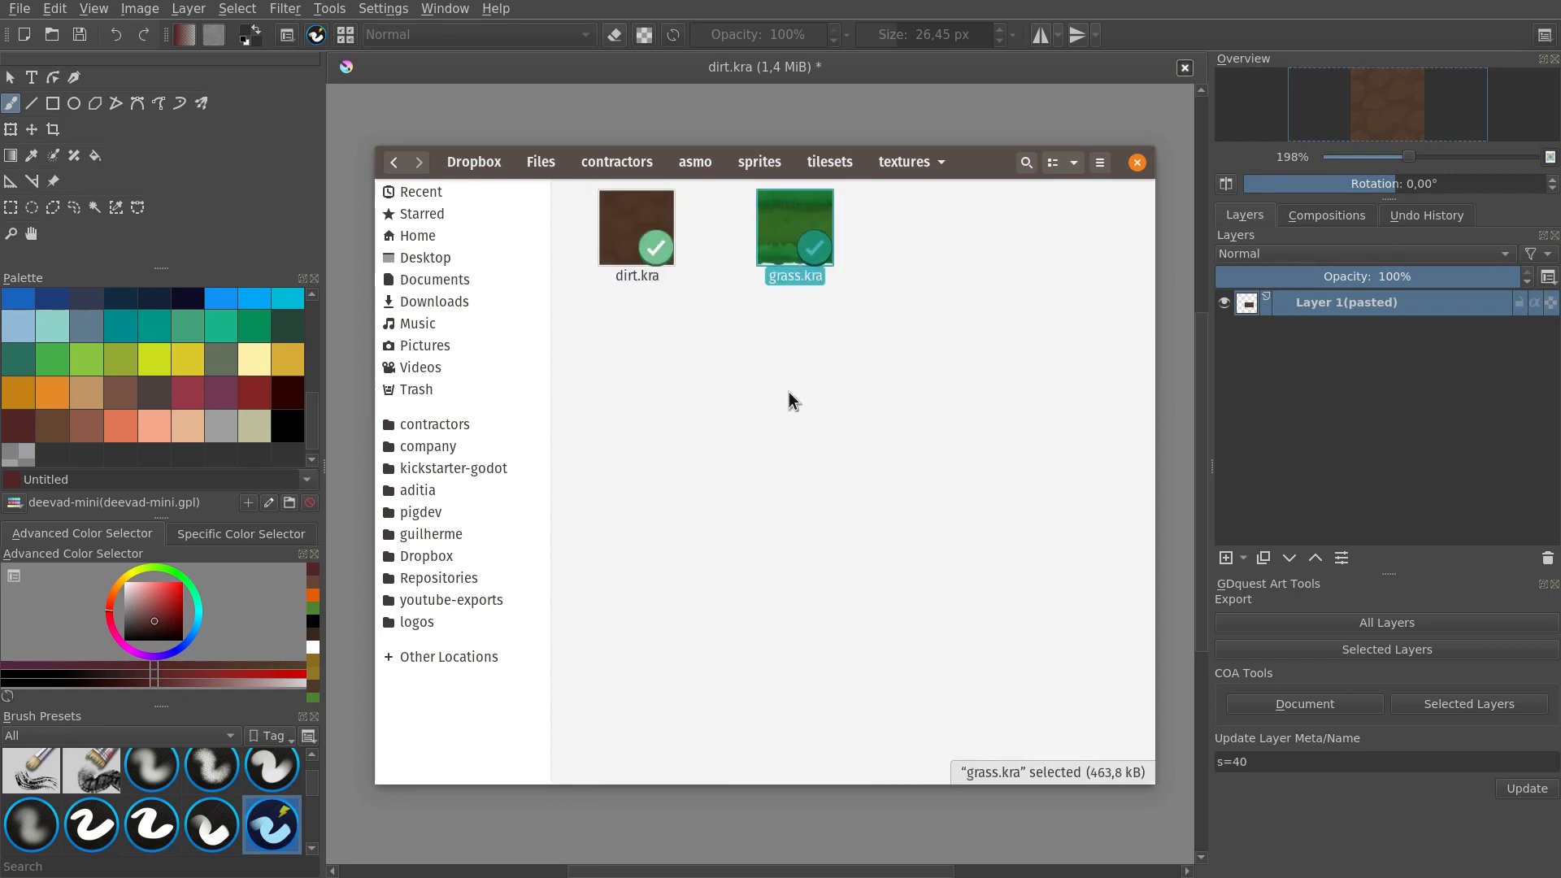
pyautogui.click(790, 391)
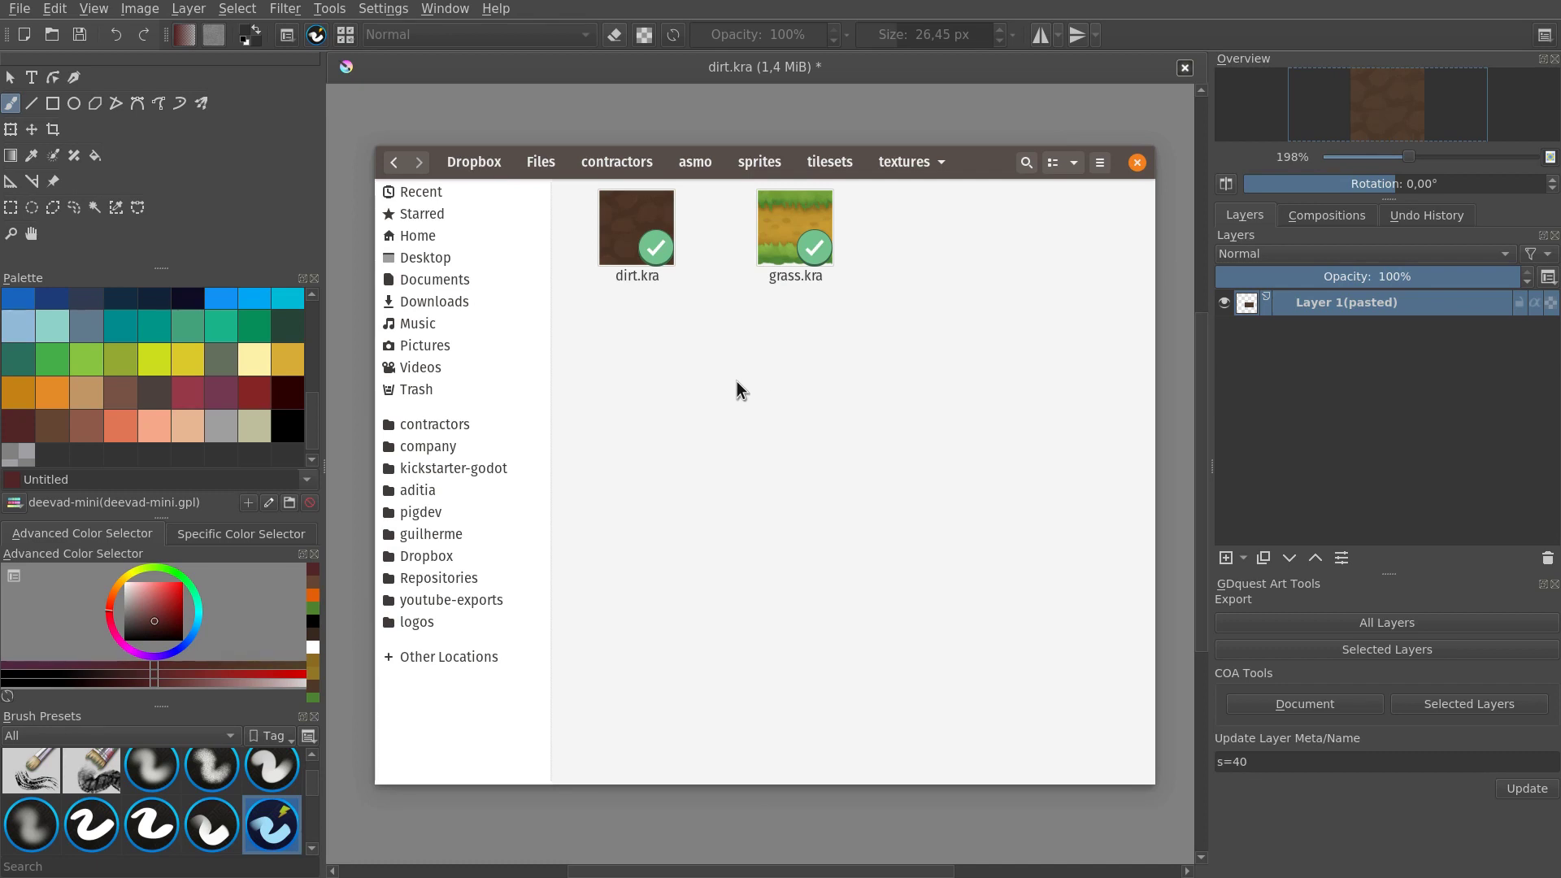
pyautogui.hotkey('alt', 'Up')
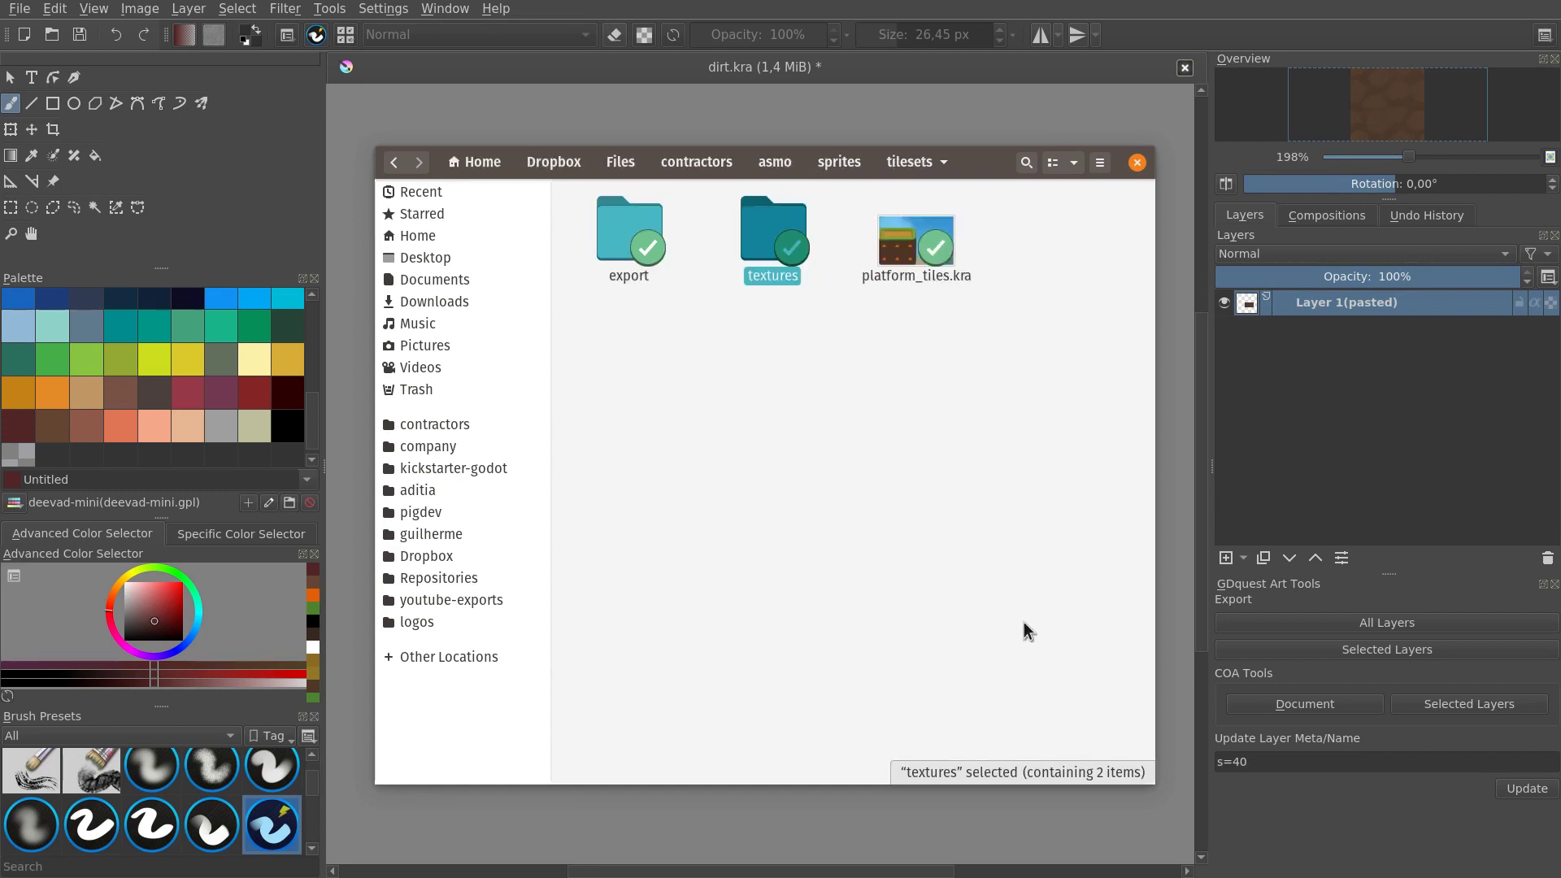
# Step: Switch back to Krita, locate the textures folder in the Save As dialog, and dismiss the dialog without saving
pyautogui.click(973, 810)
pyautogui.hotkey('ctrl', 'shift', 's')
pyautogui.doubleClick(673, 309)
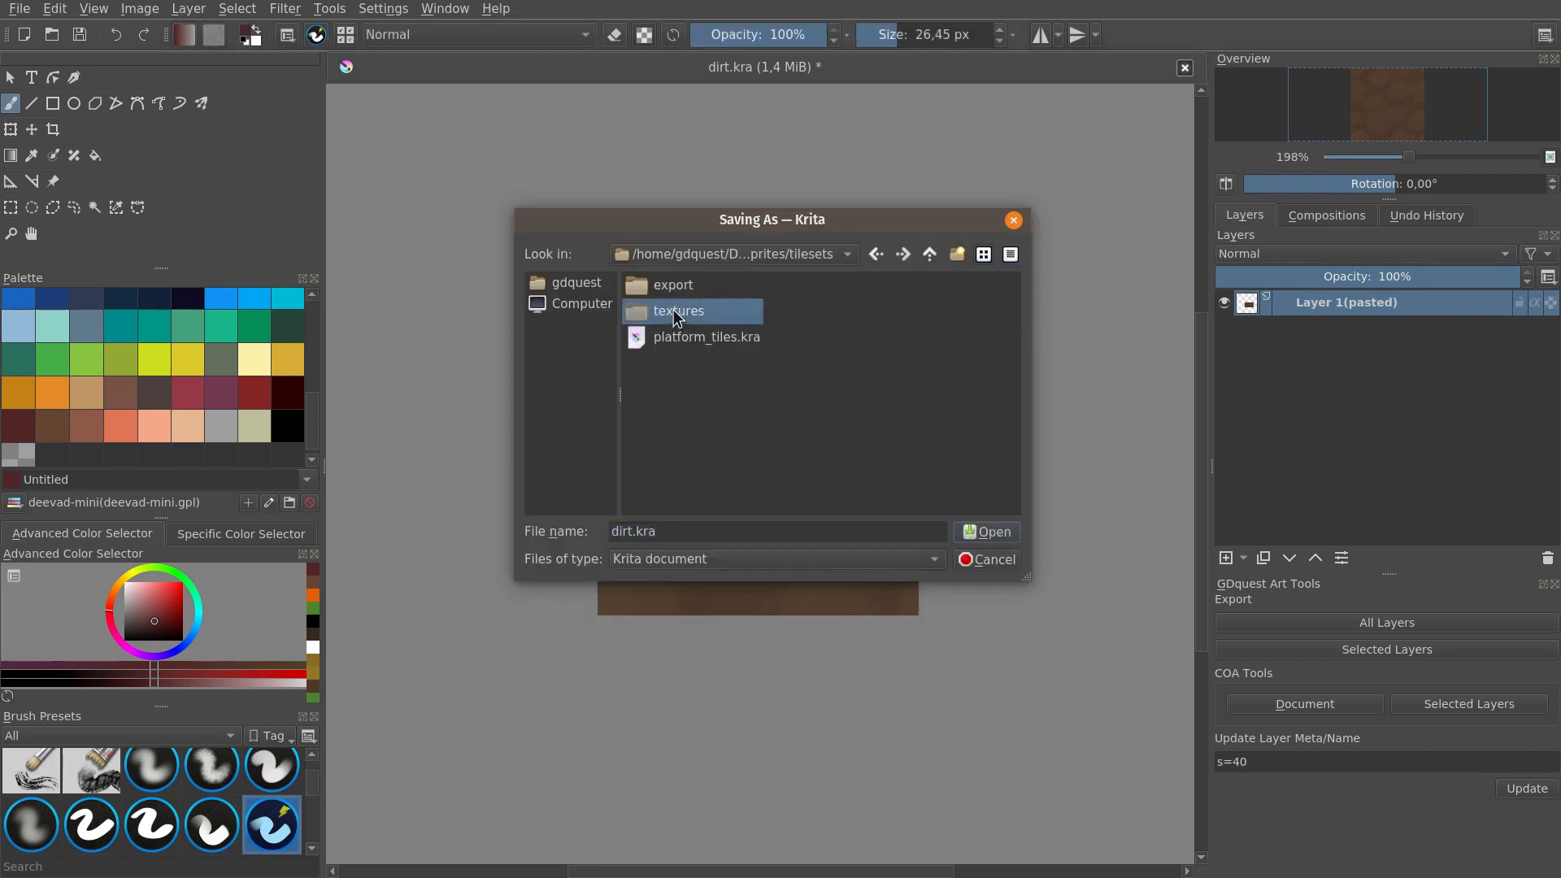
pyautogui.click(681, 309)
pyautogui.click(987, 560)
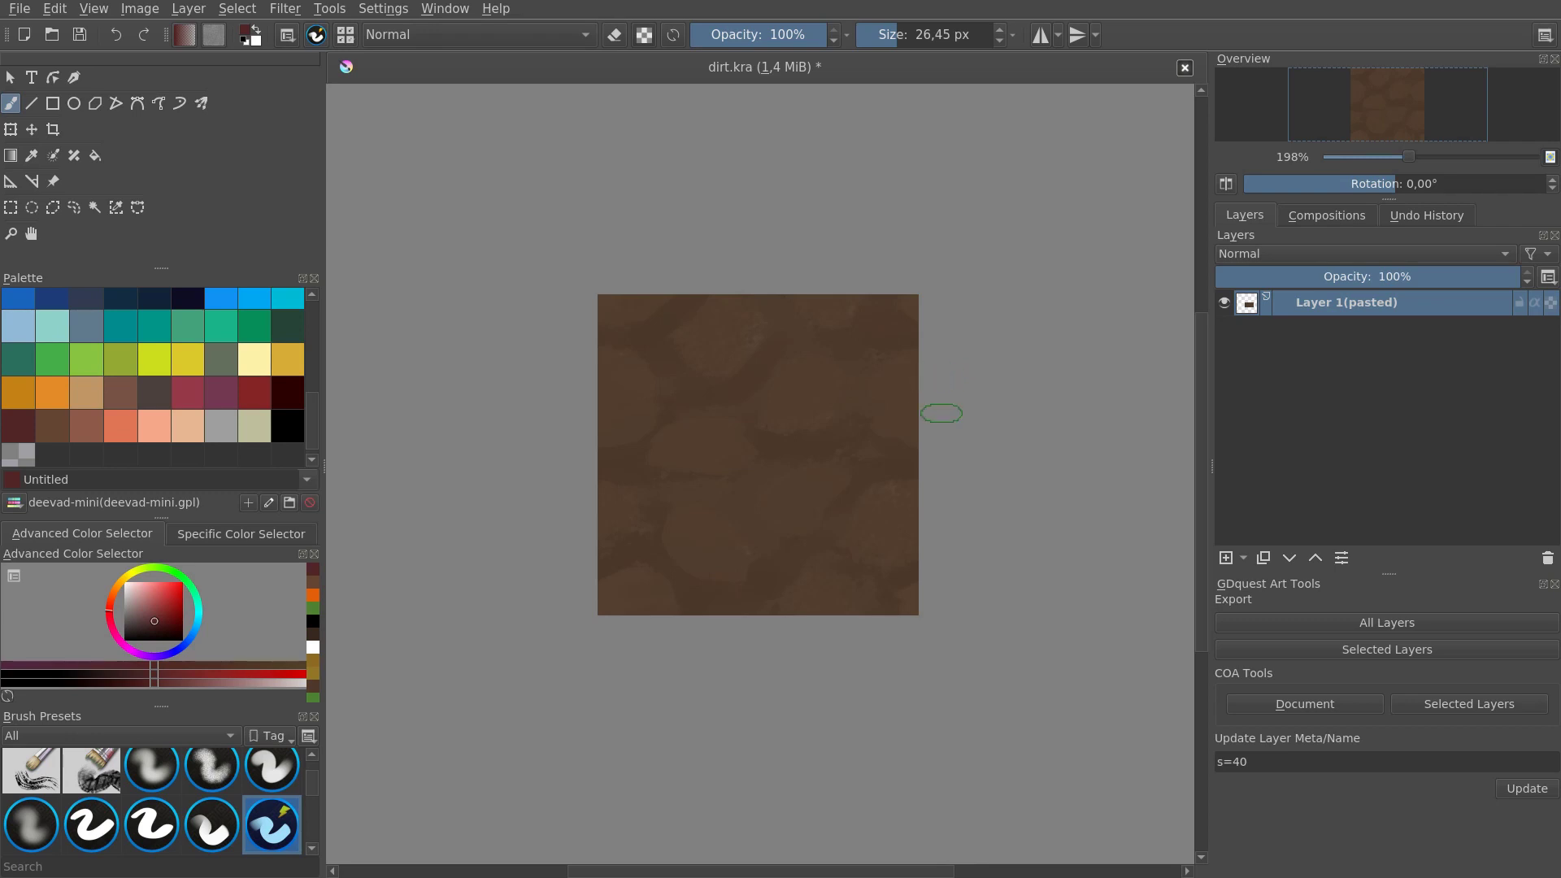
# Step: Create a new 2000 by 2000 px document and delete its white background layer
pyautogui.hotkey('ctrl', 'n')
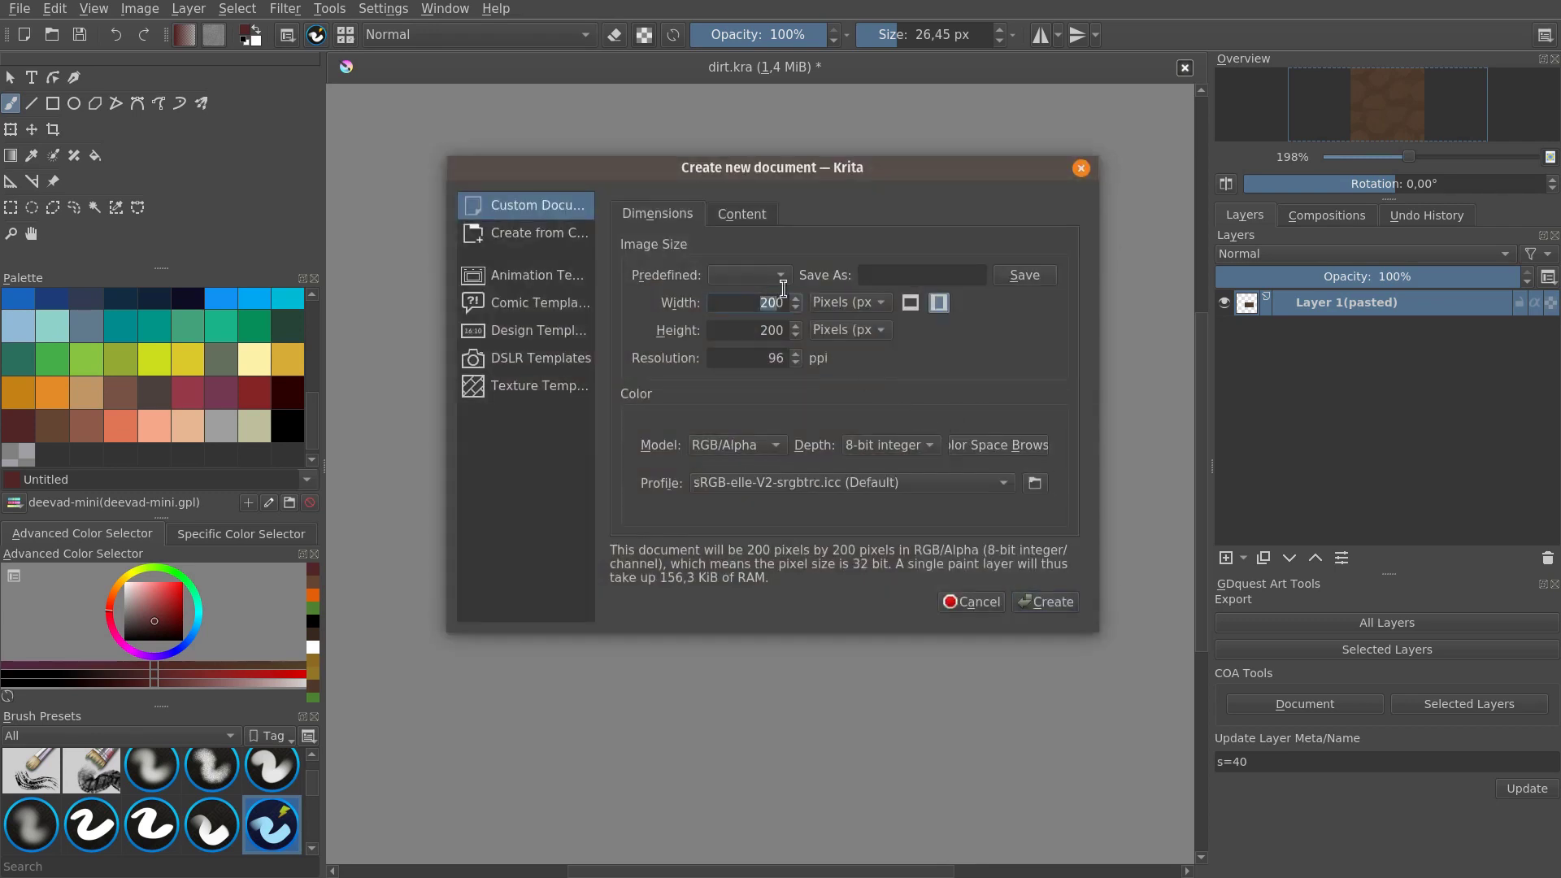
pyautogui.hotkey('ctrl', 'a')
pyautogui.write('1000')
pyautogui.hotkey('ctrl', 'a')
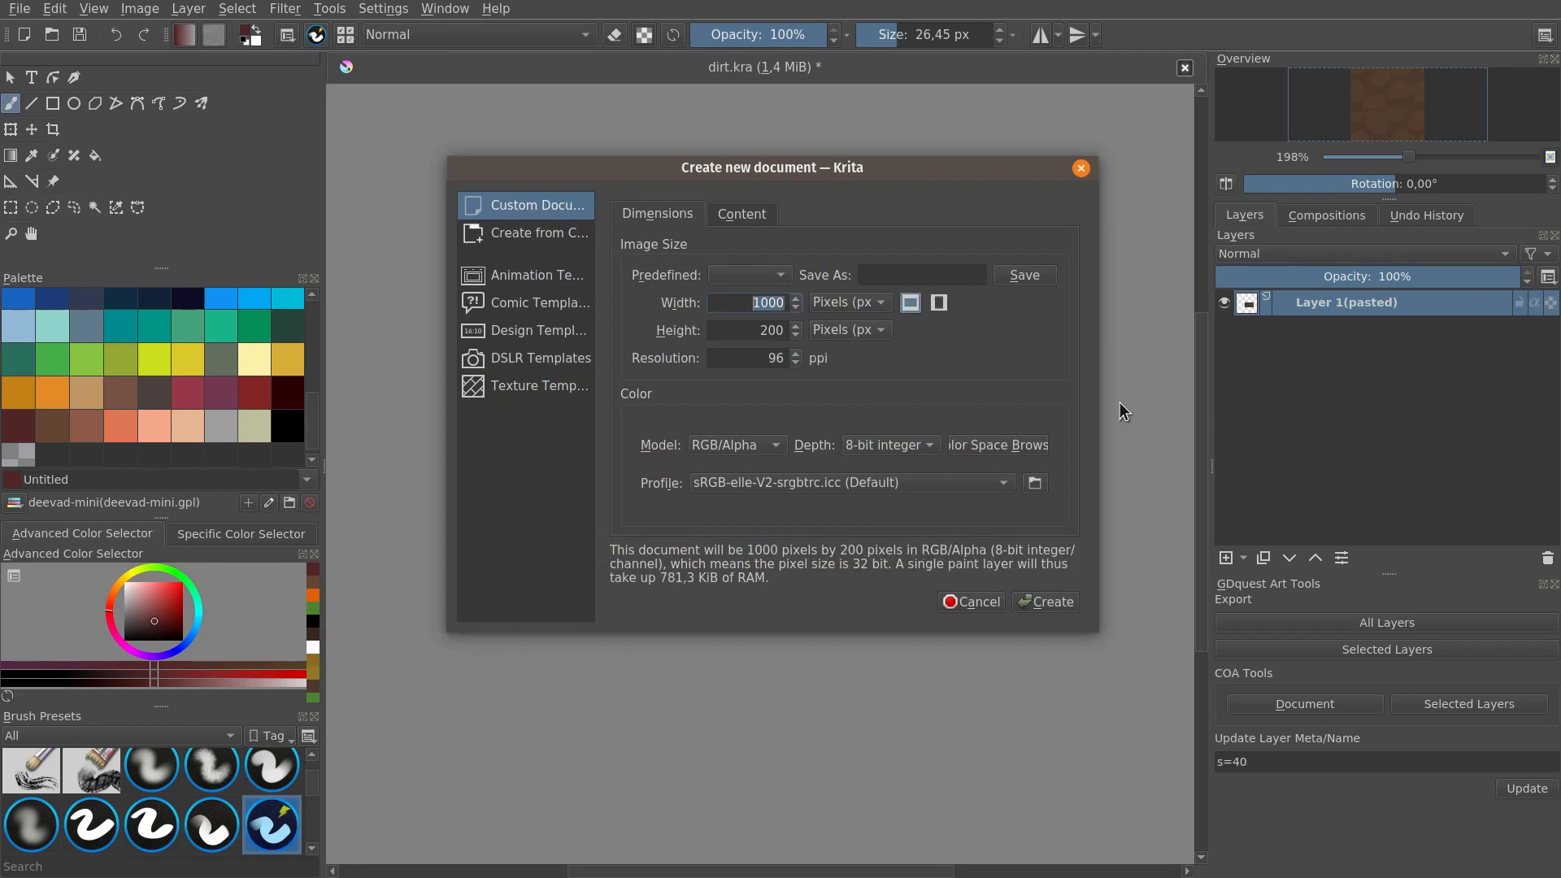
pyautogui.write('2000')
pyautogui.press('Tab')
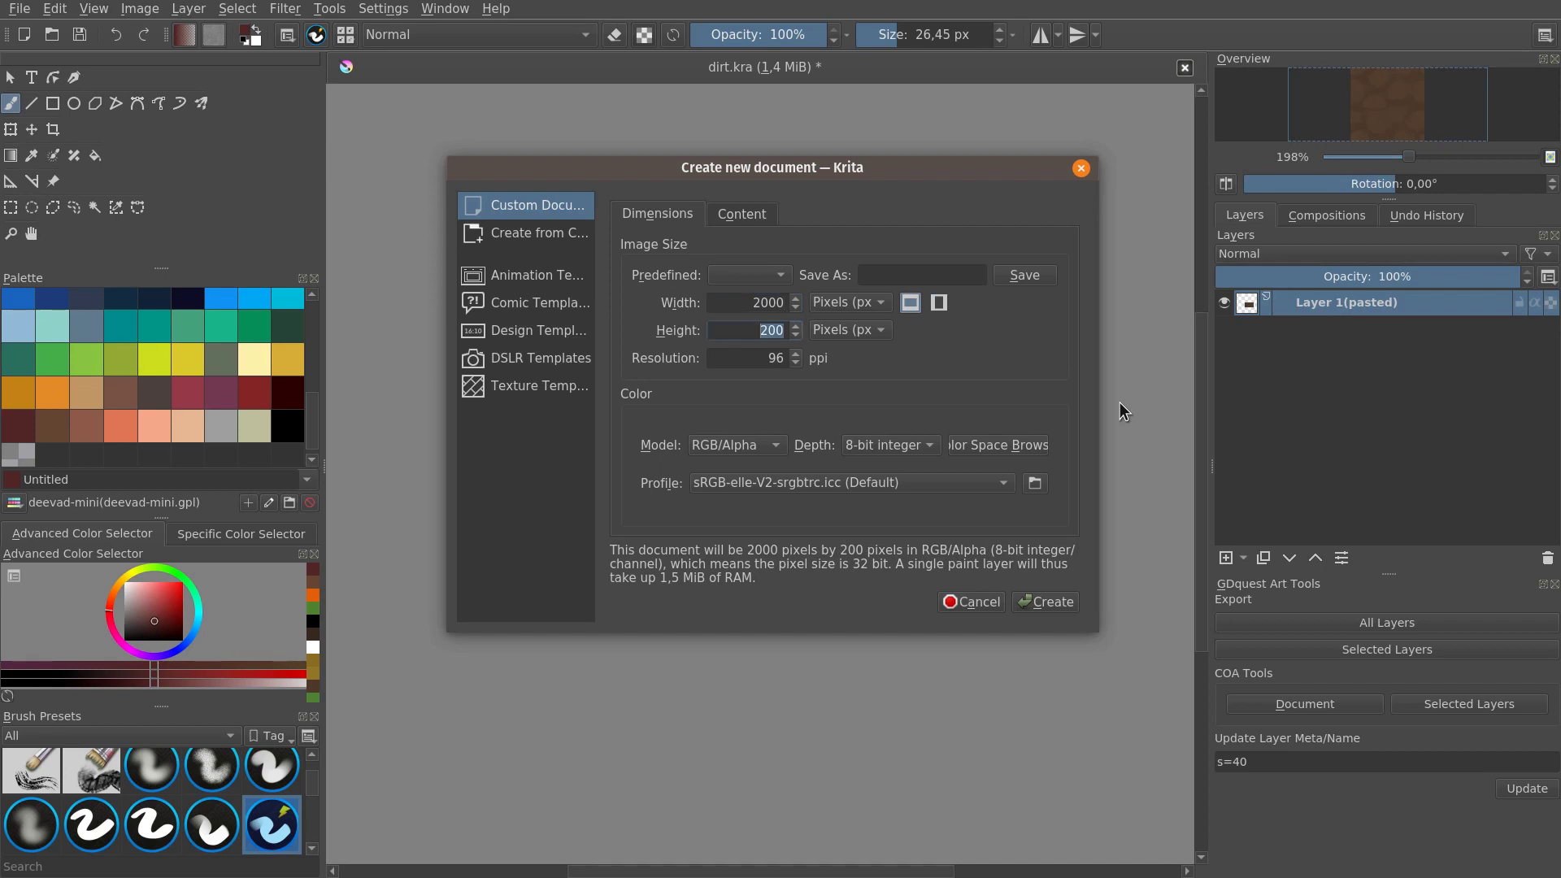
pyautogui.write('2000')
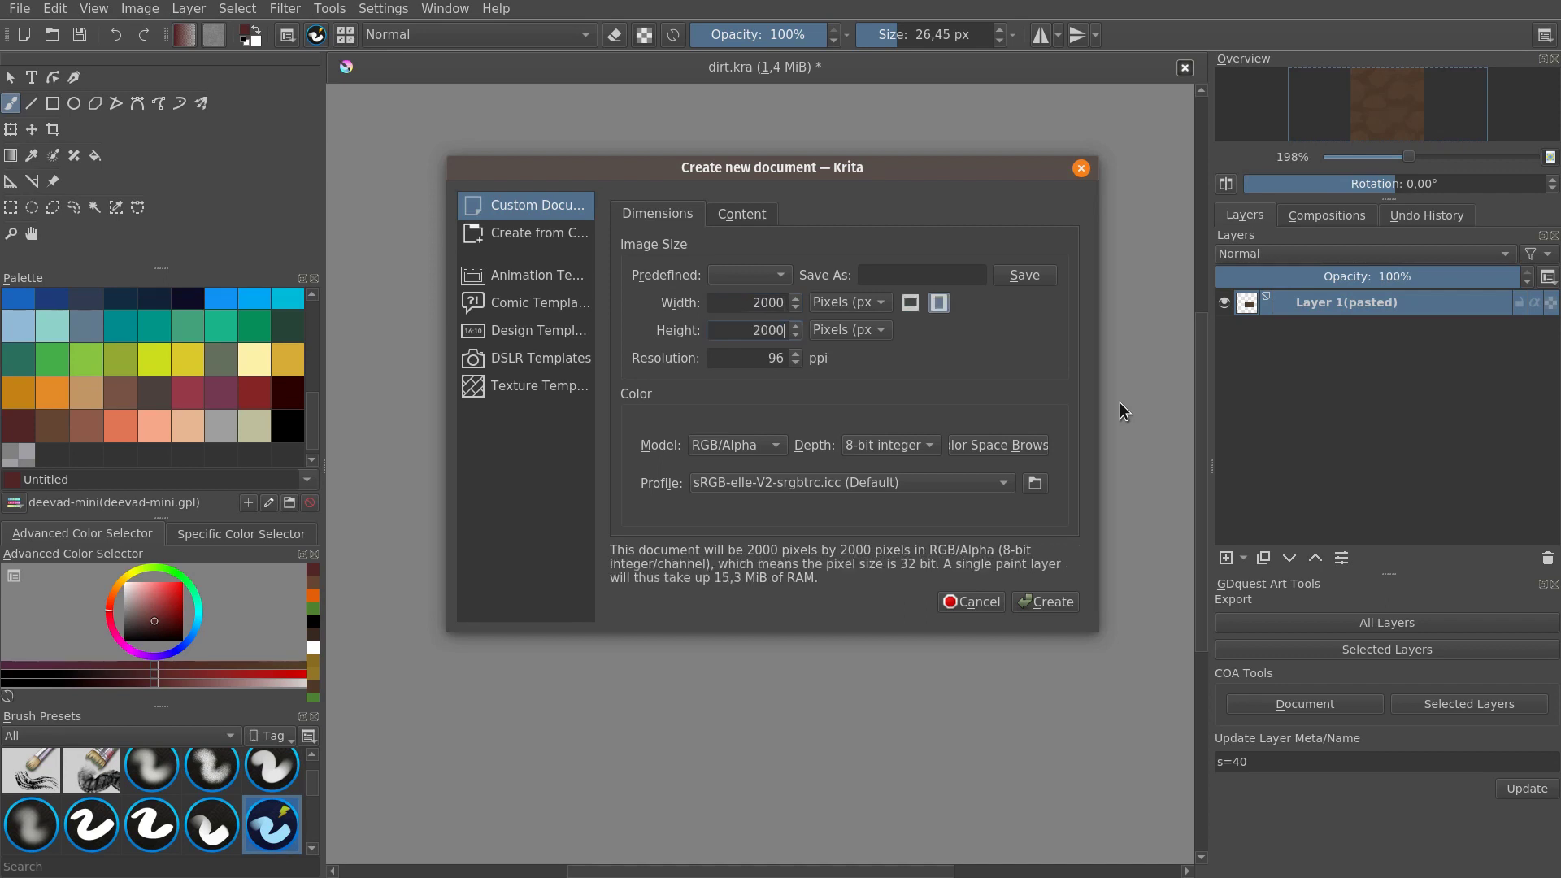
pyautogui.press('Return')
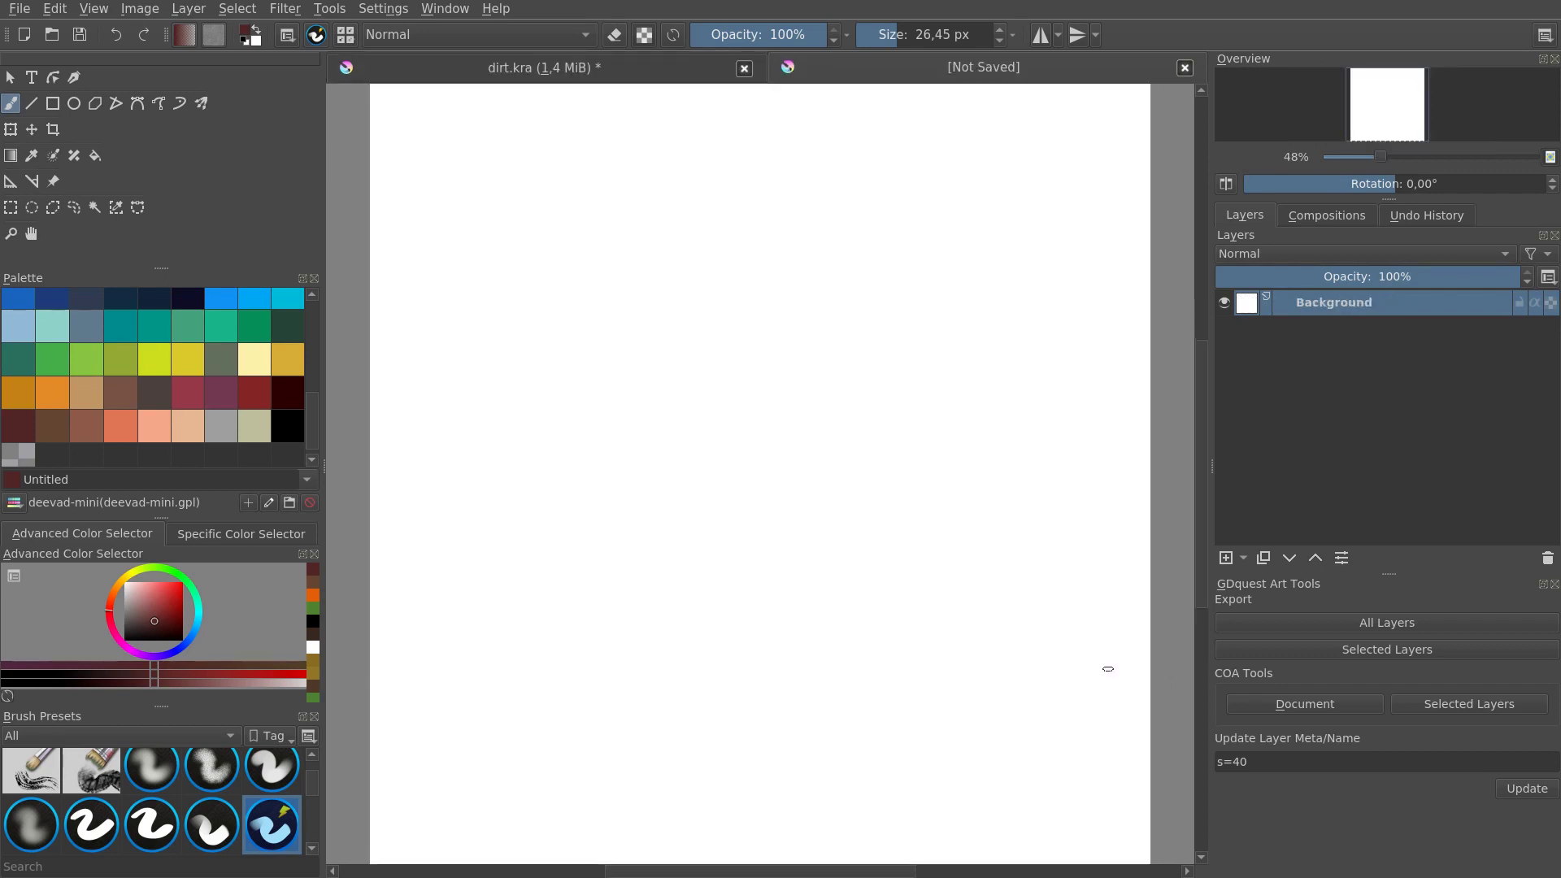
pyautogui.hotkey('shift', 'Delete')
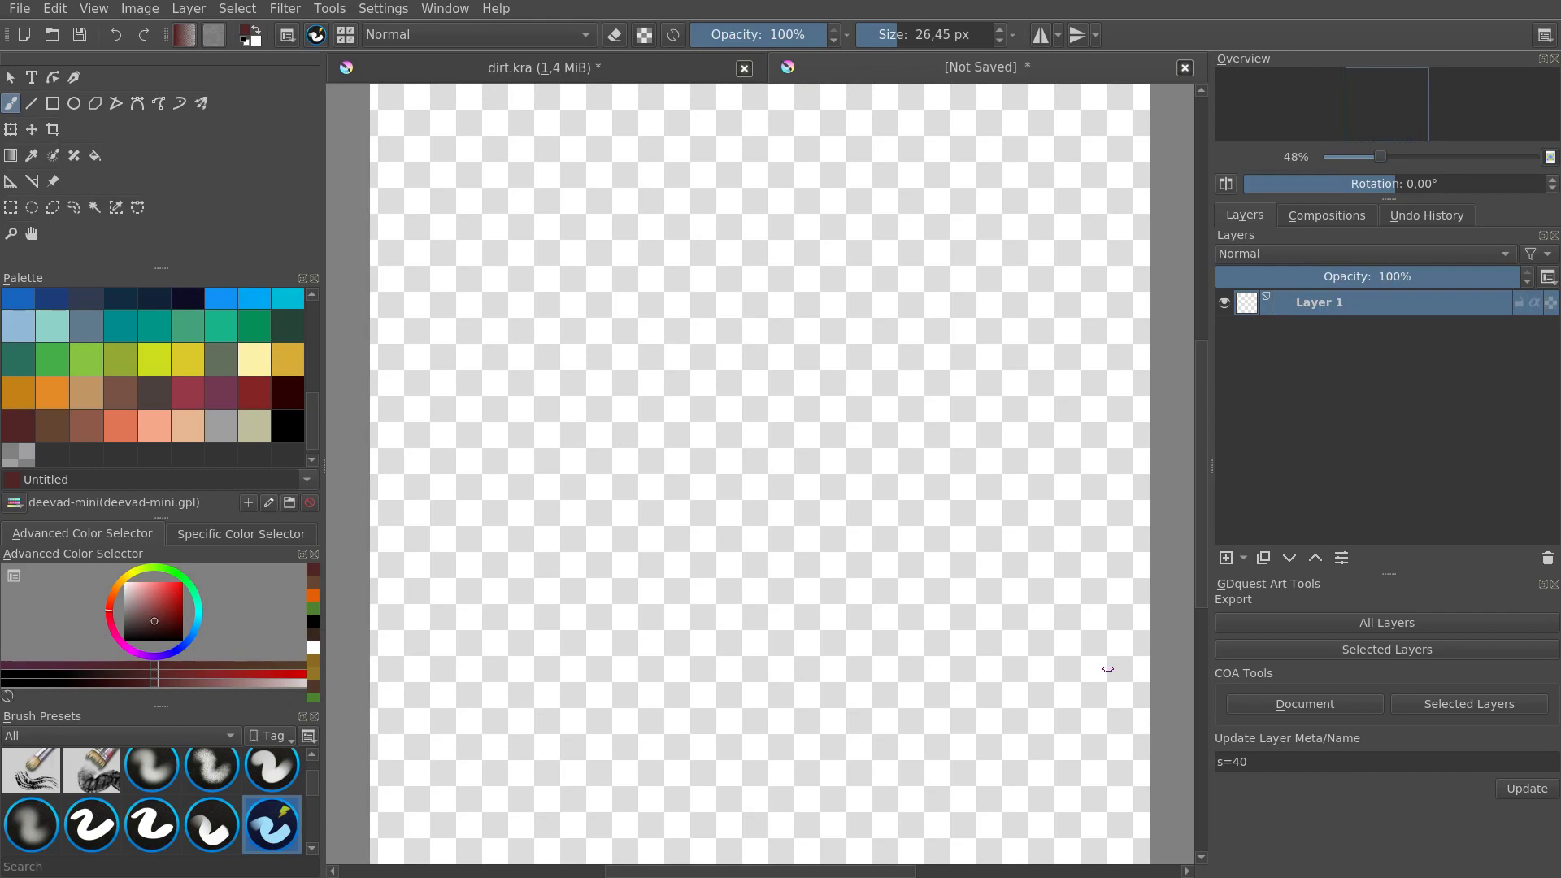
# Step: Switch to Godot, run the Hook! game, and move the character around to view the tiles against the mountain background
pyautogui.hotkey('alt', 'Tab')
pyautogui.press('F5')
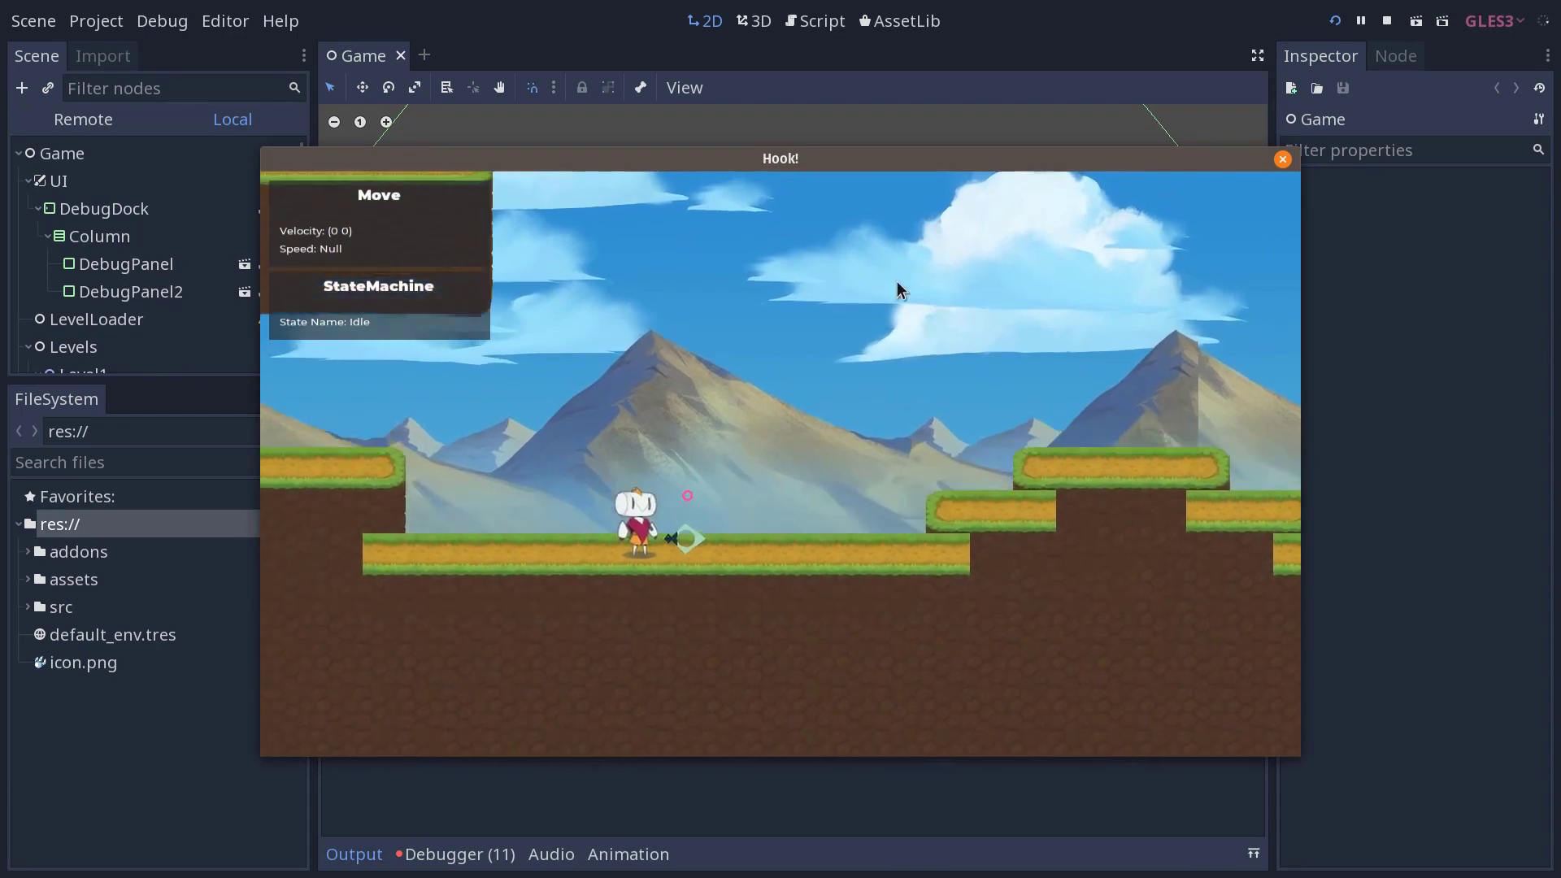
pyautogui.press('Right')
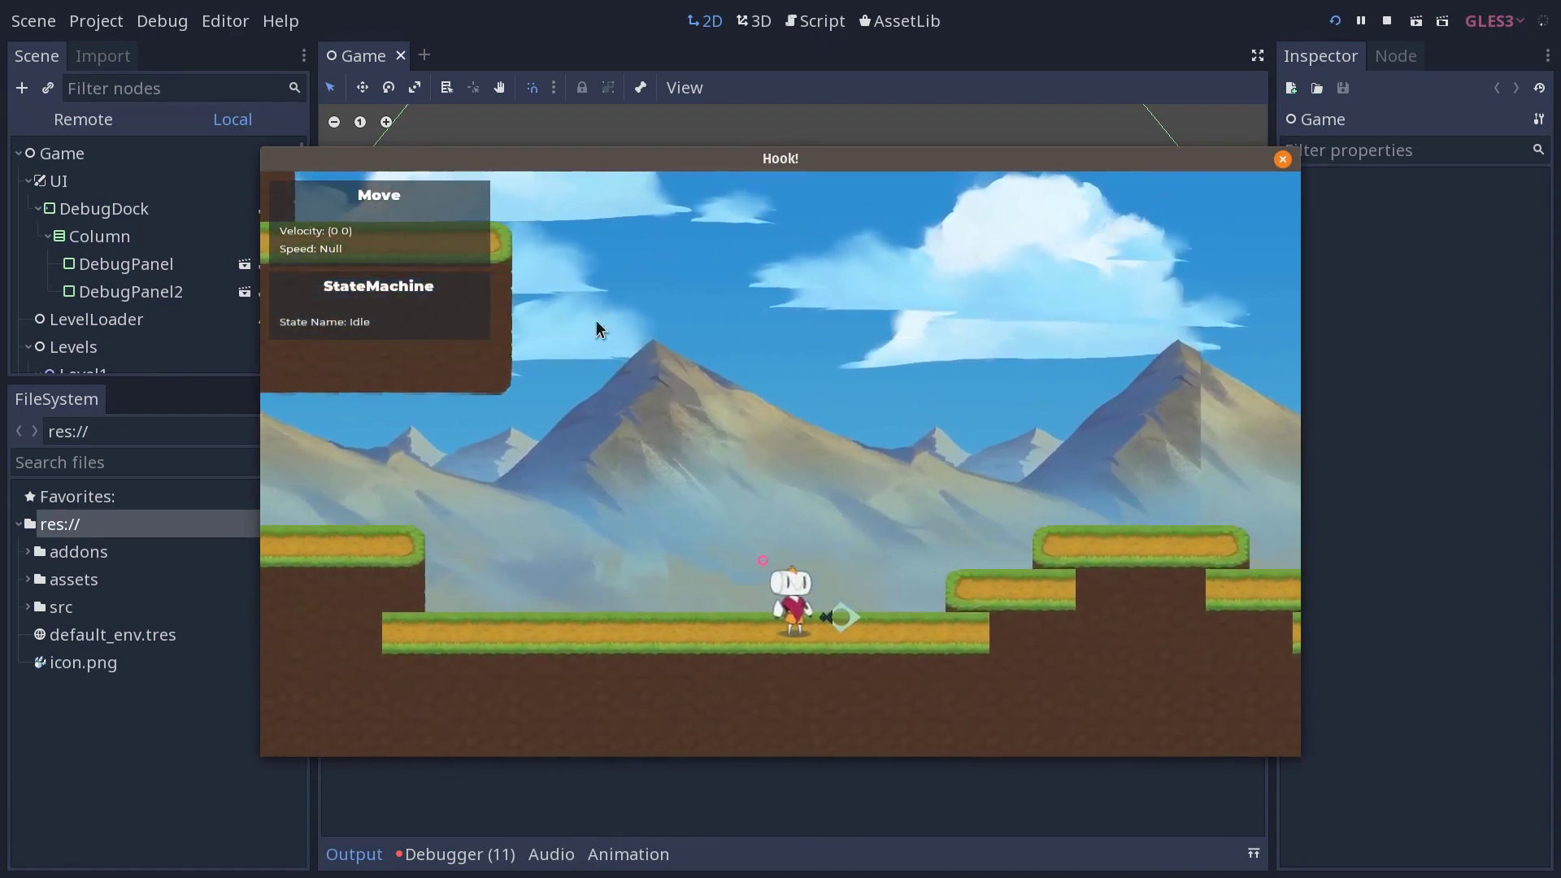
pyautogui.press('Left')
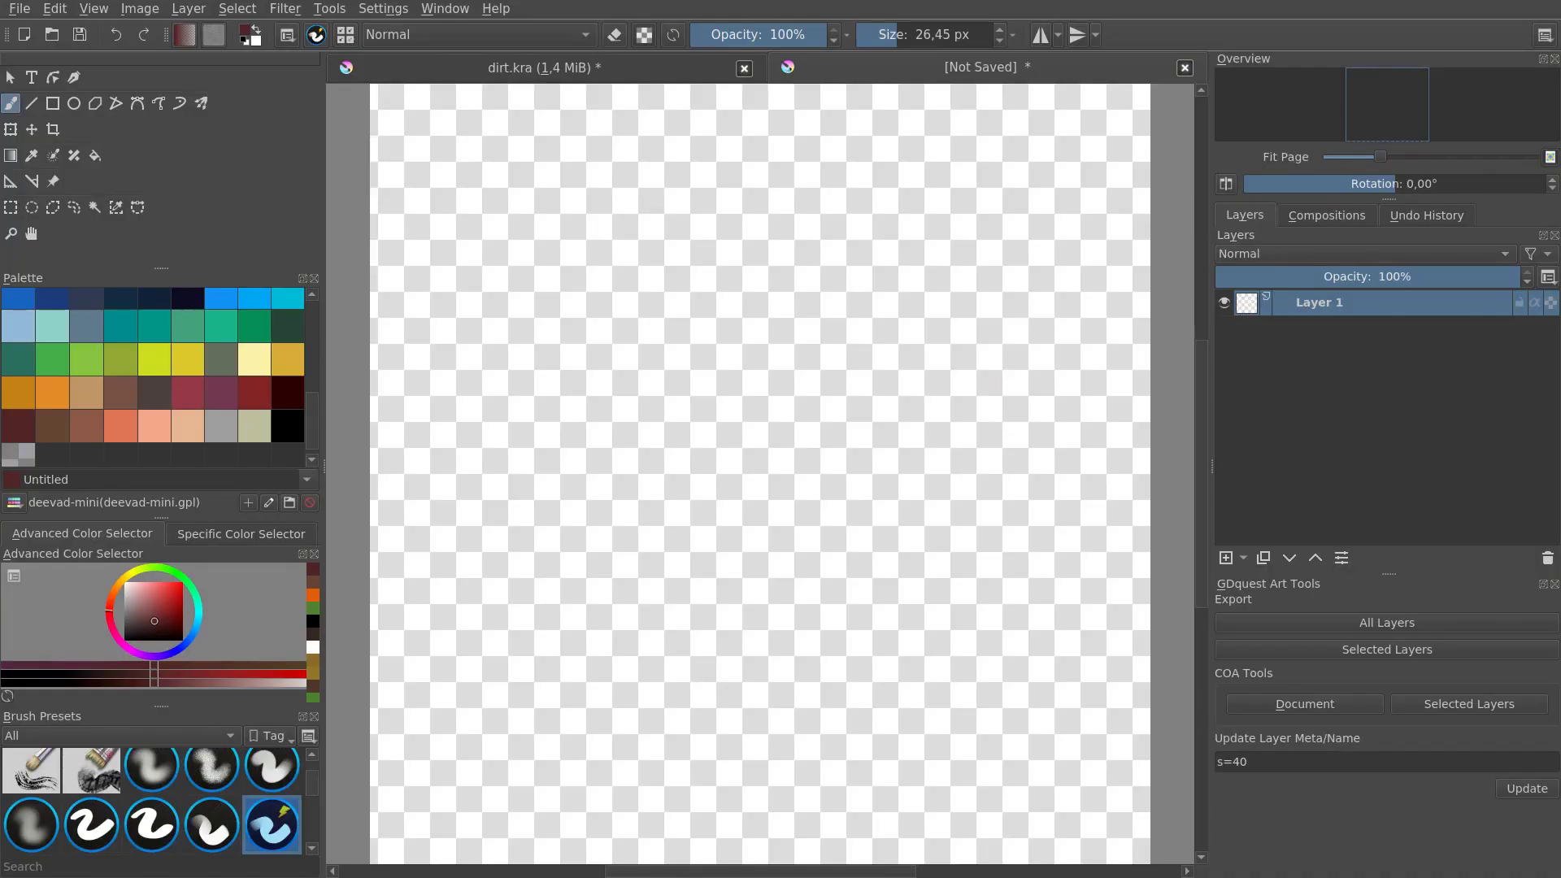
# Step: Paste the copied mountain background picture into the new Krita document as its own layer
pyautogui.click(1049, 422)
pyautogui.hotkey('ctrl', 'v')
pyautogui.moveTo(985, 359); pyautogui.dragTo(952, 435)
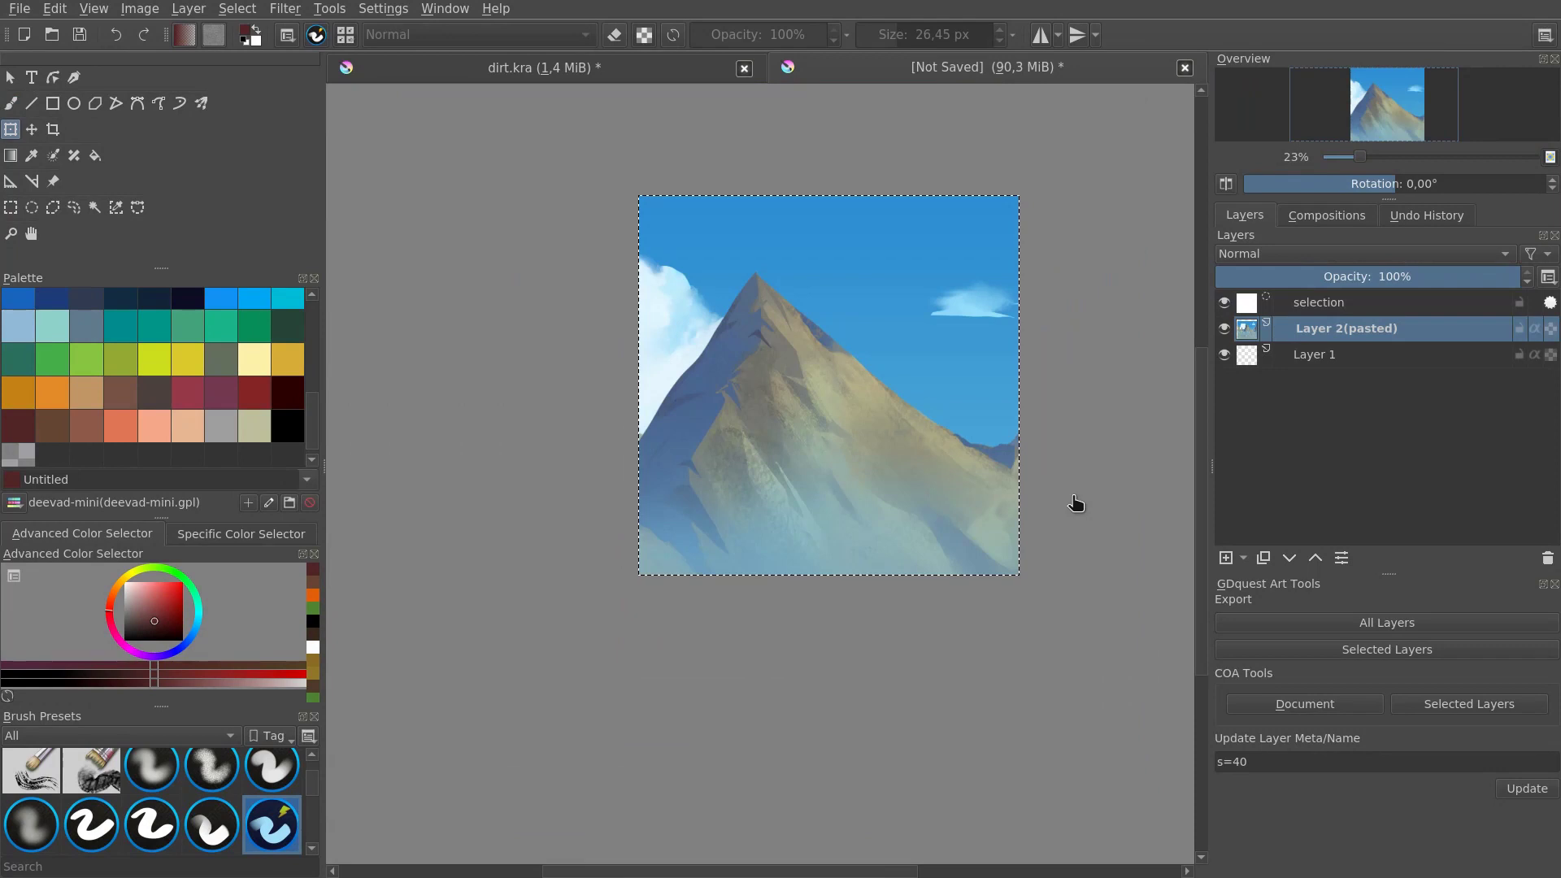
# Step: Apply a Gaussian Blur with a 465.69 px radius to the pasted mountain layer and trim the layers to the image size
pyautogui.hotkey('alt', 'r')
pyautogui.press('b')
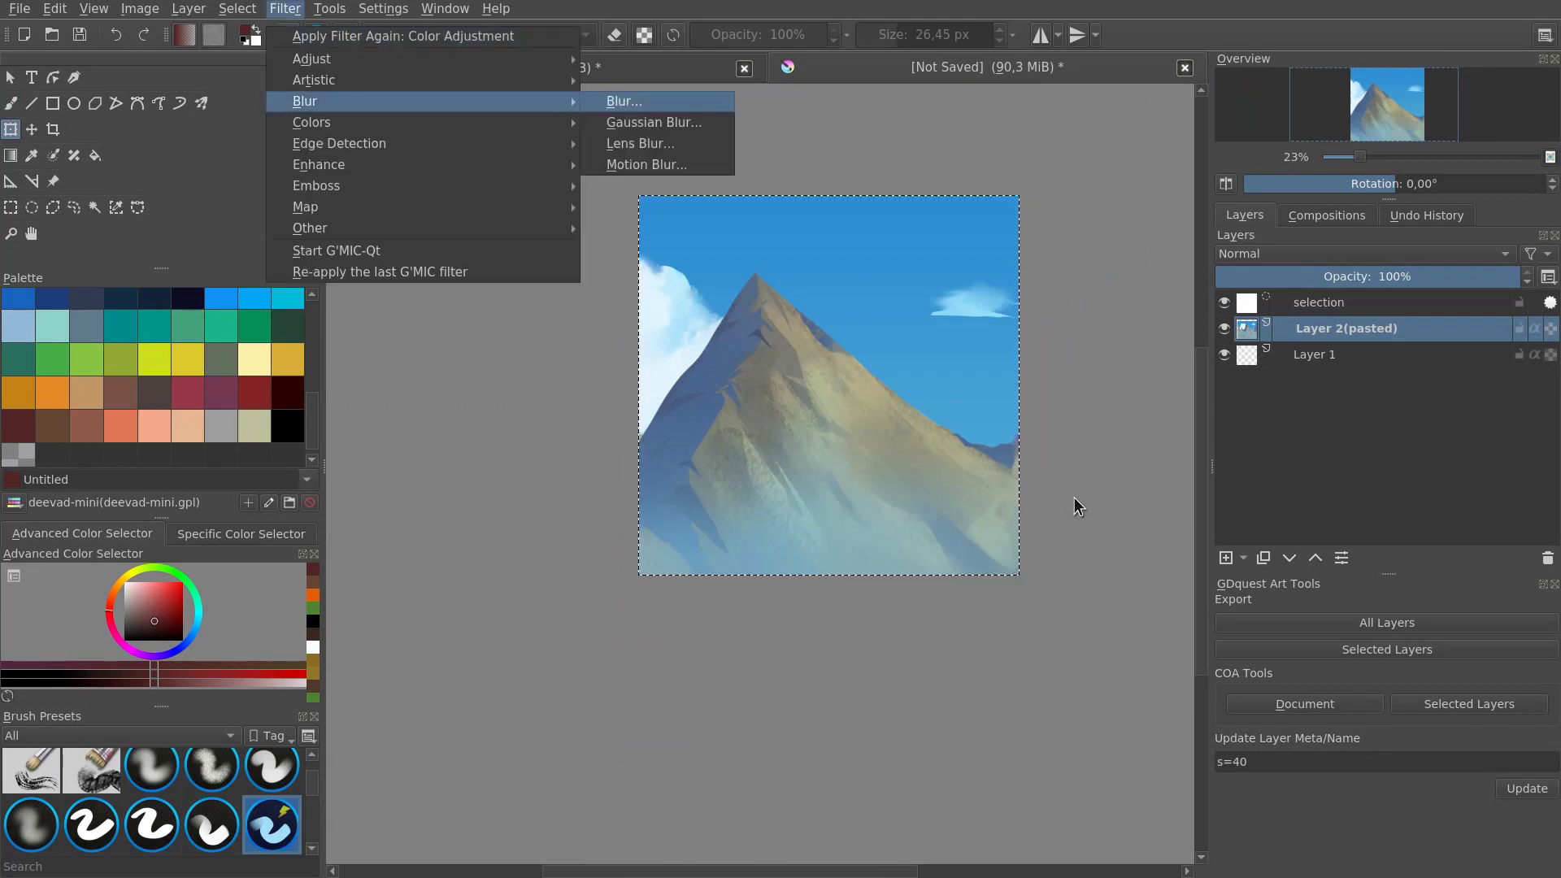
pyautogui.press('g')
pyautogui.moveTo(1139, 235); pyautogui.dragTo(1309, 236)
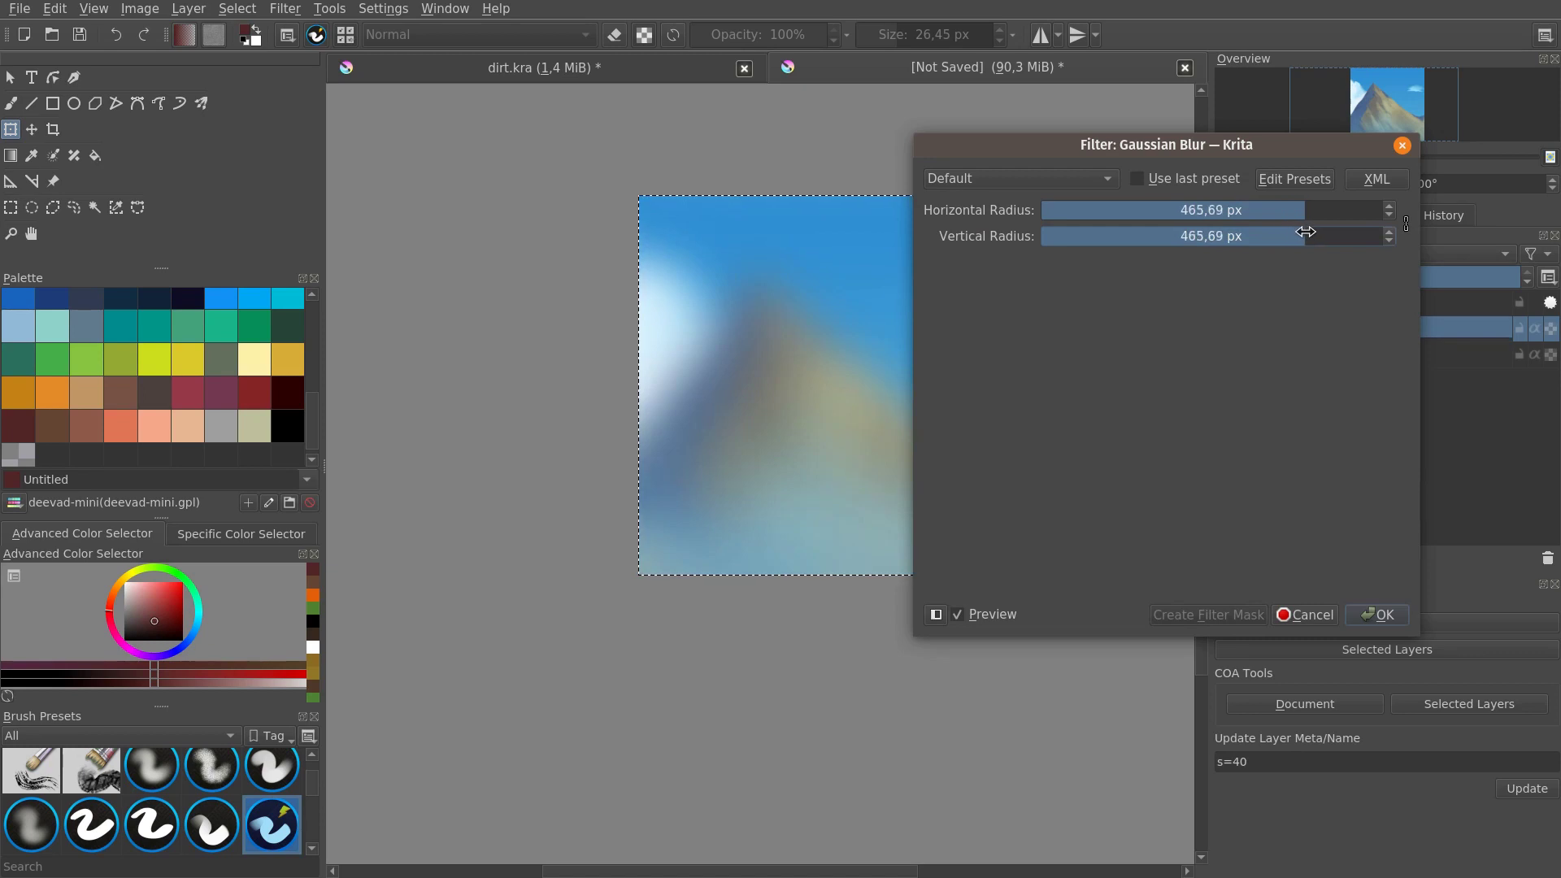
pyautogui.click(1377, 616)
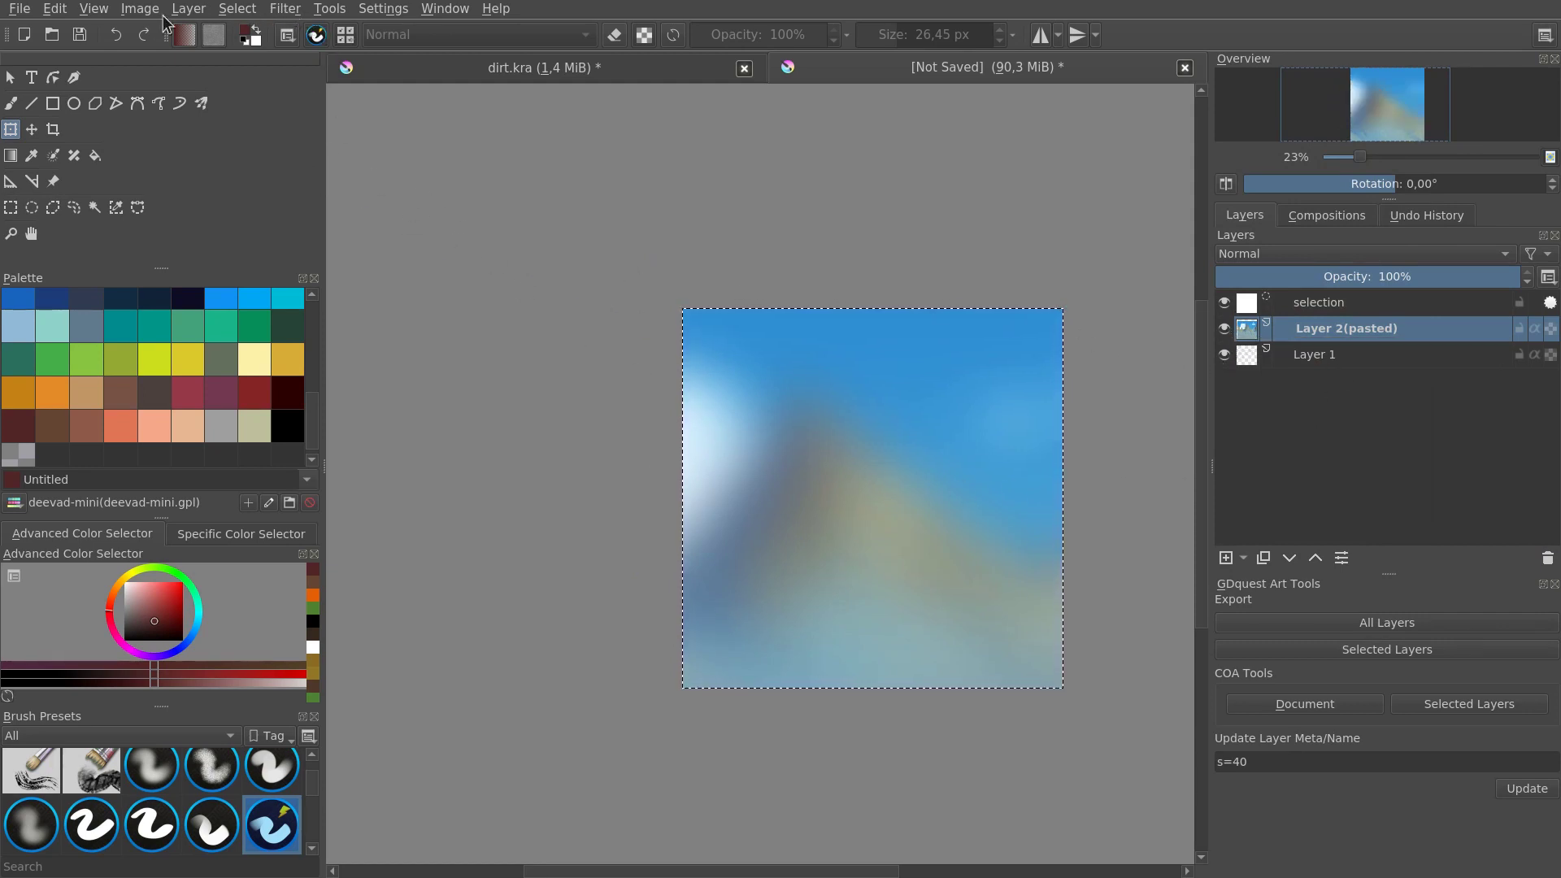
pyautogui.click(130, 14)
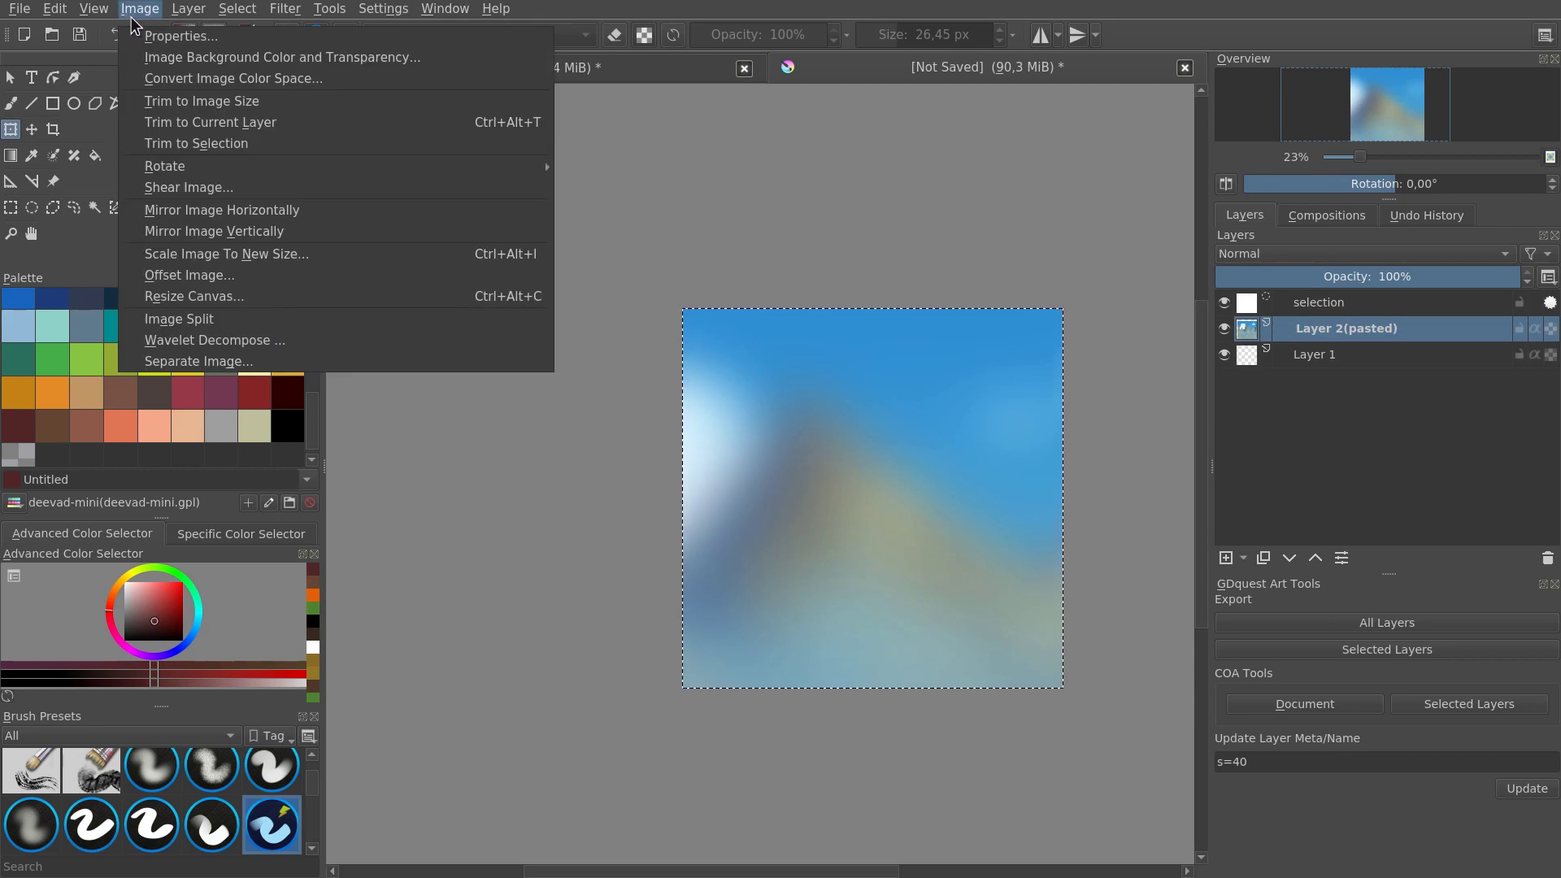
pyautogui.click(210, 104)
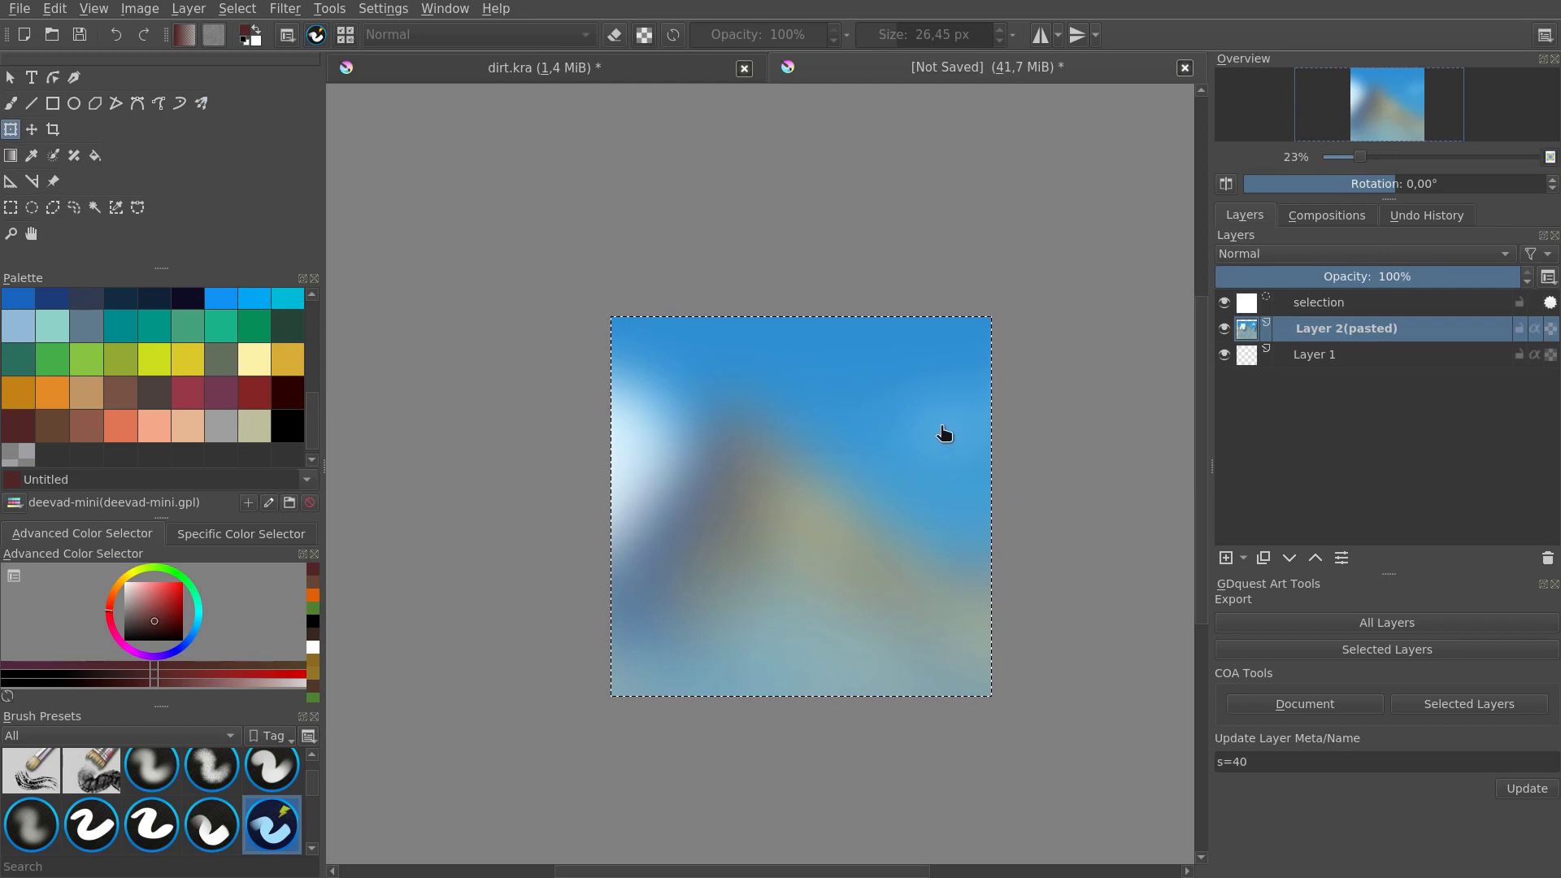
# Step: Clear the selection and merge the blurred mountain layer down into Layer 1
pyautogui.hotkey('ctrl', 'shift', 'a')
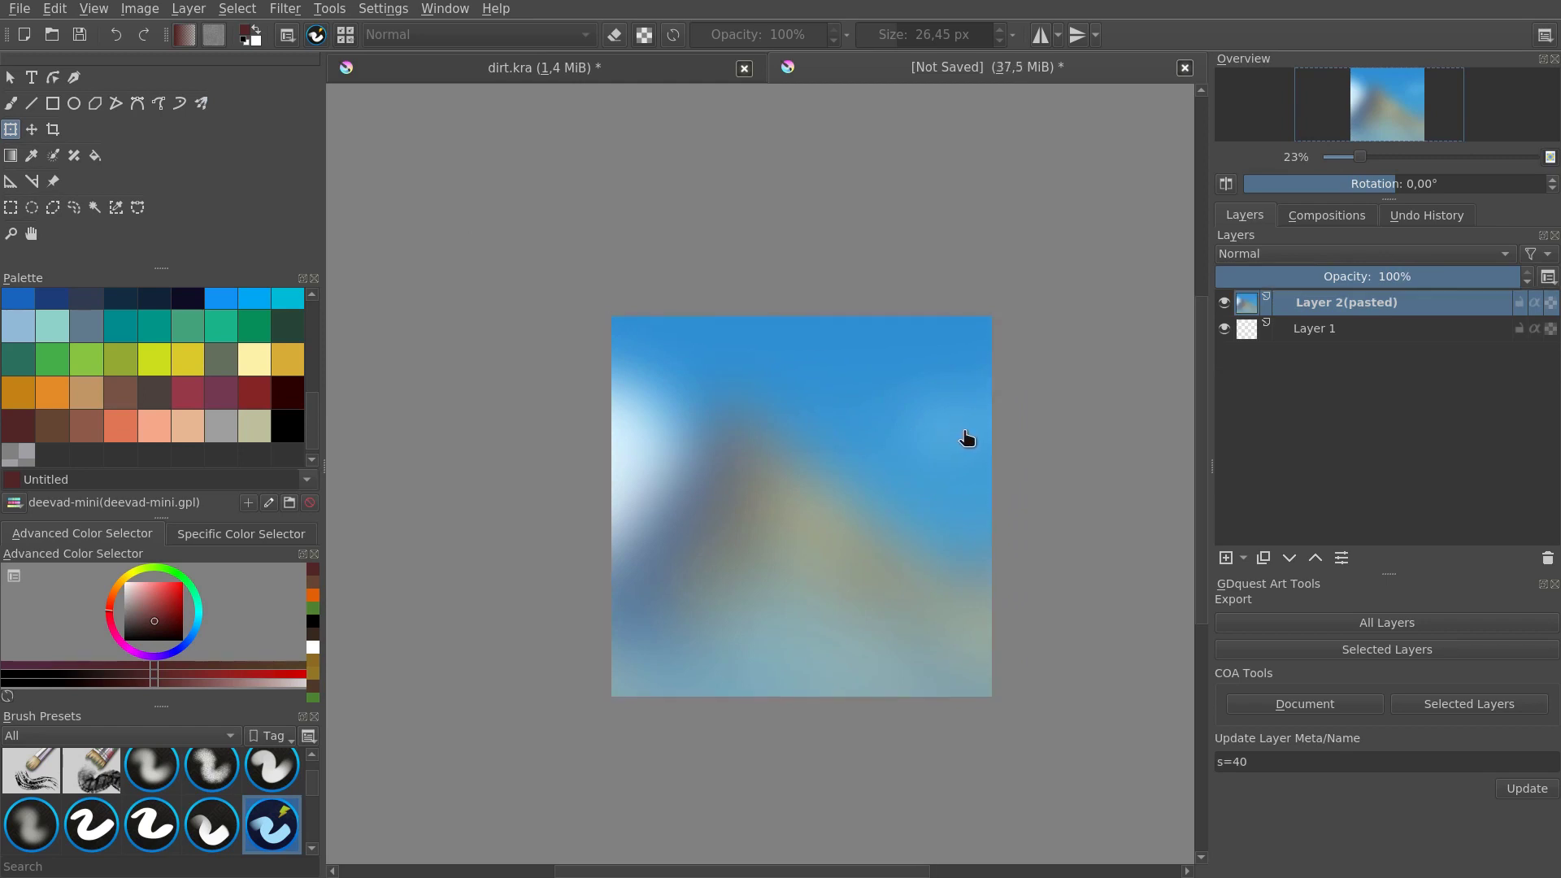
pyautogui.press('1')
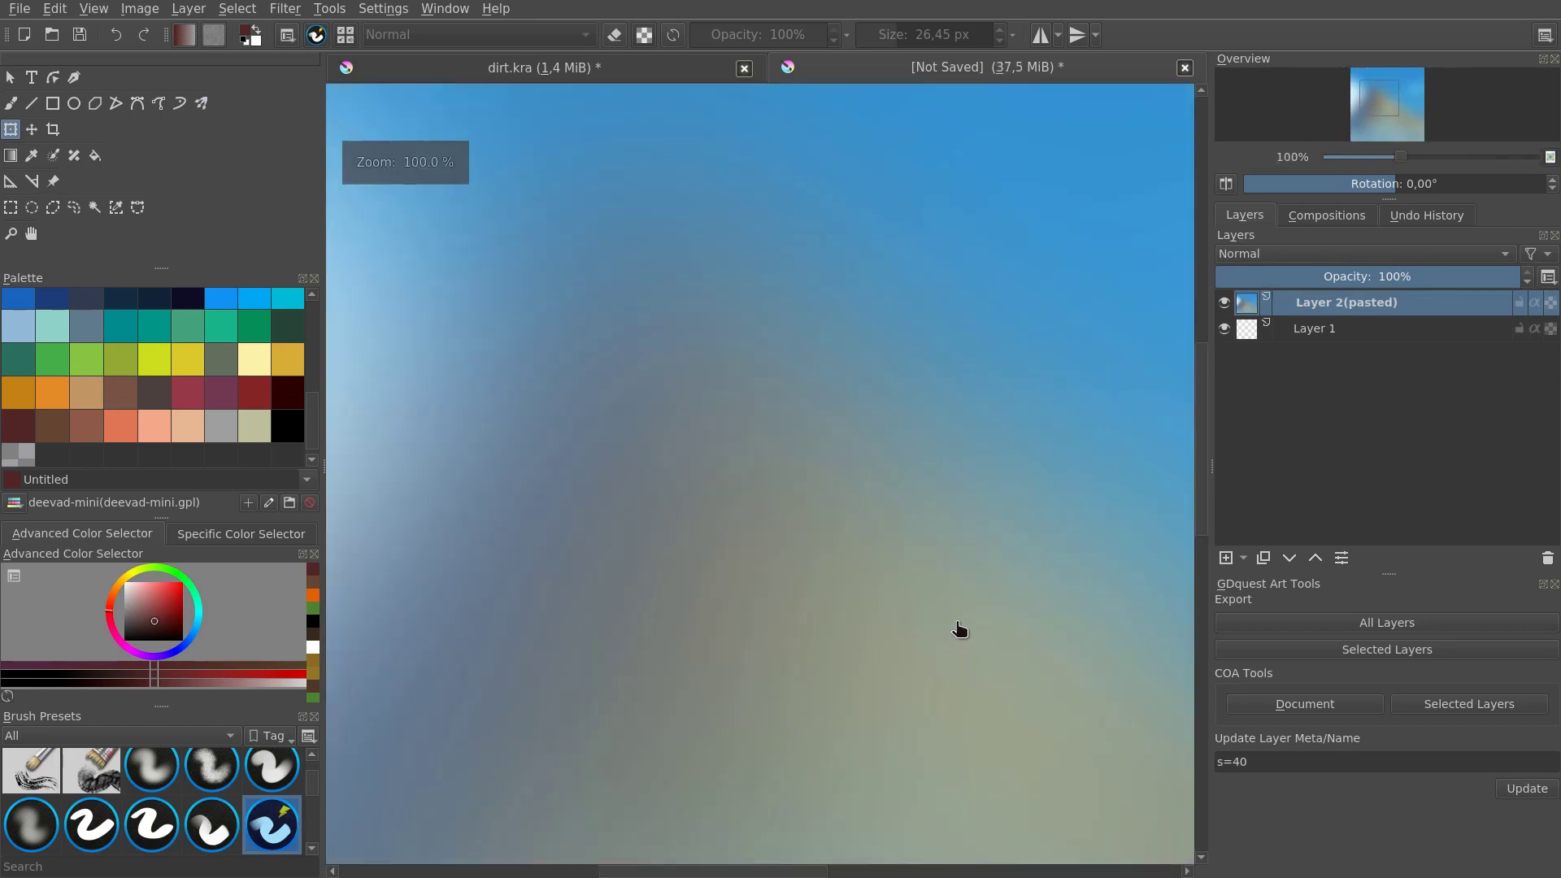
pyautogui.press('2')
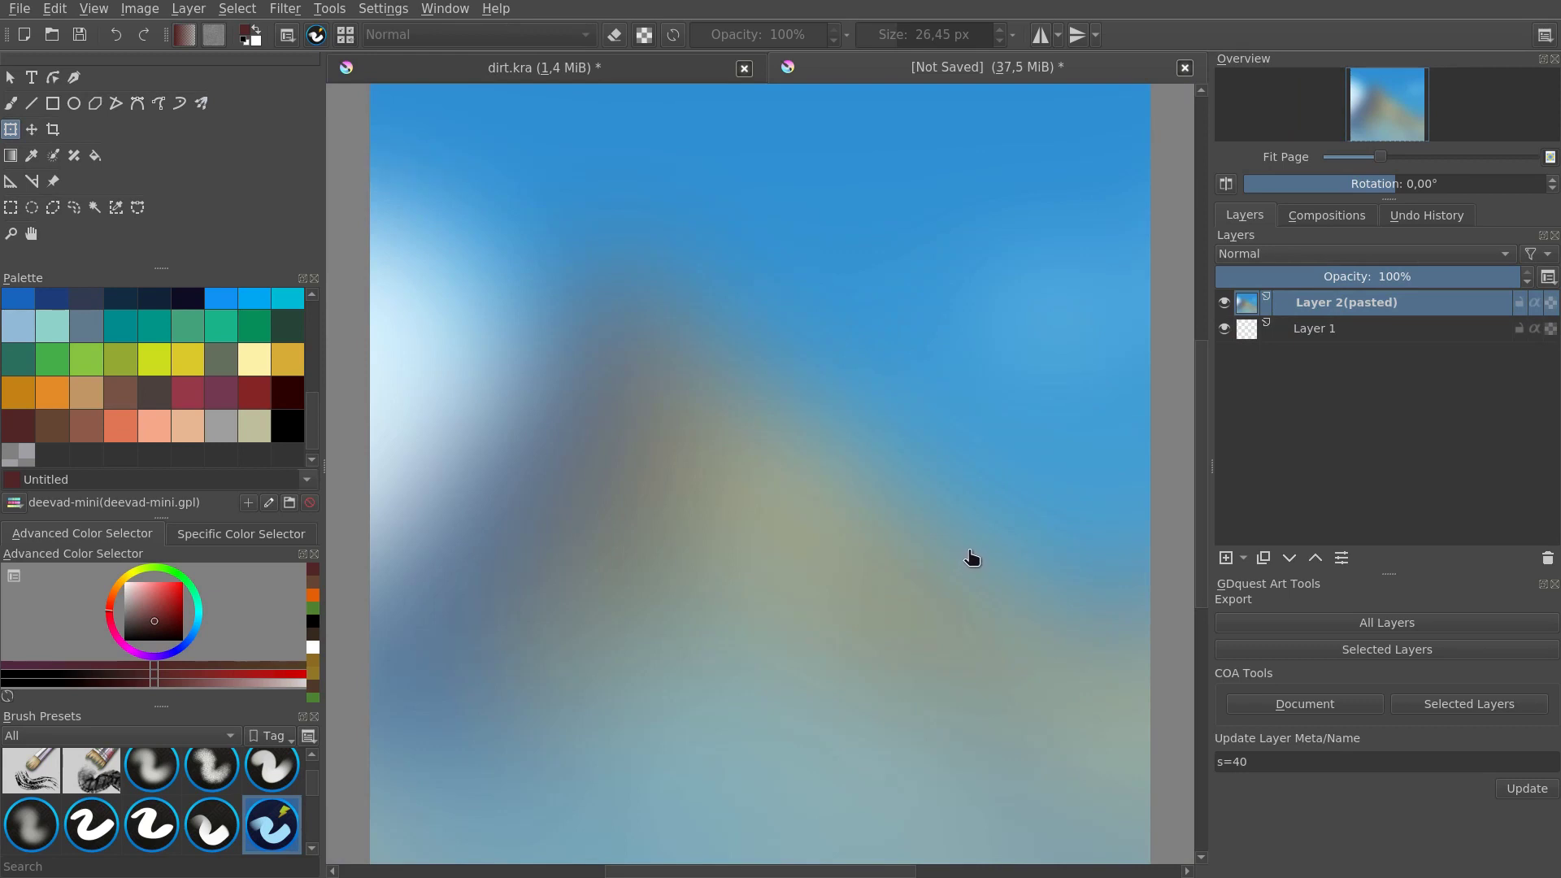
pyautogui.hotkey('ctrl', 'e')
# Step: Save the document as tutorial_tileset in the tilesets folder, one level above textures
pyautogui.hotkey('ctrl', 'shift', 's')
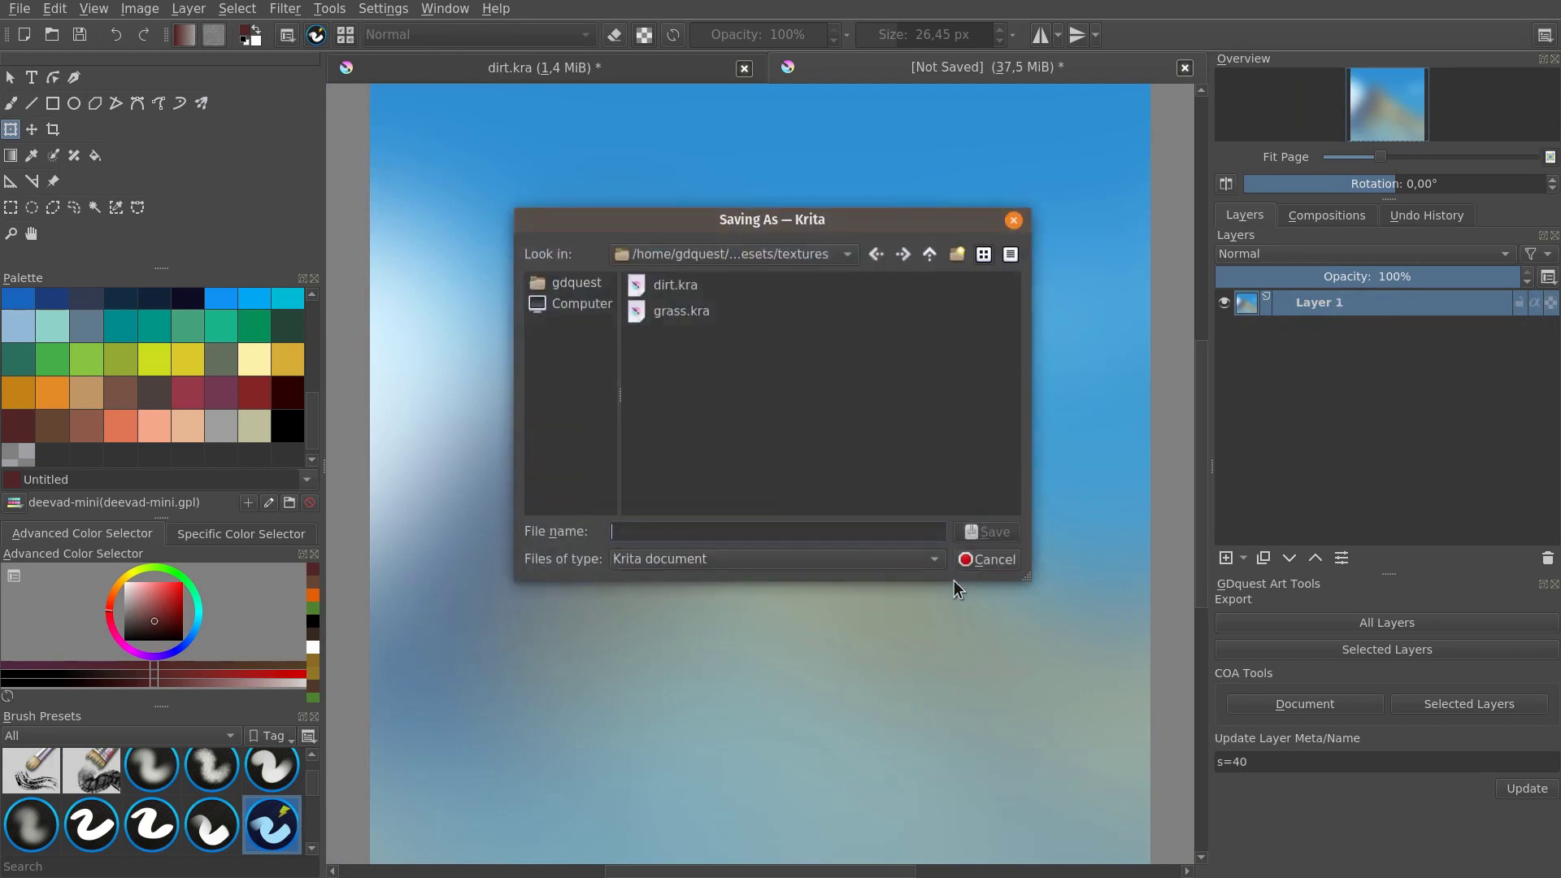
pyautogui.click(929, 255)
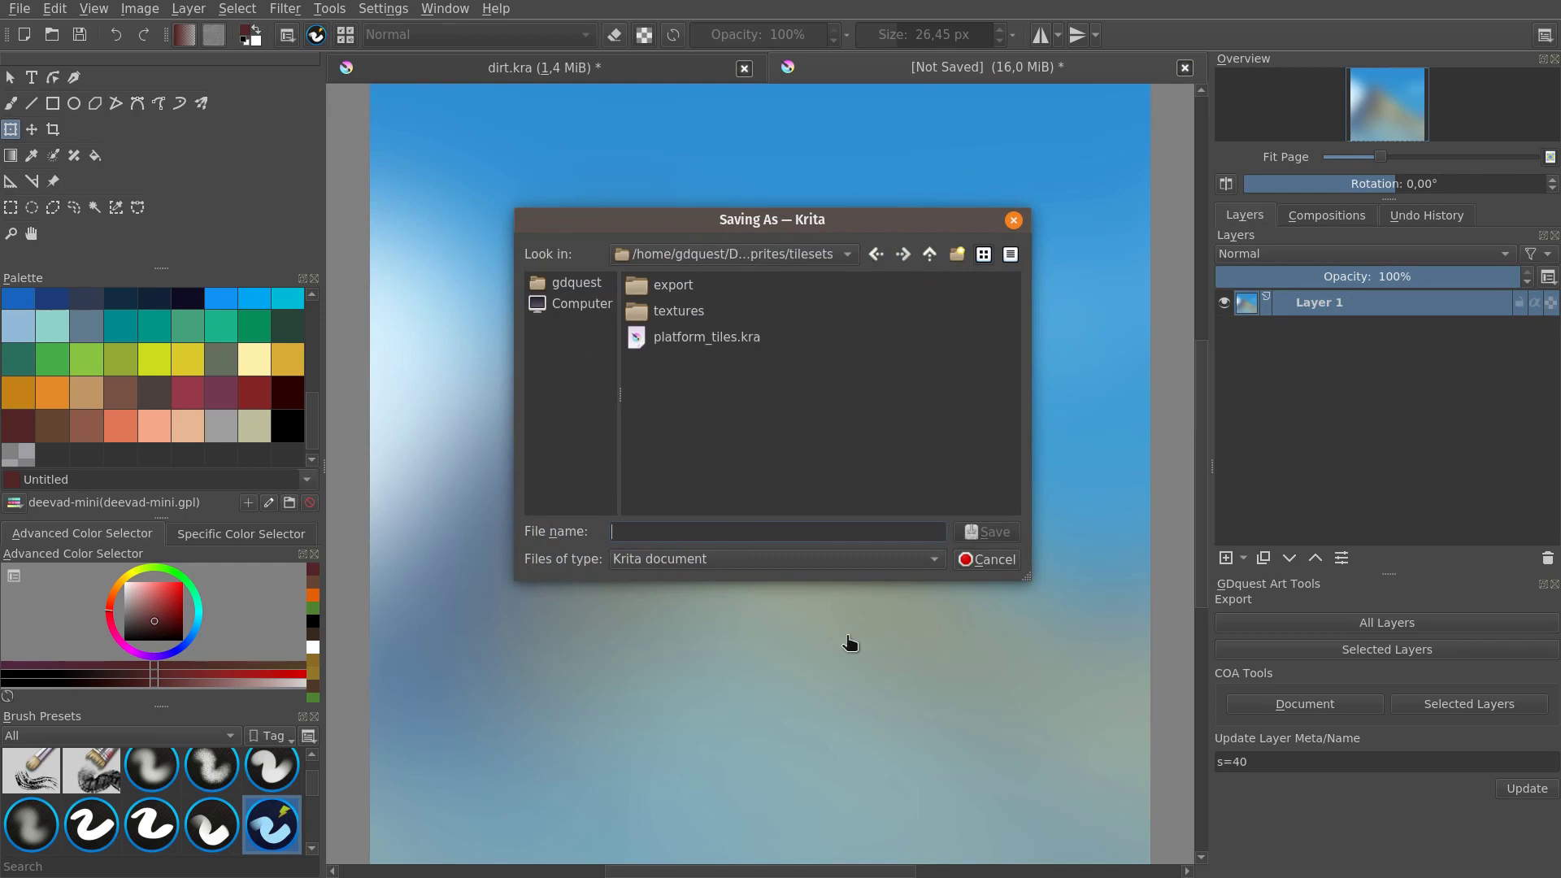
pyautogui.write('tutorial_tileset')
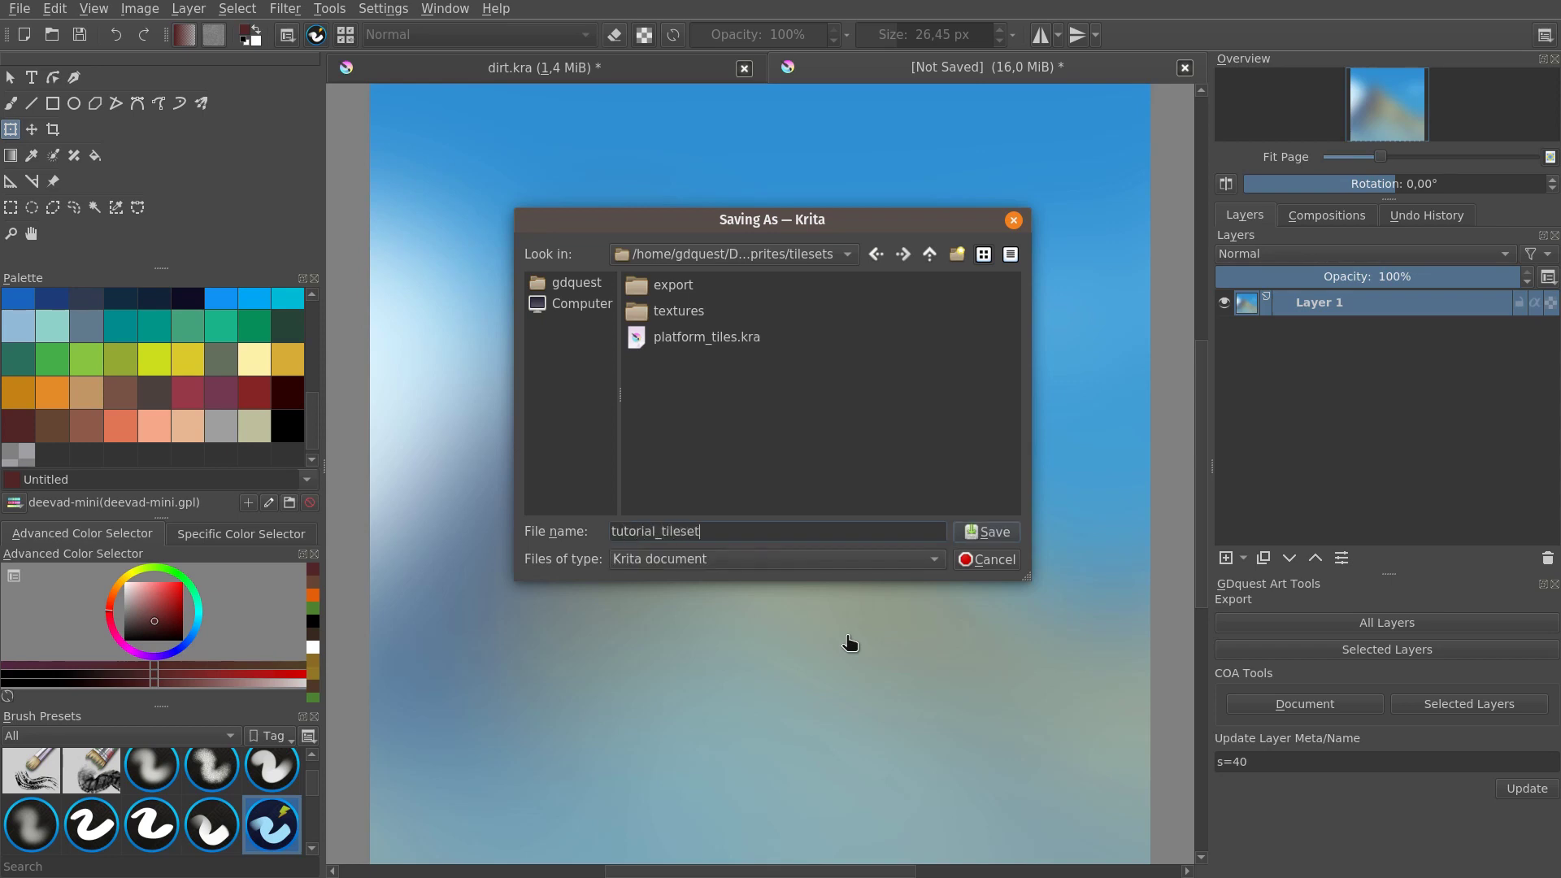
pyautogui.press('Return')
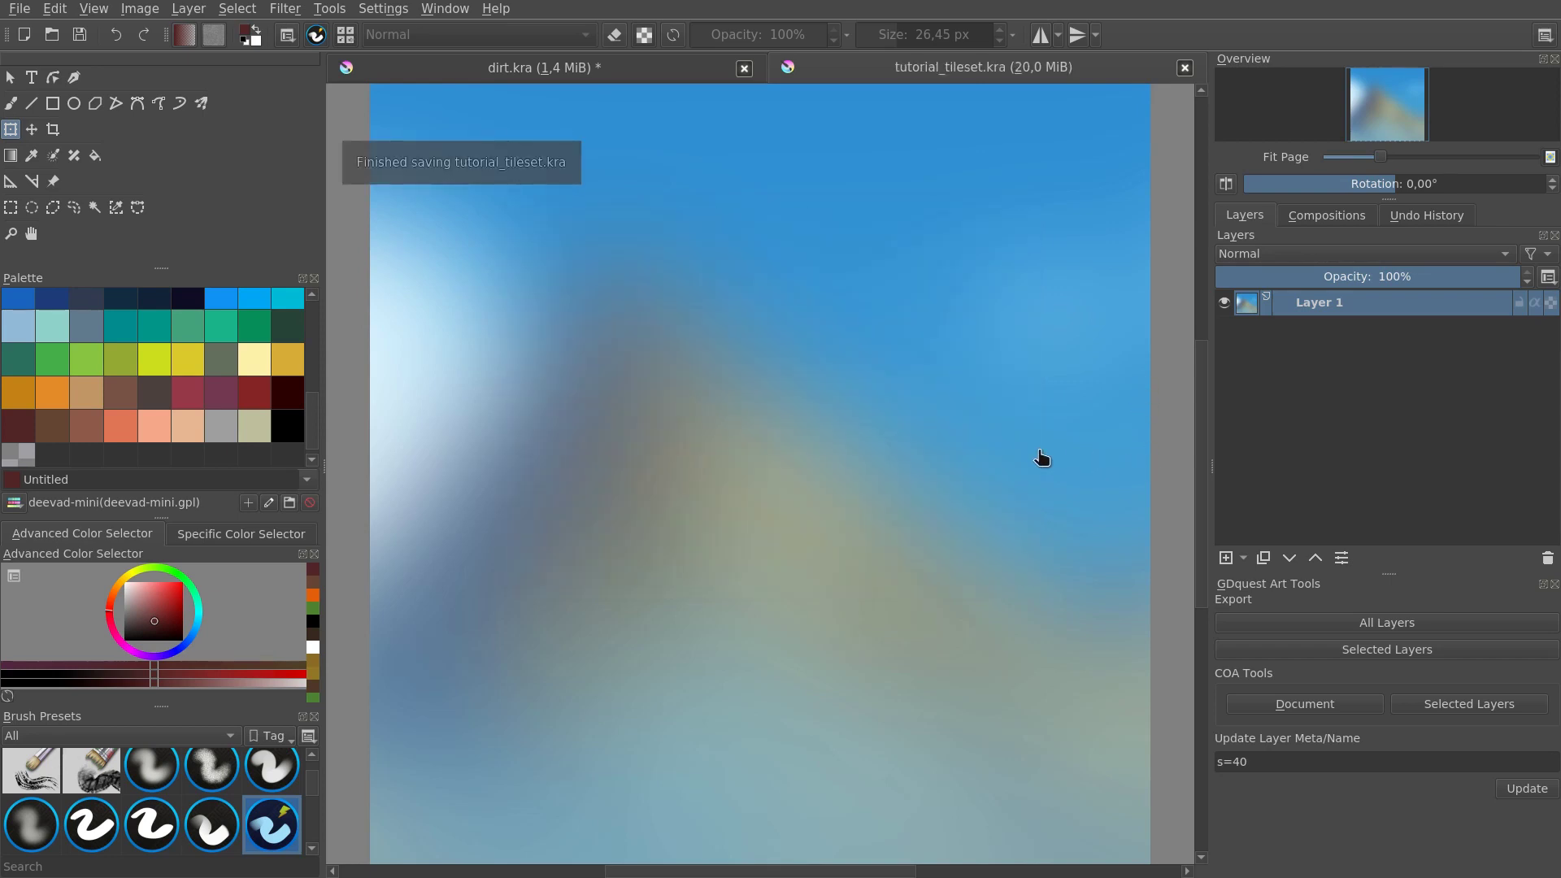
# Step: Switch to the file manager and open the textures folder inside sprites/tilesets
pyautogui.press('super+1')
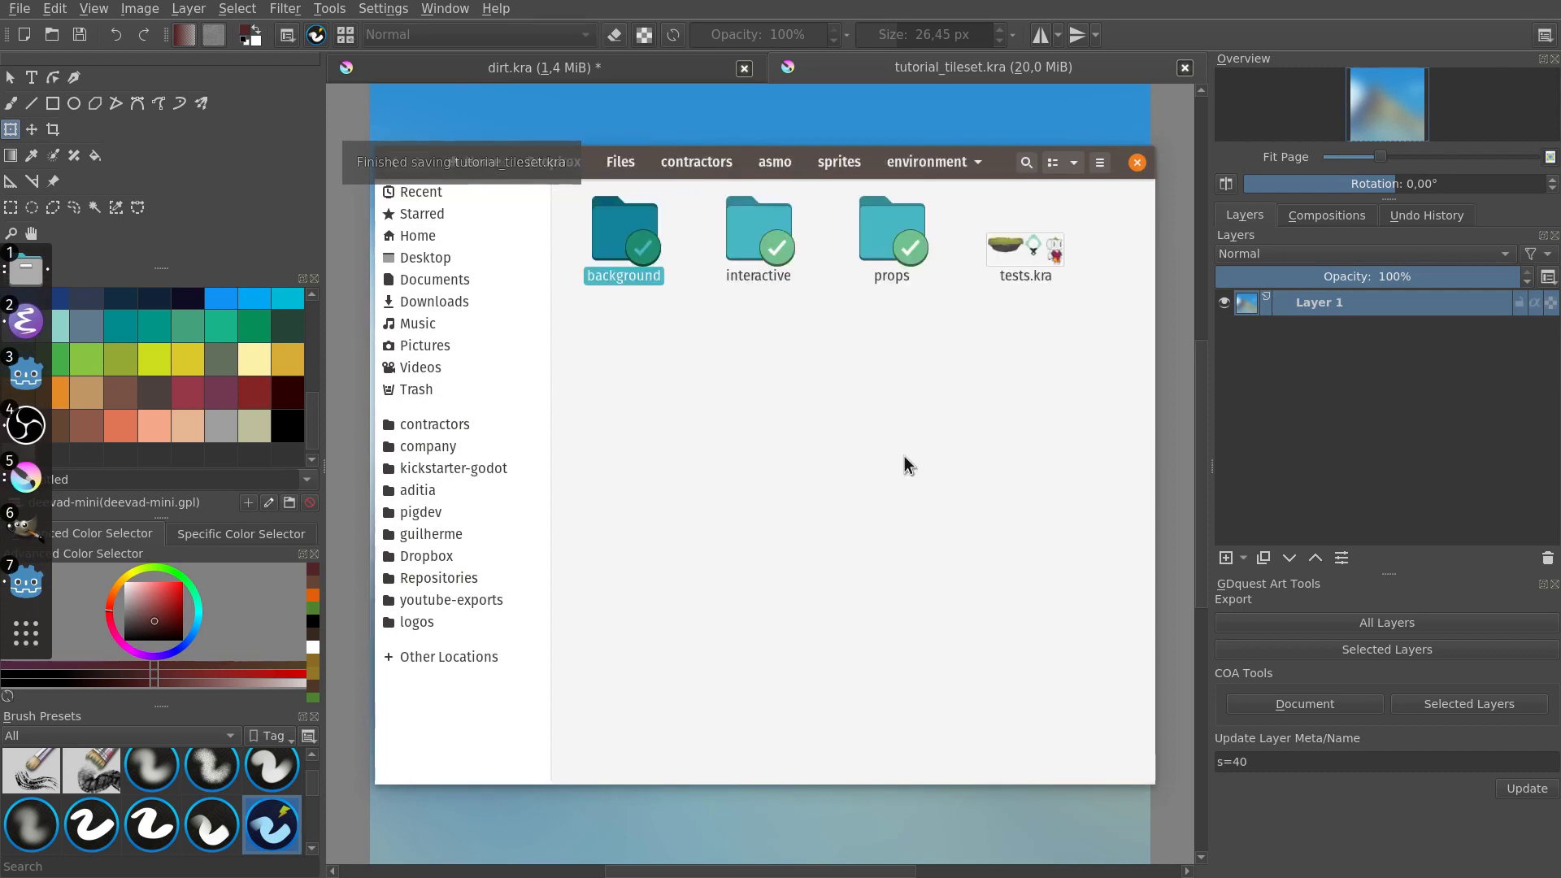
pyautogui.press('Right')
pyautogui.hotkey('alt', 'Up')
pyautogui.press('Right')
pyautogui.press('Return')
pyautogui.press('Right')
pyautogui.press('Right')
pyautogui.press('Return')
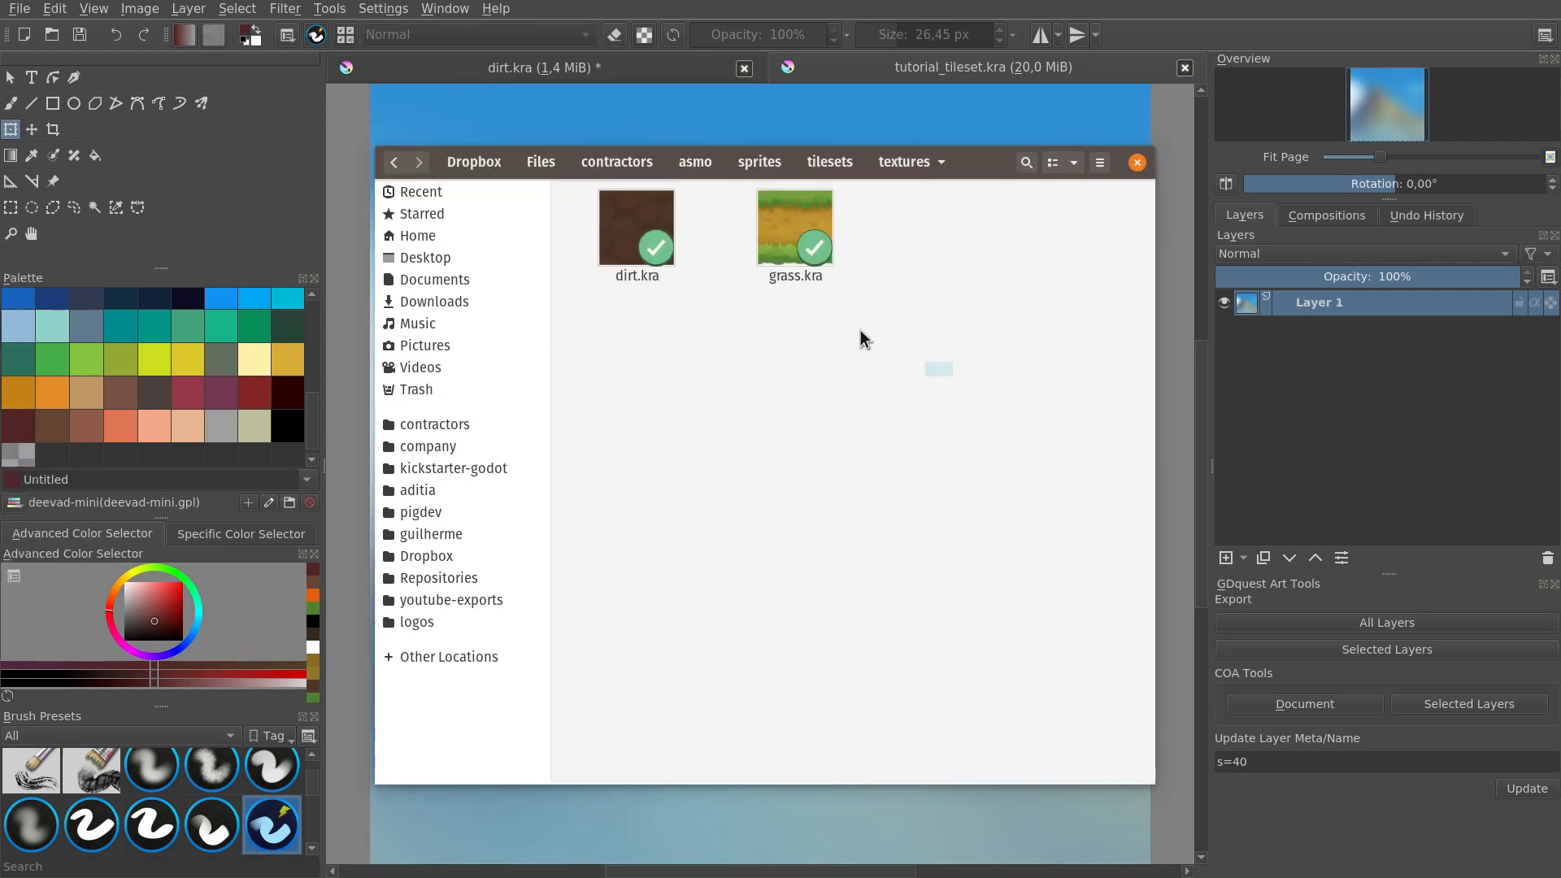
# Step: Insert dirt.kra and grass.kra from the textures folder into the tileset document as file layers
pyautogui.moveTo(860, 331); pyautogui.dragTo(631, 228)
pyautogui.moveTo(979, 163); pyautogui.dragTo(1282, 360)
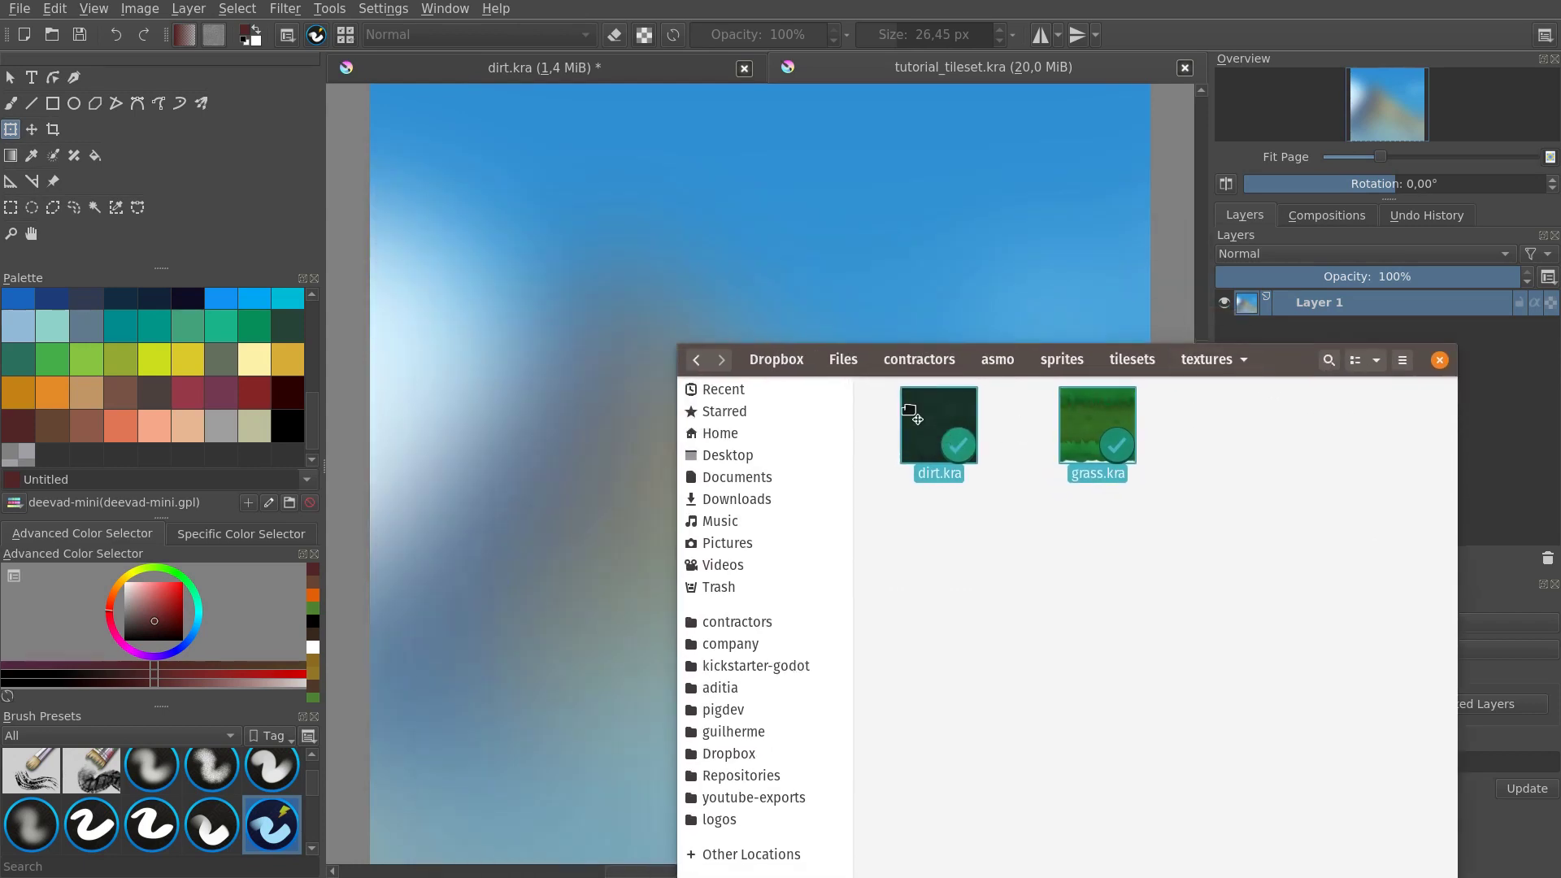
pyautogui.moveTo(911, 415); pyautogui.dragTo(553, 186)
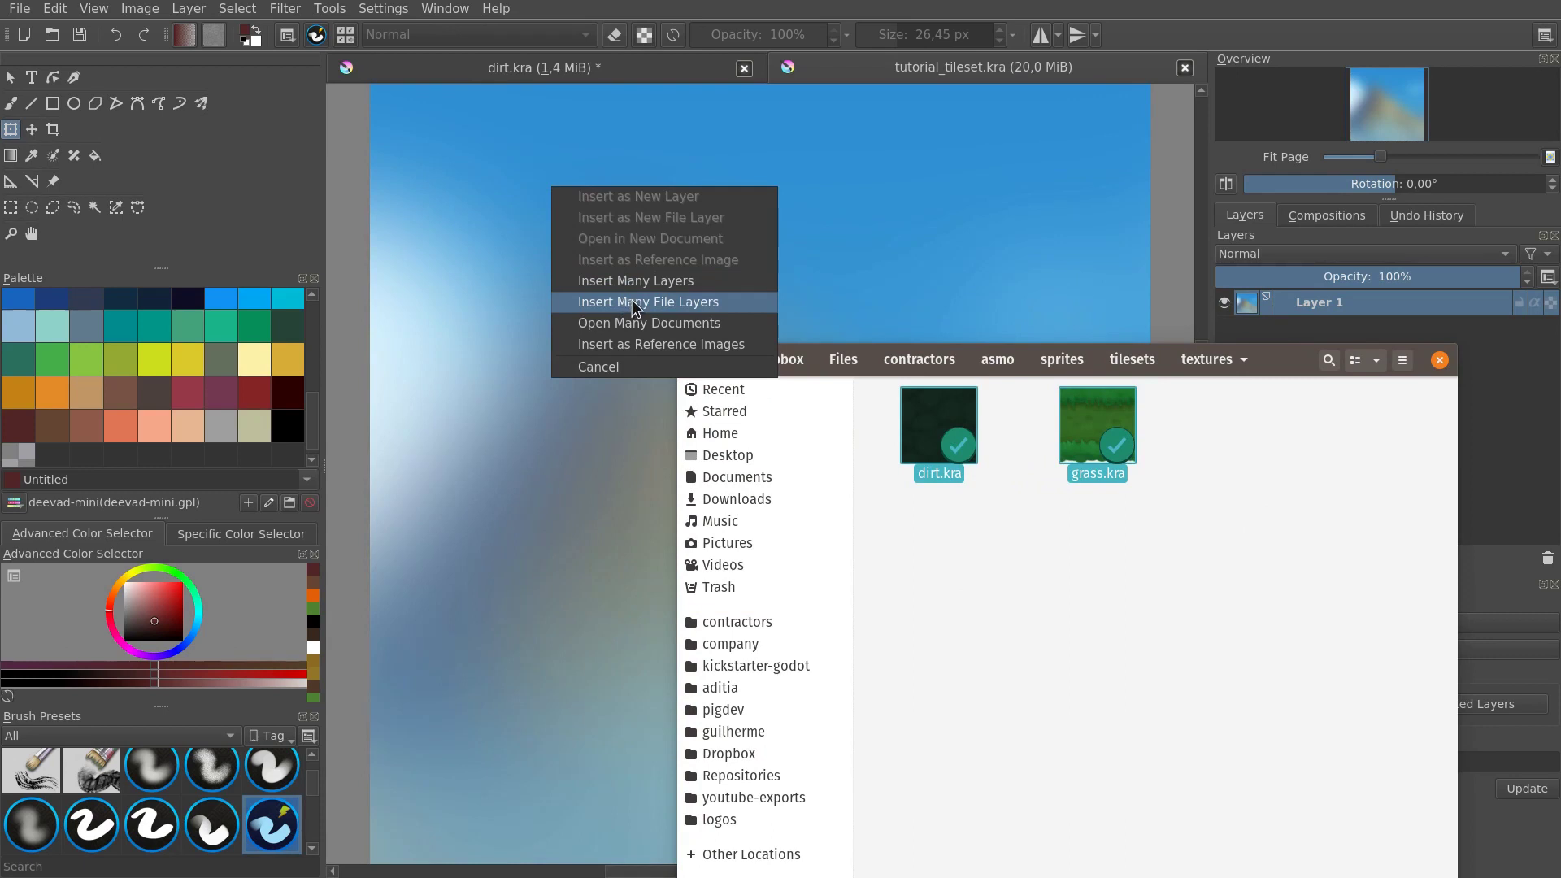
pyautogui.click(688, 305)
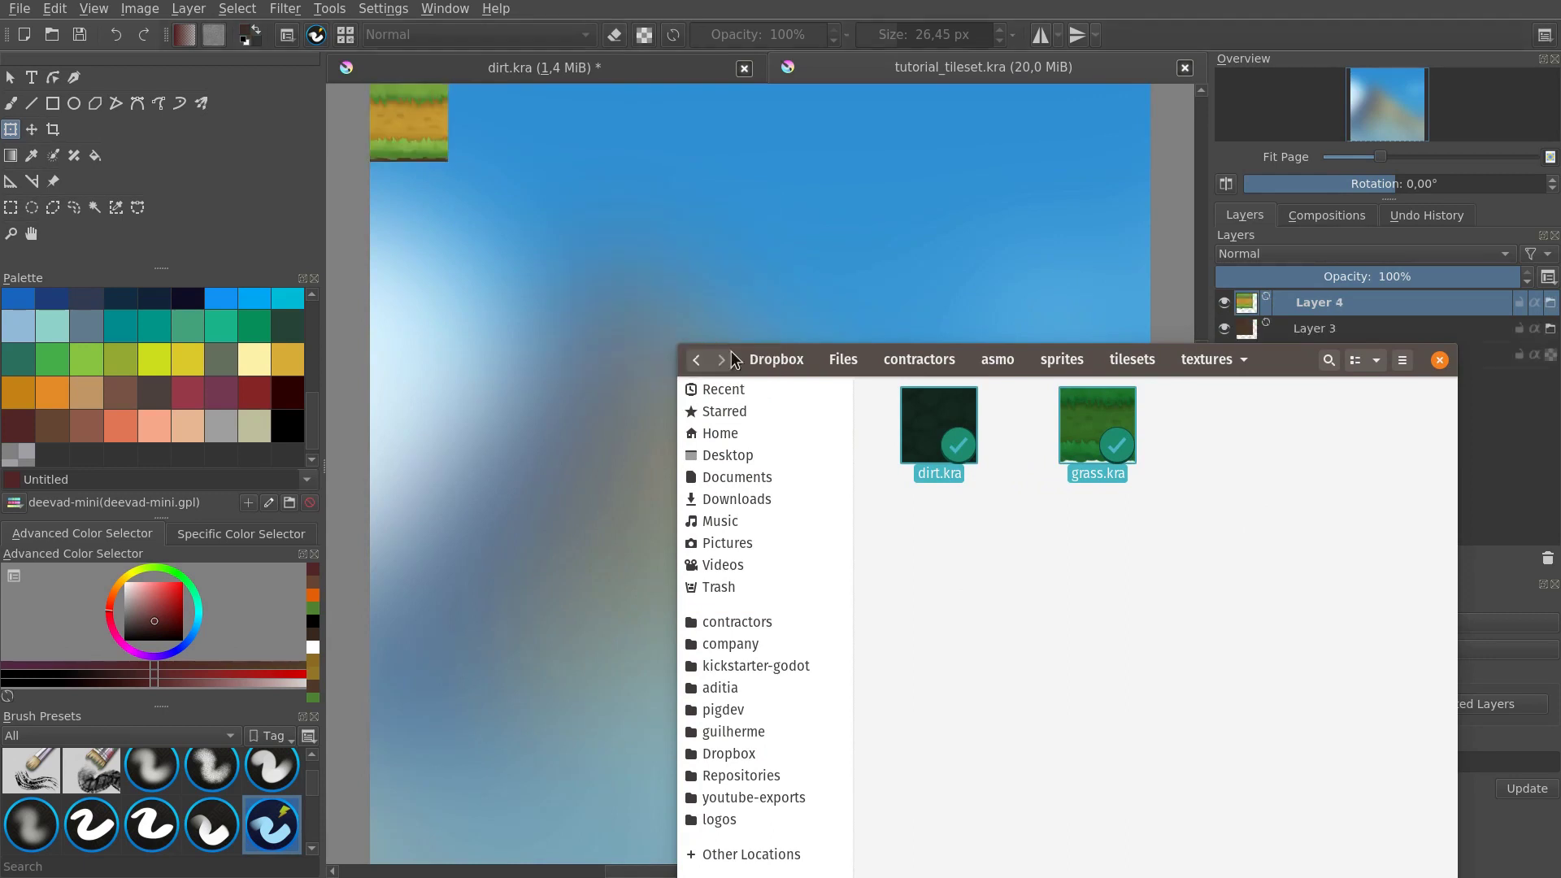
# Step: Open the source document grass.kra, then reorder the open documents so tutorial_tileset.kra comes last and return to it
pyautogui.click(773, 297)
pyautogui.moveTo(777, 316); pyautogui.dragTo(789, 321)
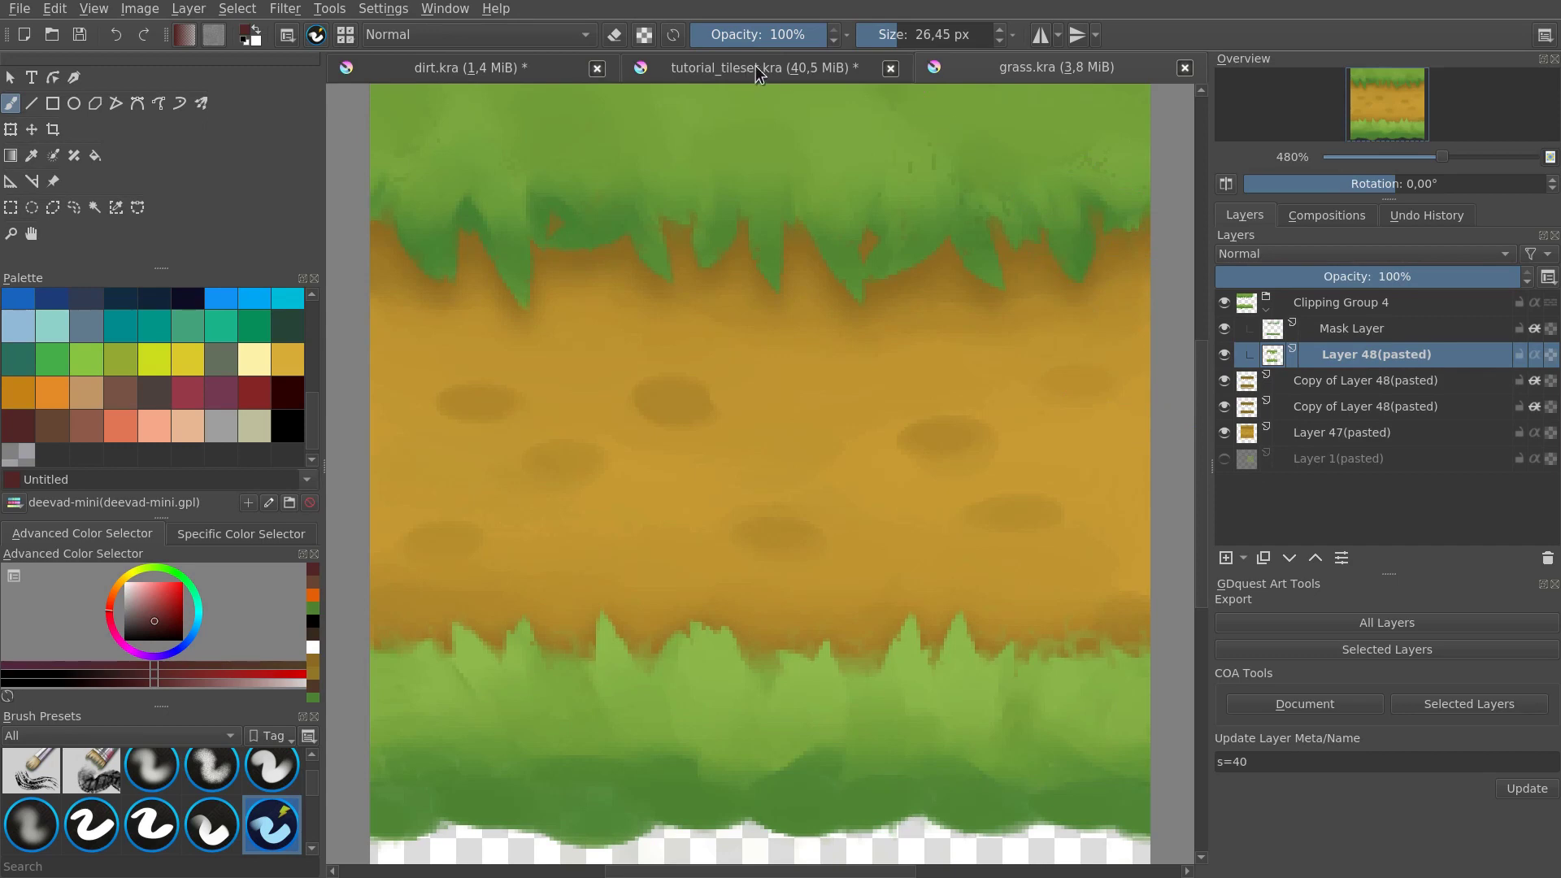
pyautogui.moveTo(757, 67); pyautogui.dragTo(999, 67)
pyautogui.moveTo(633, 291); pyautogui.dragTo(689, 385)
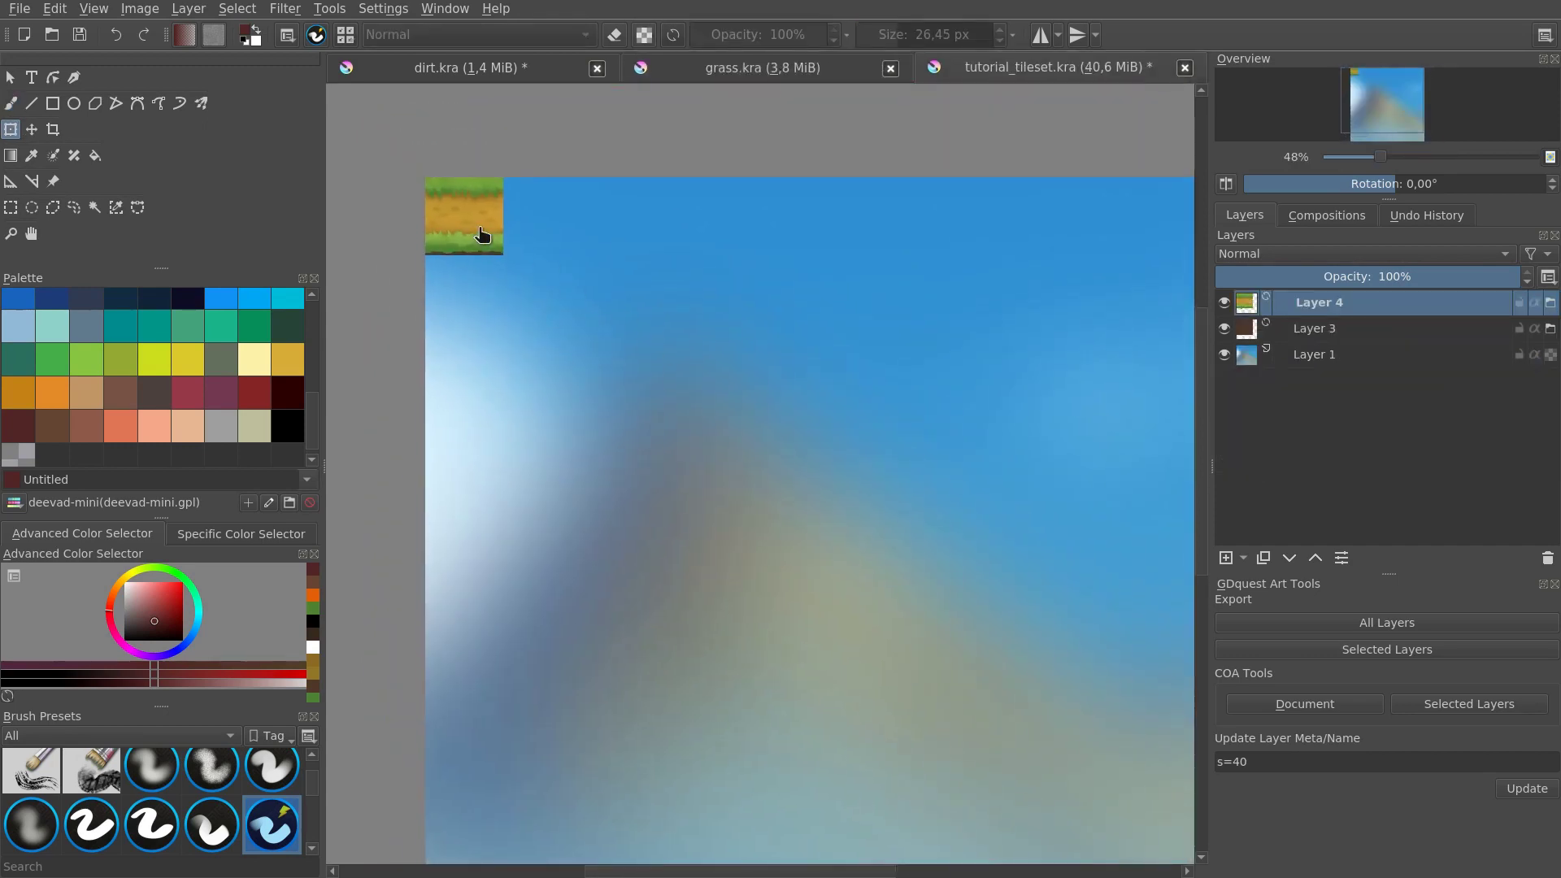
# Step: Toggle the visibility of Layer 3 and Layer 4 to examine the dirt and grass textures separately, leaving both shown
pyautogui.click(1225, 328)
pyautogui.click(1225, 303)
pyautogui.click(1225, 304)
pyautogui.click(1225, 304)
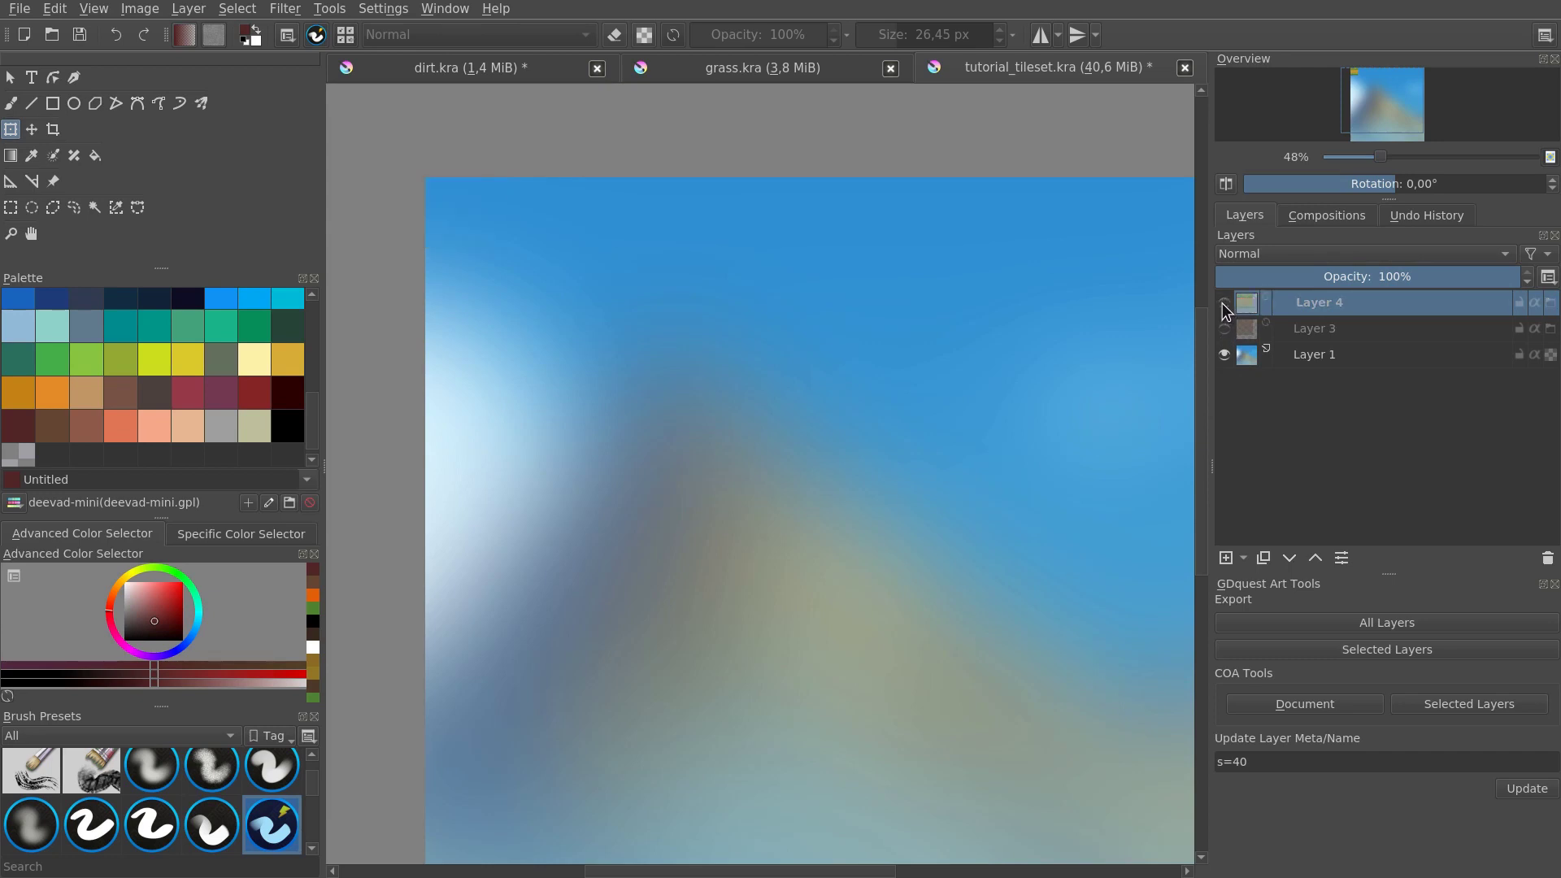
pyautogui.click(1225, 330)
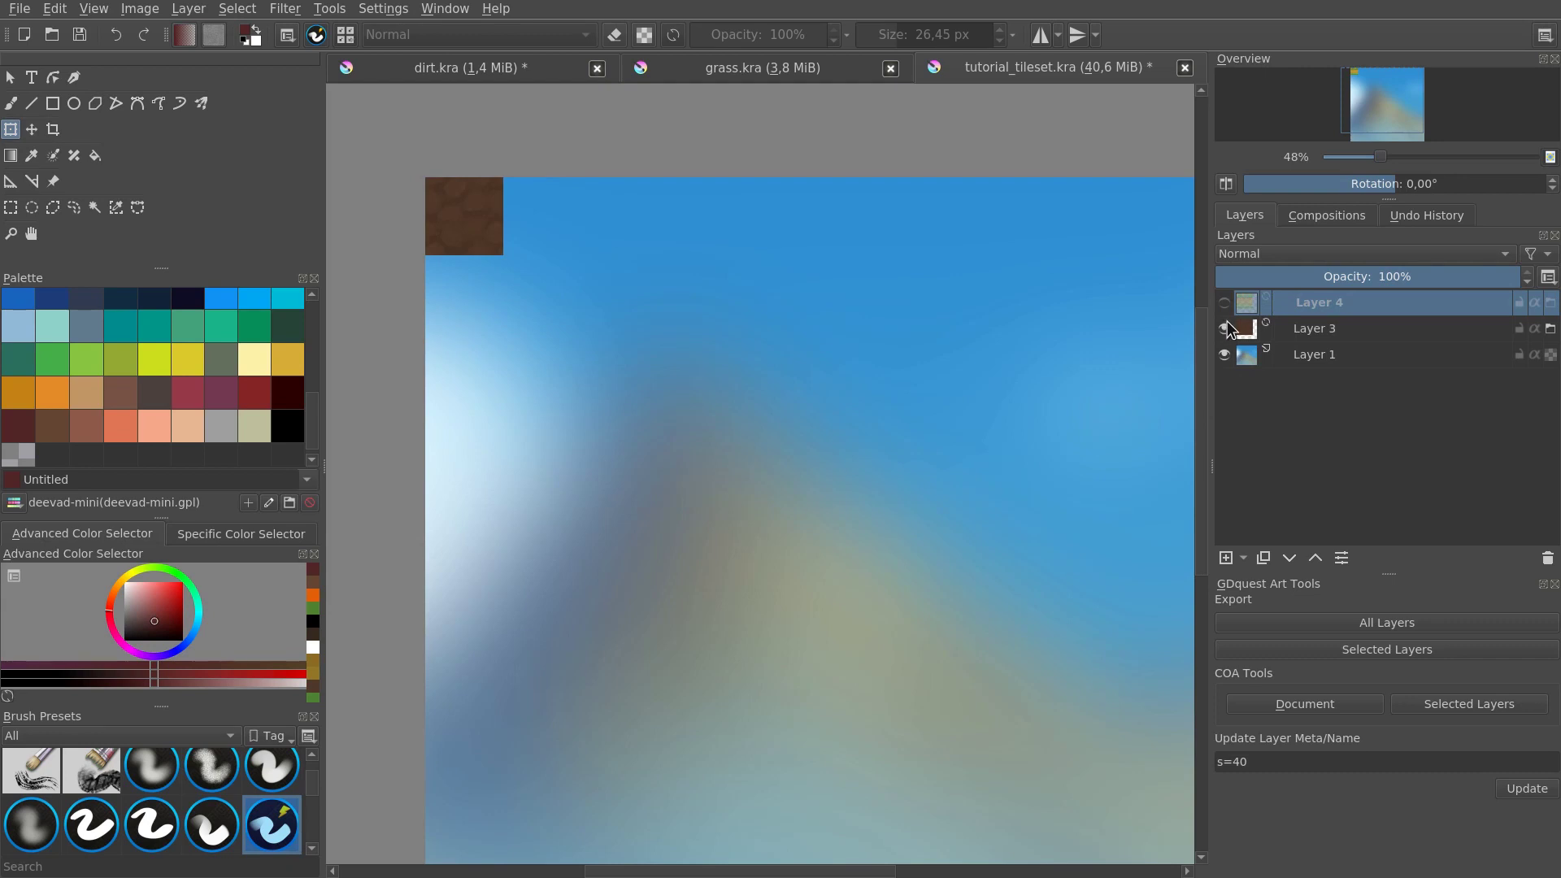
pyautogui.click(1225, 304)
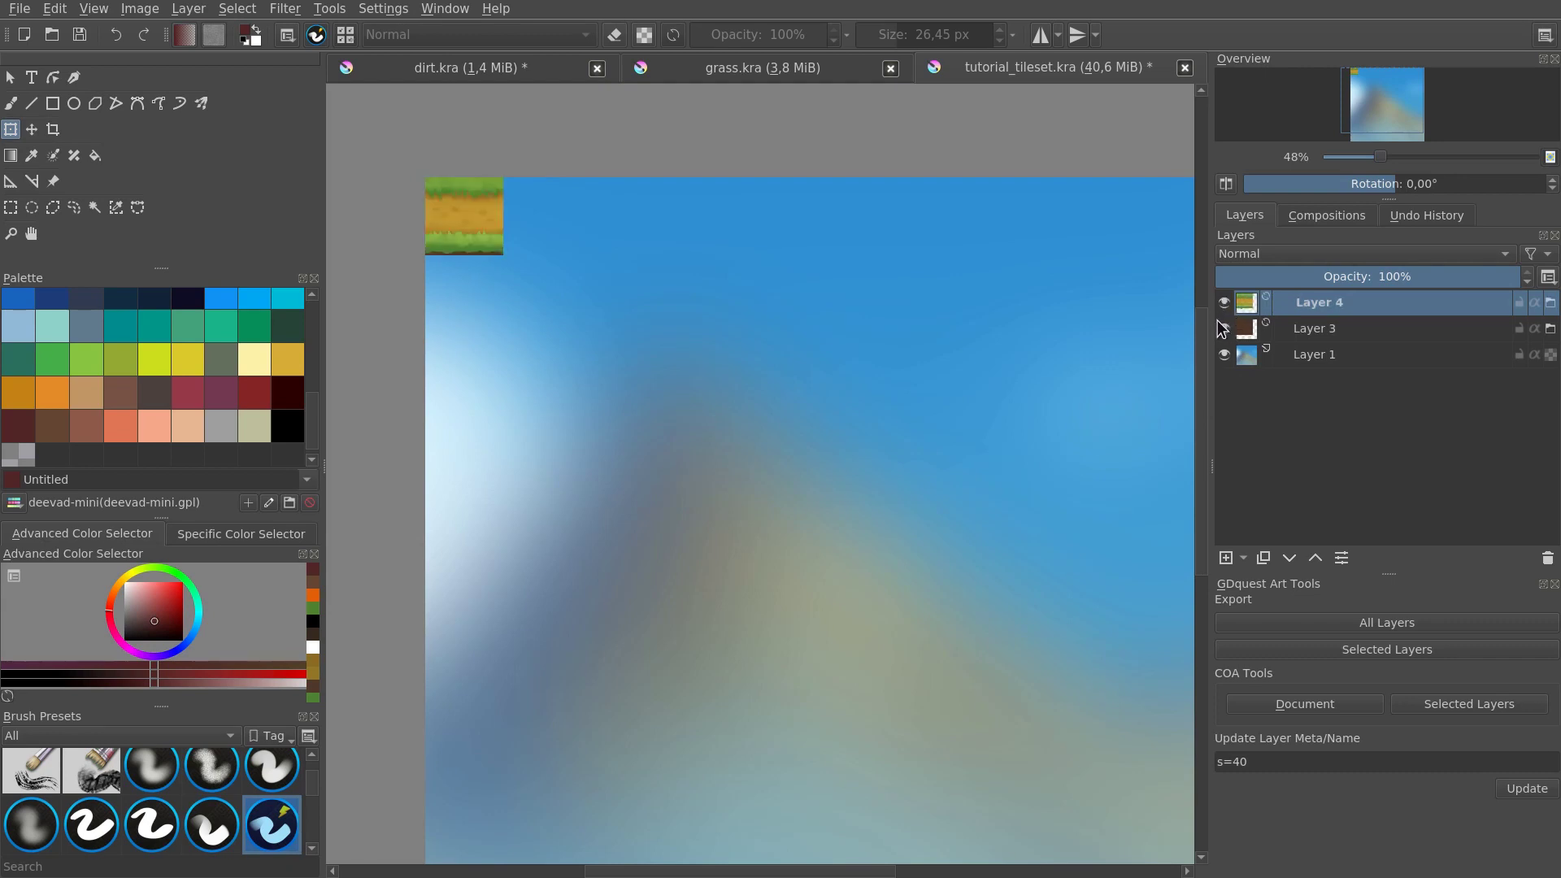
# Step: Resize the canvas to a height of 1000 px, anchored at its top-left corner
pyautogui.moveTo(968, 390); pyautogui.dragTo(862, 352)
pyautogui.press('2')
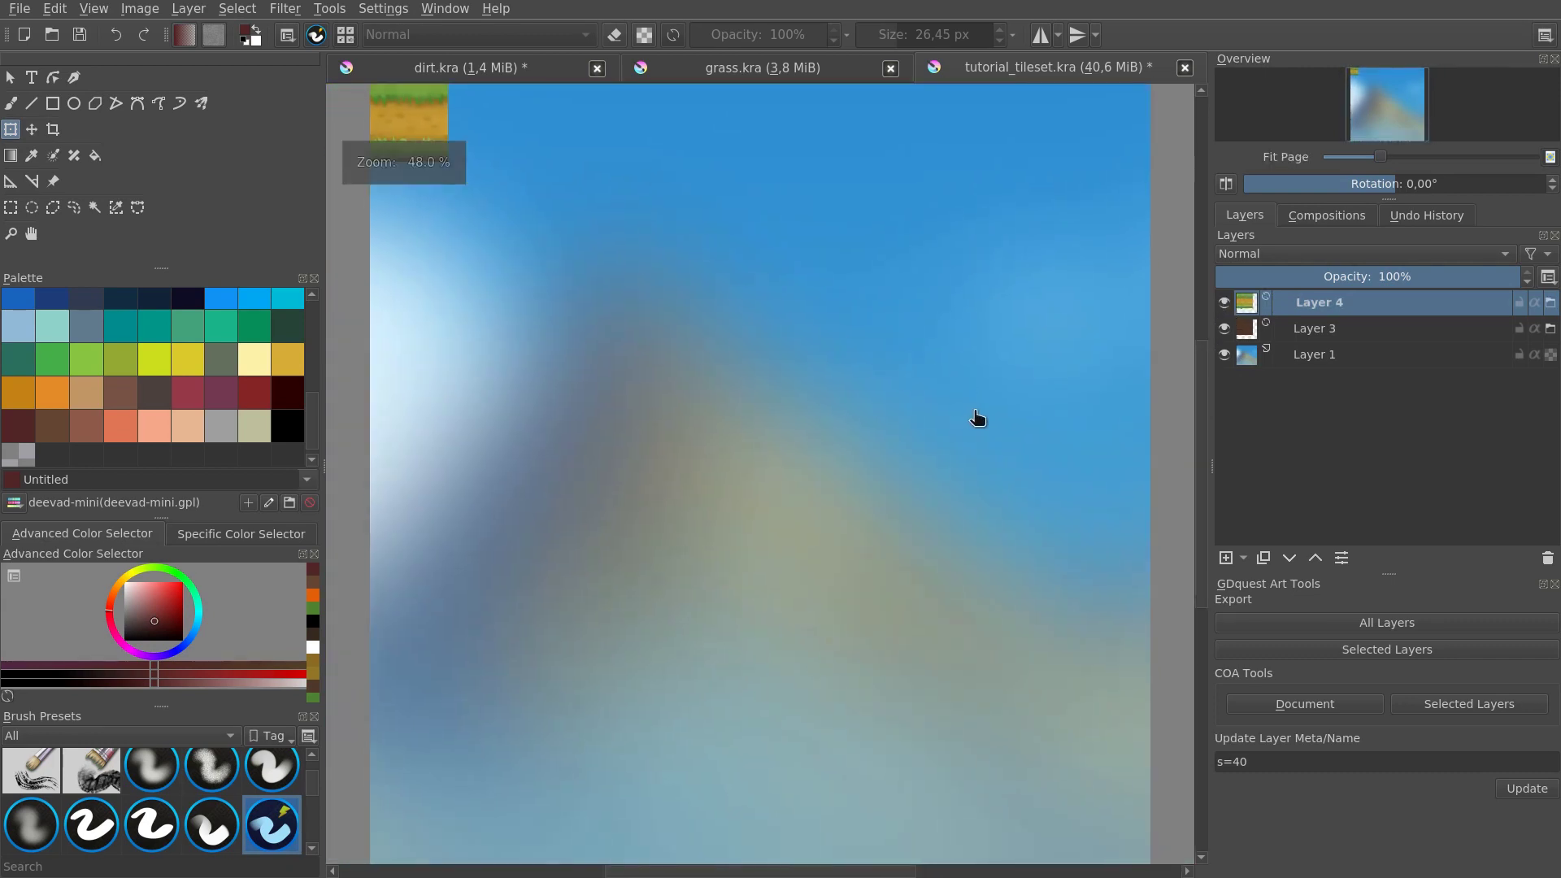
pyautogui.hotkey('ctrl', 'alt', 'c')
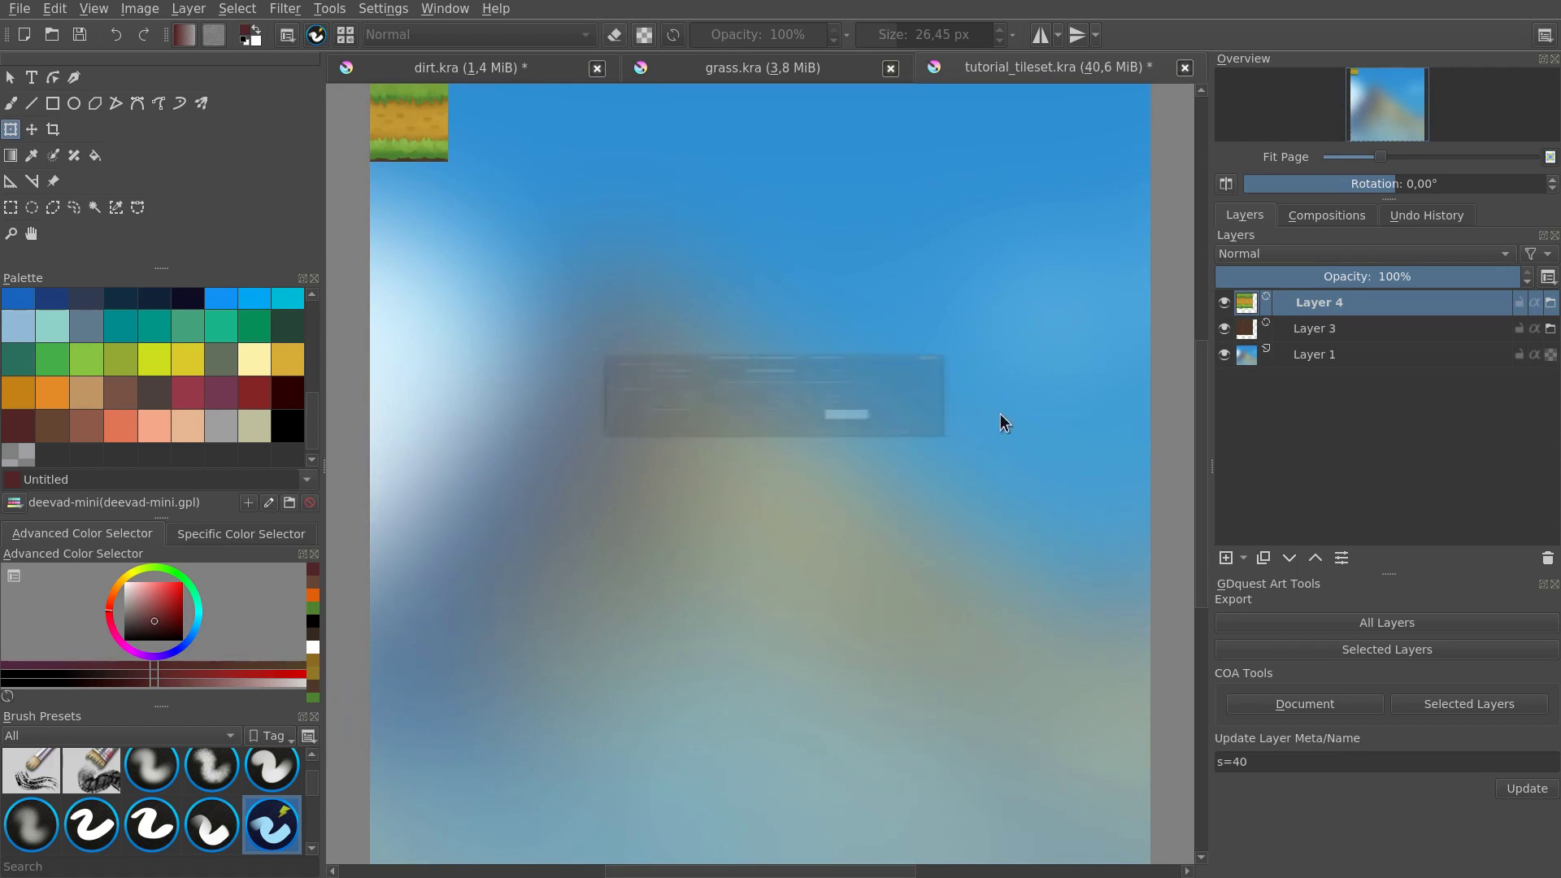
pyautogui.click(731, 464)
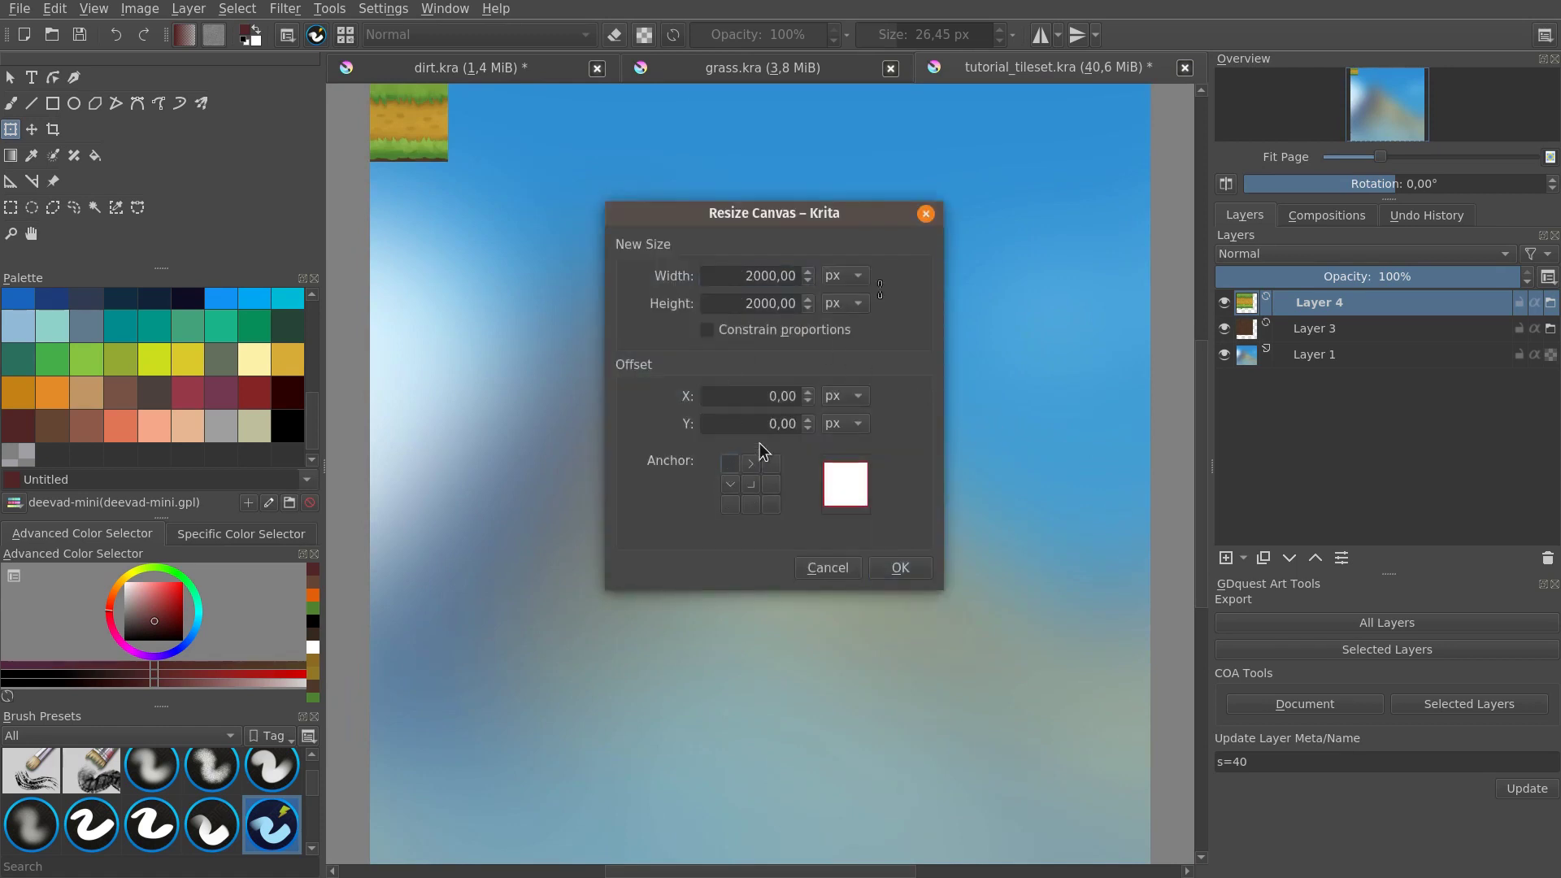
pyautogui.click(746, 304)
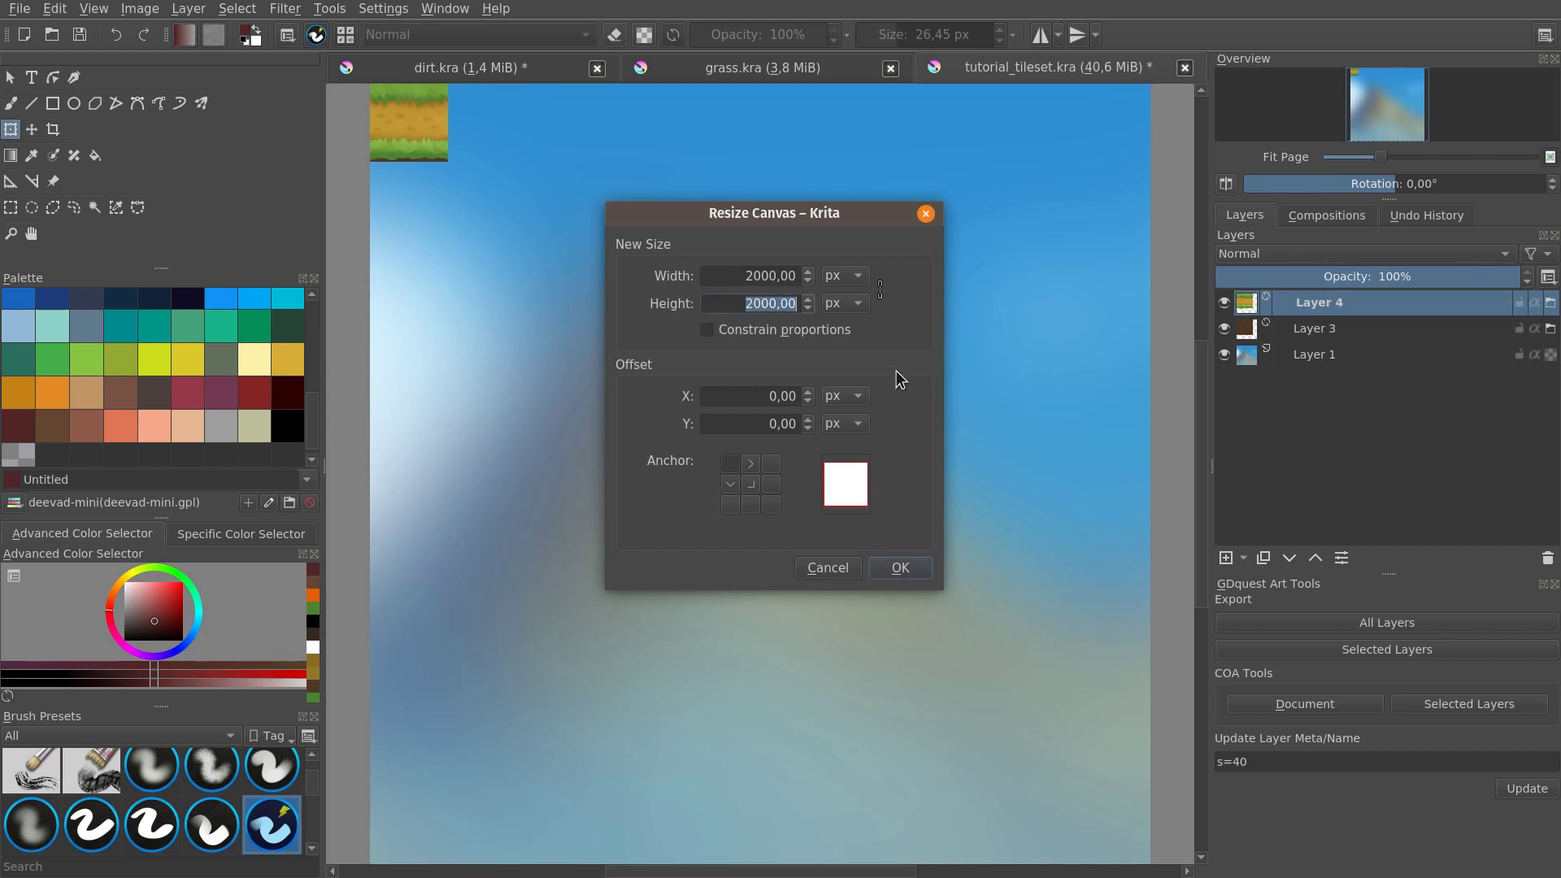
pyautogui.write('1000')
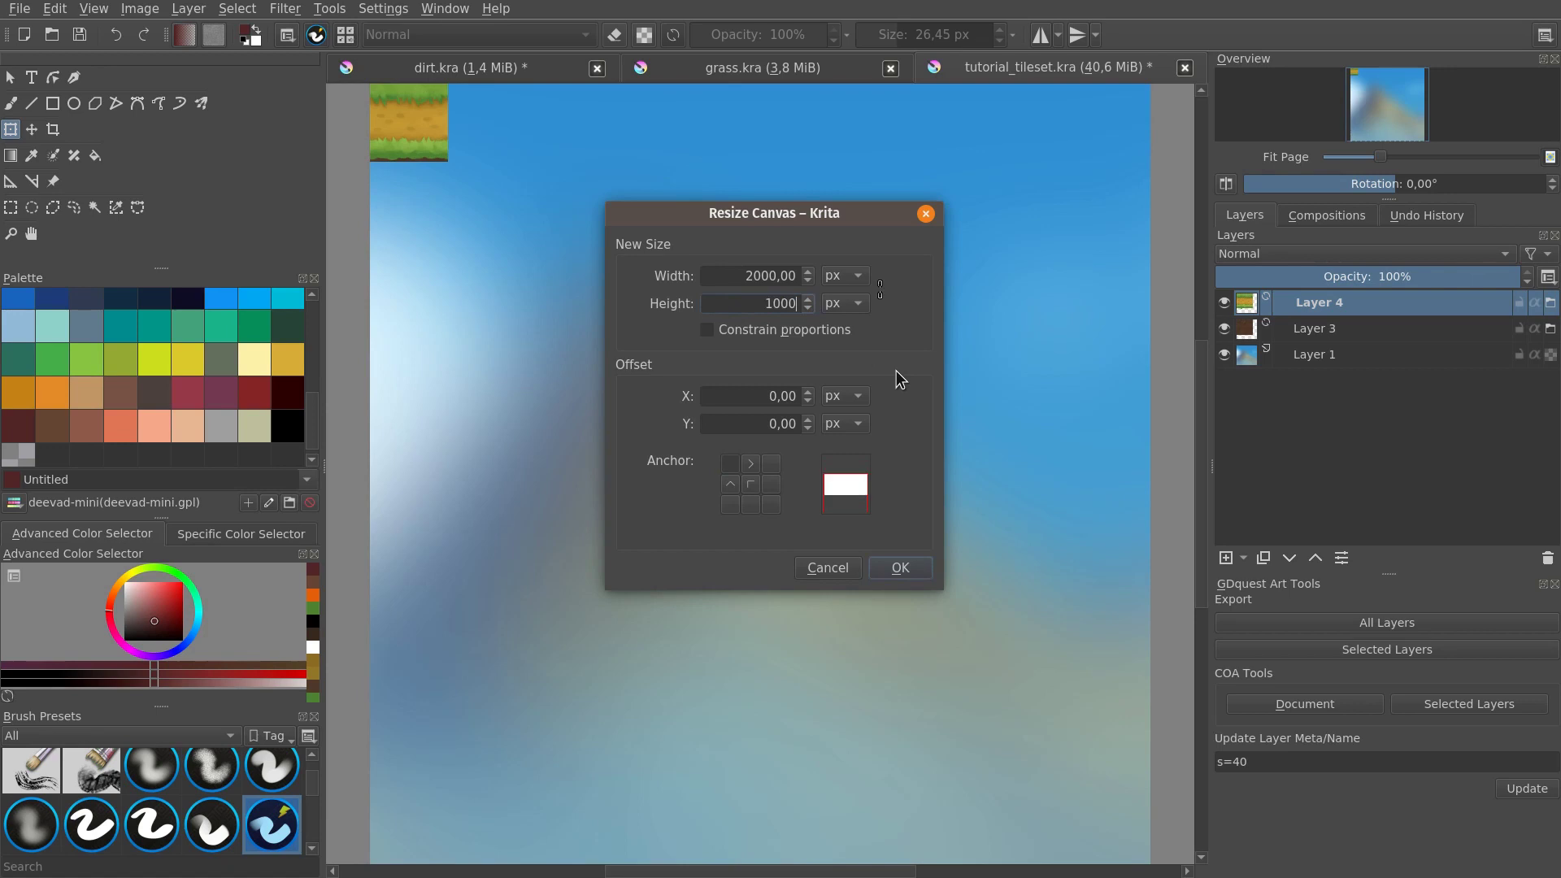
pyautogui.click(901, 568)
pyautogui.moveTo(779, 372); pyautogui.dragTo(714, 537)
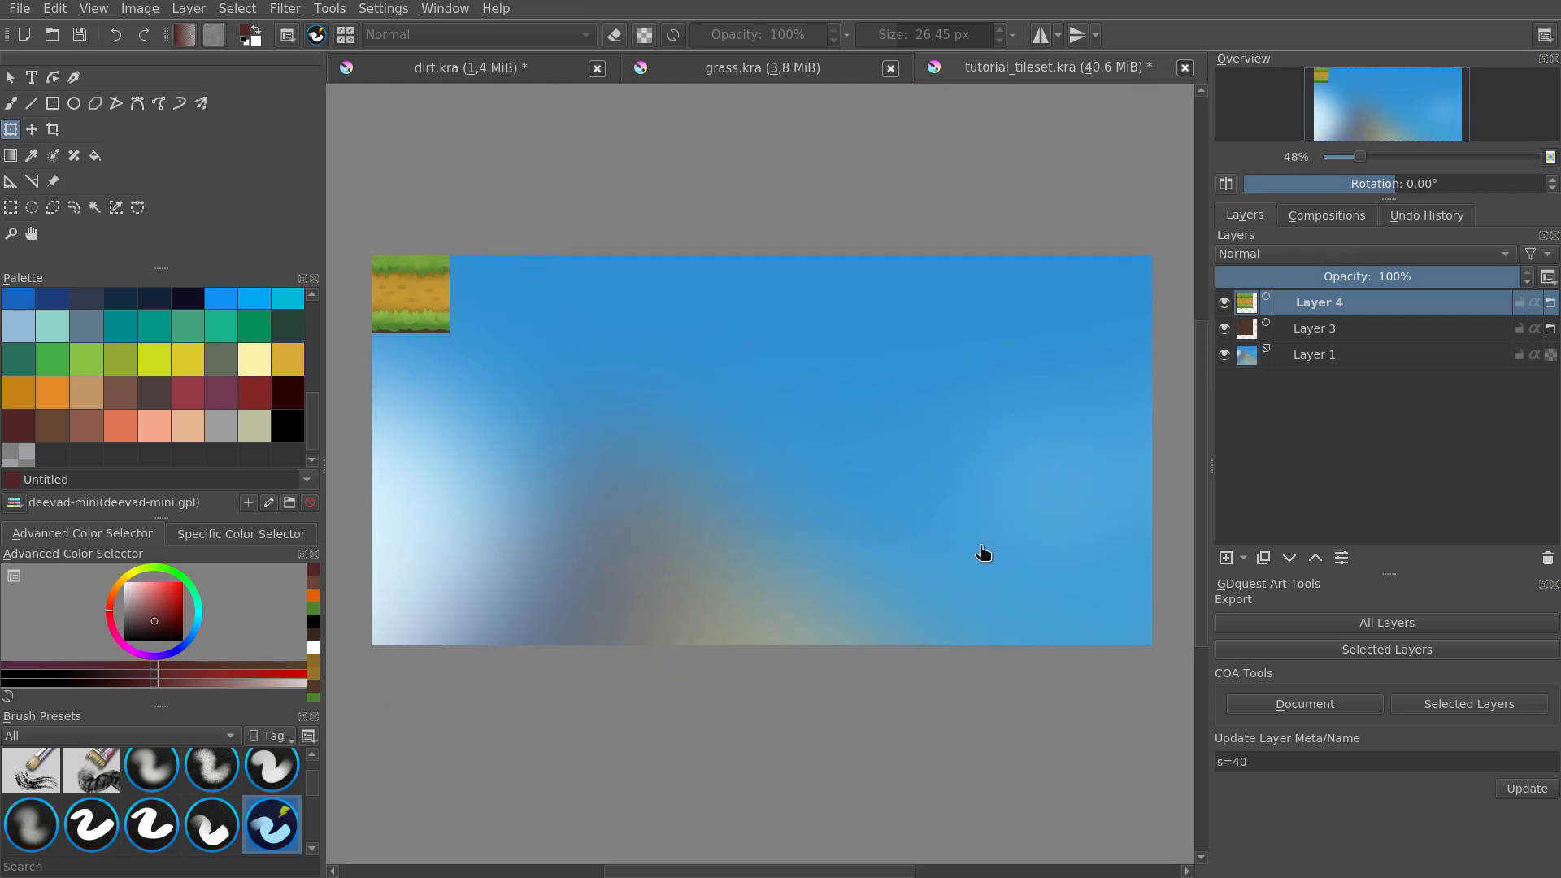
# Step: Turn on the grid display over the tileset canvas
pyautogui.click(94, 10)
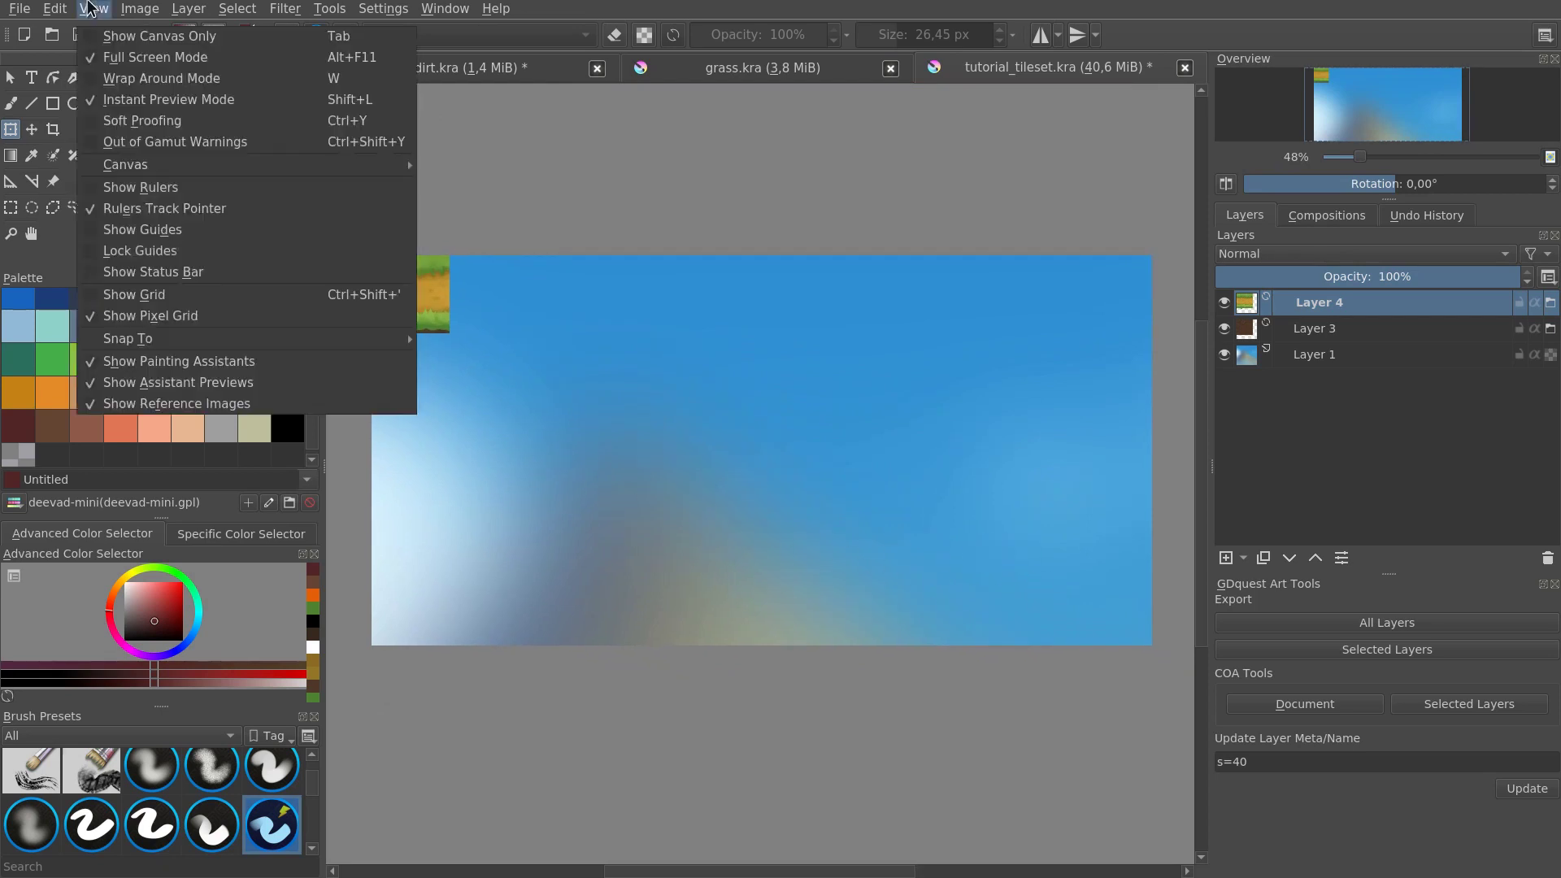
pyautogui.click(155, 297)
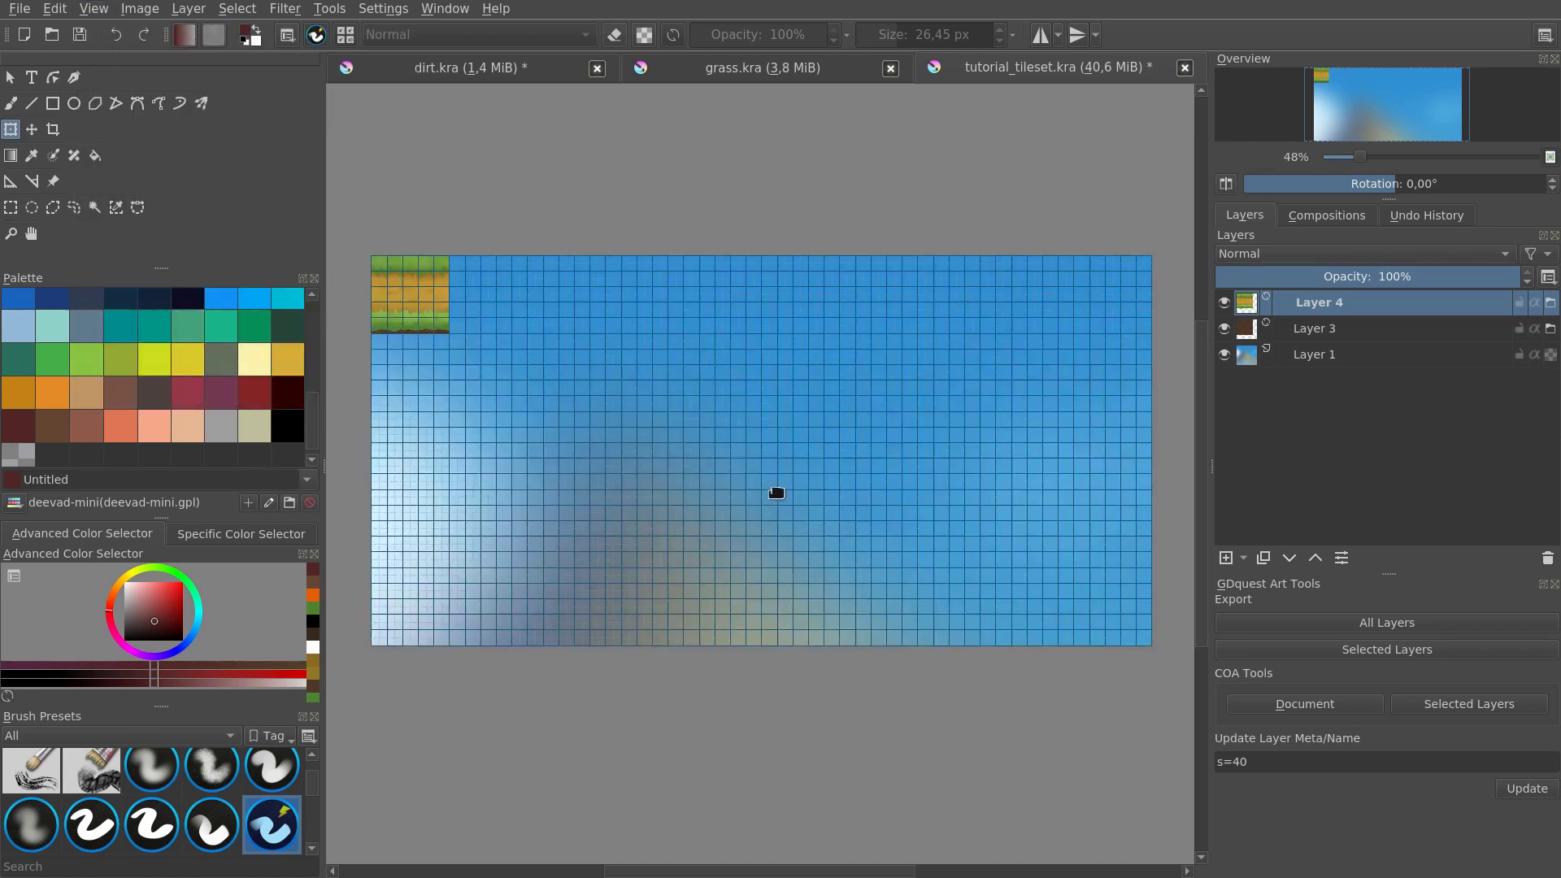
pyautogui.press('2')
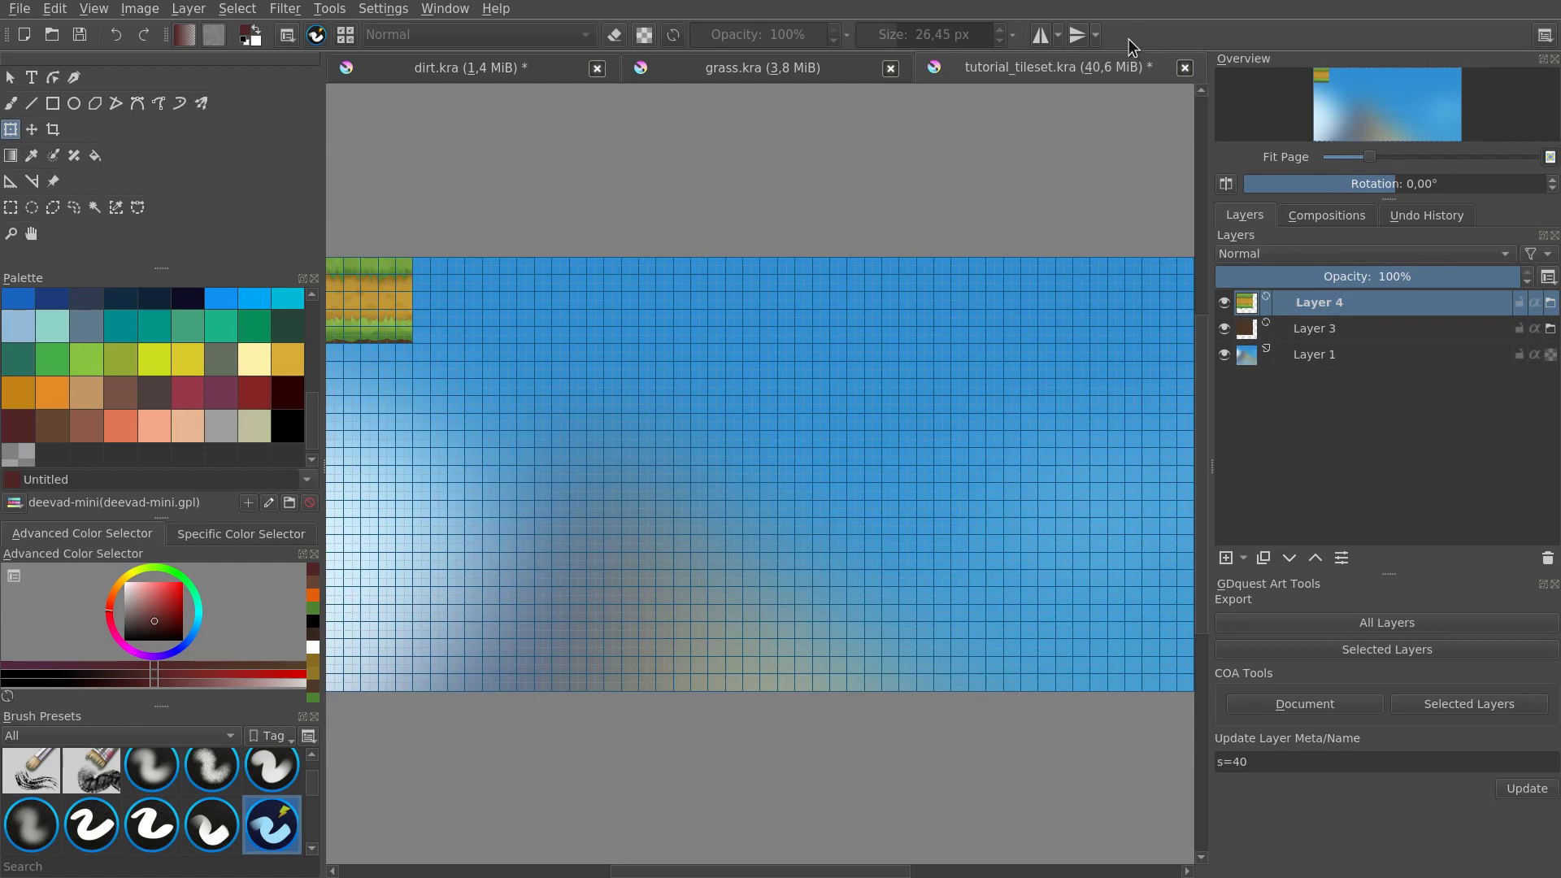
# Step: Display the Grid and Guides docker and set the grid's X and Y spacing to 100 px
pyautogui.rightClick(1240, 243)
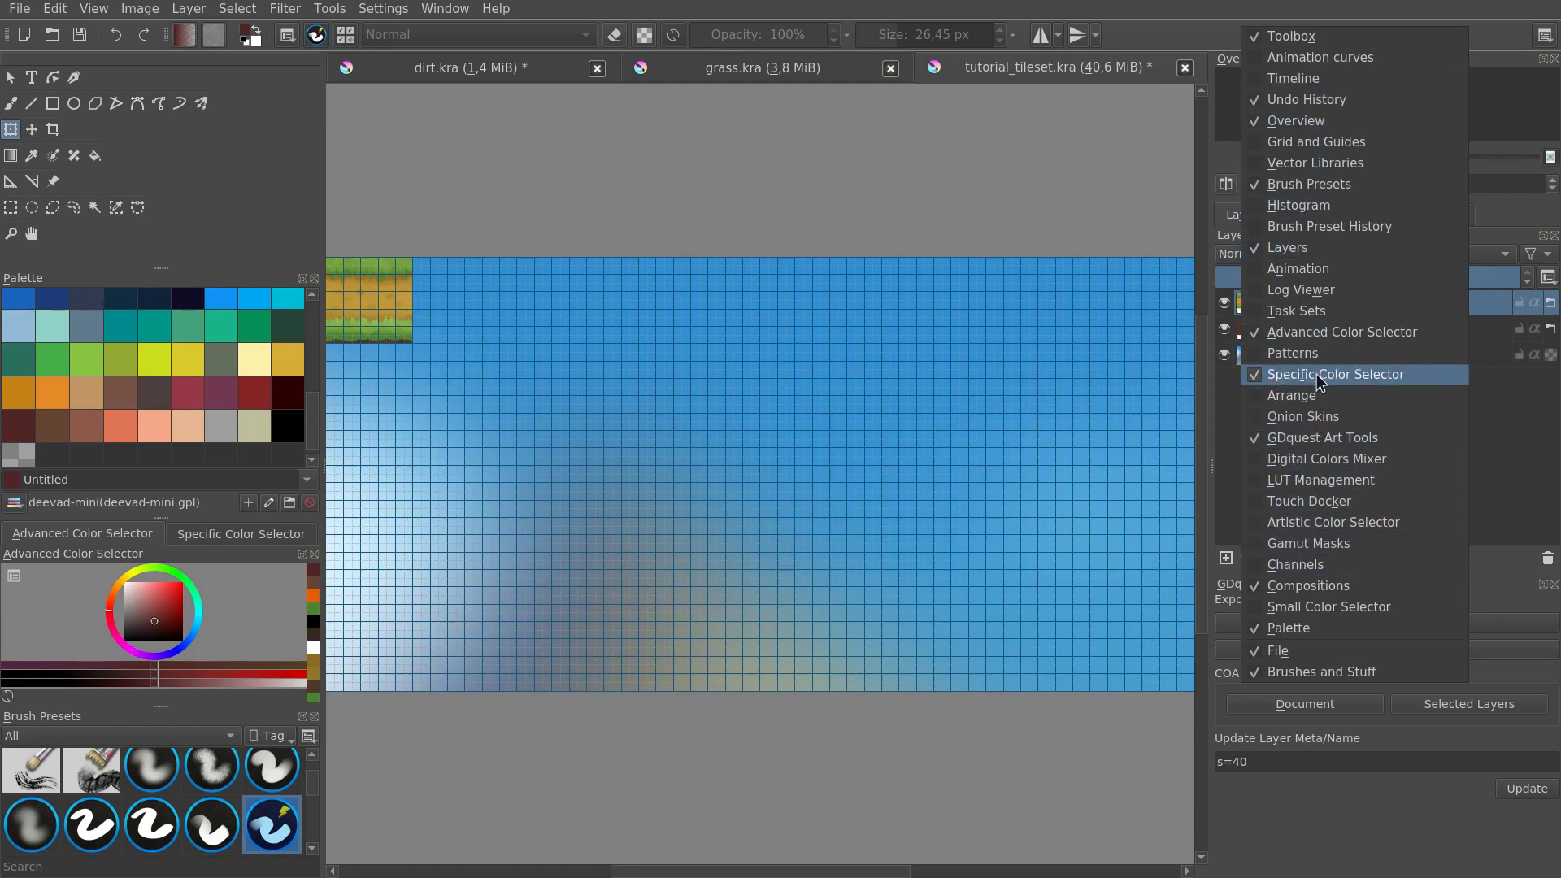
pyautogui.click(1255, 143)
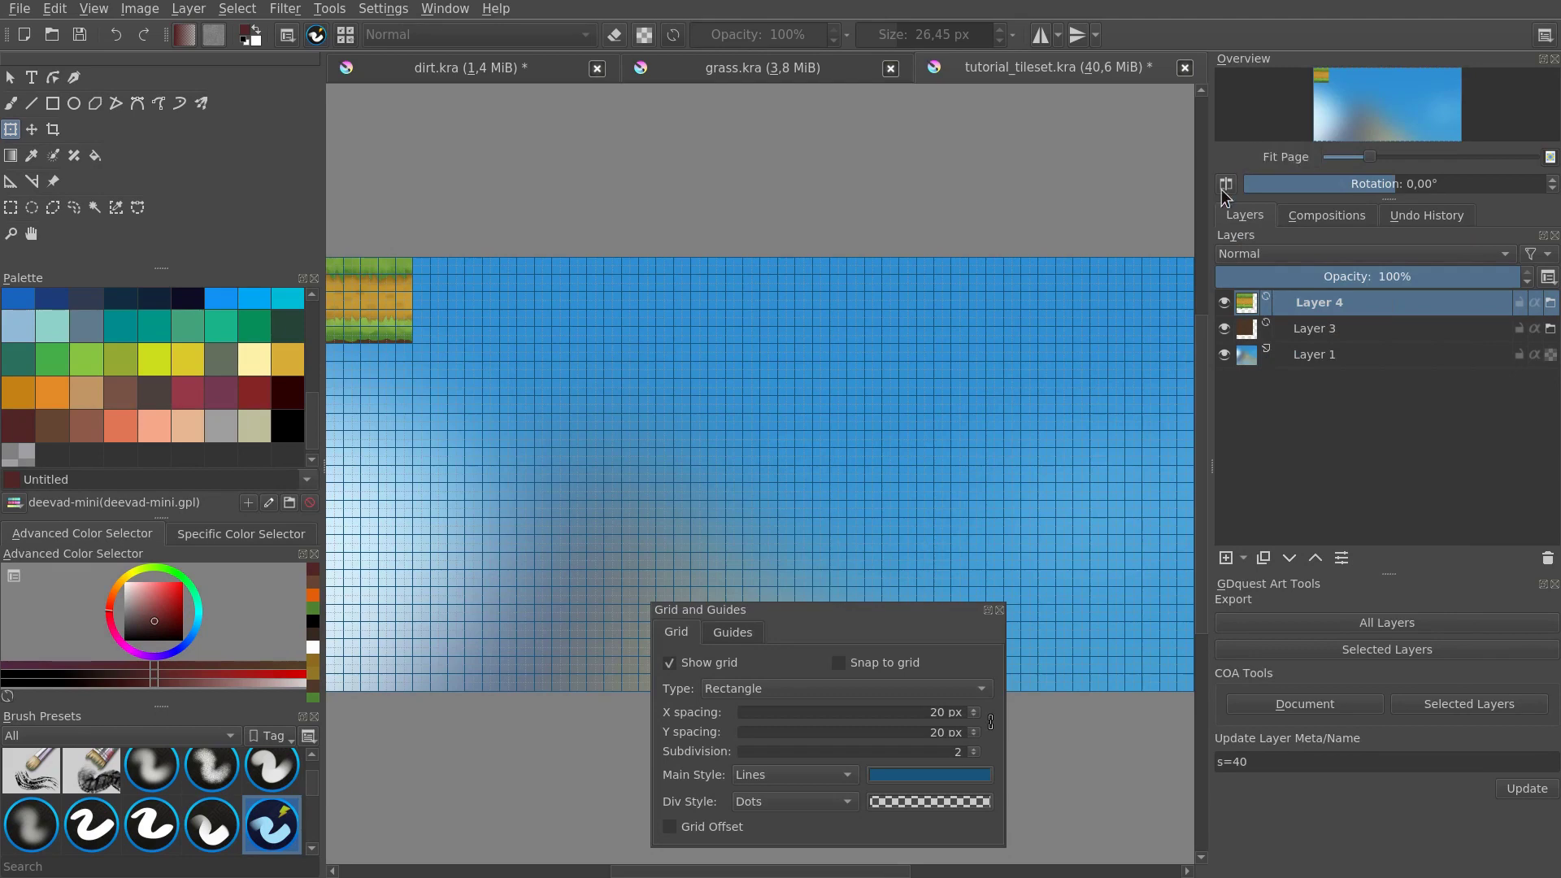
pyautogui.moveTo(856, 607); pyautogui.dragTo(891, 365)
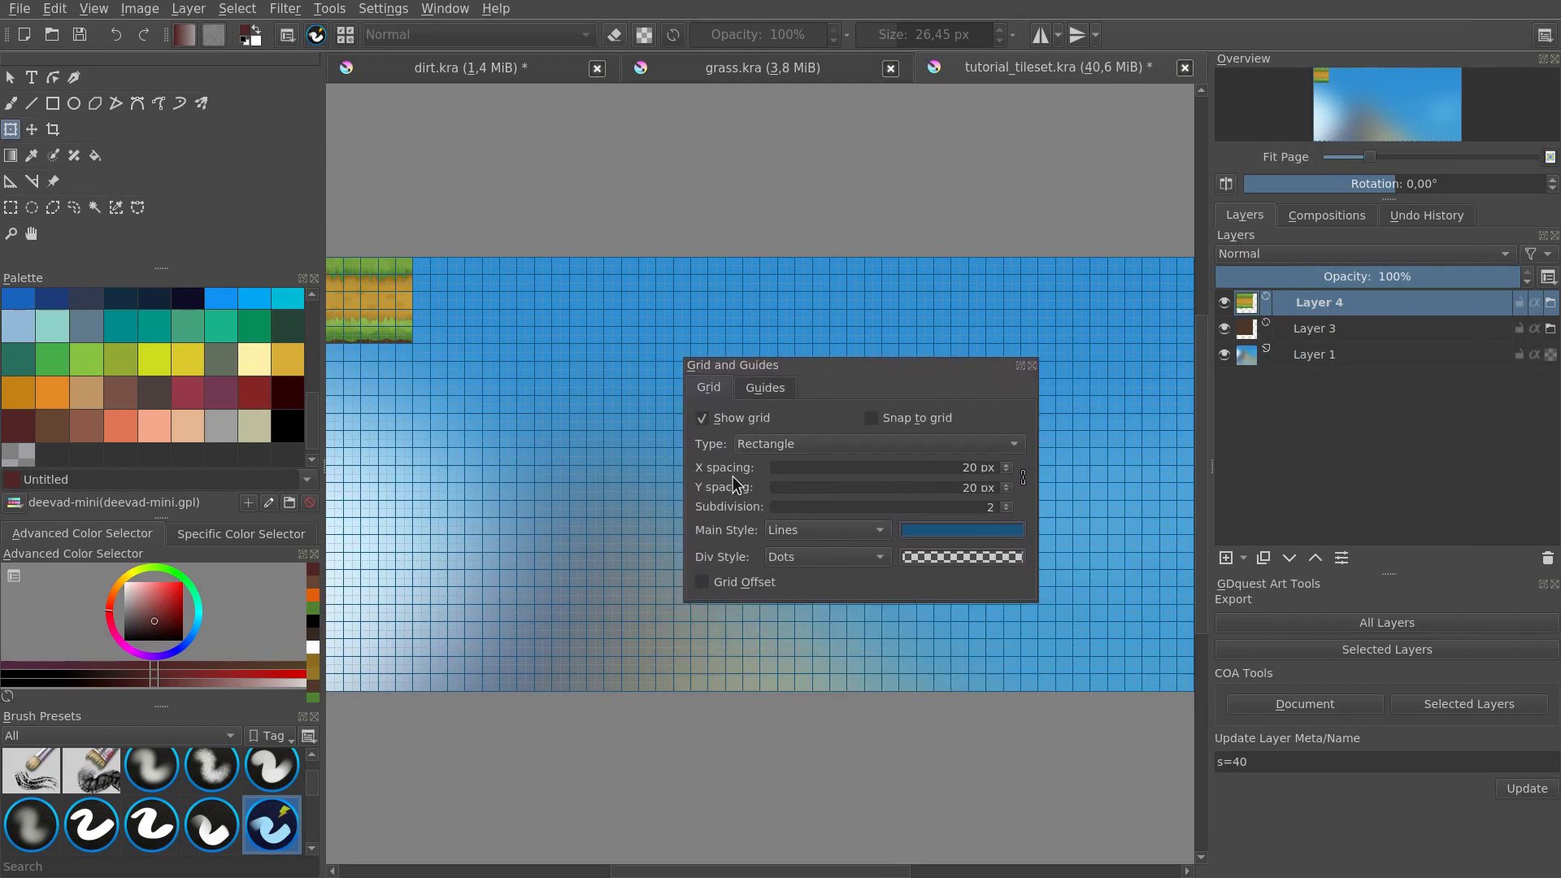
pyautogui.click(952, 467)
pyautogui.write('100')
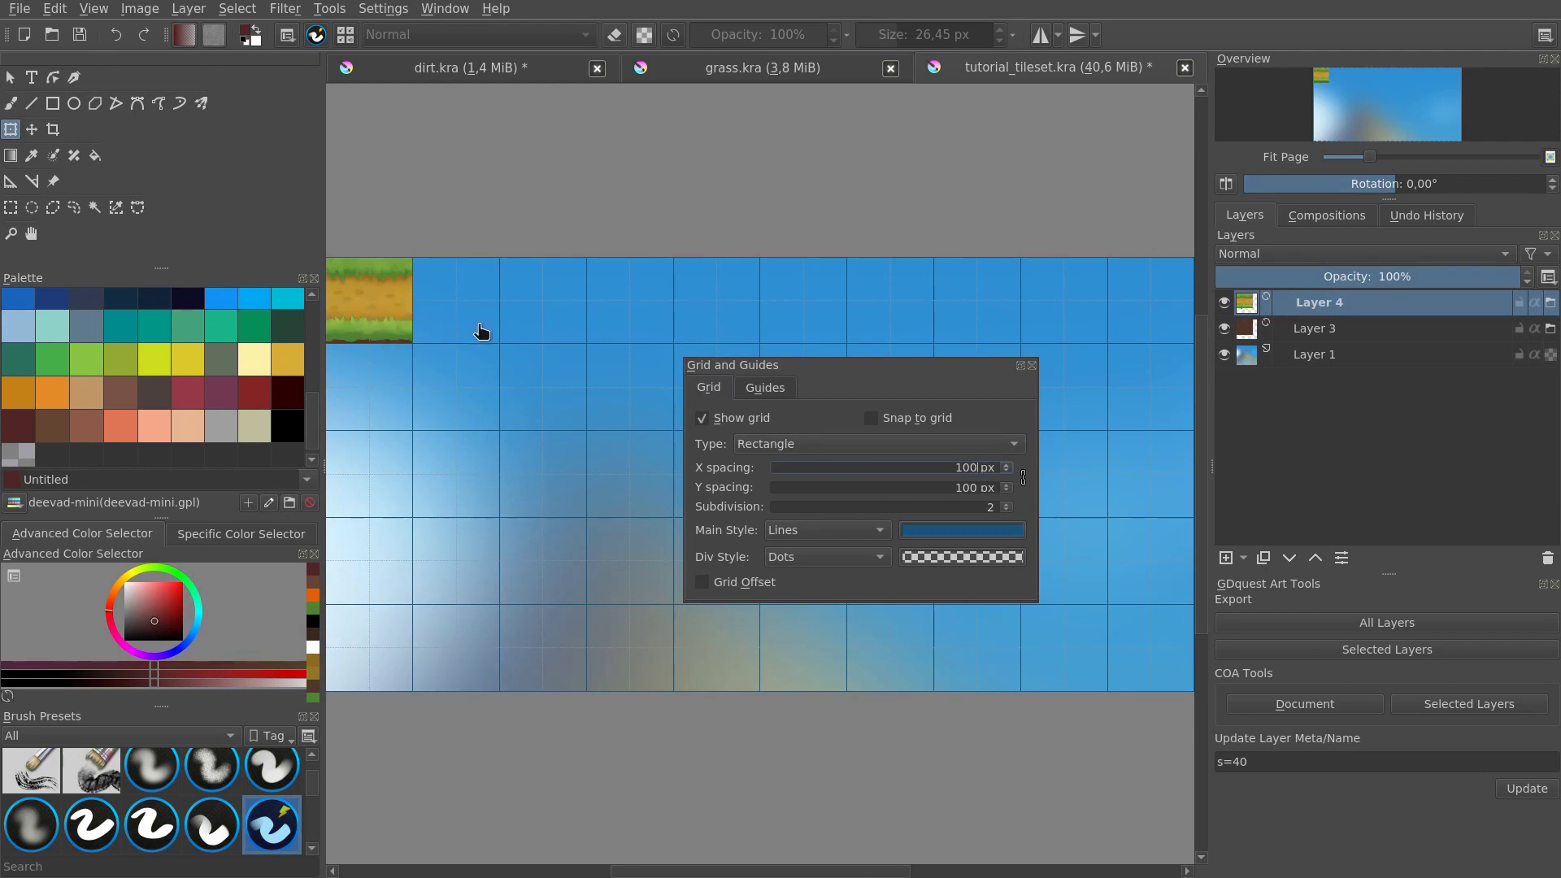
# Step: Change the grid's subdivision line colour to the lighter grey #c5c5c5 and raise its alpha value
pyautogui.click(953, 509)
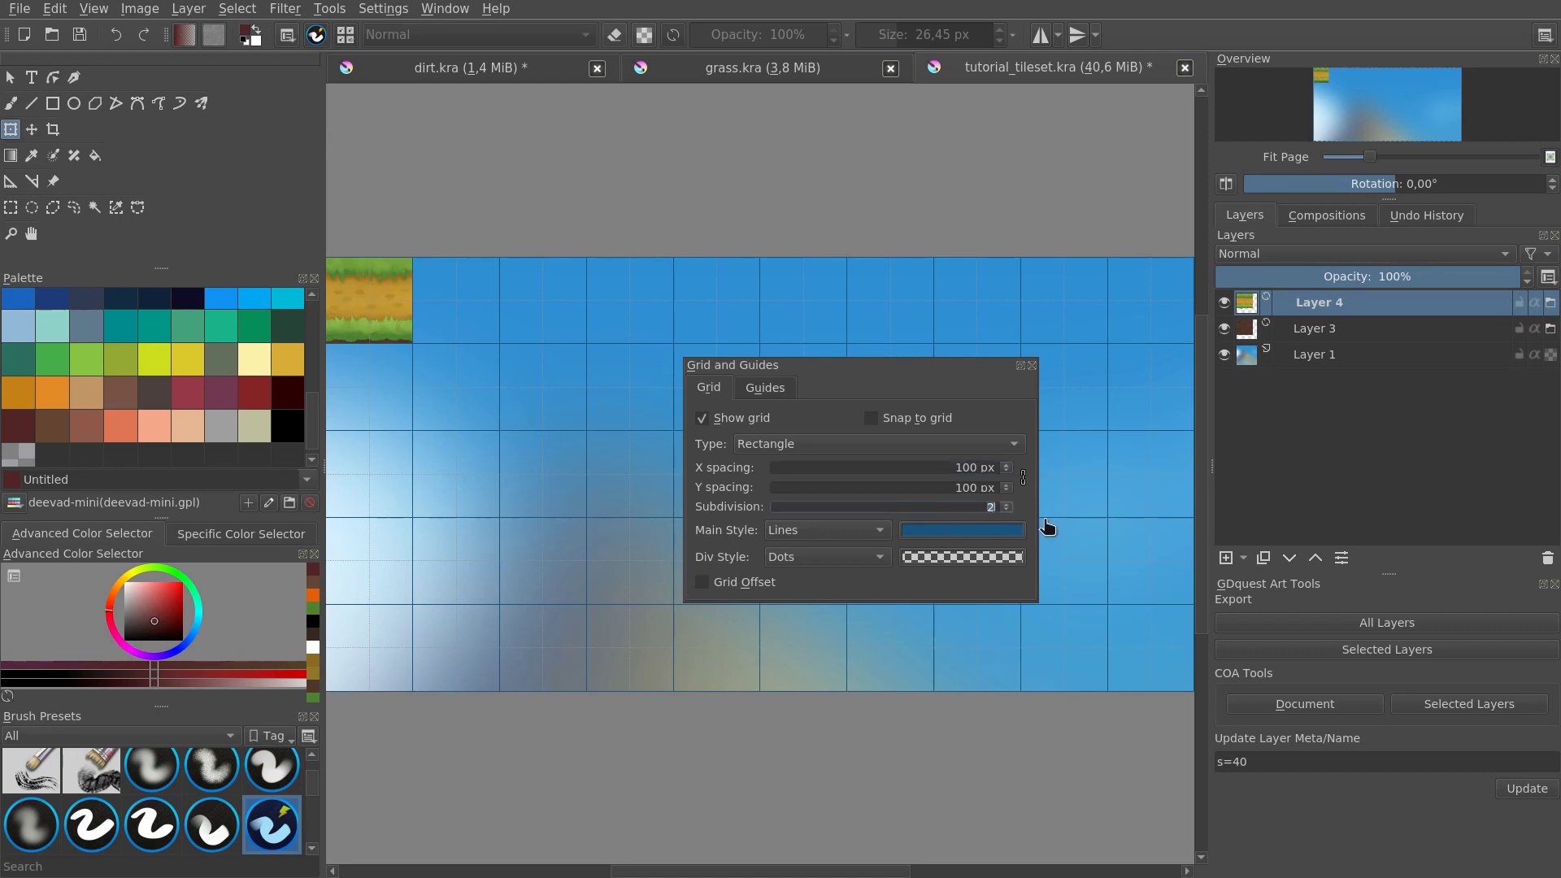
pyautogui.moveTo(492, 412); pyautogui.dragTo(663, 488)
pyautogui.hotkey('ctrl', '+')
pyautogui.scroll(1, 583, 411)
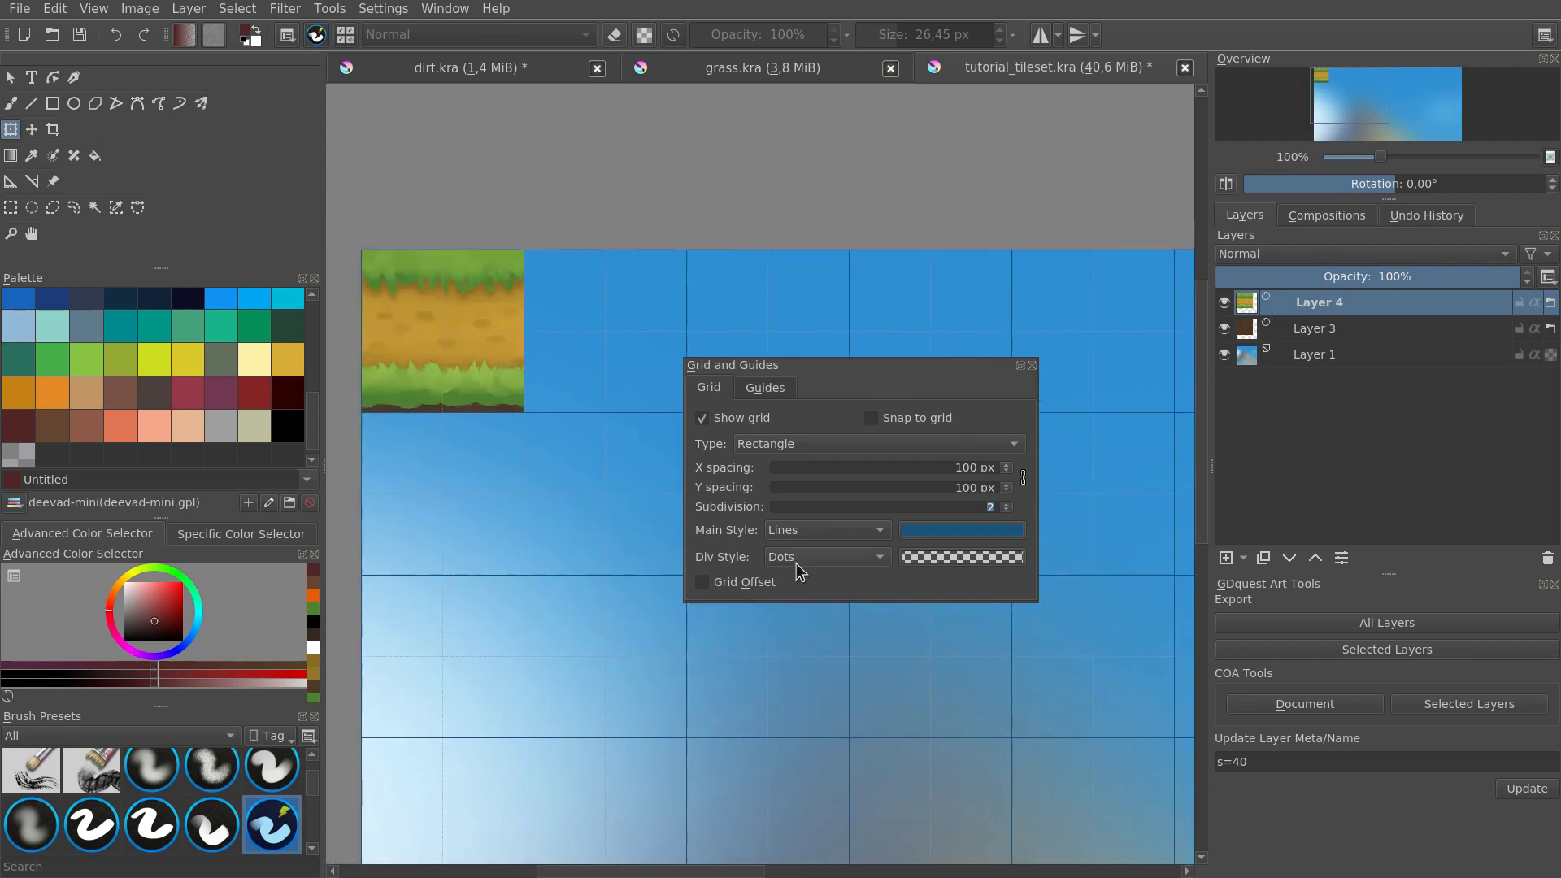
pyautogui.click(969, 556)
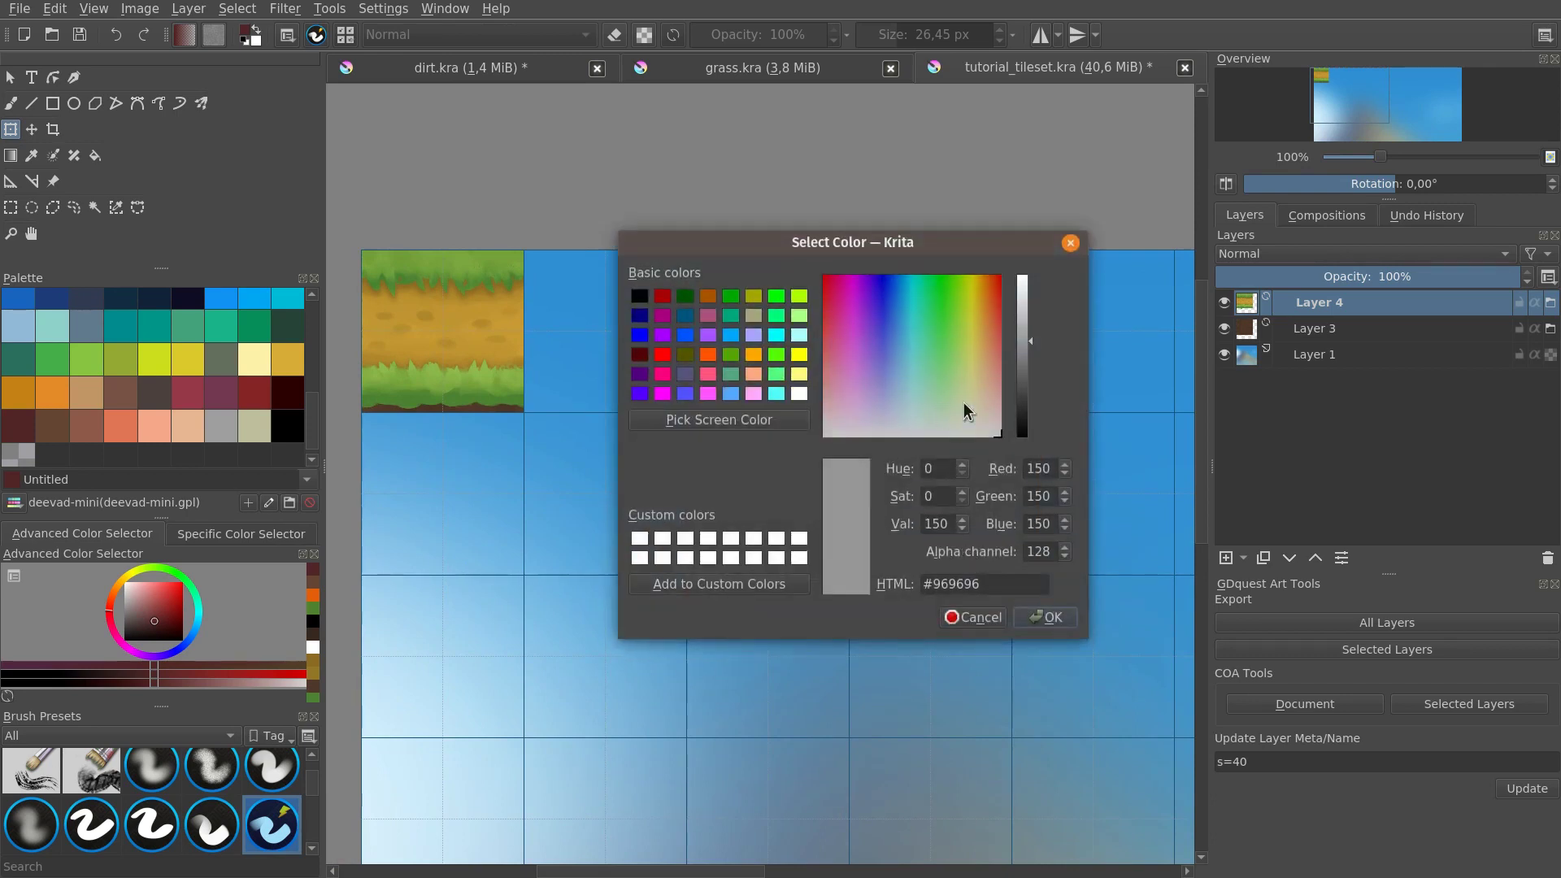
pyautogui.moveTo(1031, 350); pyautogui.dragTo(1026, 317)
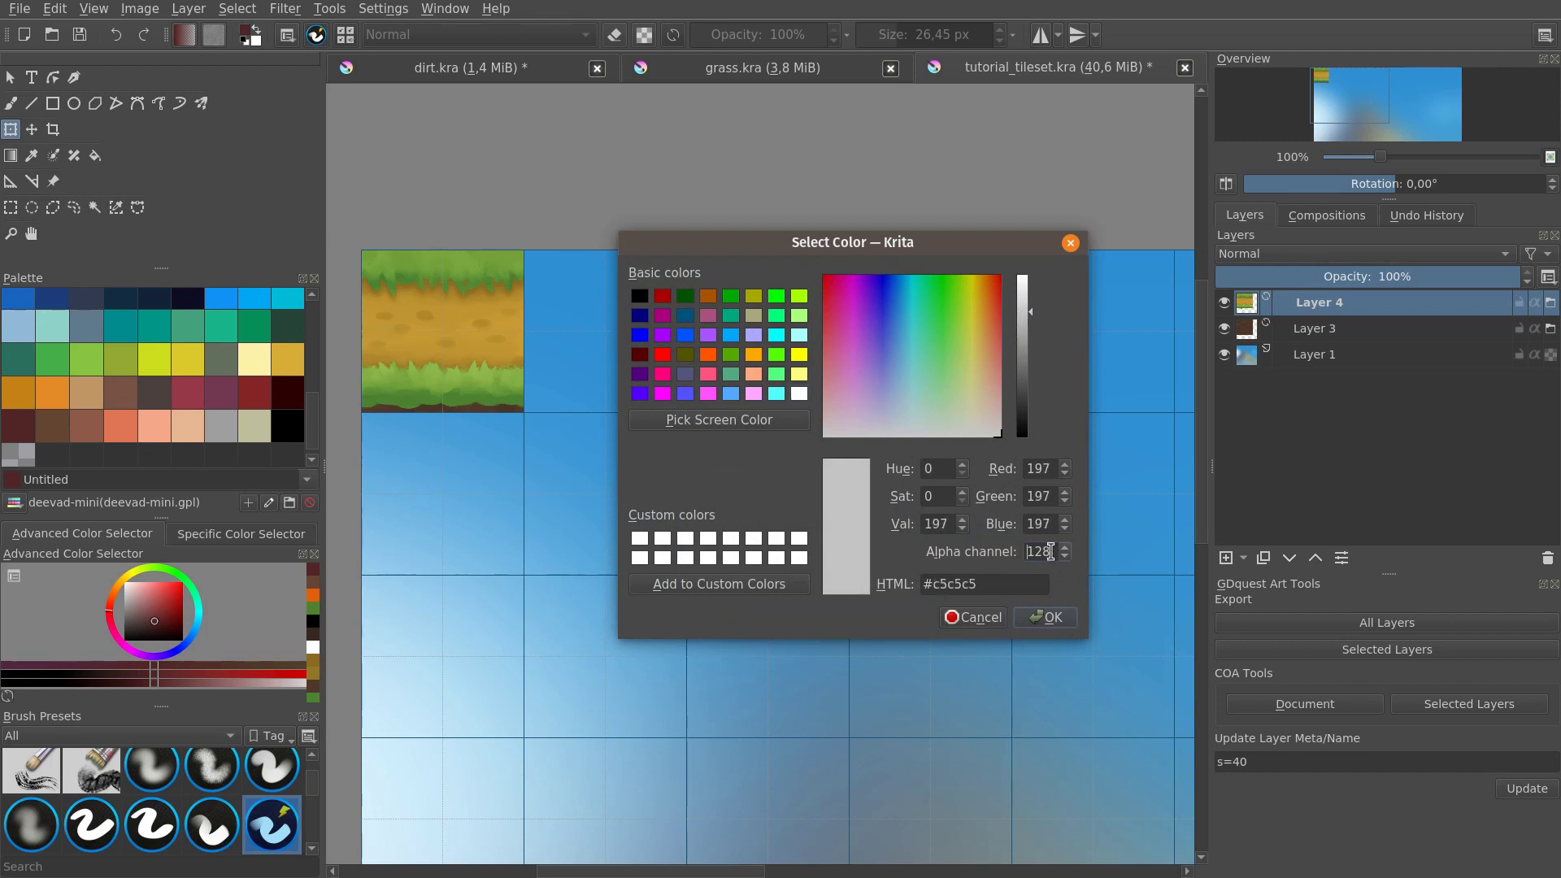
pyautogui.moveTo(1053, 551); pyautogui.dragTo(968, 515)
pyautogui.write('190')
pyautogui.click(1046, 617)
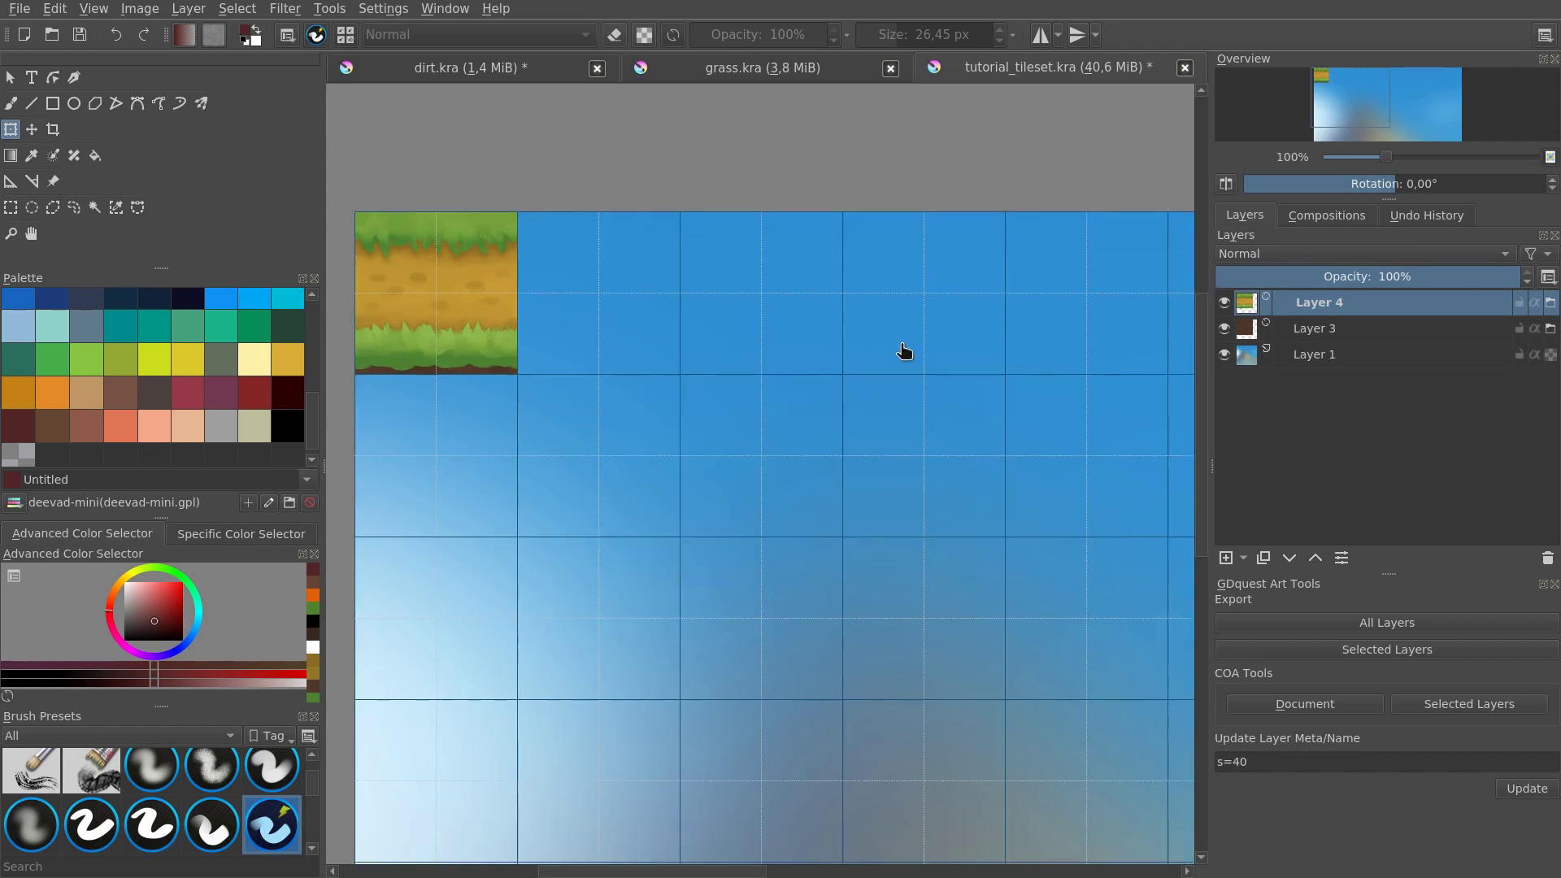
# Step: Enable snapping to the grid for the tileset canvas
pyautogui.moveTo(732, 377); pyautogui.dragTo(773, 387)
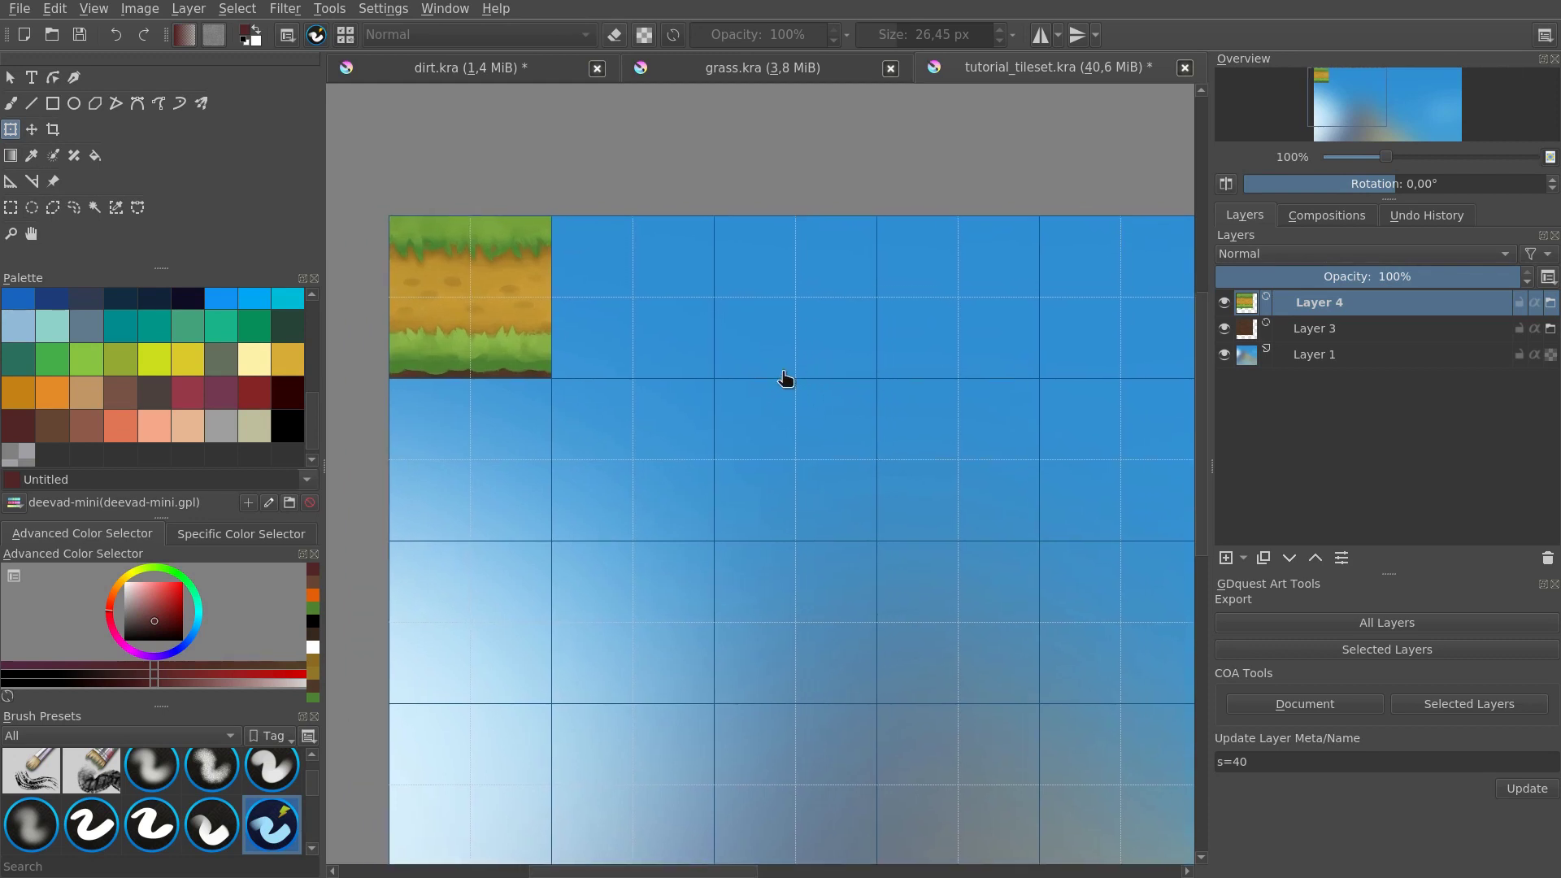
pyautogui.moveTo(805, 291); pyautogui.dragTo(785, 250)
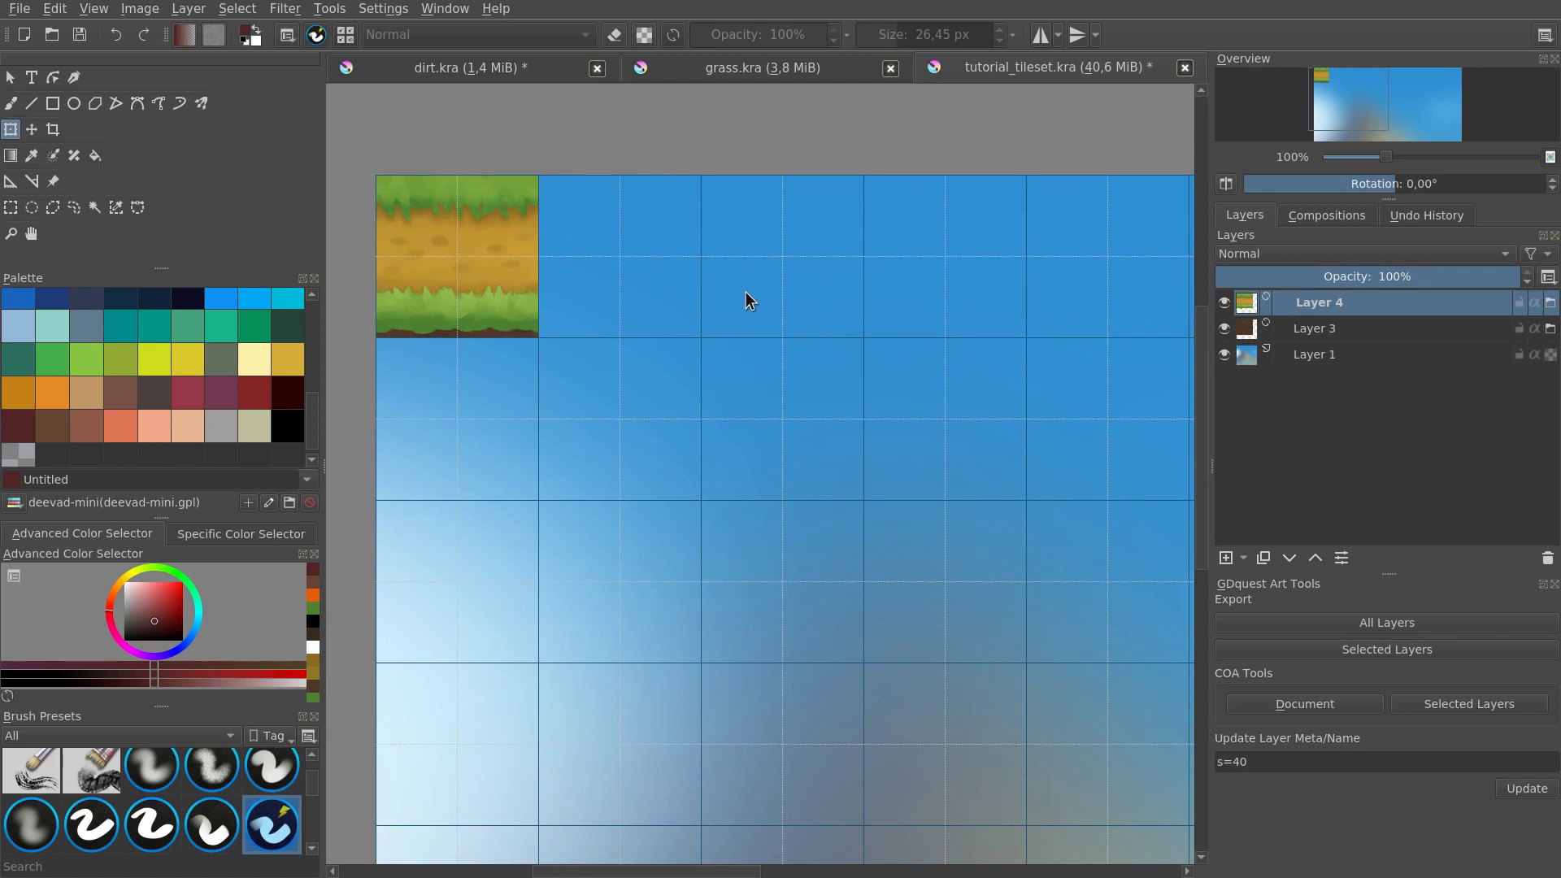
pyautogui.hotkey('shift', 's')
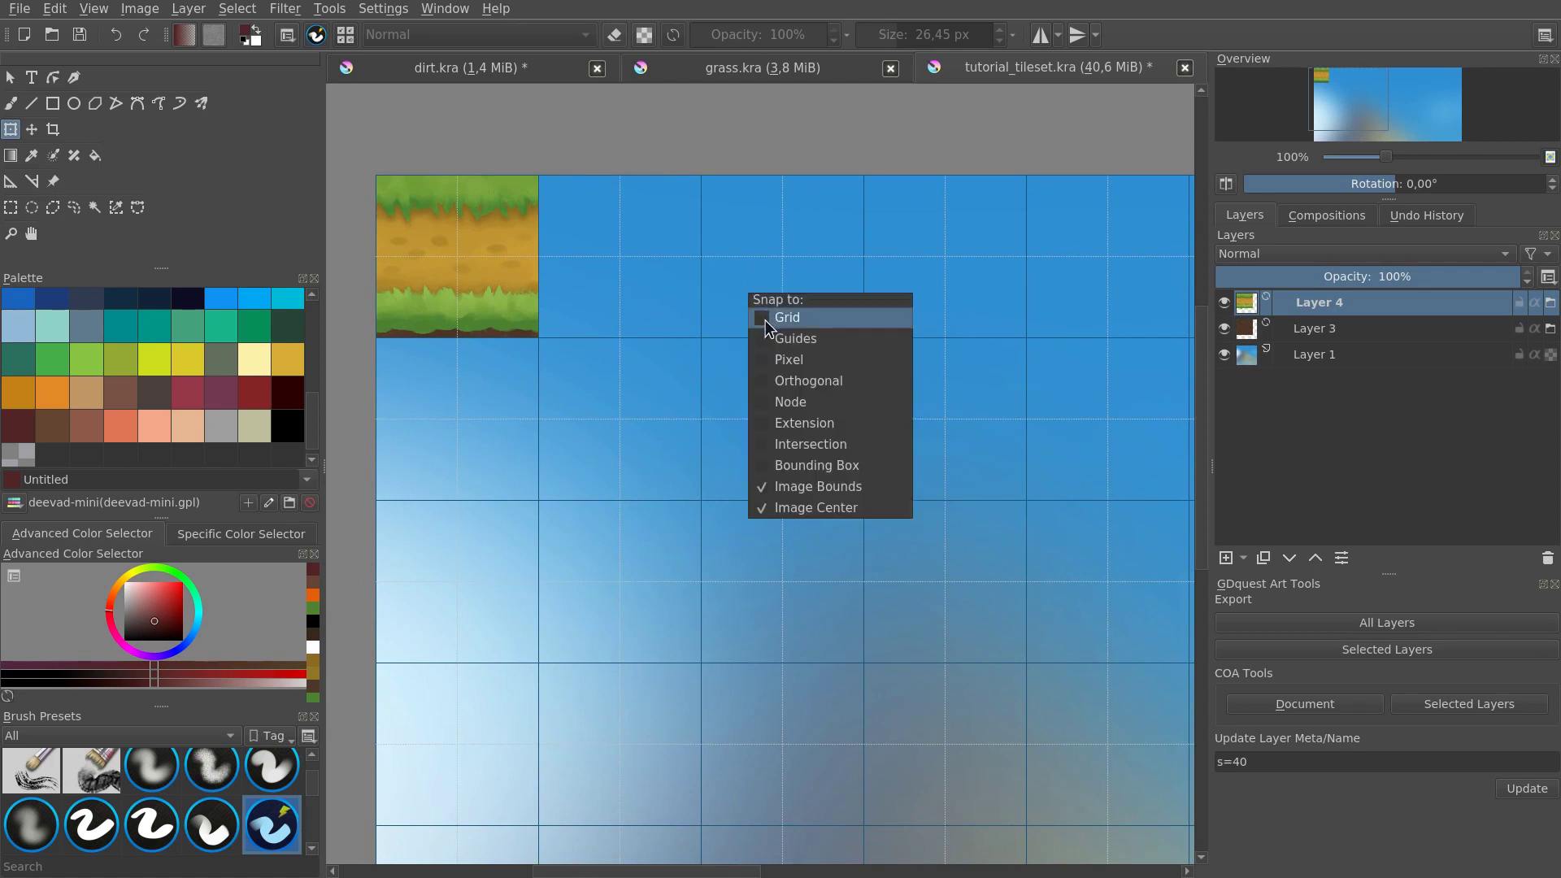
pyautogui.click(767, 325)
# Step: Draw grid-snapped rectangular selections, including one covering the full tile beside the path tile, and clear the selection
pyautogui.hotkey('ctrl', 'r')
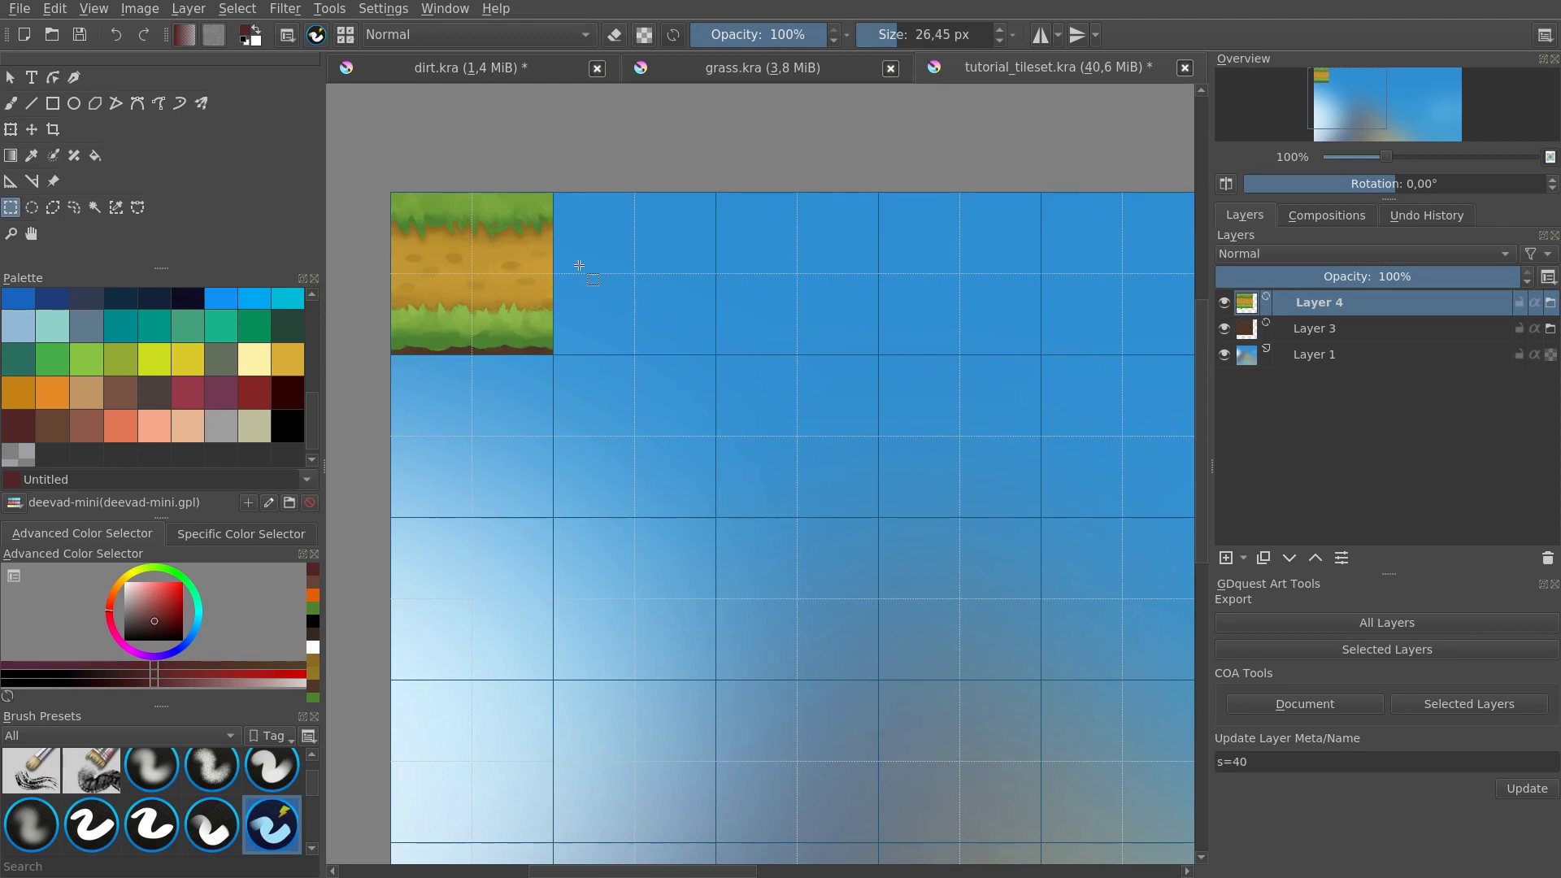
pyautogui.moveTo(620, 259); pyautogui.dragTo(634, 274)
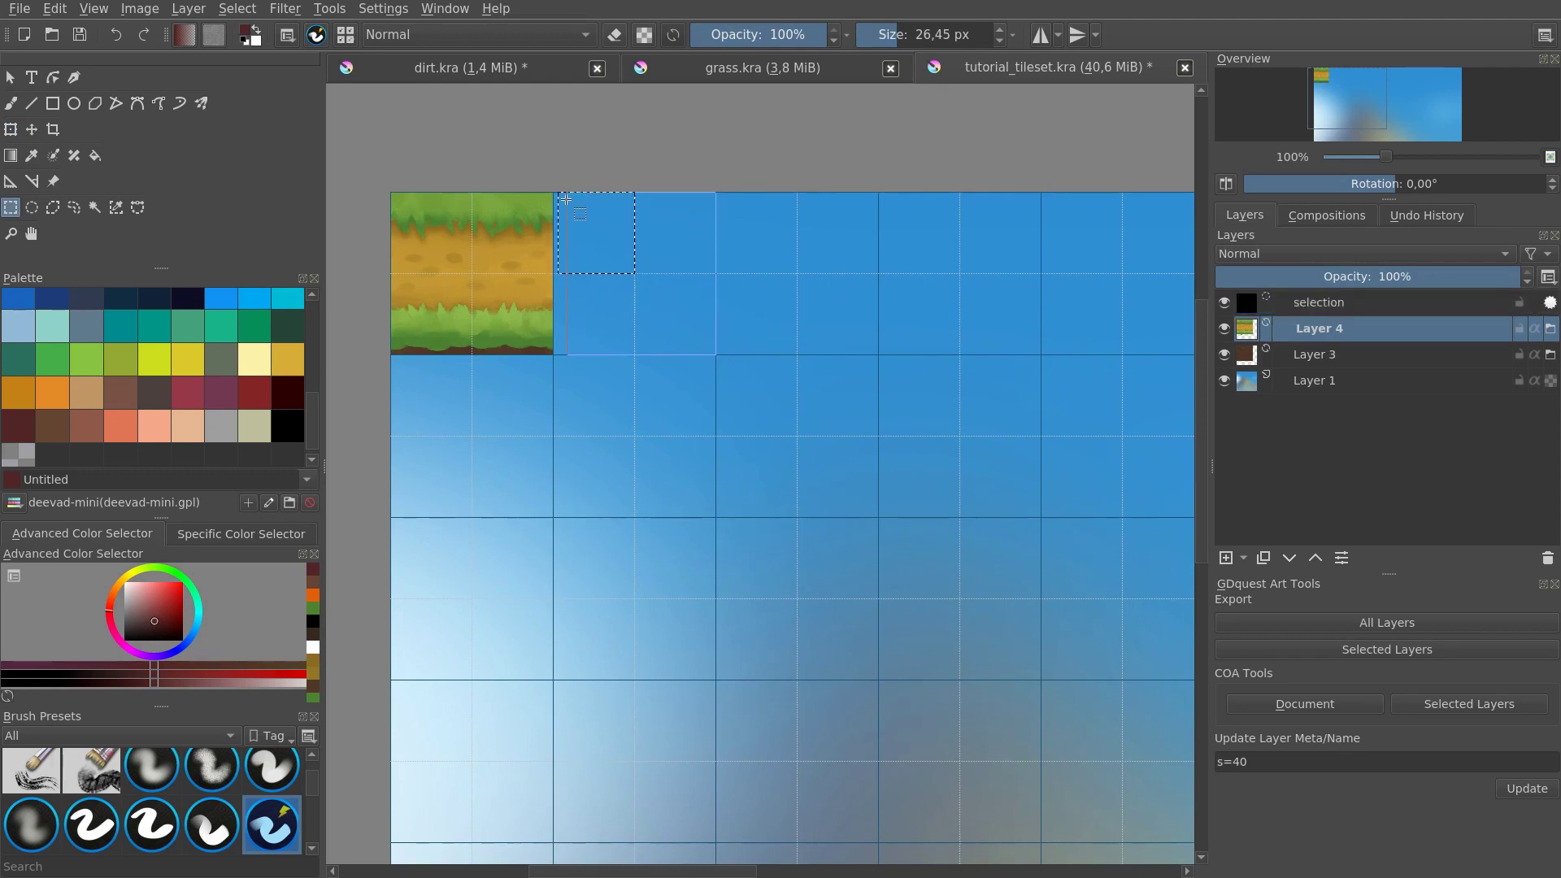
pyautogui.moveTo(554, 194); pyautogui.dragTo(816, 304)
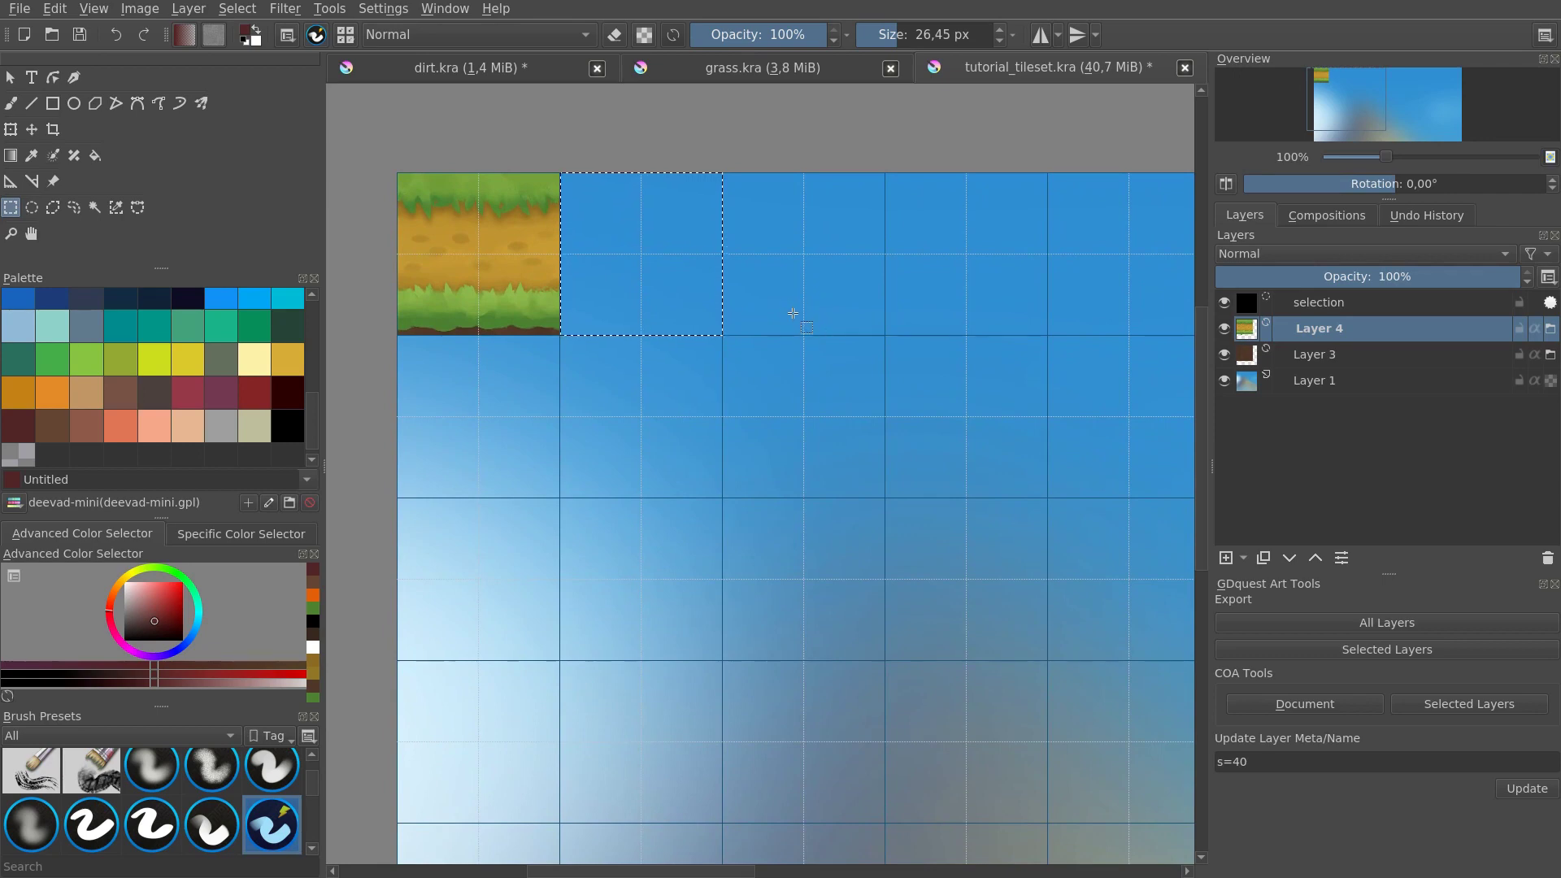
pyautogui.hotkey('ctrl', 'shift', 'a')
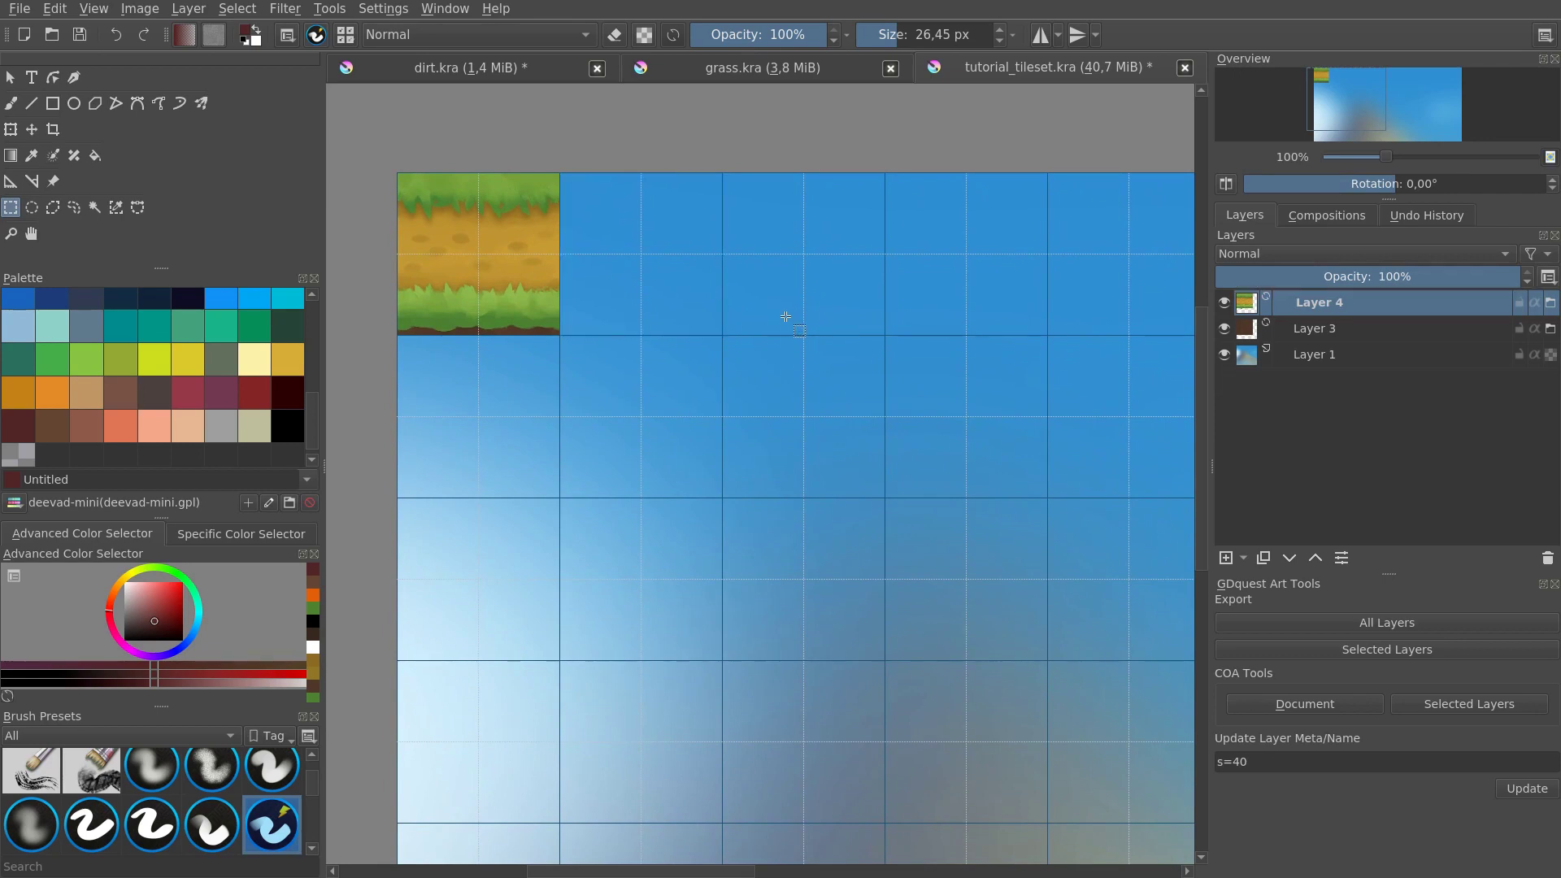
pyautogui.press('2')
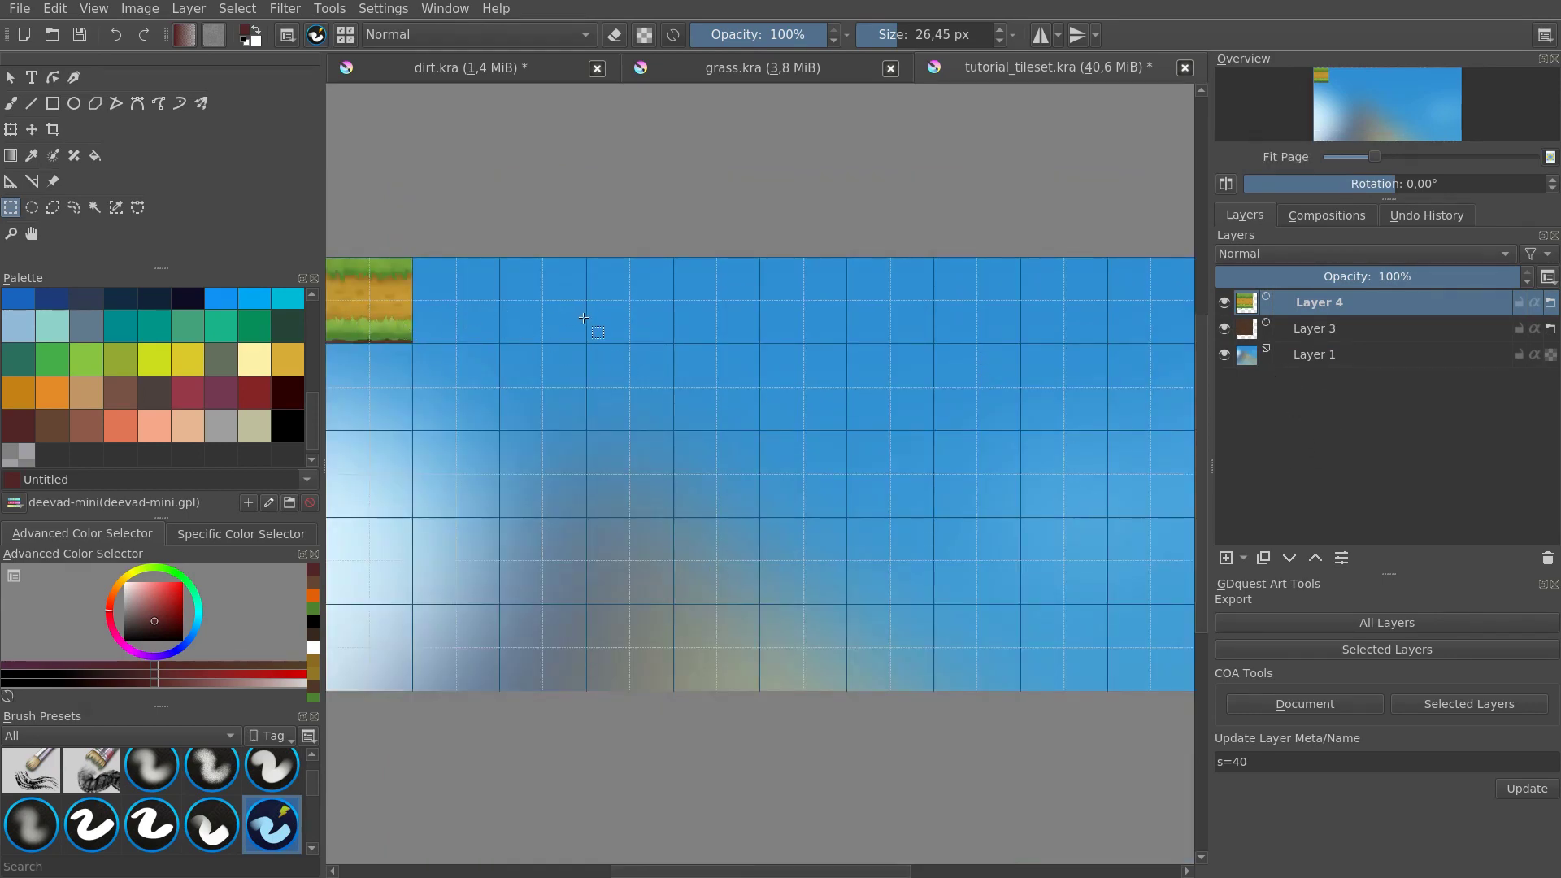
pyautogui.moveTo(712, 521); pyautogui.dragTo(823, 565)
pyautogui.press('2')
pyautogui.press('1')
pyautogui.moveTo(512, 425); pyautogui.dragTo(984, 556)
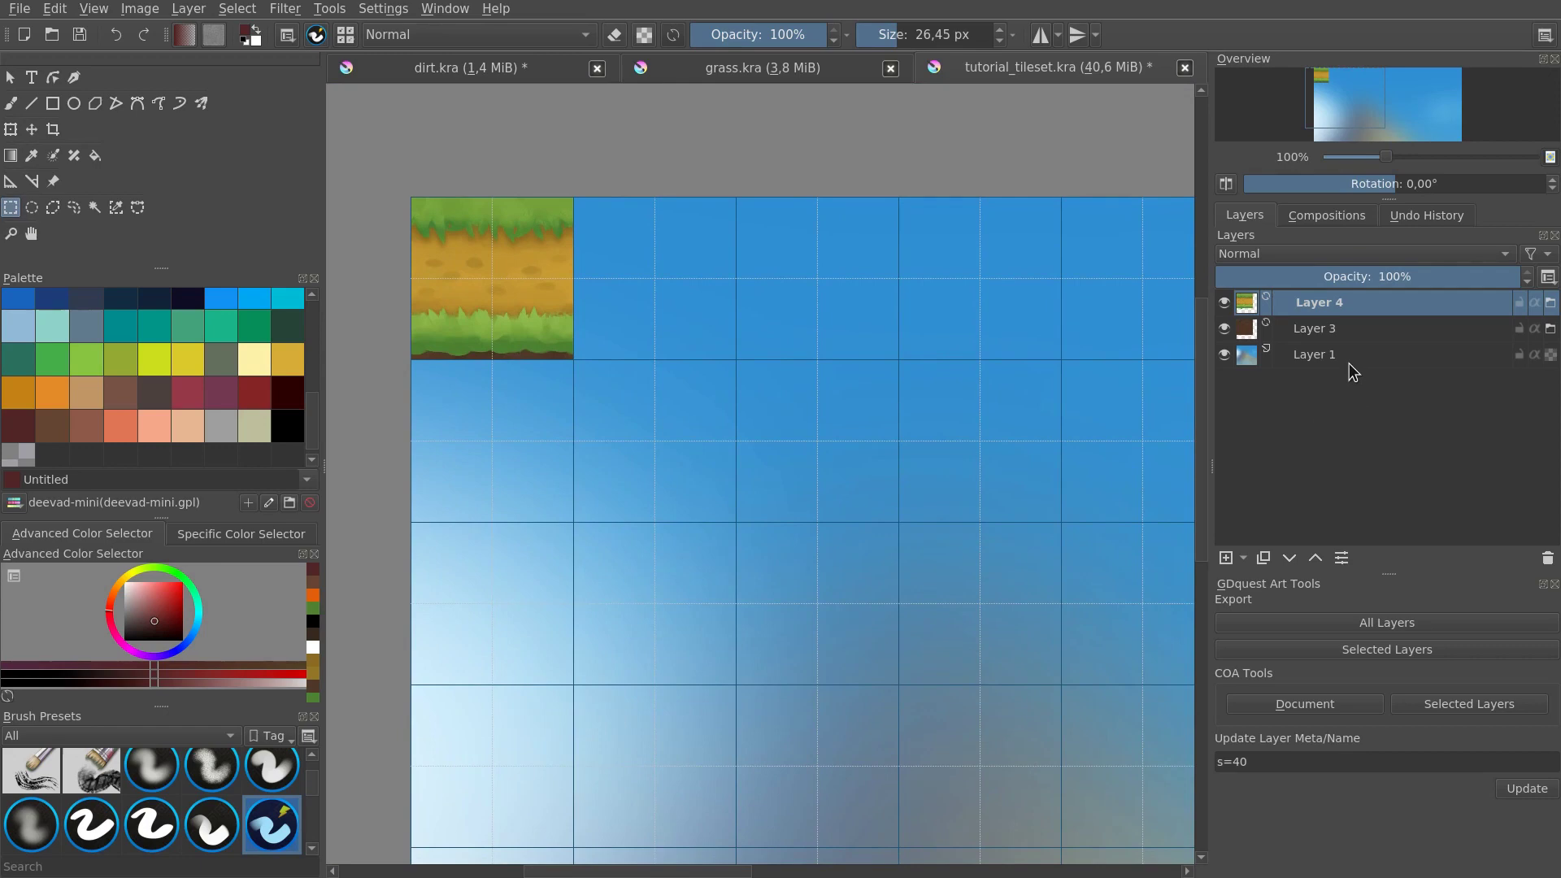
# Step: Rename the Layer 4 file layer to path and the Layer 3 file layer to dirt
pyautogui.doubleClick(1340, 302)
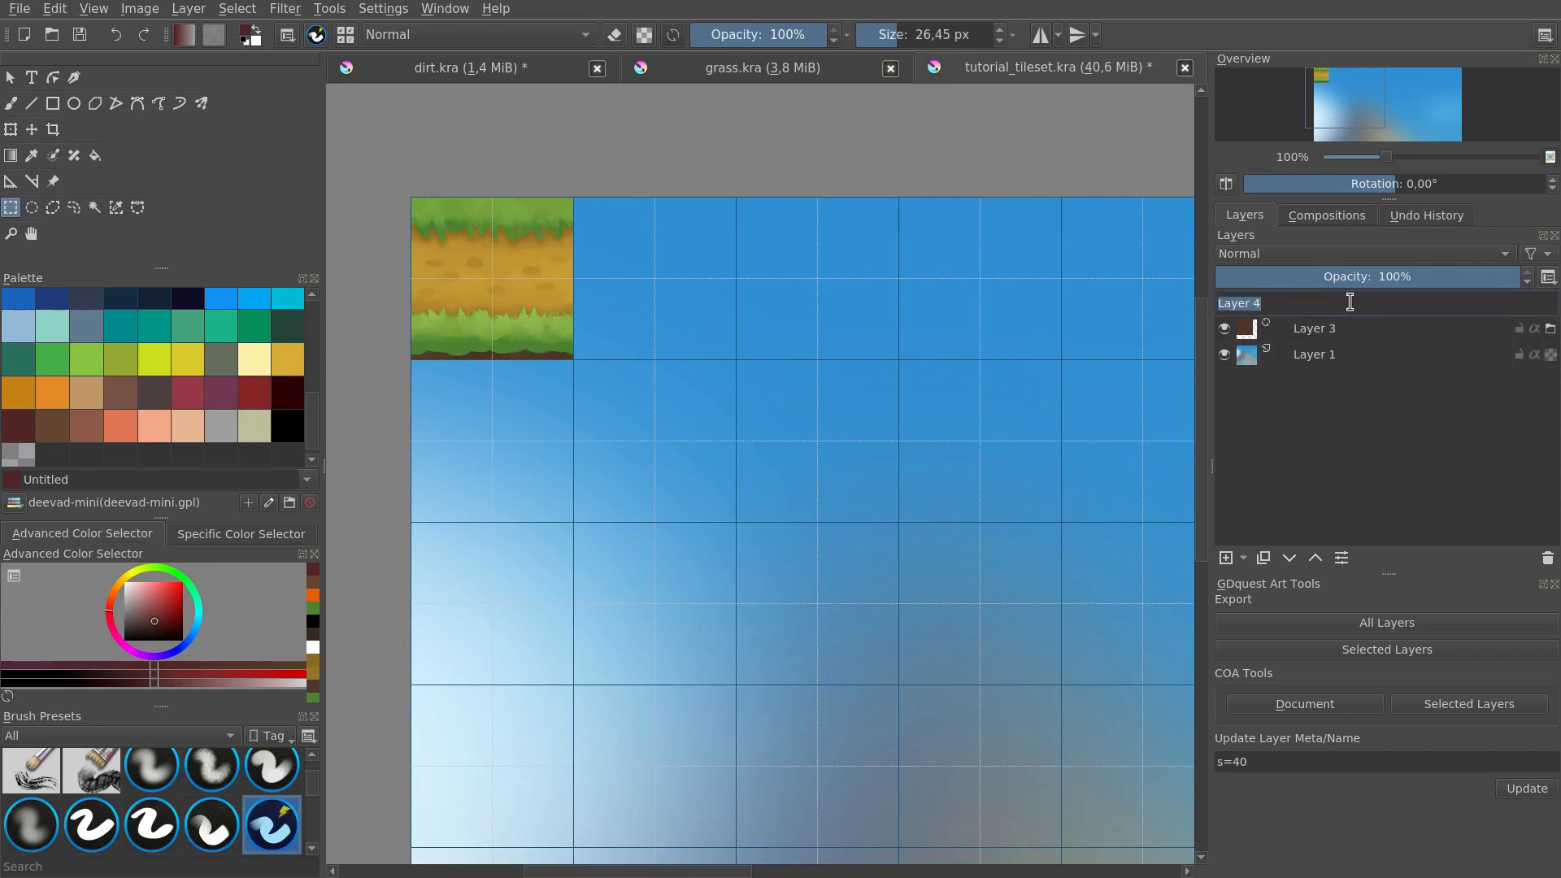
pyautogui.write('grass')
pyautogui.press('Tab')
pyautogui.write('dirt')
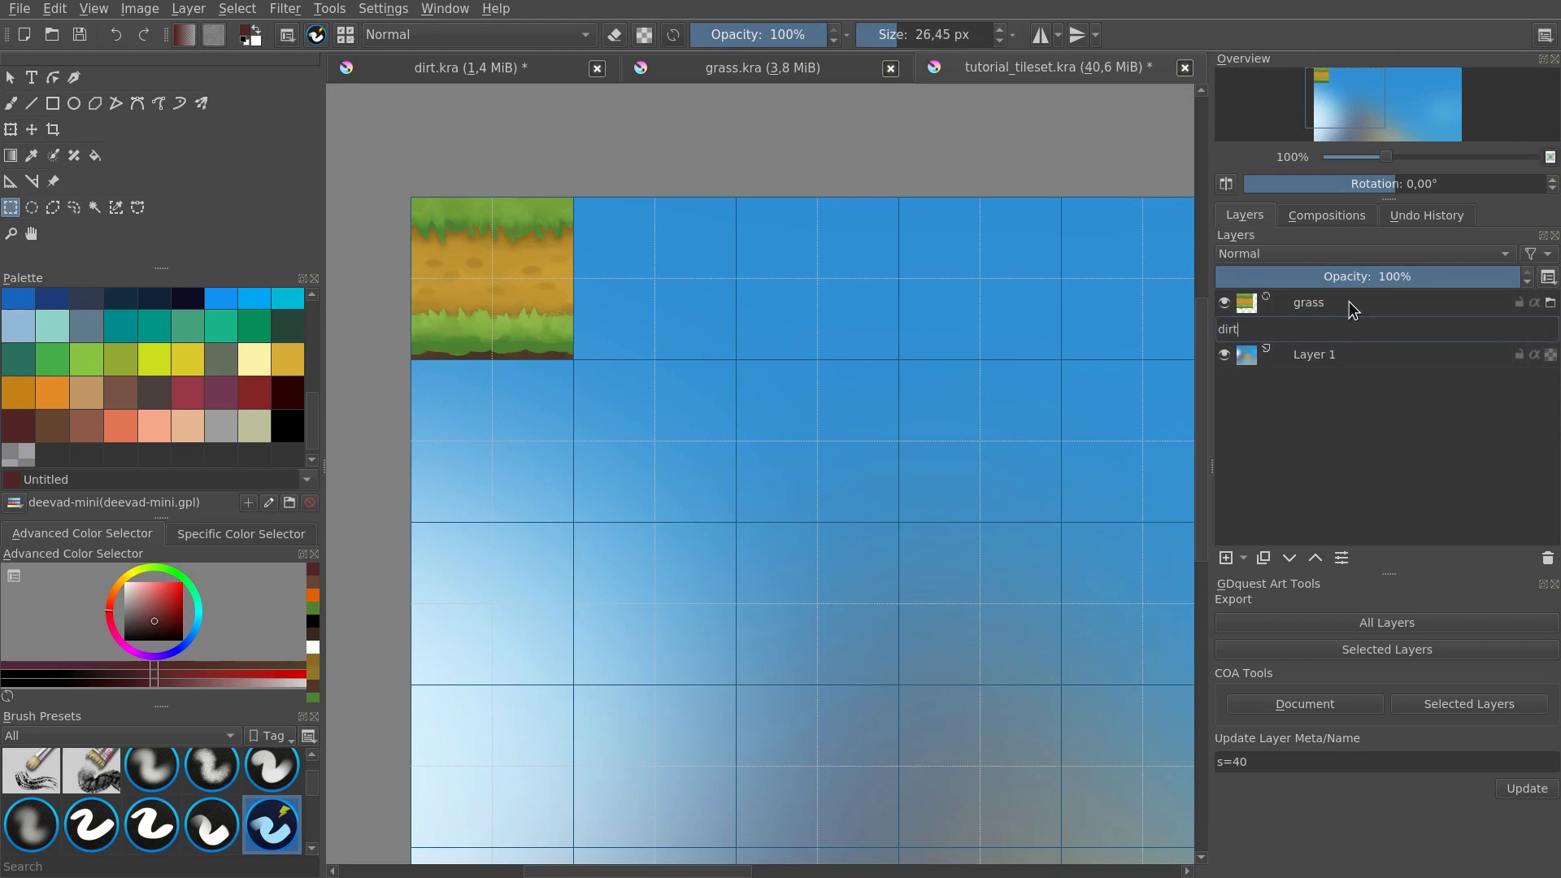
pyautogui.hotkey('shift', 'Tab')
pyautogui.write('path')
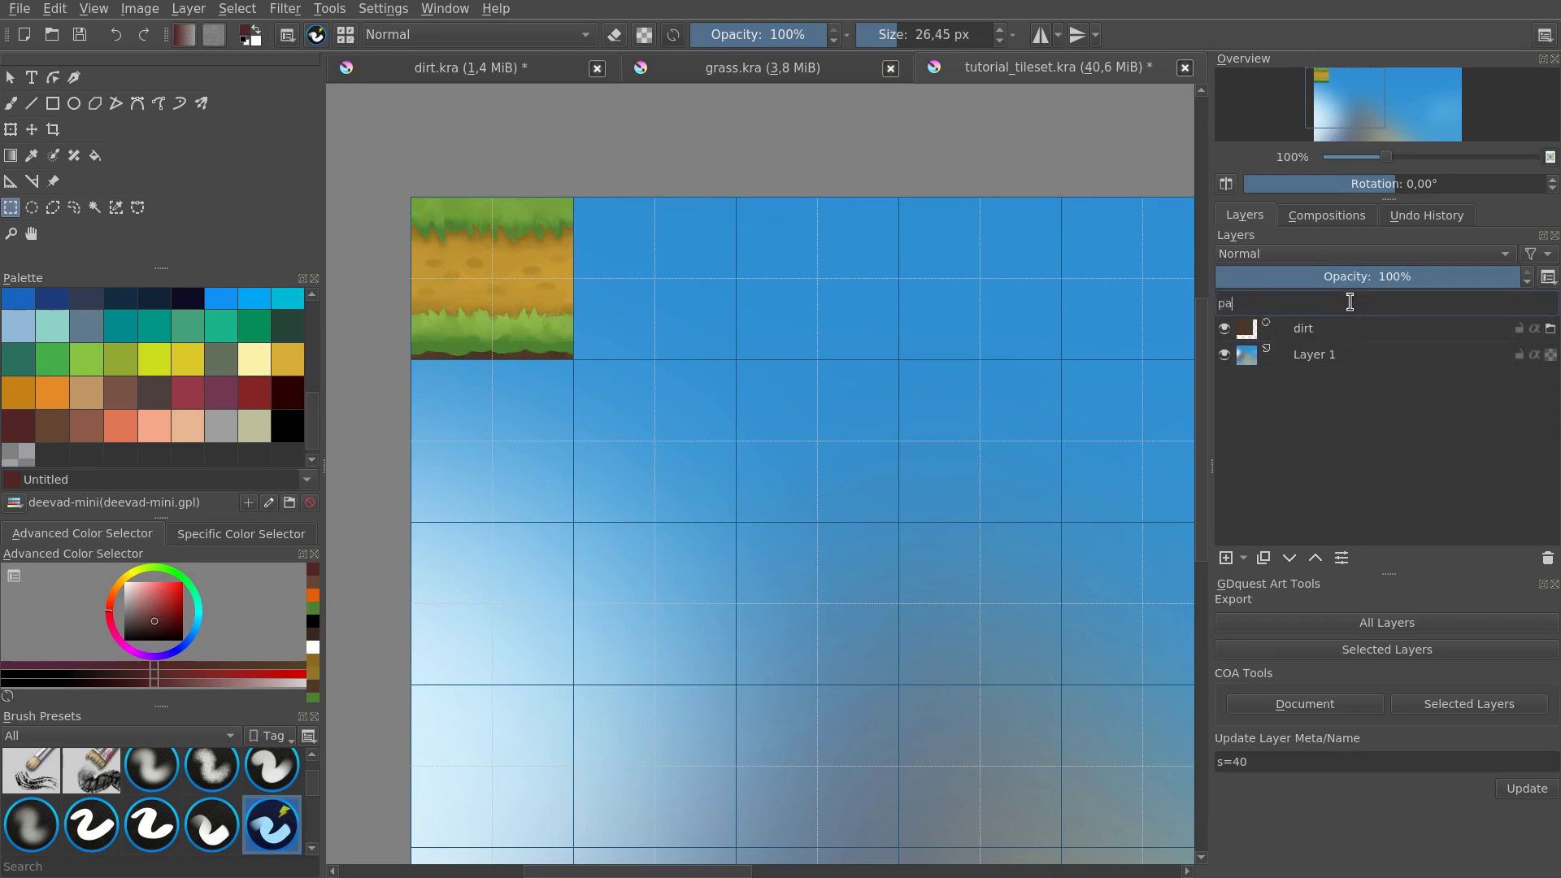
pyautogui.press('Return')
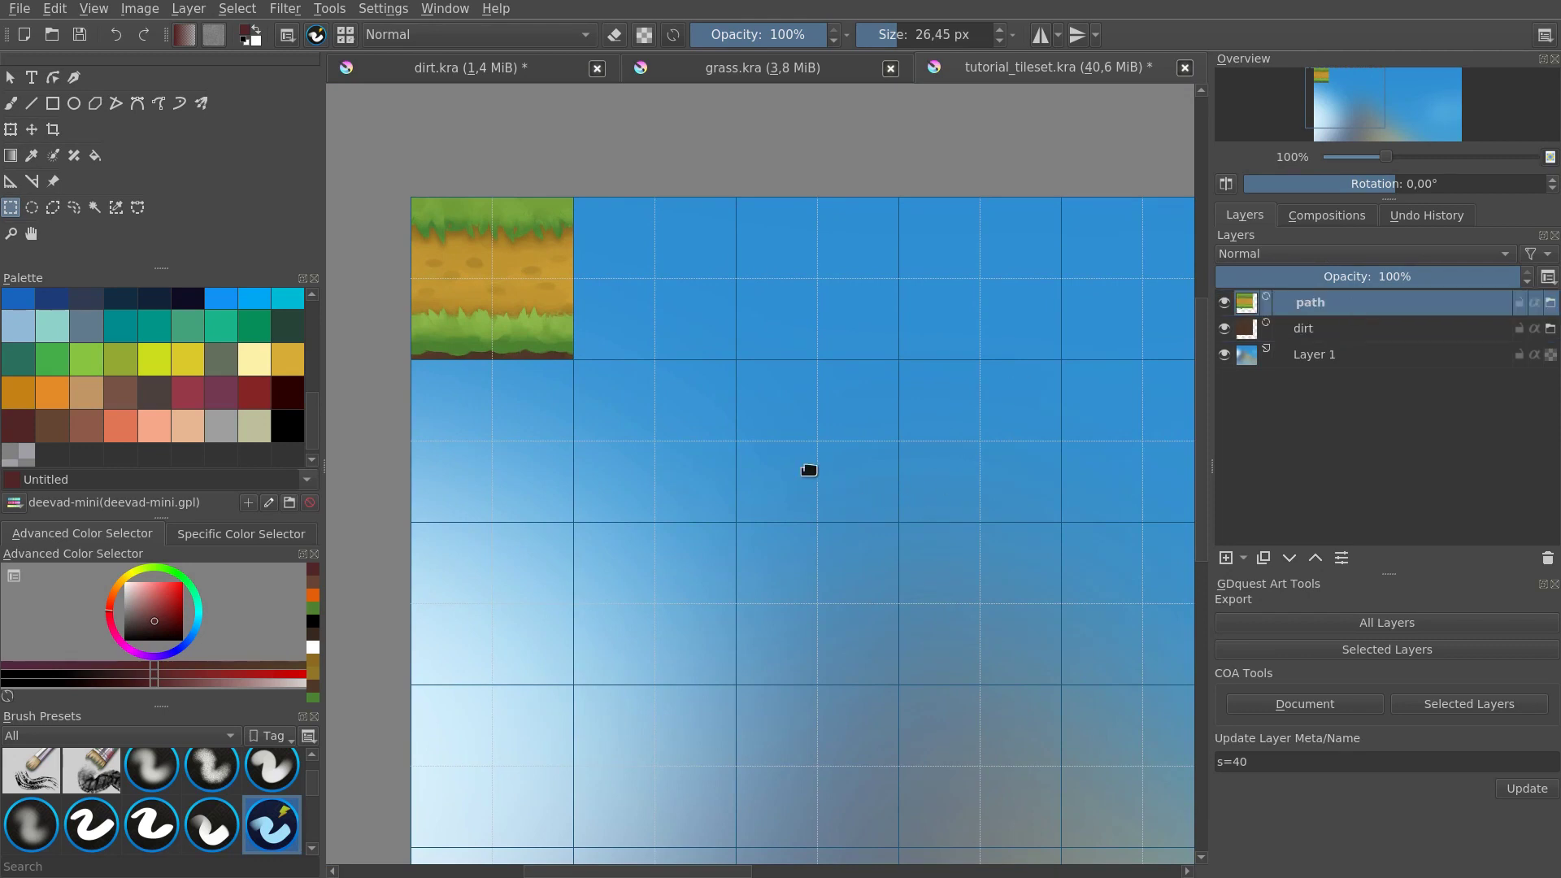
# Step: Move the dirt layer straight down by two tiles, leaving one empty tile below the path tile
pyautogui.moveTo(810, 471); pyautogui.dragTo(797, 456)
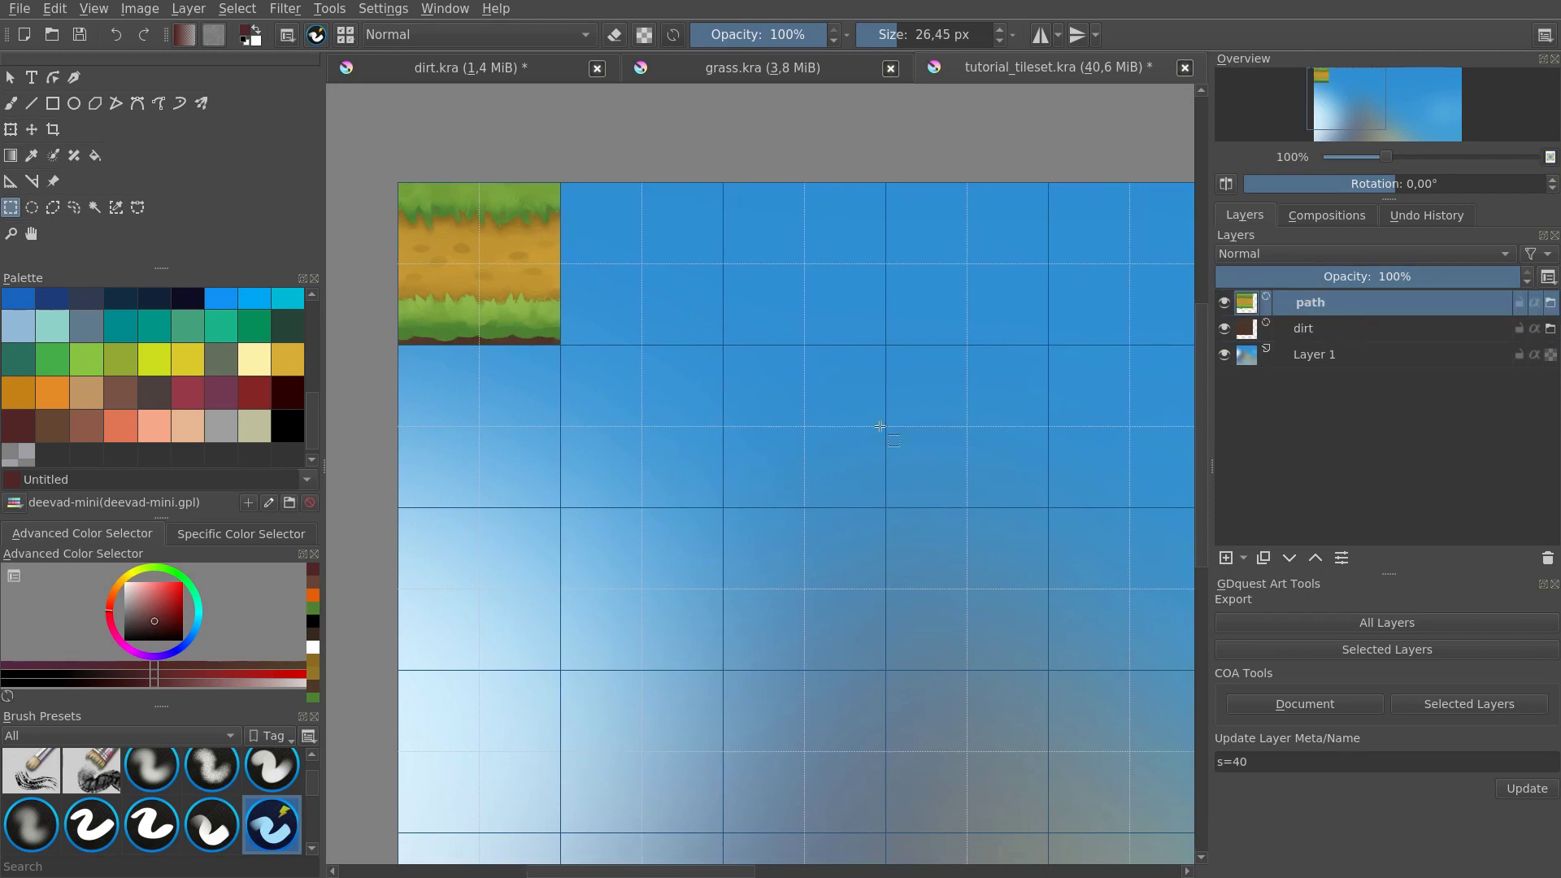
pyautogui.click(1311, 335)
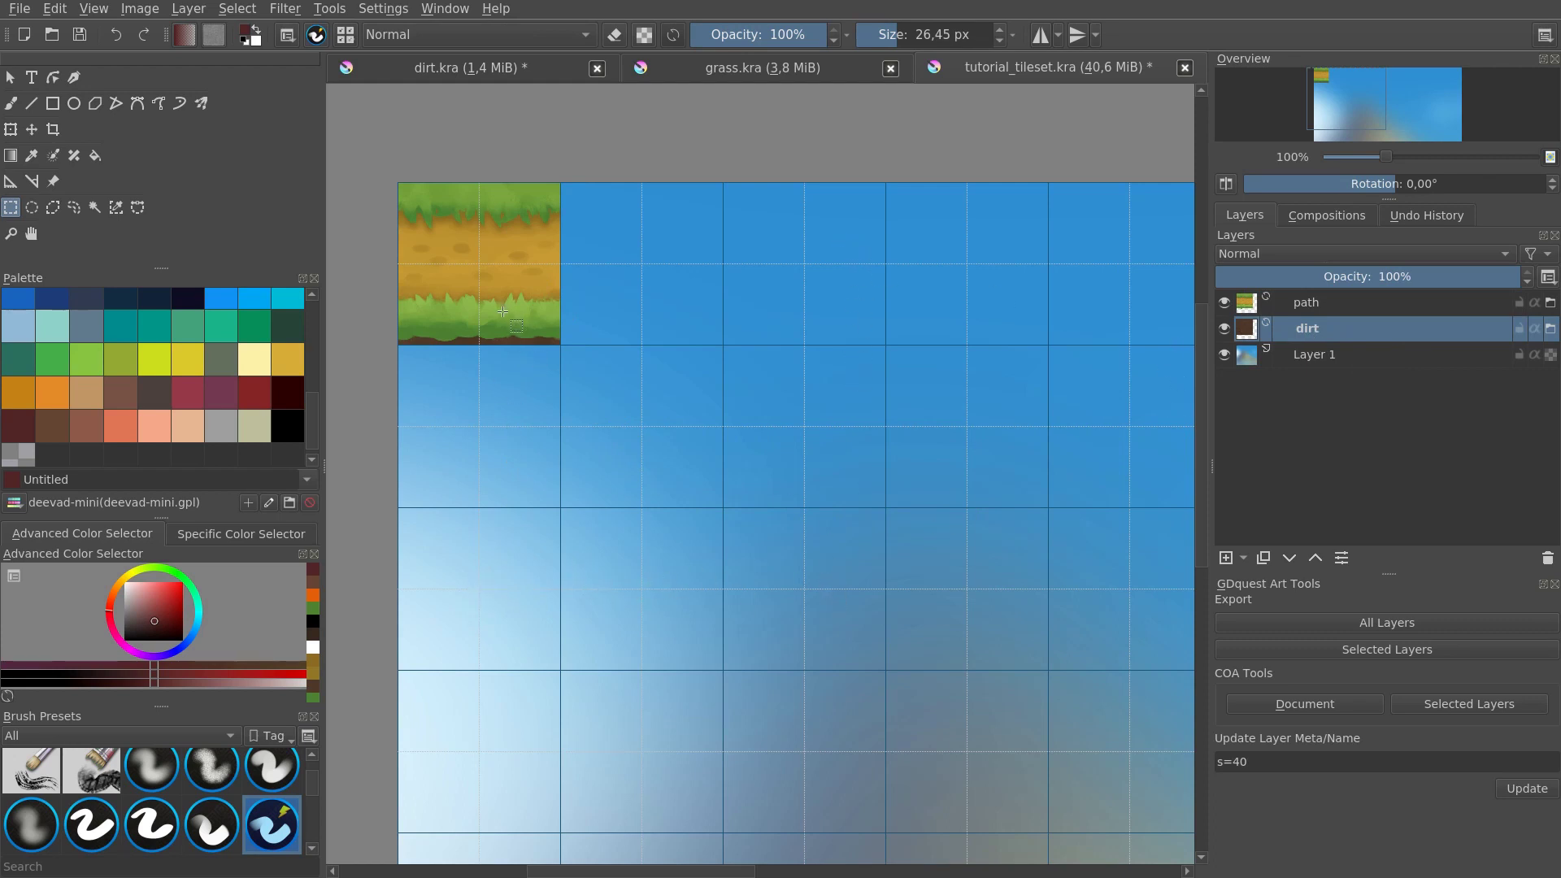
pyautogui.press('t')
pyautogui.moveTo(513, 282); pyautogui.dragTo(582, 601)
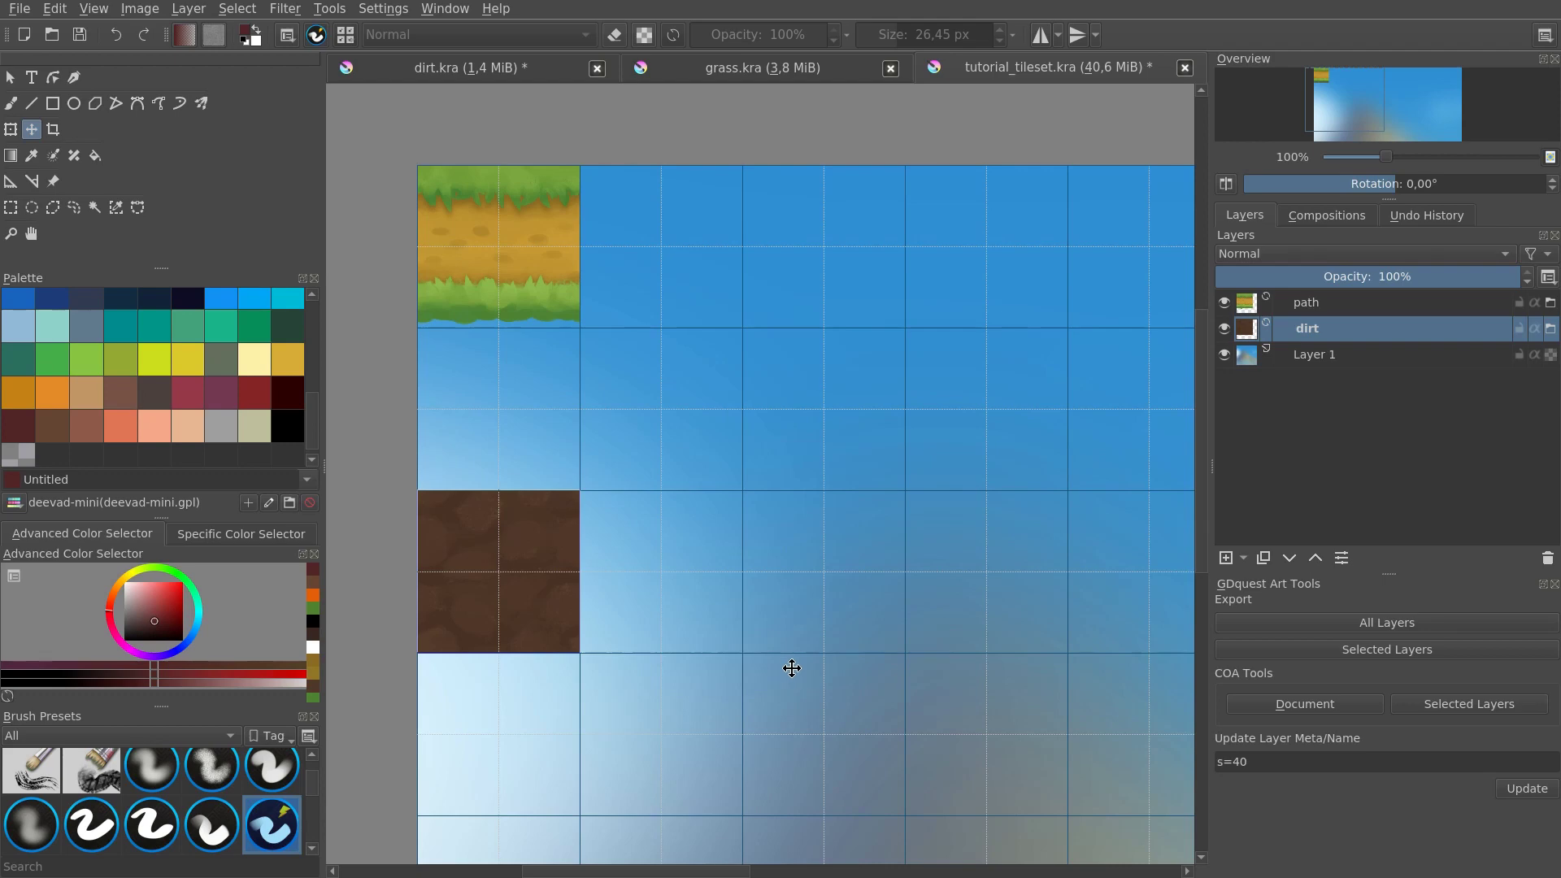
# Step: Create a clones array of the dirt layer with 3 columns and 3 rows
pyautogui.moveTo(848, 534); pyautogui.dragTo(809, 517)
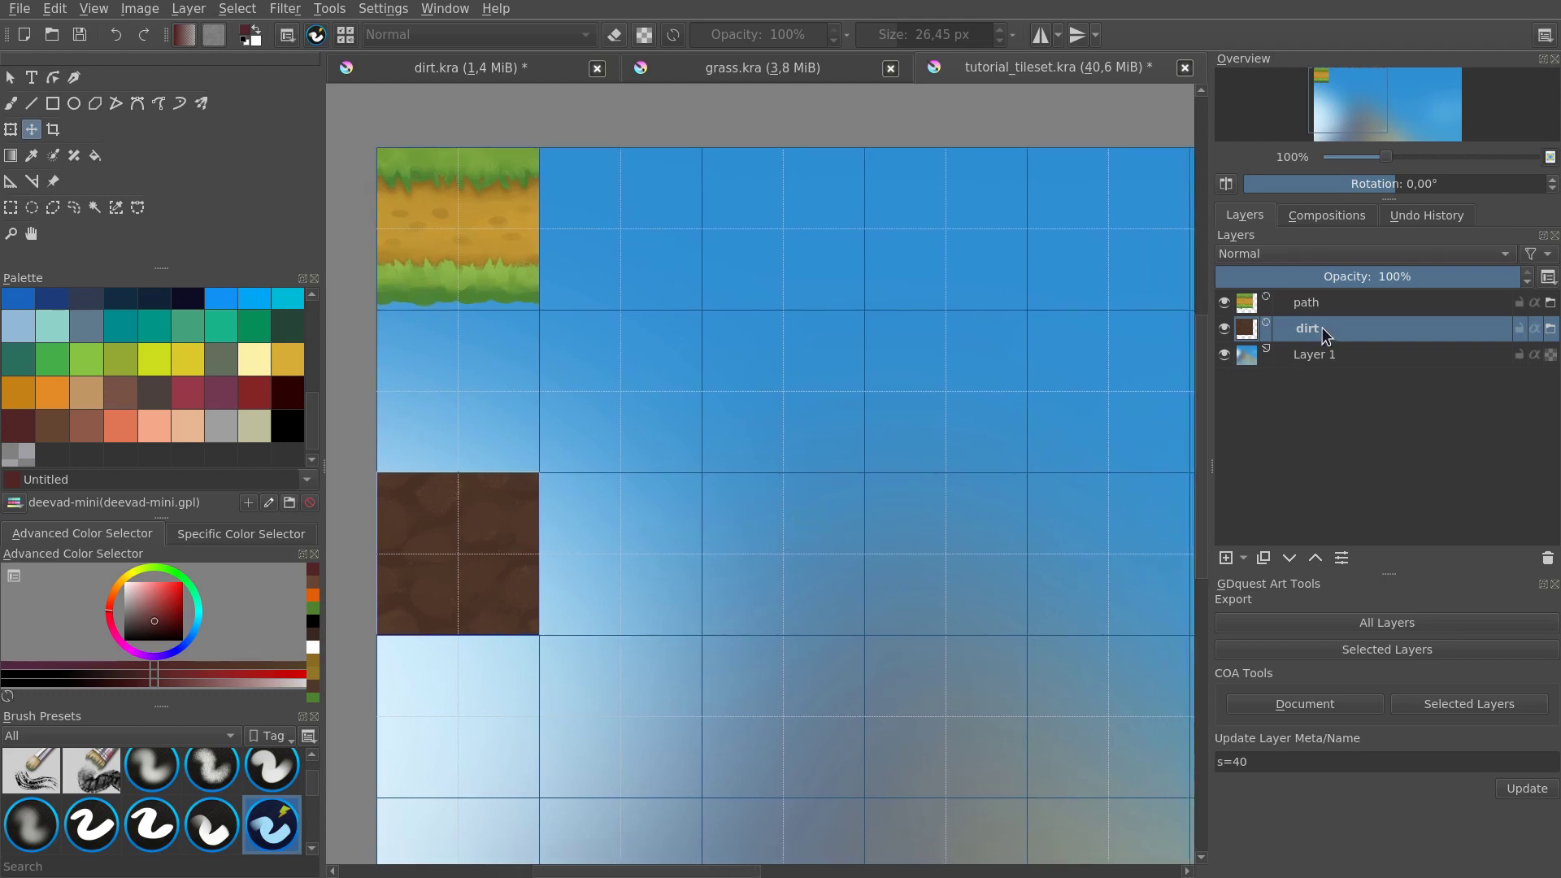
pyautogui.click(184, 9)
pyautogui.moveTo(286, 254)
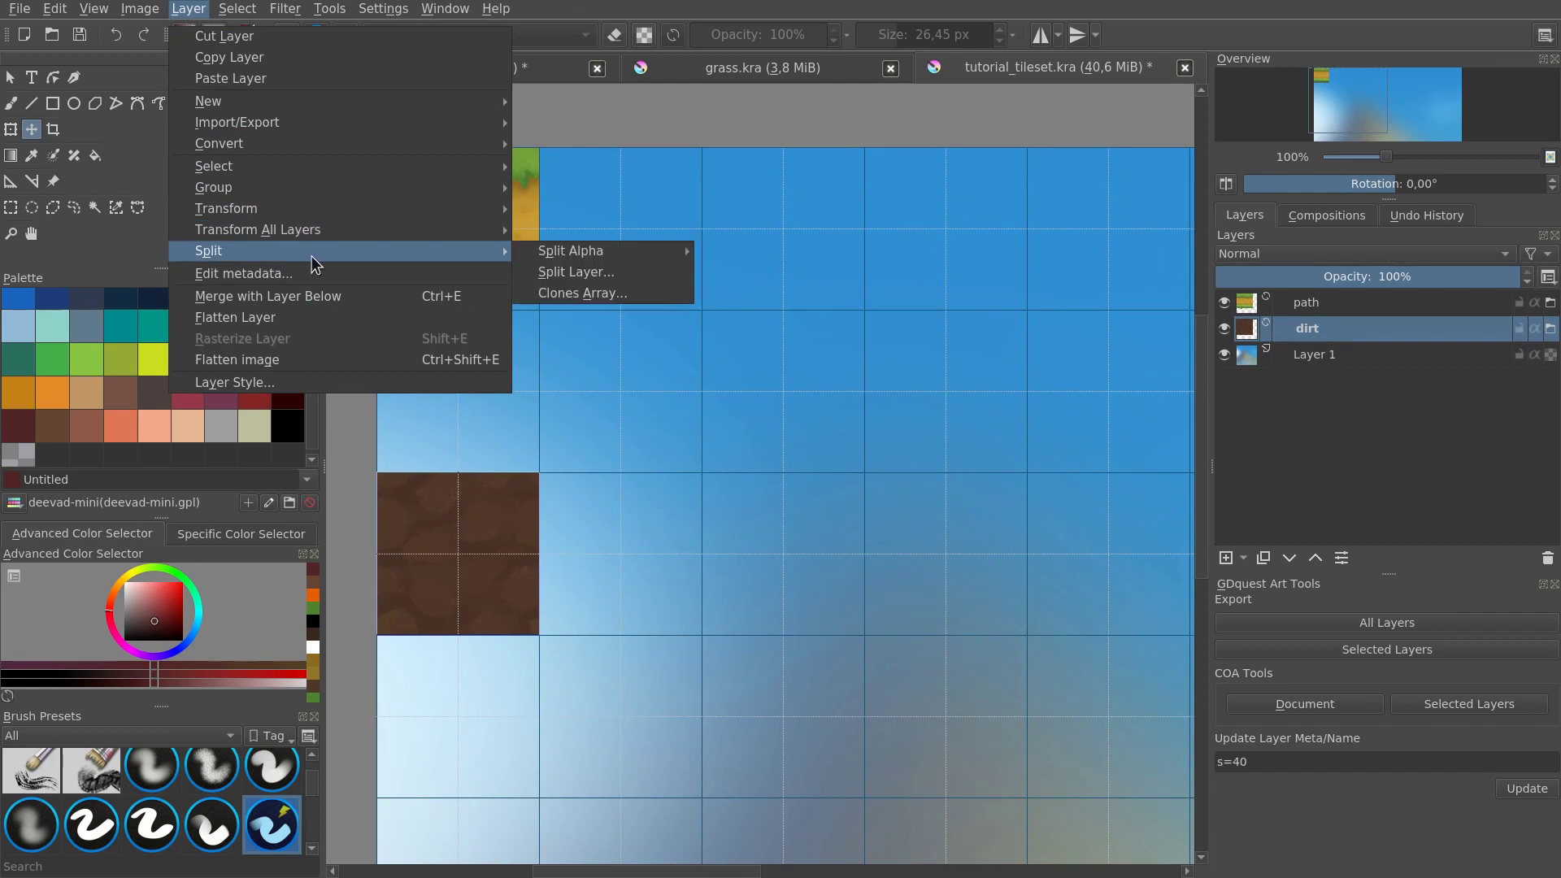
pyautogui.click(584, 293)
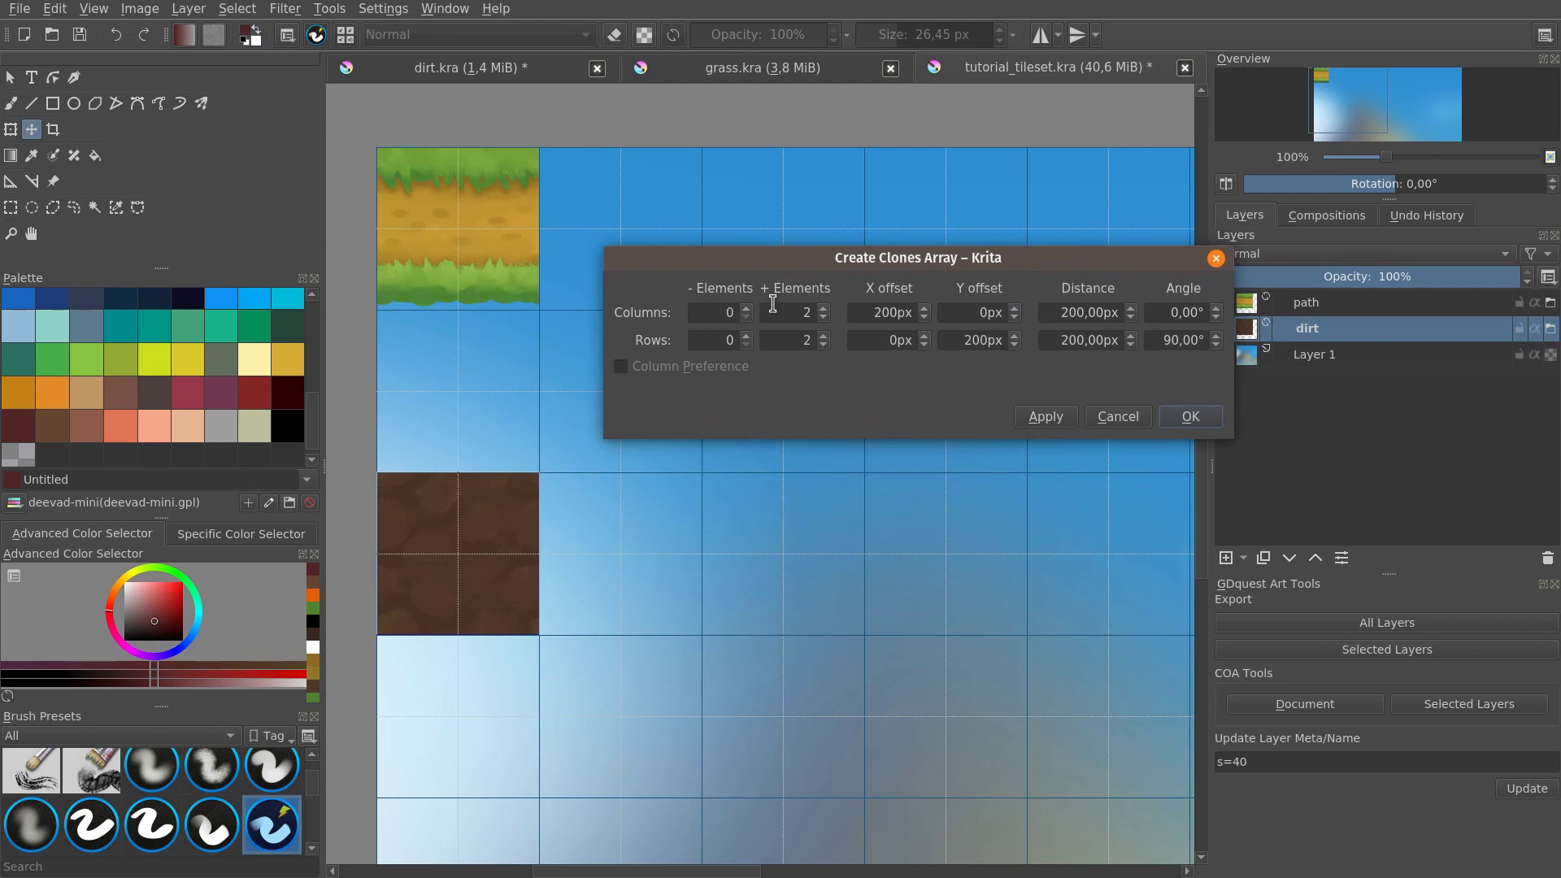
pyautogui.doubleClick(807, 312)
pyautogui.write('3')
pyautogui.click(801, 340)
pyautogui.press('BackSpace')
pyautogui.write('3')
pyautogui.moveTo(868, 311); pyautogui.dragTo(1016, 337)
pyautogui.click(958, 349)
pyautogui.write('-')
pyautogui.click(1046, 417)
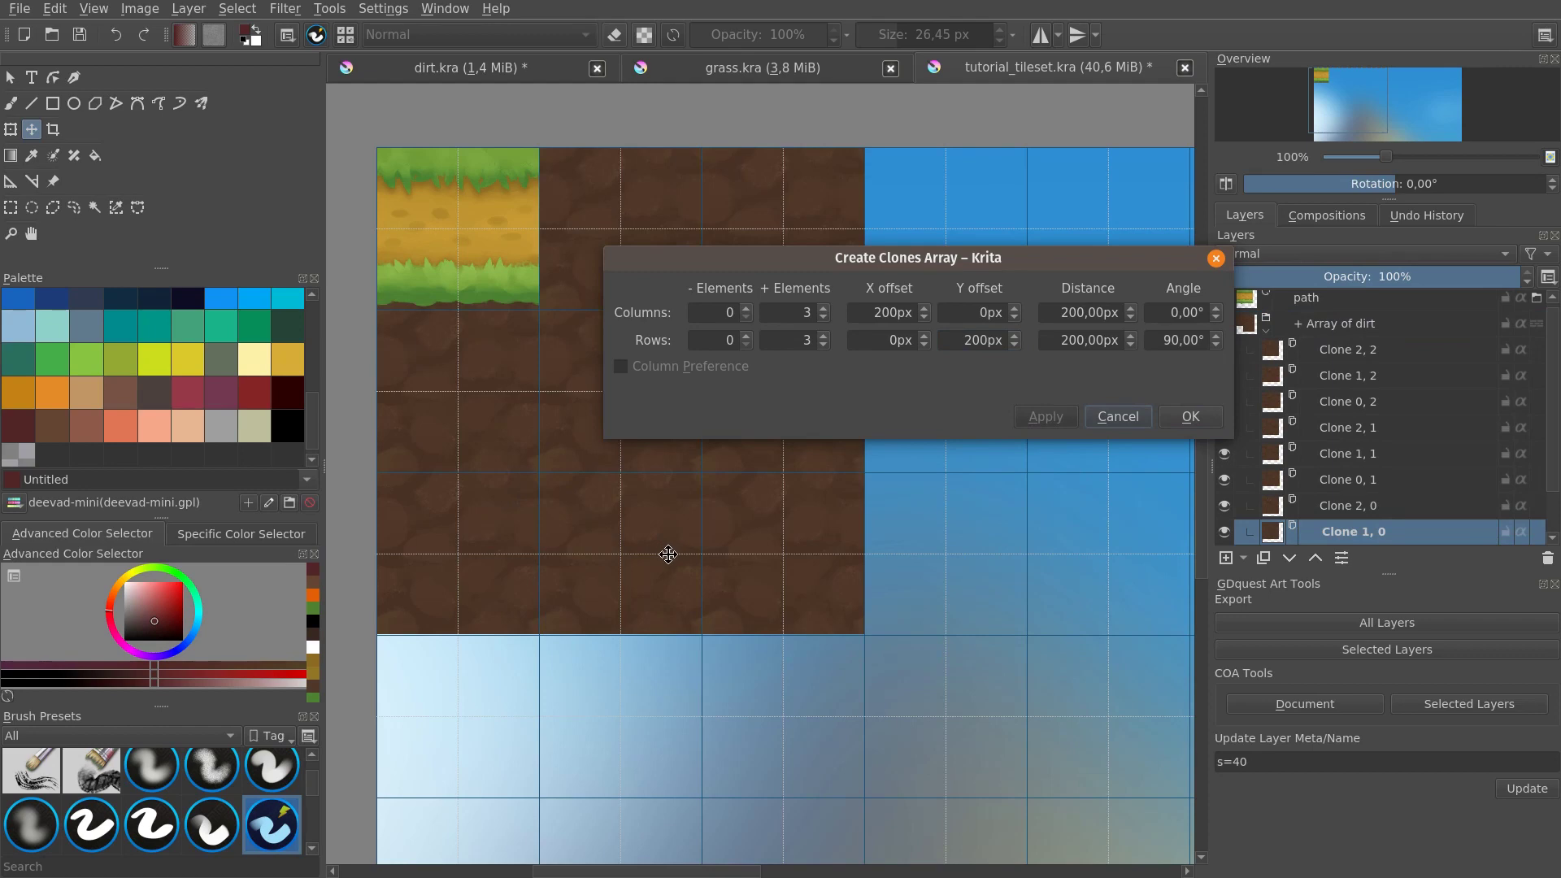
pyautogui.click(1192, 417)
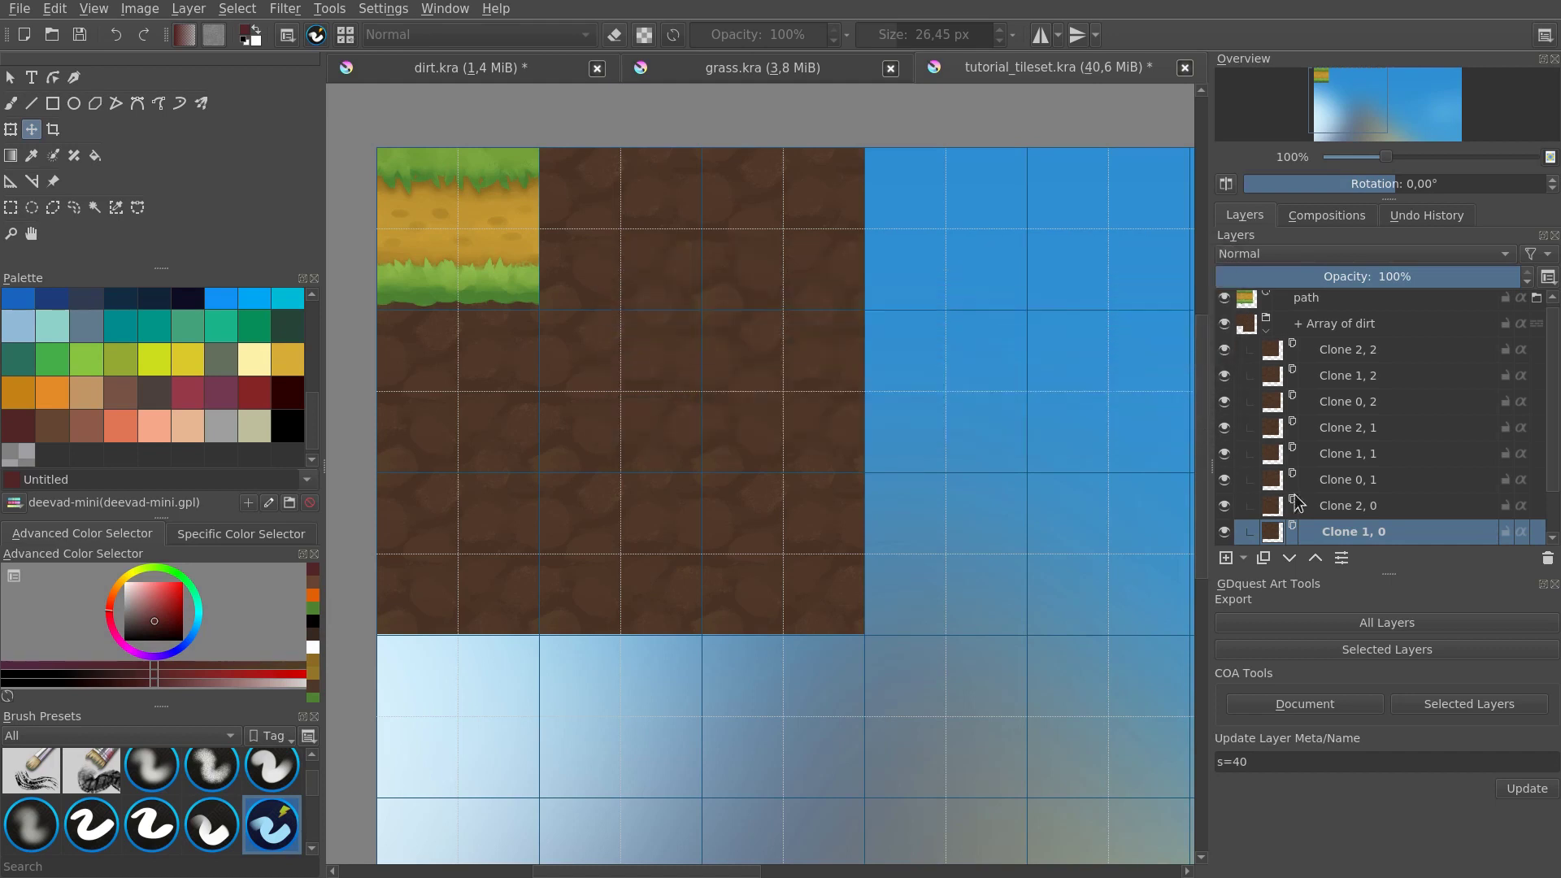
# Step: Move the original dirt layer into the Array of dirt group and collapse the group
pyautogui.scroll(-2, 1533, 398)
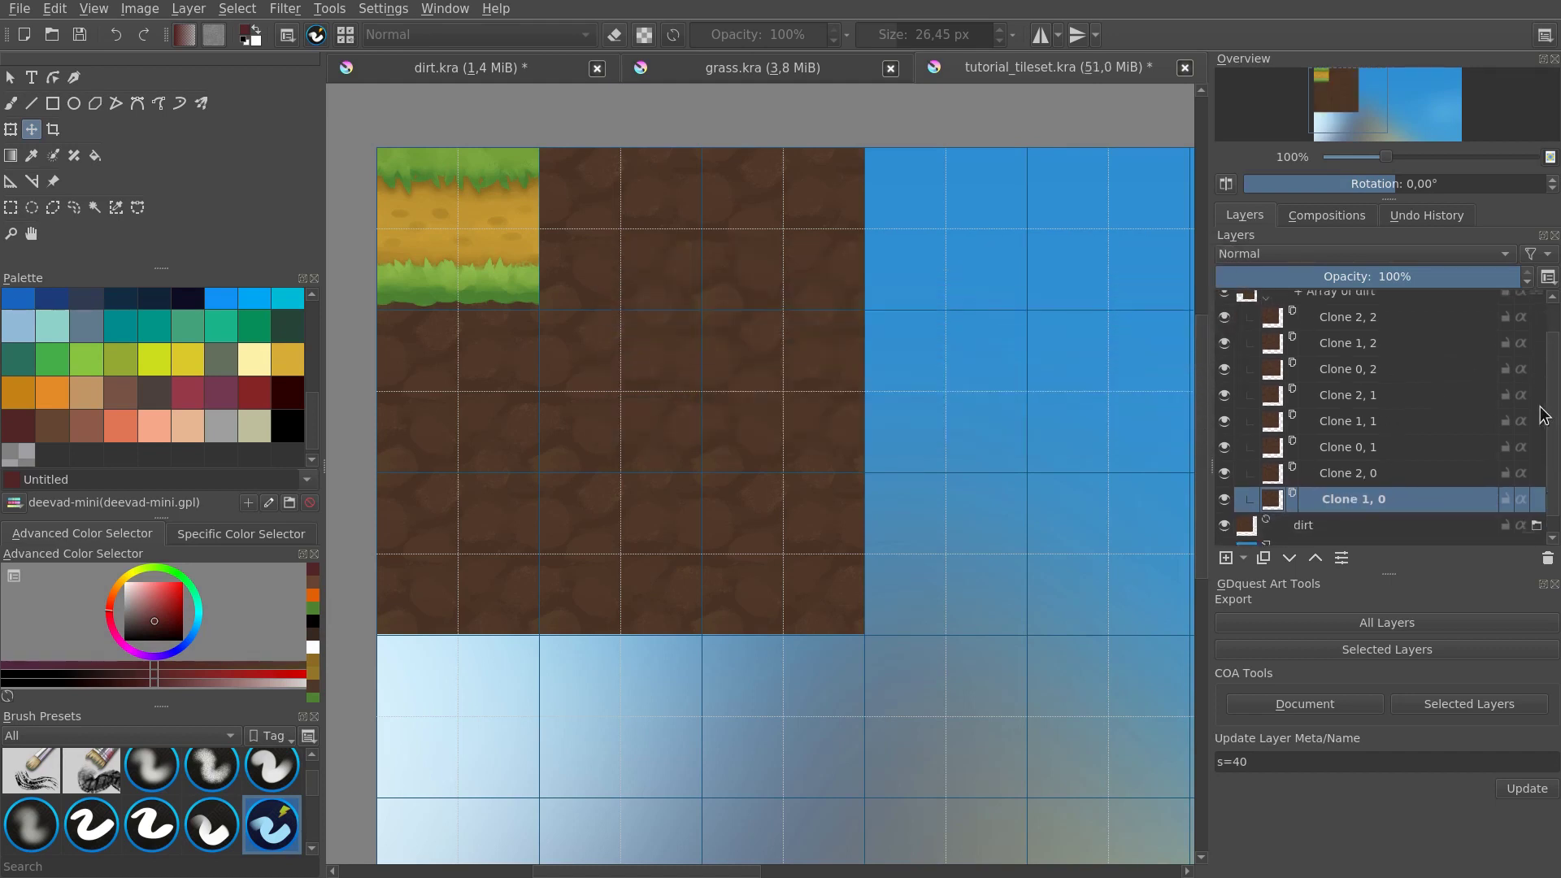
pyautogui.click(1288, 509)
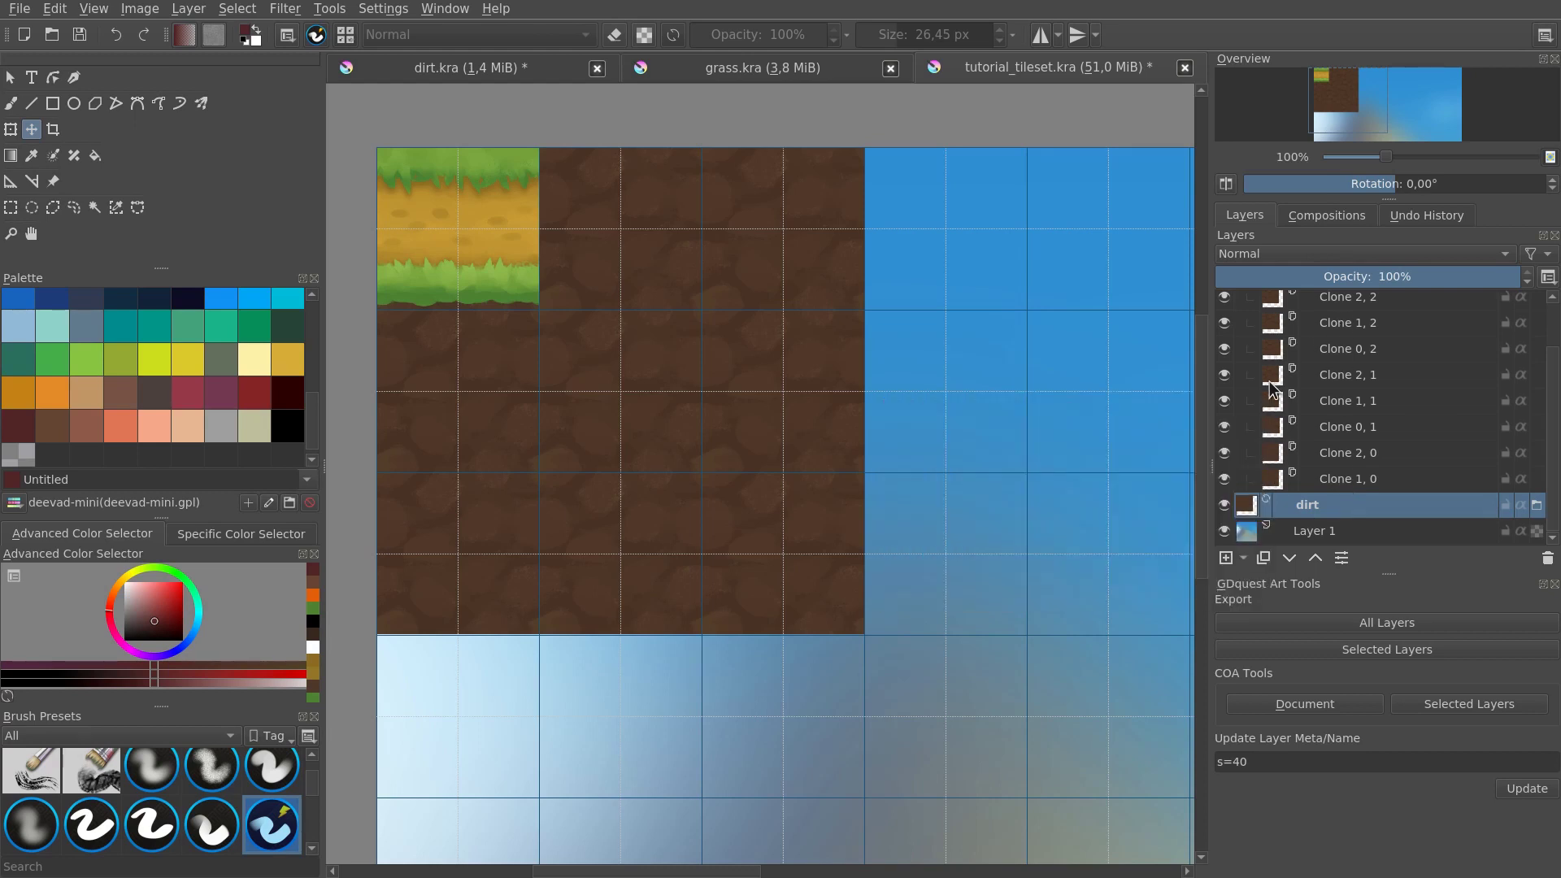
pyautogui.hotkey('ctrl', 'pageup')
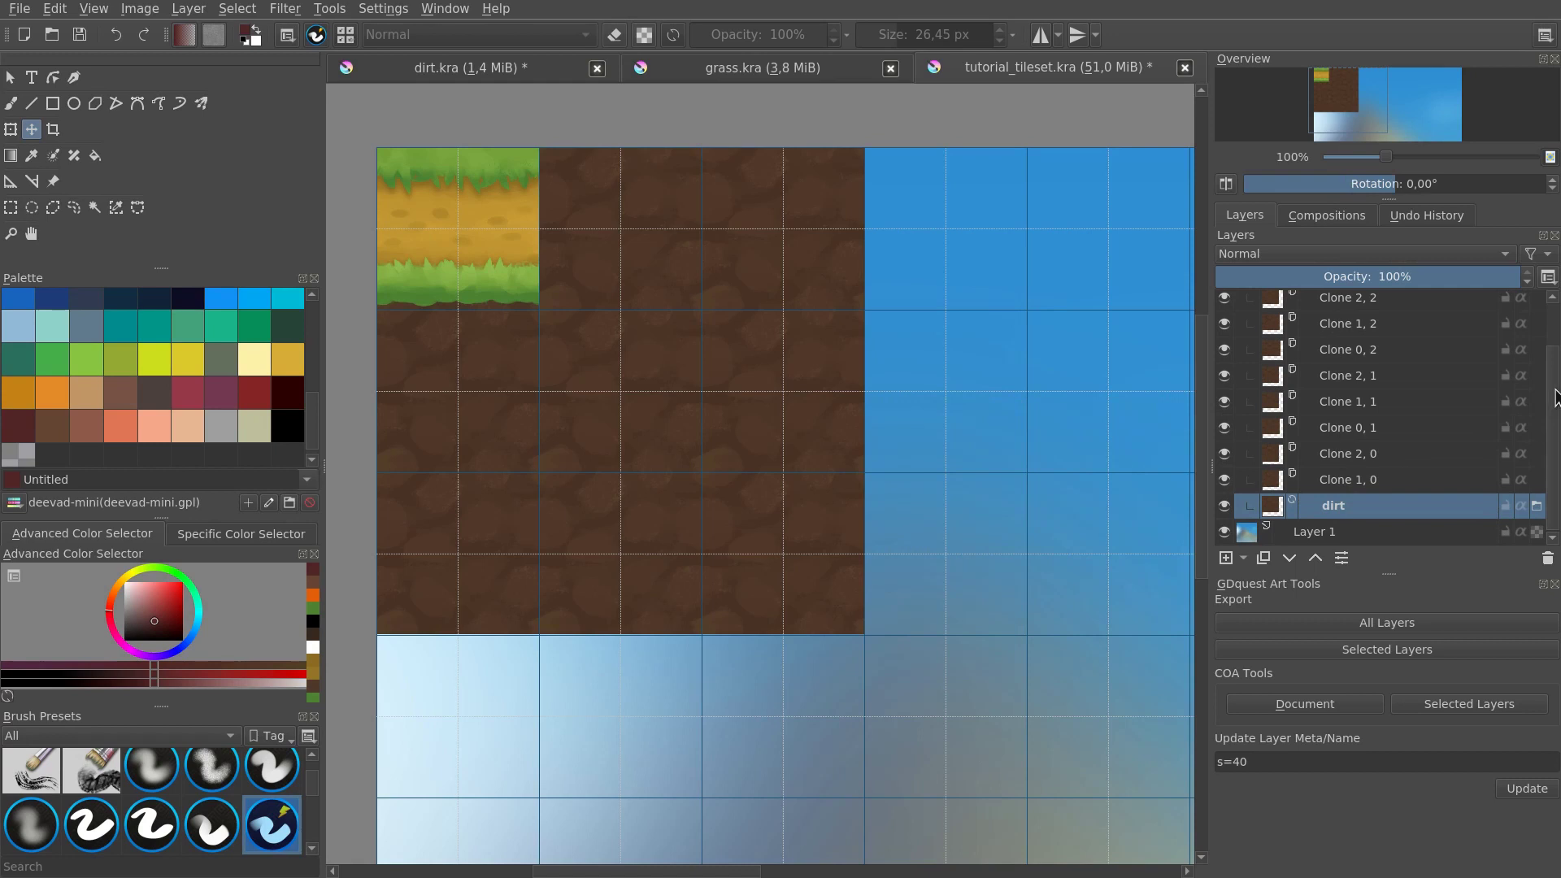
pyautogui.scroll(2, 1554, 320)
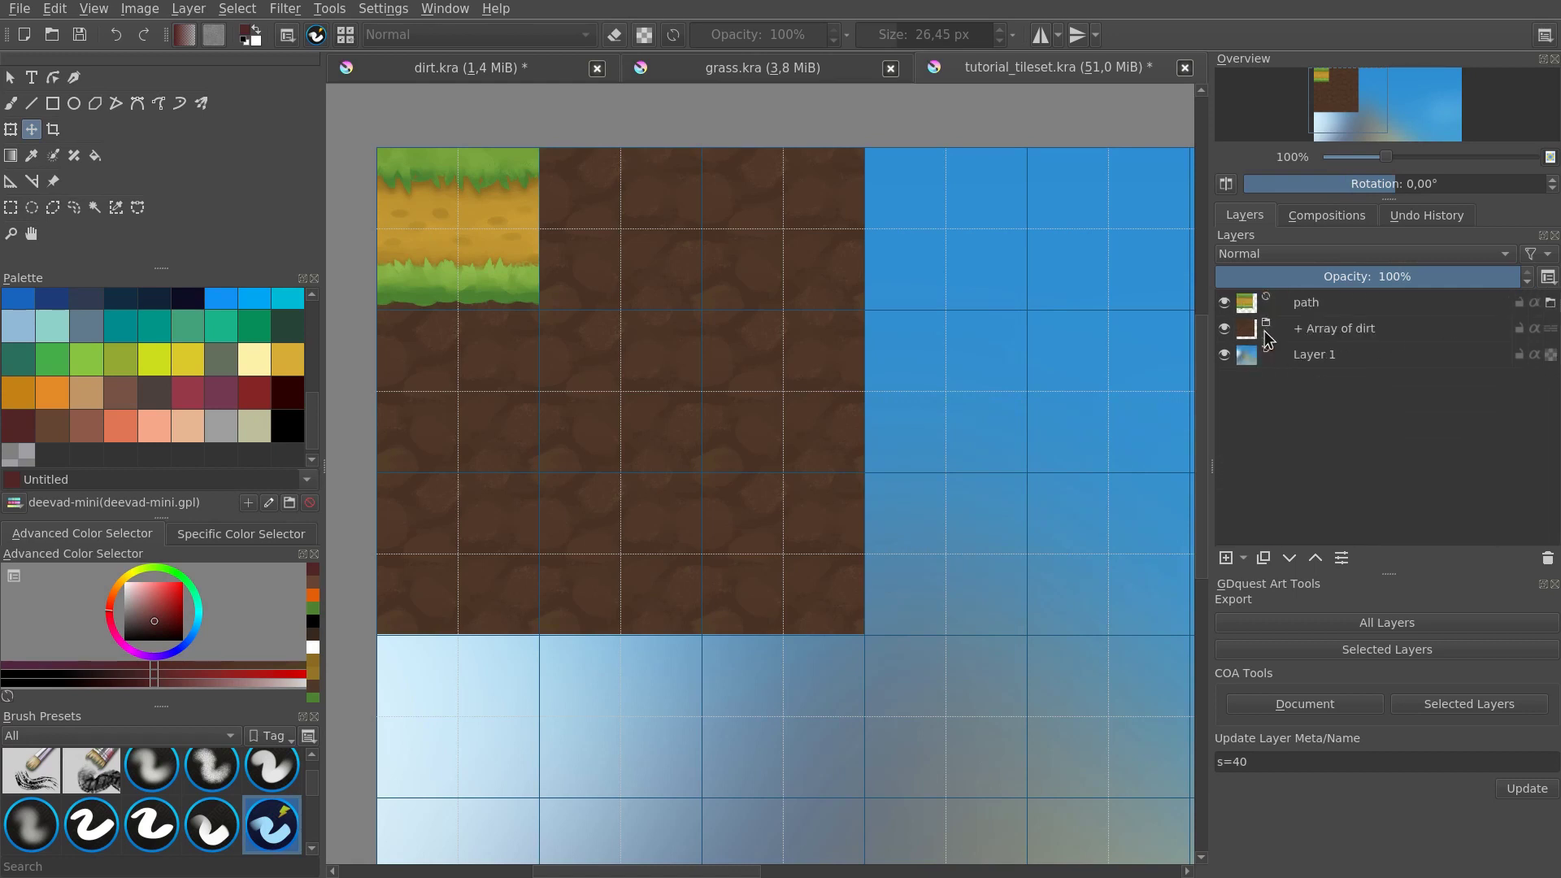
pyautogui.click(1371, 343)
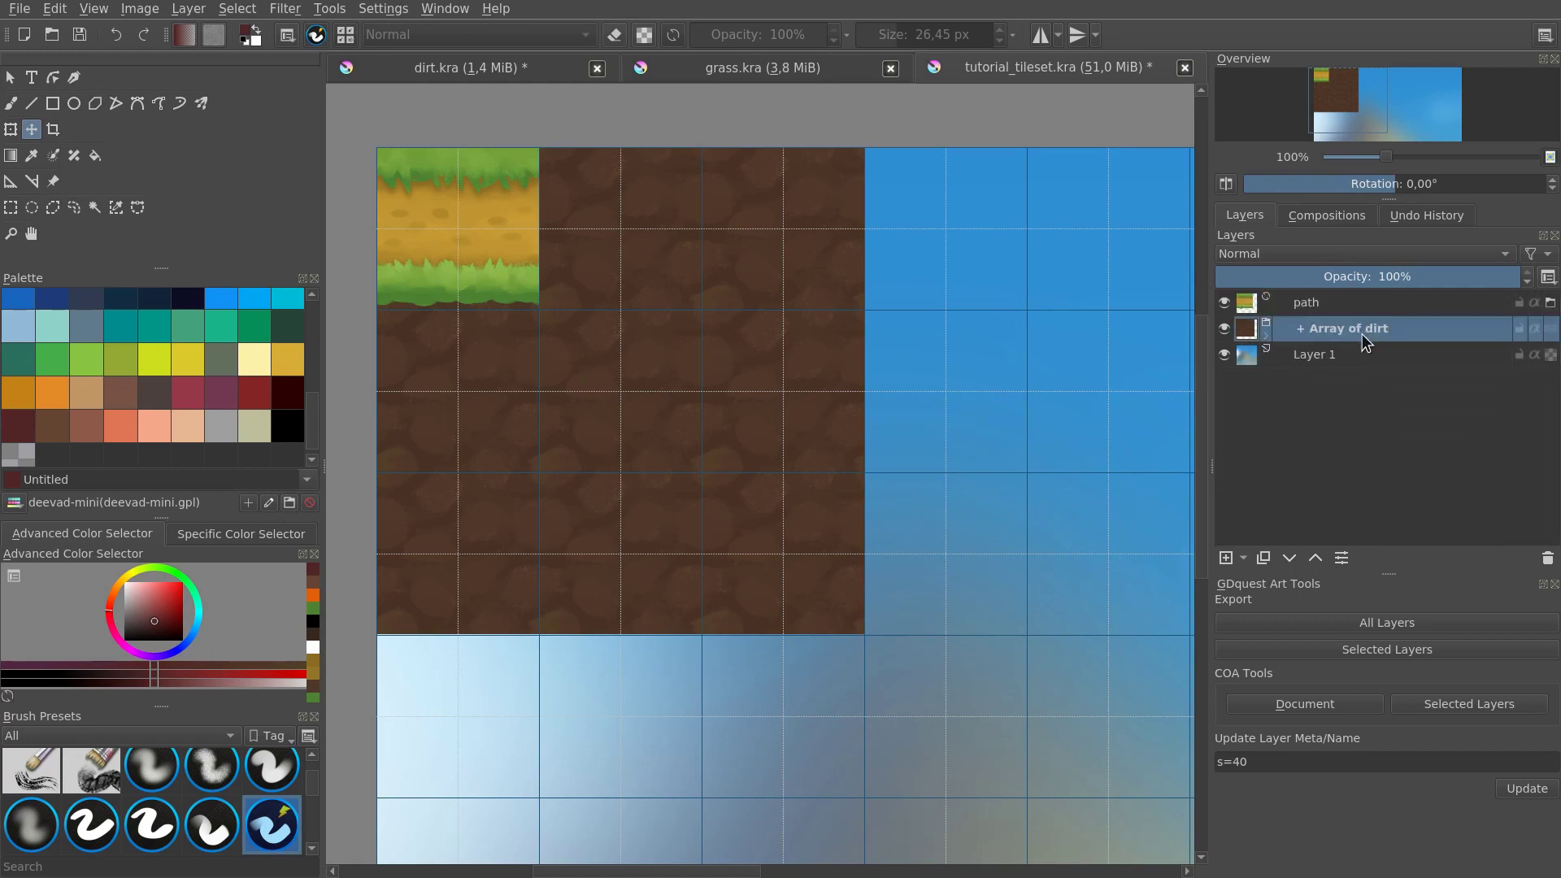
# Step: Create a clones array of the path layer with 3 columns and 1 row, and move the path layer into the array's group
pyautogui.click(1306, 307)
pyautogui.moveTo(818, 436); pyautogui.dragTo(826, 491)
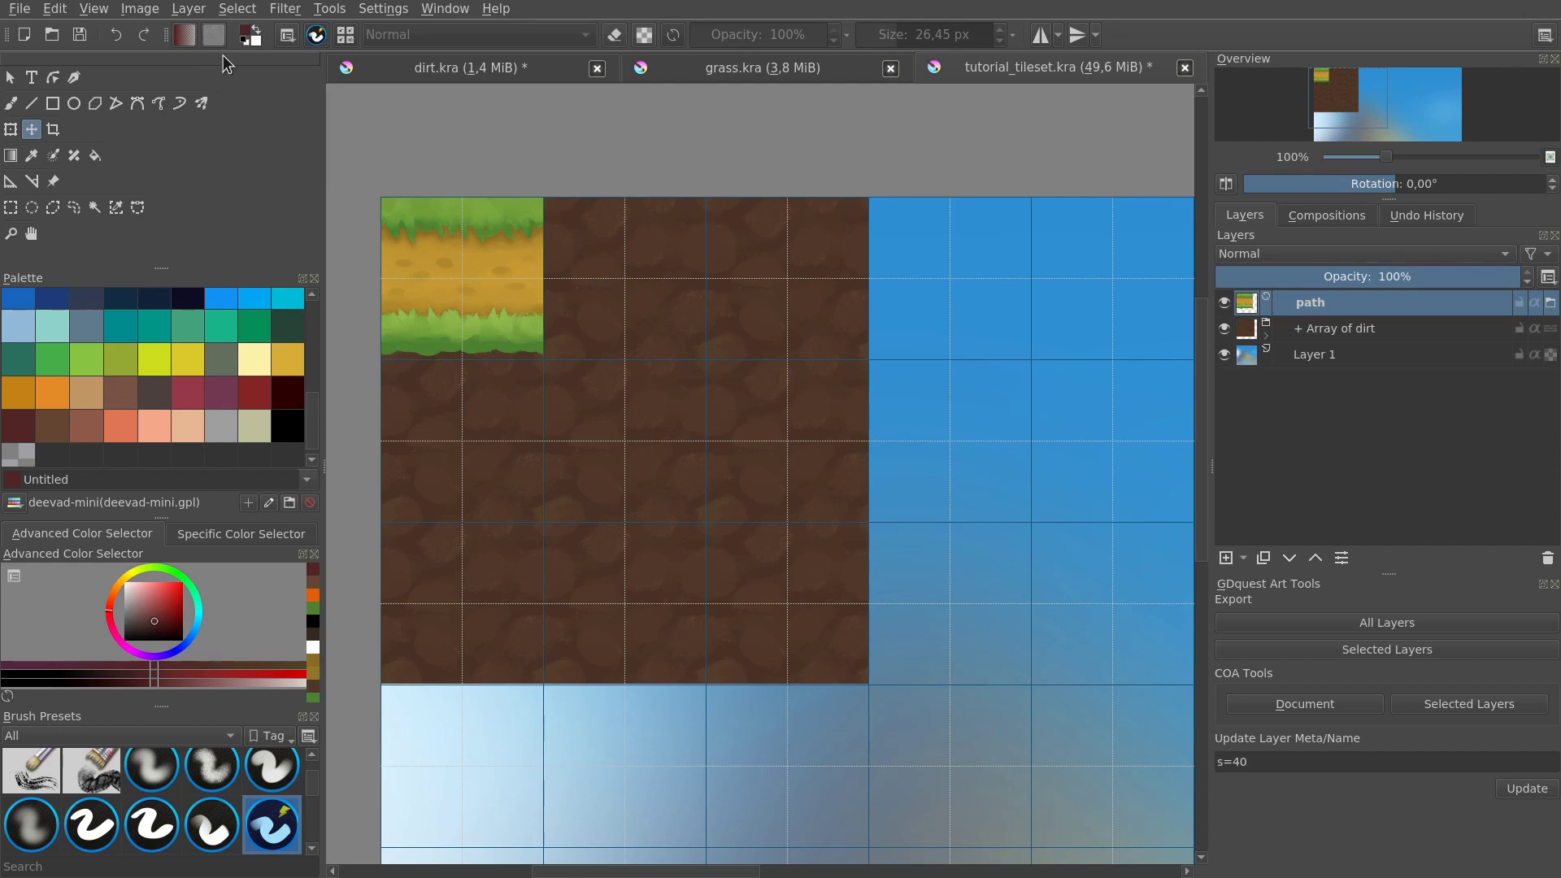
pyautogui.click(188, 9)
pyautogui.moveTo(312, 252)
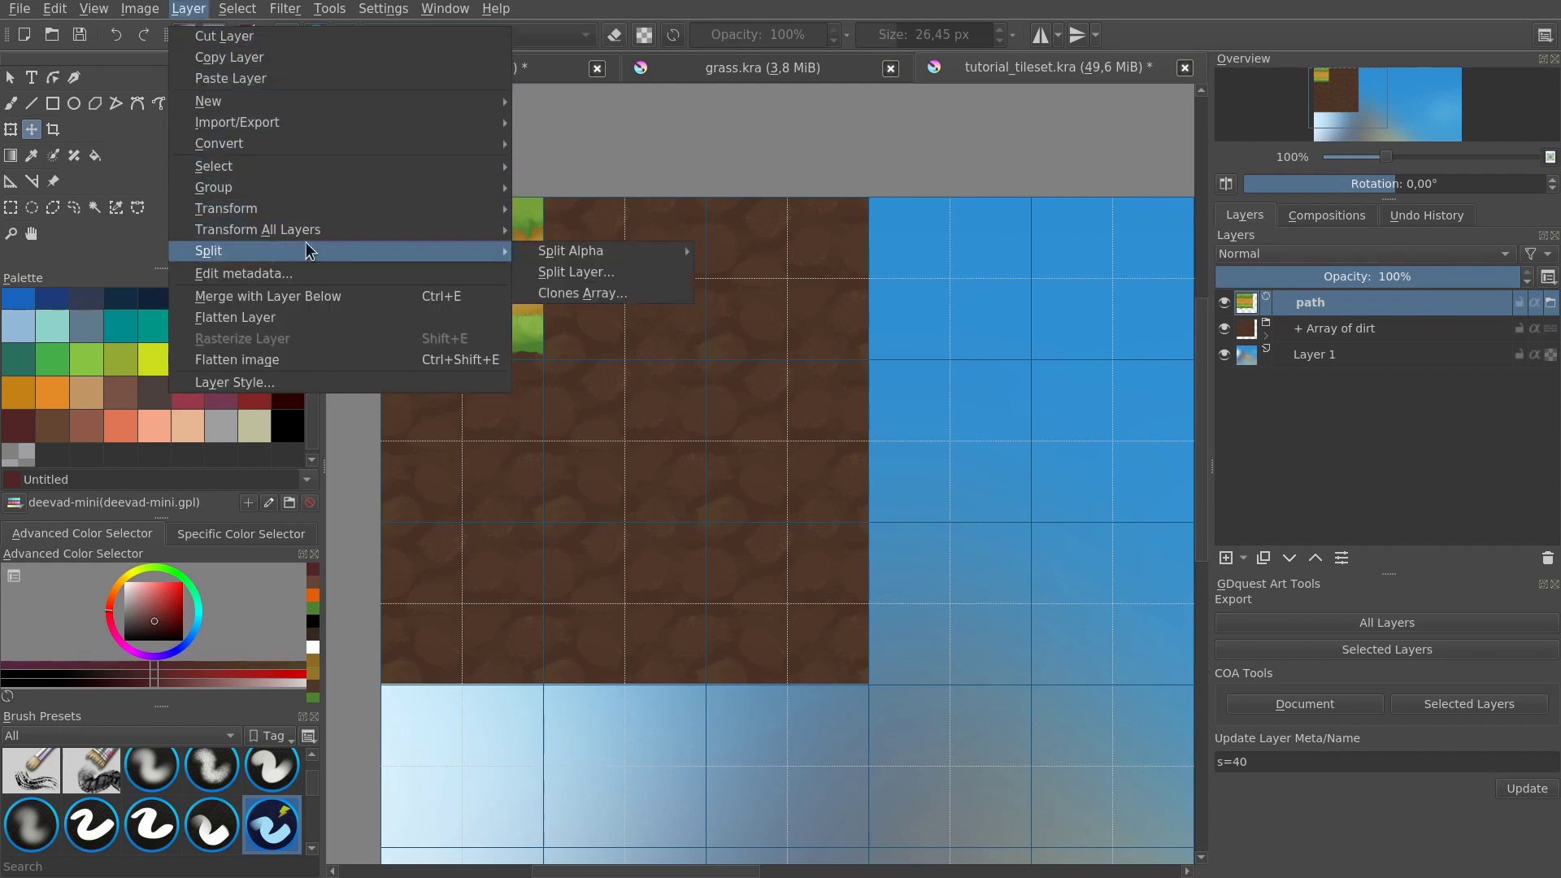
pyautogui.click(569, 293)
pyautogui.moveTo(776, 342); pyautogui.dragTo(982, 363)
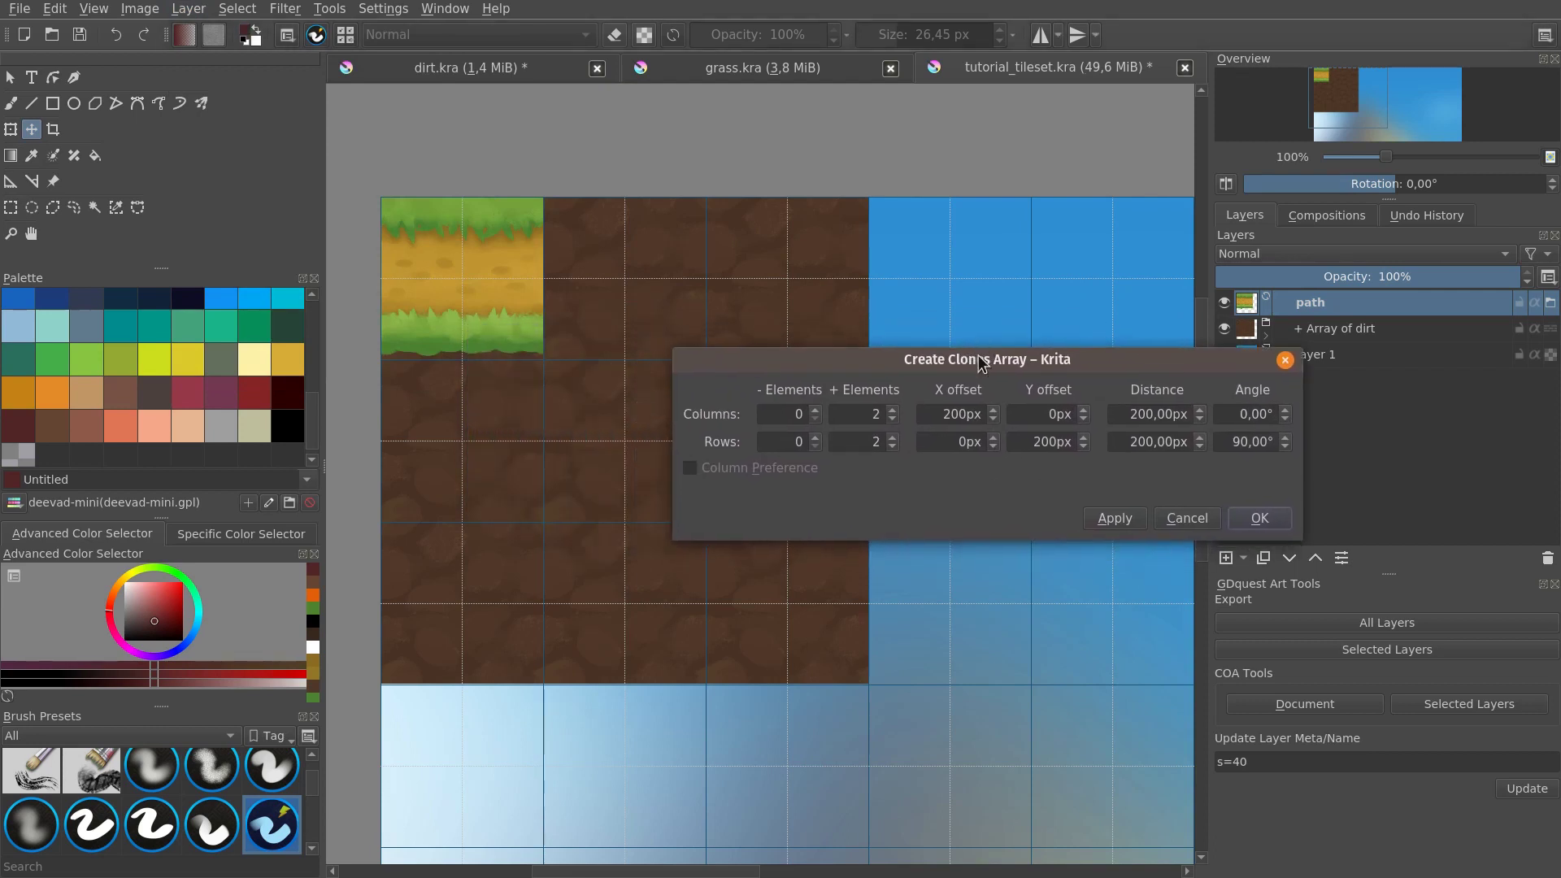
pyautogui.doubleClick(858, 441)
pyautogui.write('0')
pyautogui.doubleClick(857, 415)
pyautogui.write('3')
pyautogui.click(1100, 519)
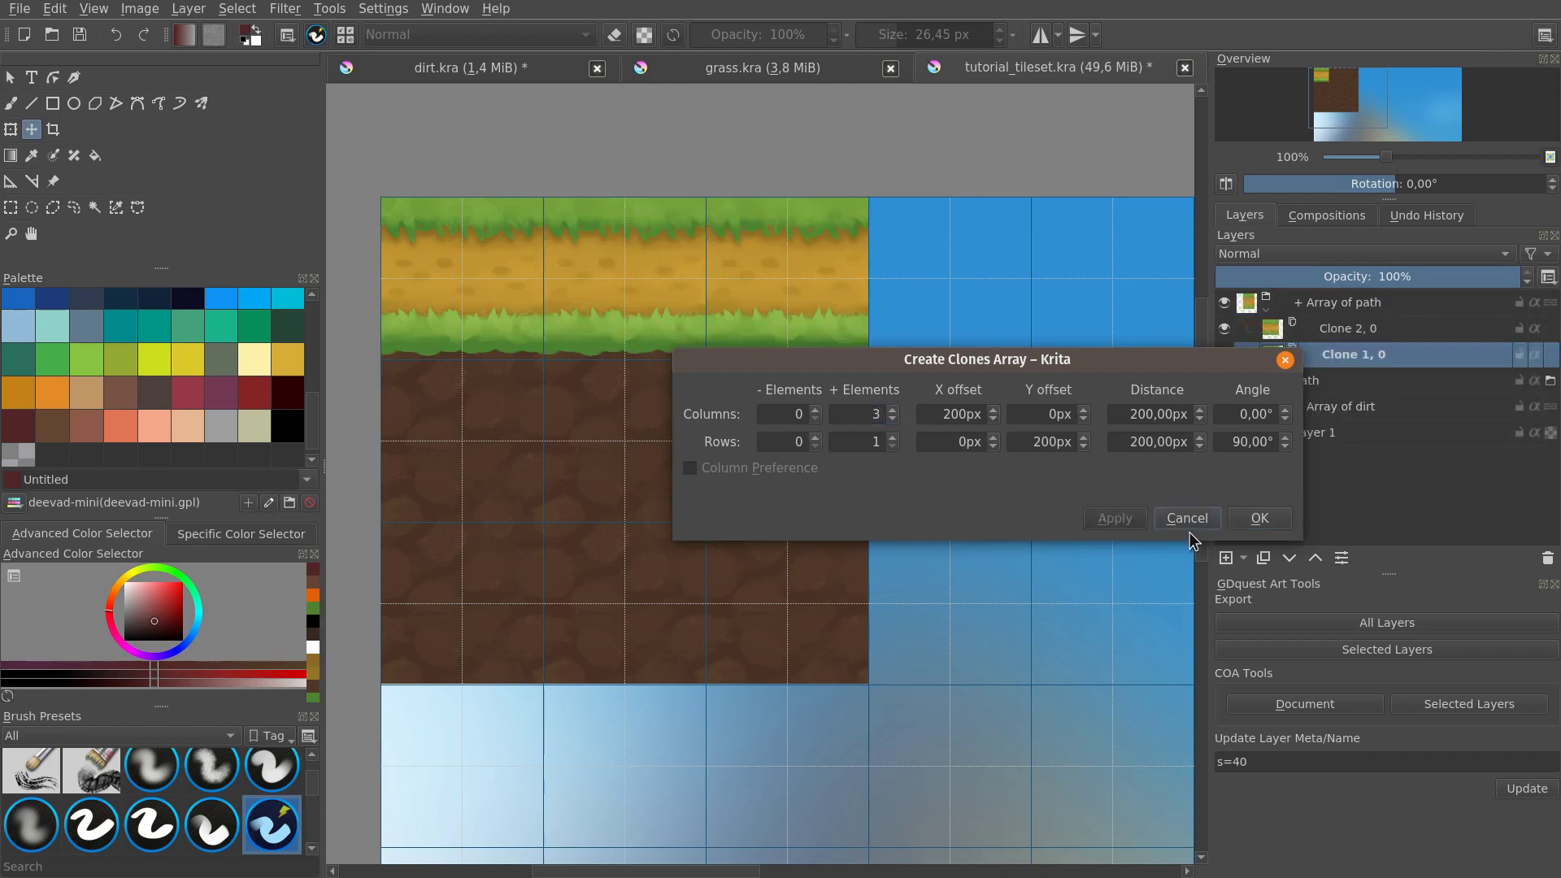
pyautogui.click(1232, 527)
pyautogui.click(1307, 384)
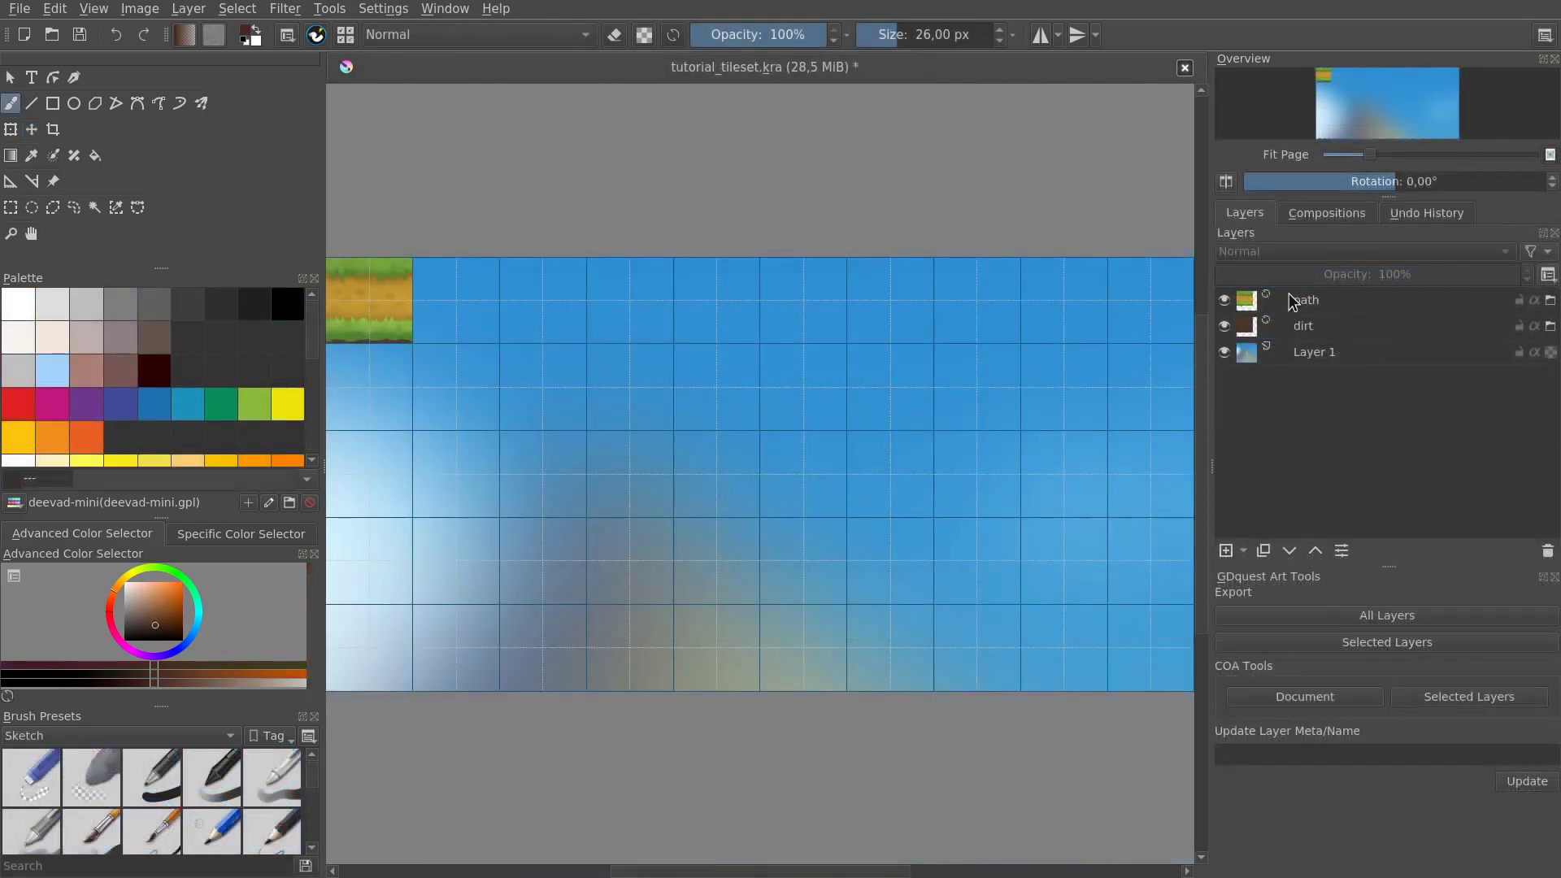
# Step: Create a clones array of the dirt layer with 3 positive column elements and 3 positive row elements
pyautogui.click(1247, 338)
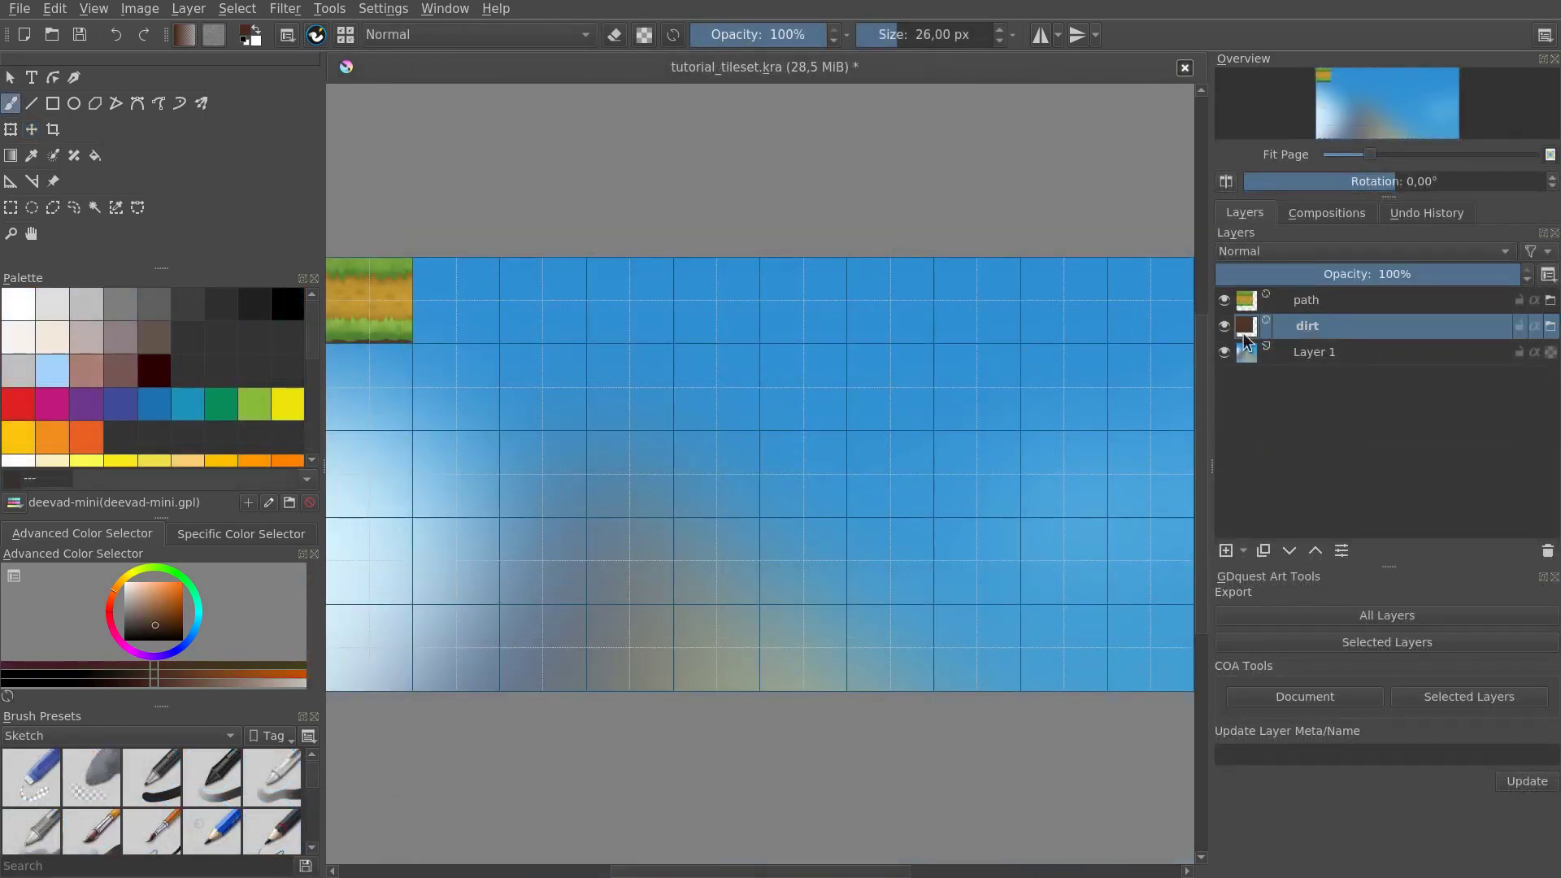
pyautogui.hotkey('alt', 'l')
pyautogui.press('p')
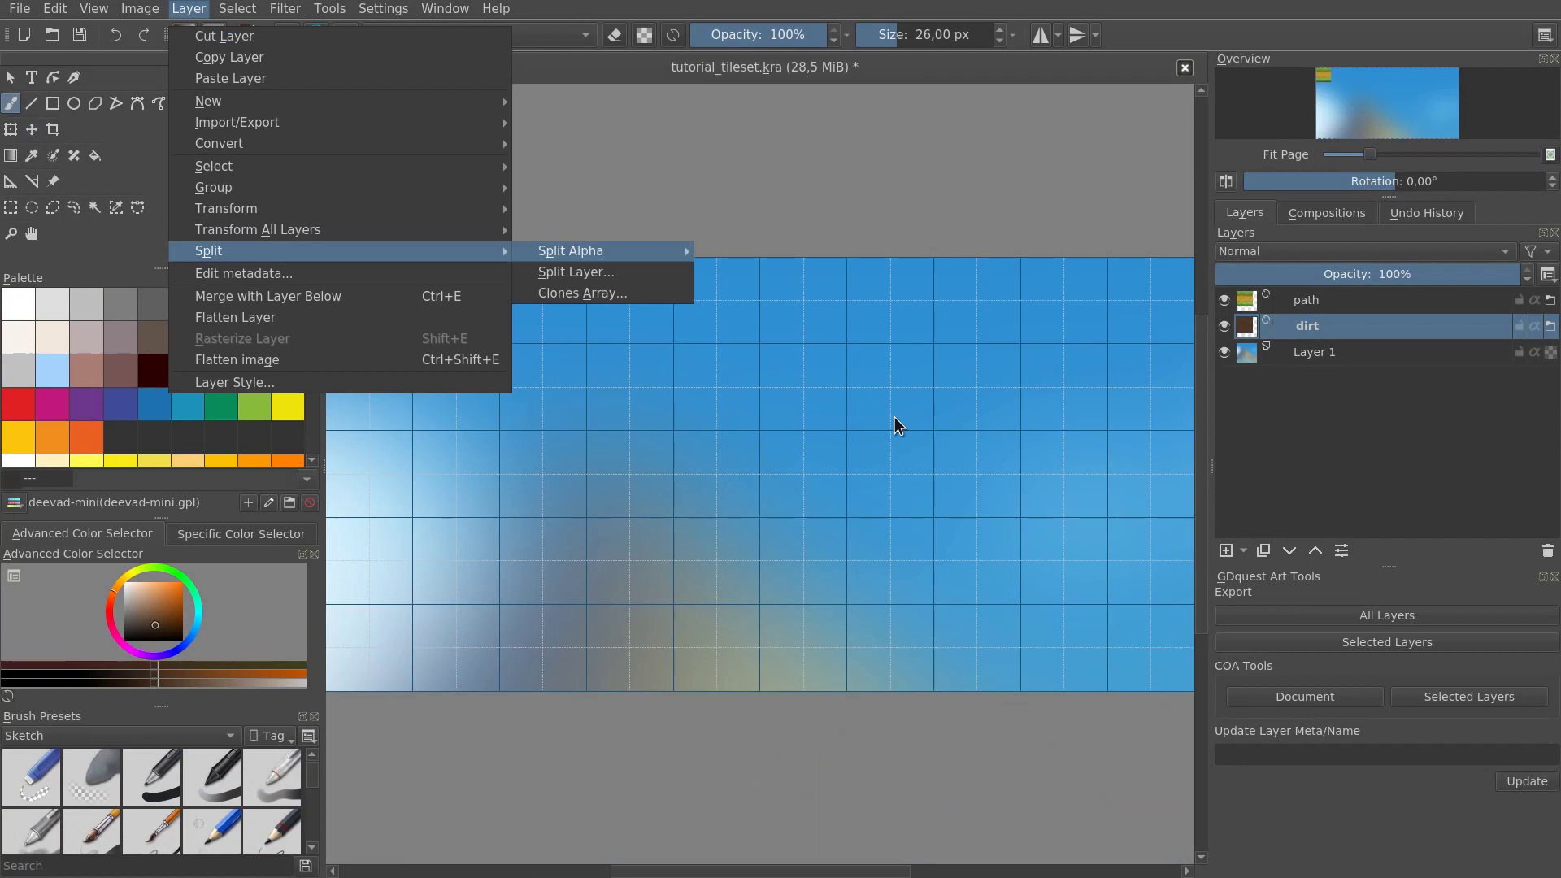
pyautogui.press('c')
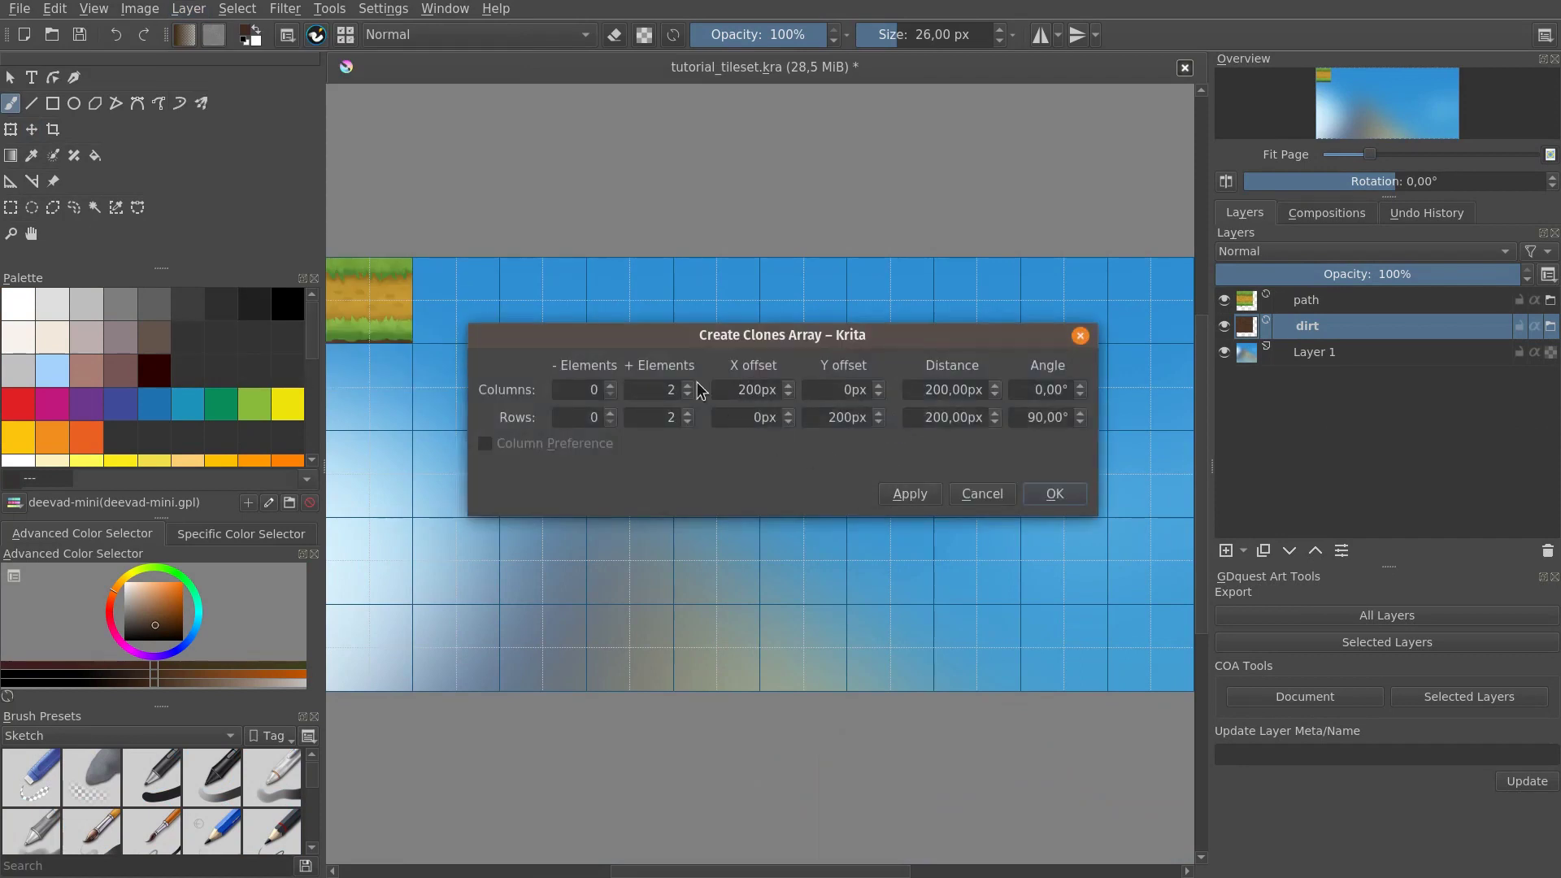
pyautogui.moveTo(656, 388); pyautogui.dragTo(723, 387)
pyautogui.write('3')
pyautogui.doubleClick(660, 412)
pyautogui.write('3')
pyautogui.click(911, 495)
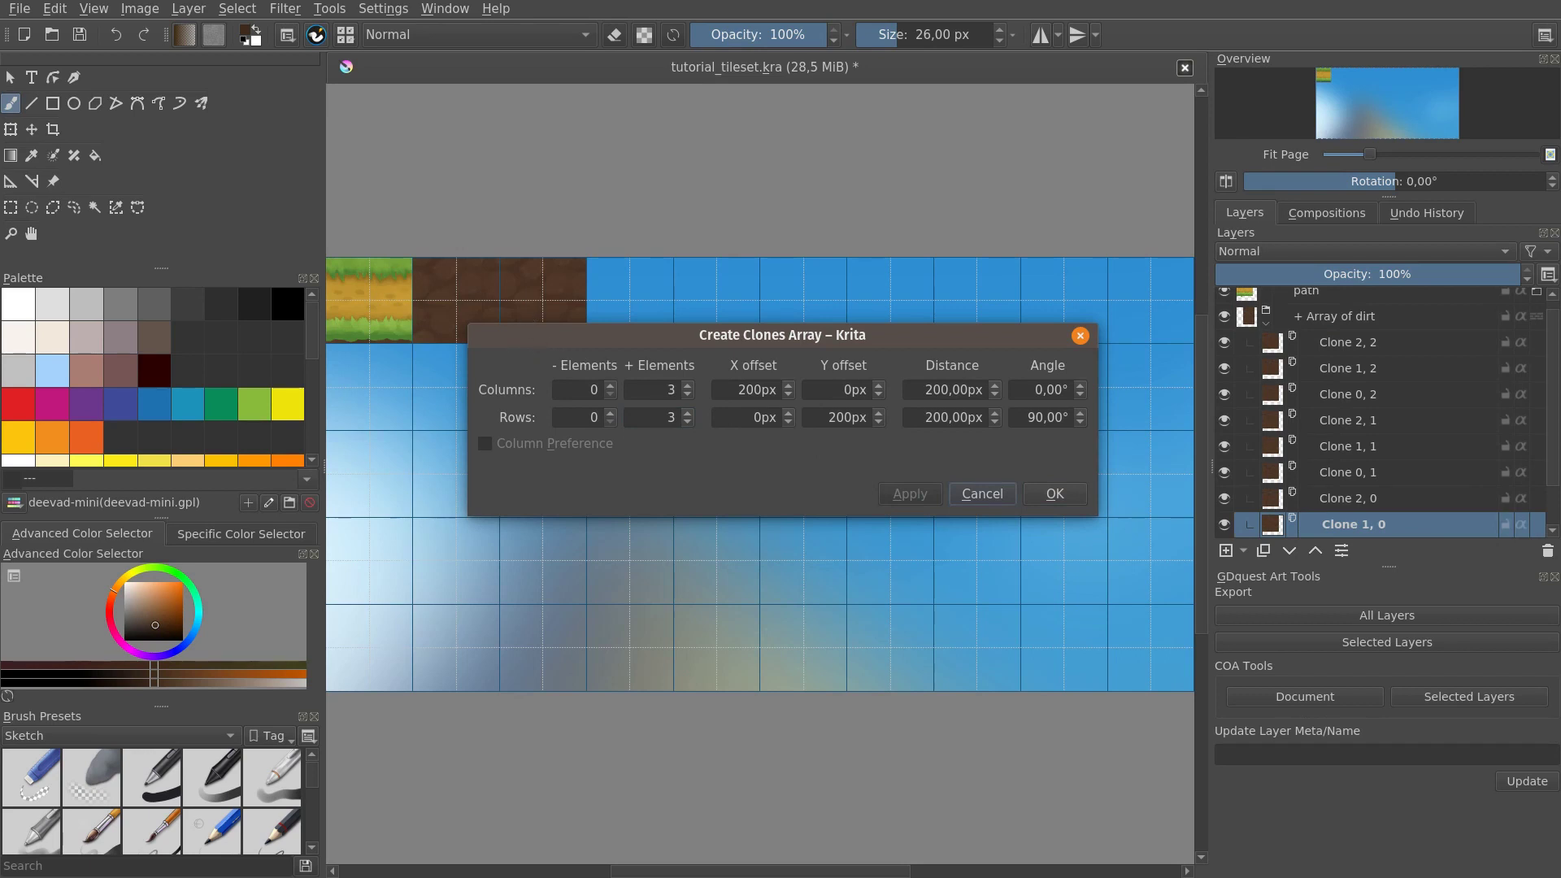
# Step: Set the clones array's row Y offset to -200 px, apply it and confirm the array
pyautogui.click(827, 416)
pyautogui.write('-')
pyautogui.click(897, 498)
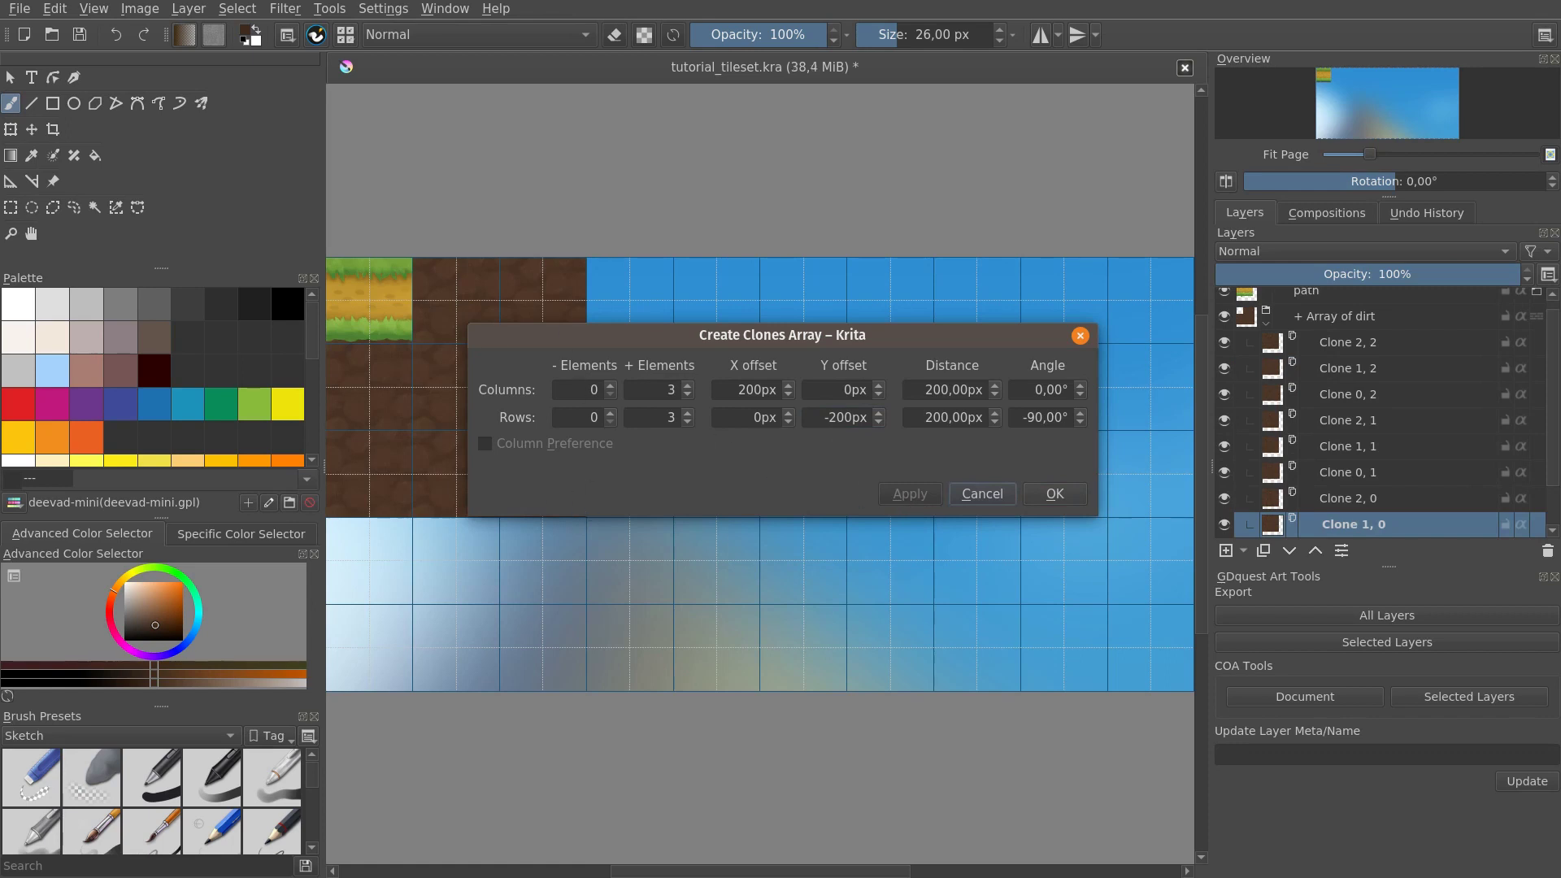
pyautogui.click(1055, 496)
pyautogui.click(1061, 498)
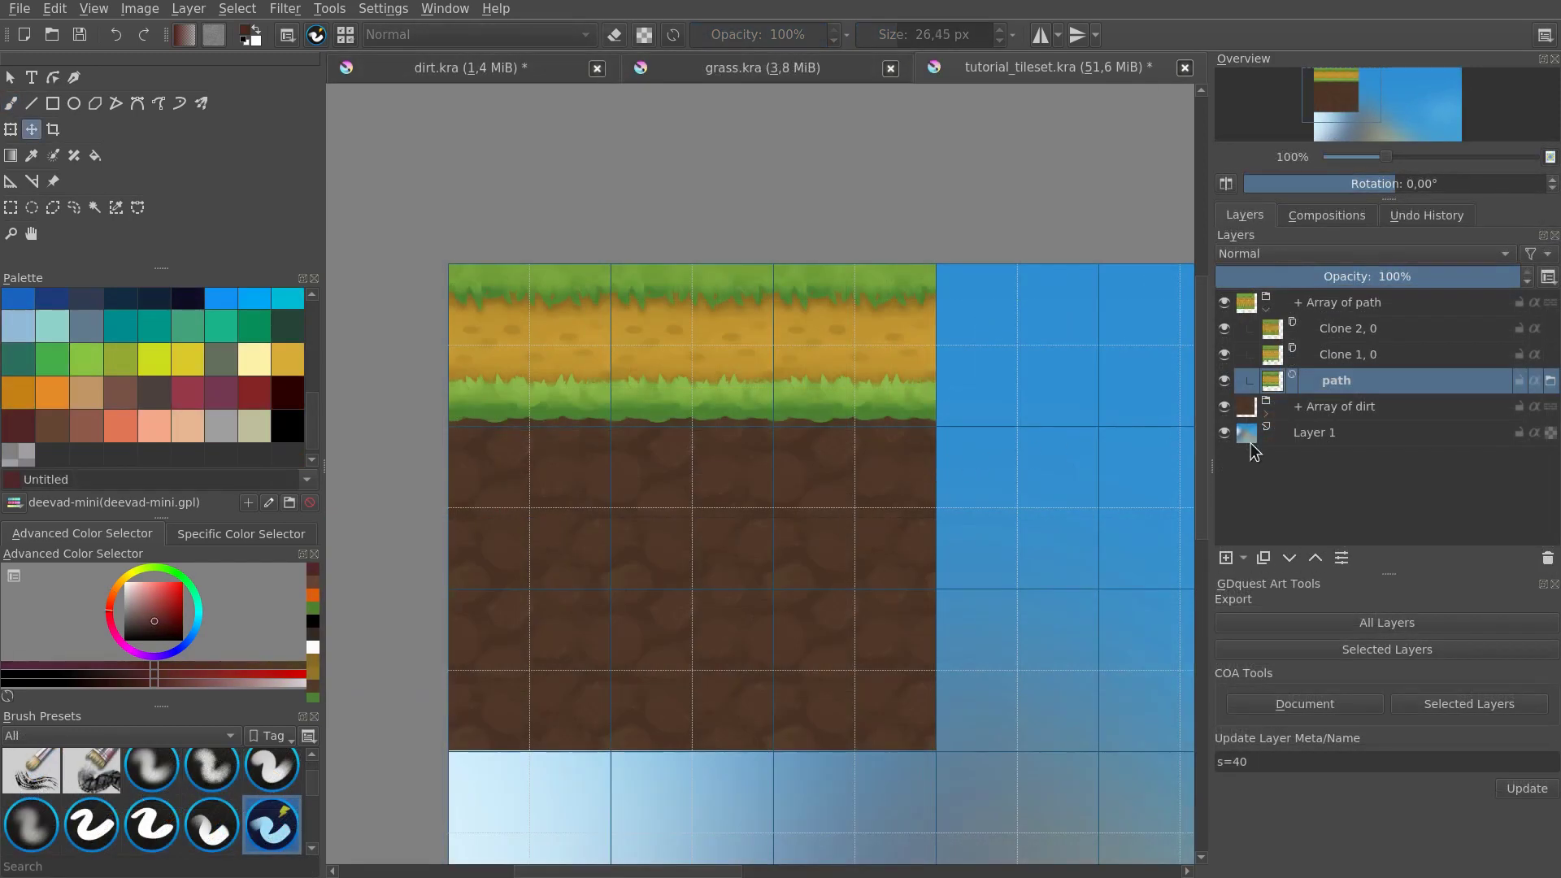
# Step: Group the Array of path and Array of dirt groups together and select the new parent group
pyautogui.click(1342, 415)
pyautogui.click(1267, 310)
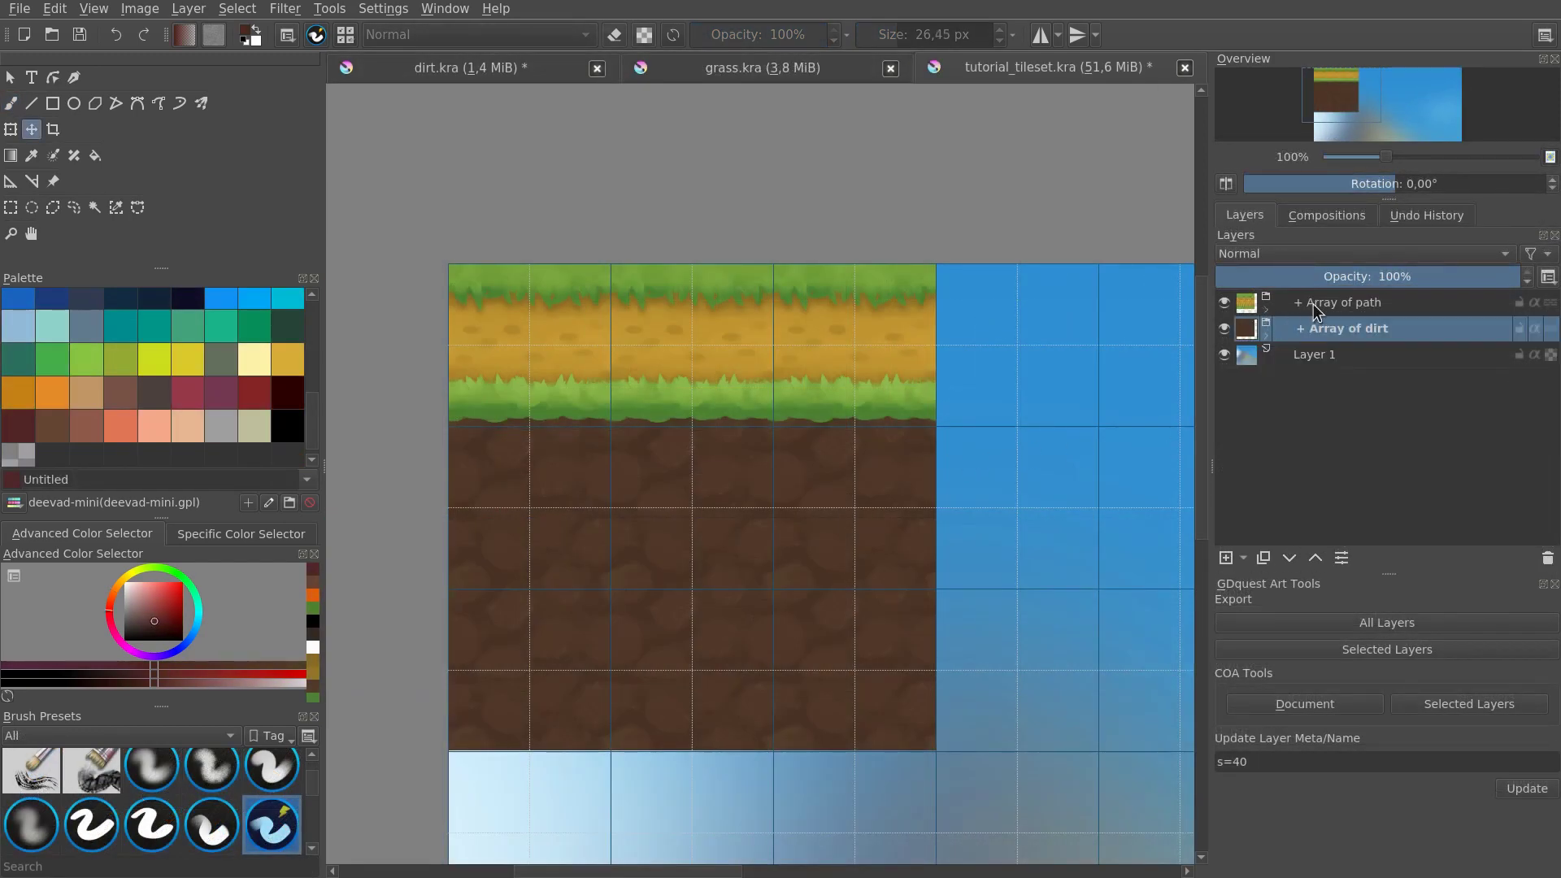
pyautogui.keyDown('ctrl'); pyautogui.click(1319, 311); pyautogui.keyUp('ctrl')
pyautogui.hotkey('ctrl', 'g')
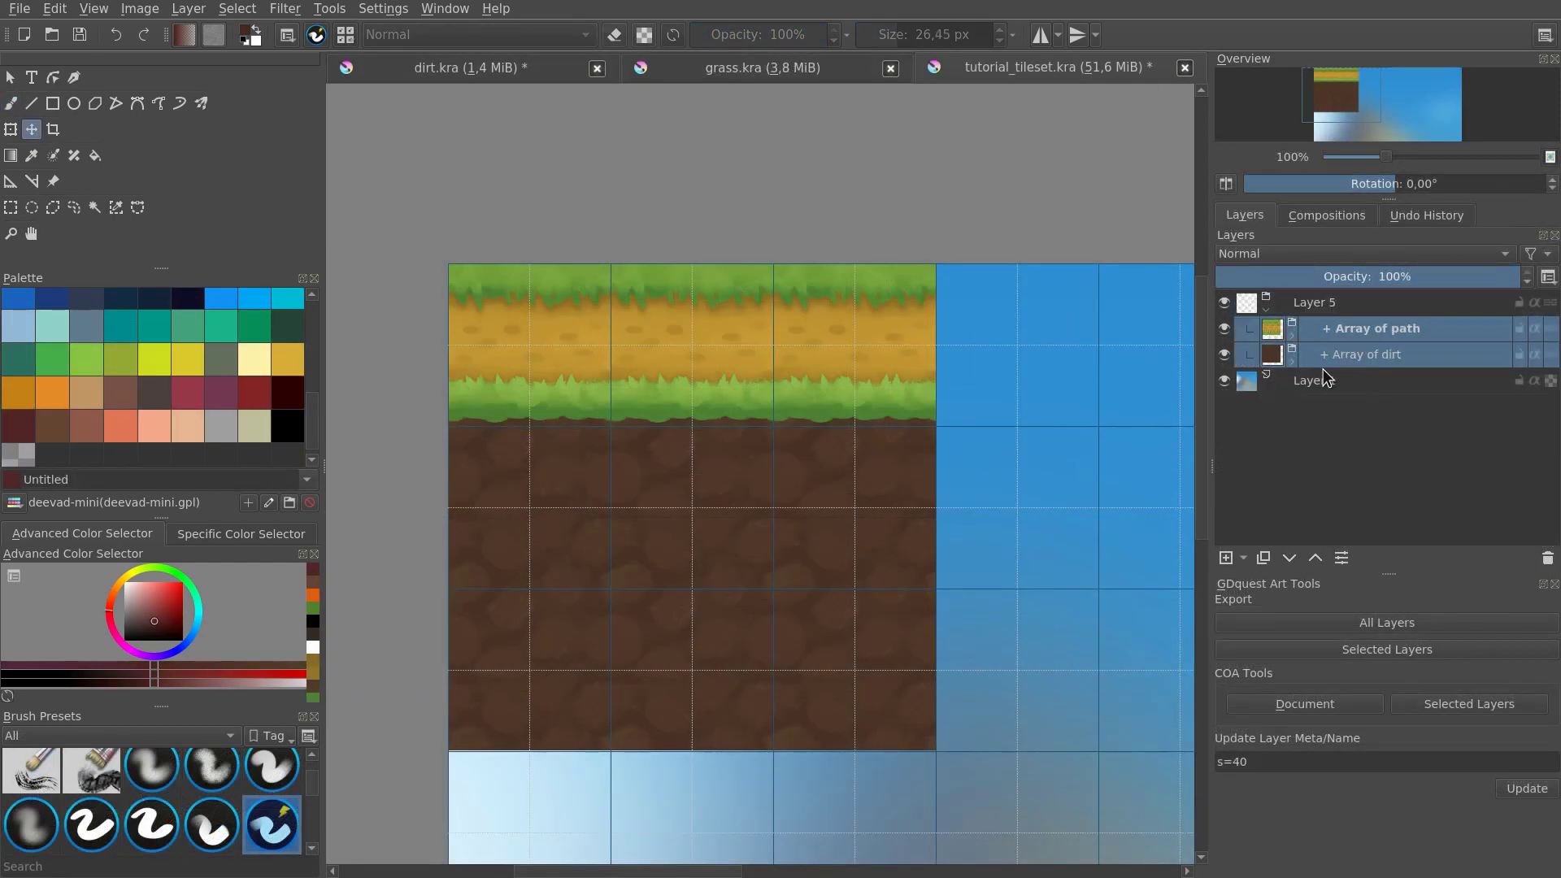
pyautogui.click(1323, 309)
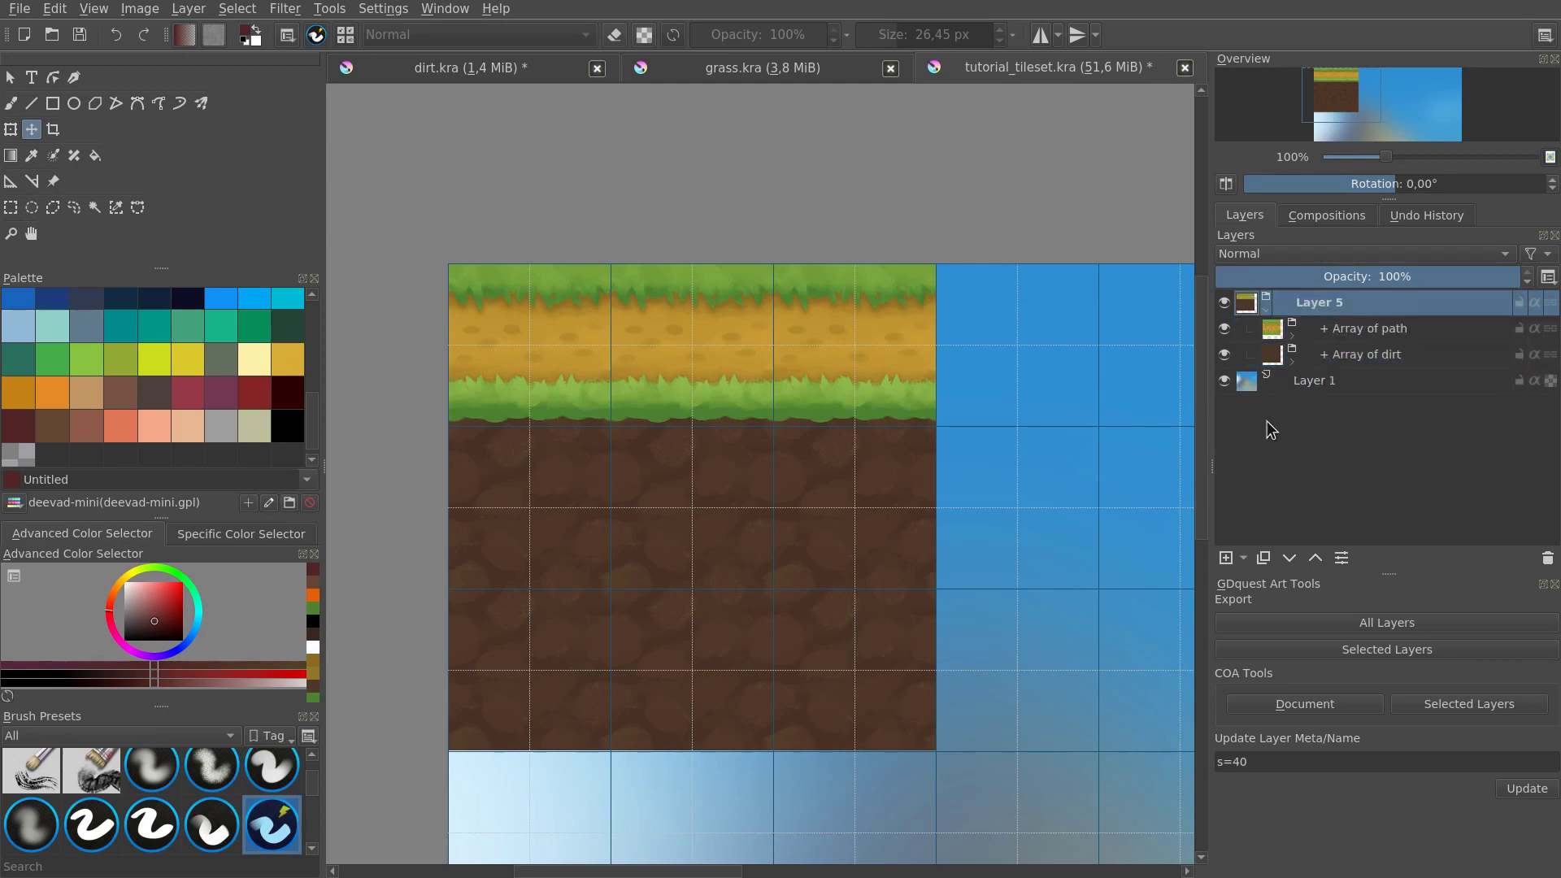
# Step: Add a transparency mask to the Layer 5 group
pyautogui.click(1244, 561)
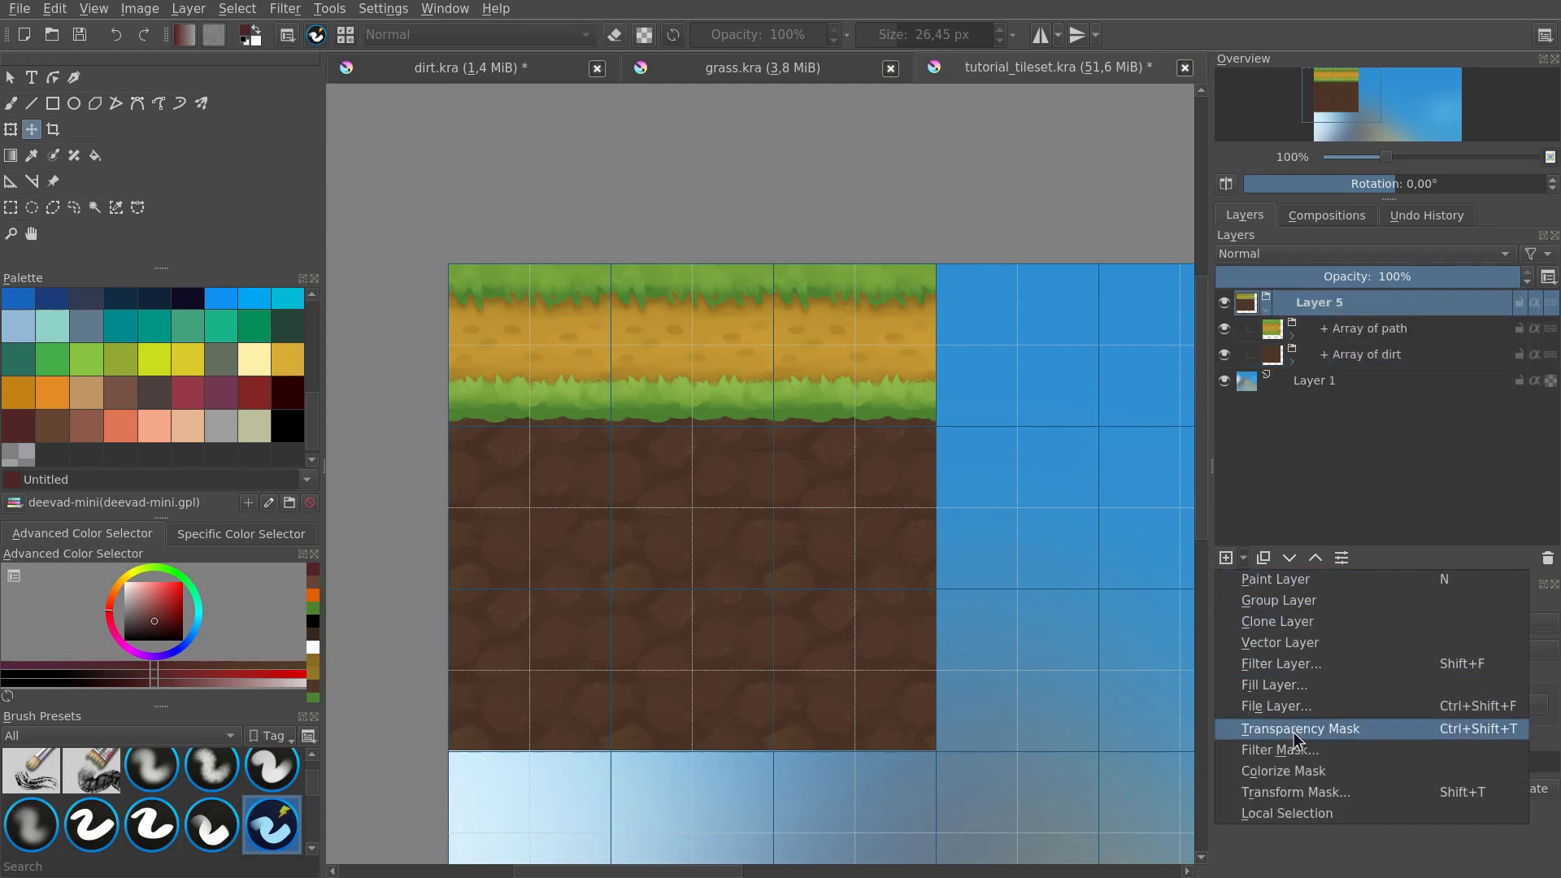
pyautogui.click(1249, 561)
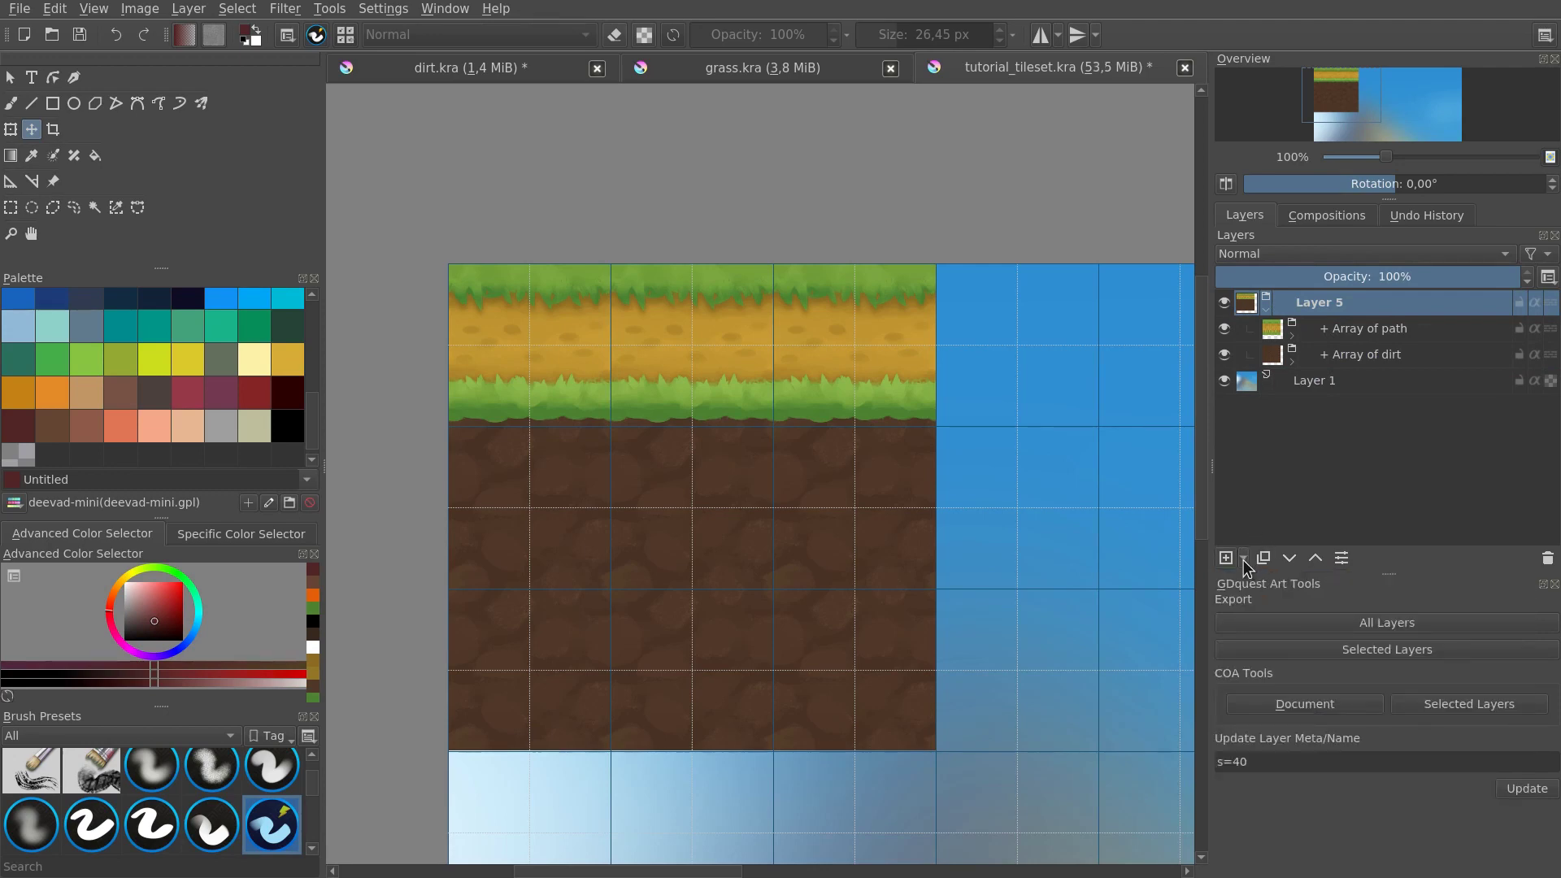
pyautogui.click(1245, 561)
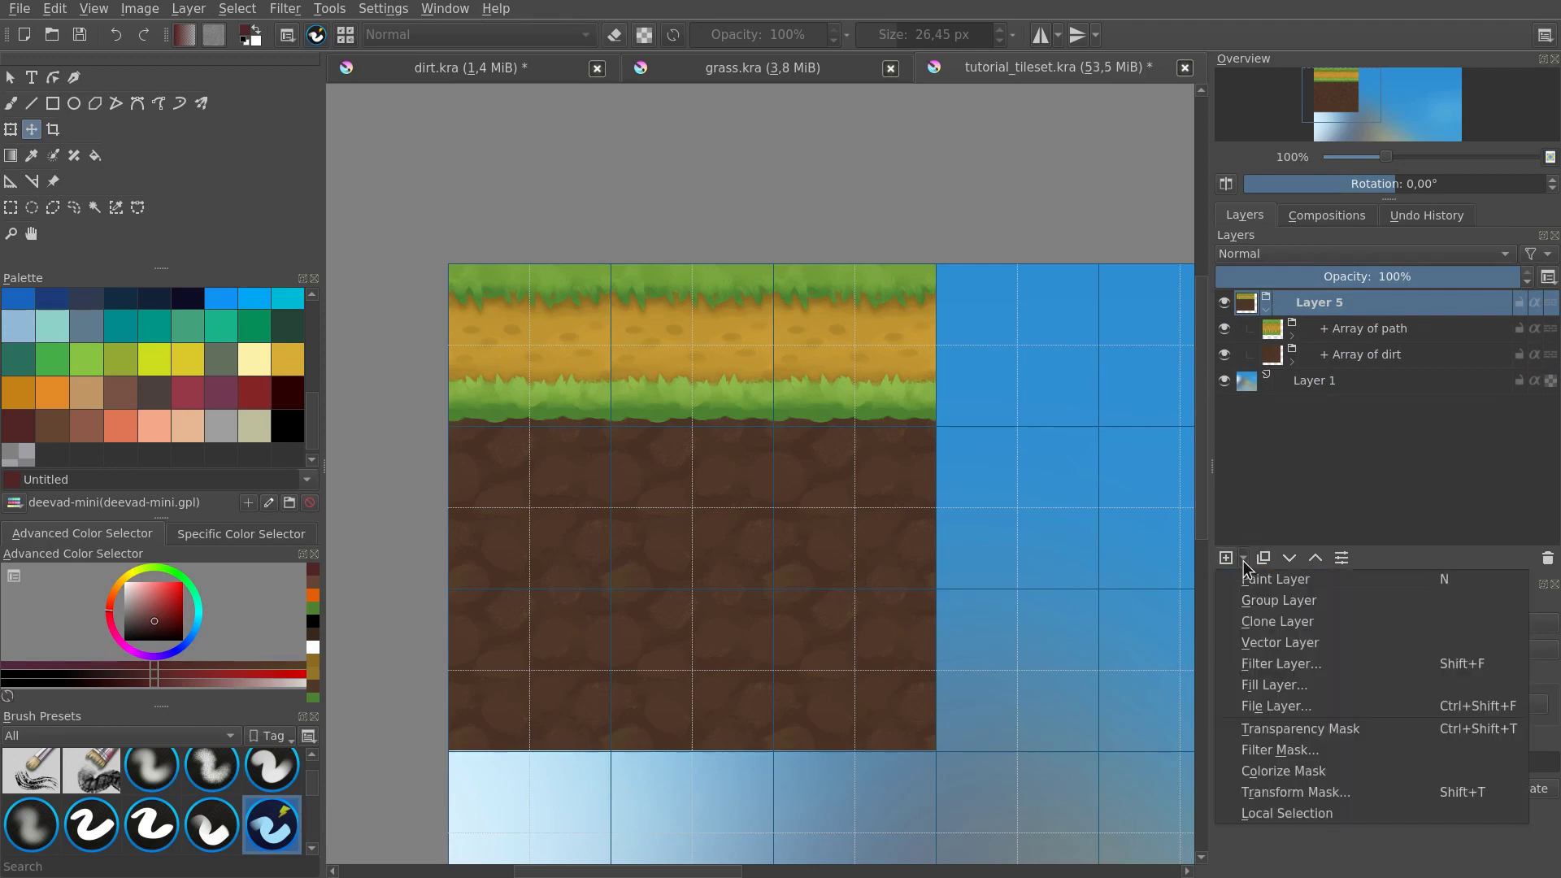
pyautogui.click(1294, 736)
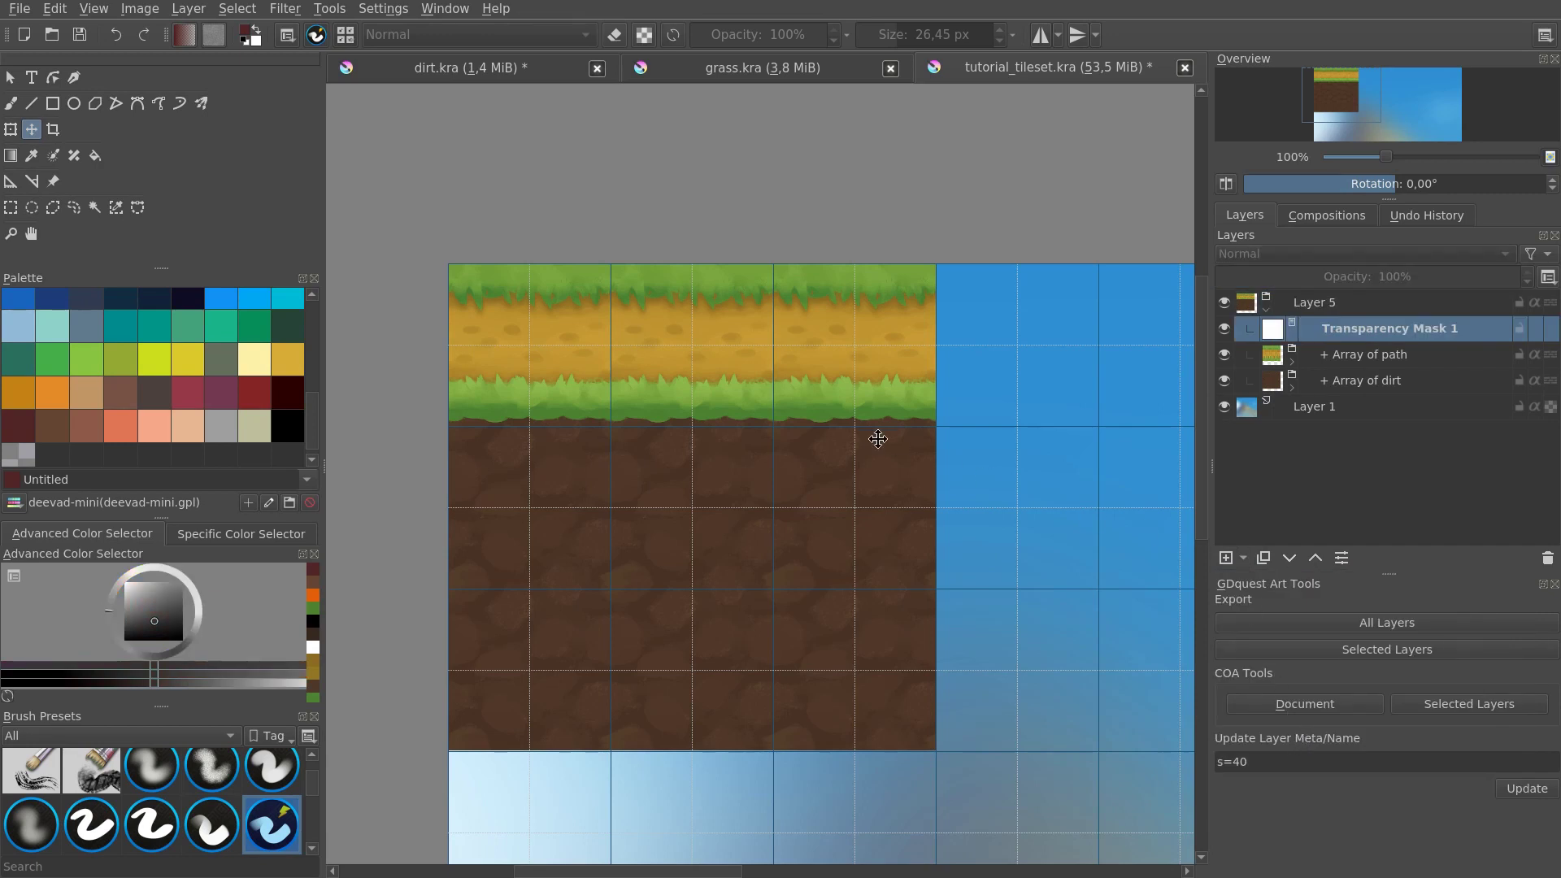
# Step: Paint black on the transparency mask with a hard brush preset to round the corners and roughen the tileset's right edge
pyautogui.press('b')
pyautogui.hotkey('shift', 'i')
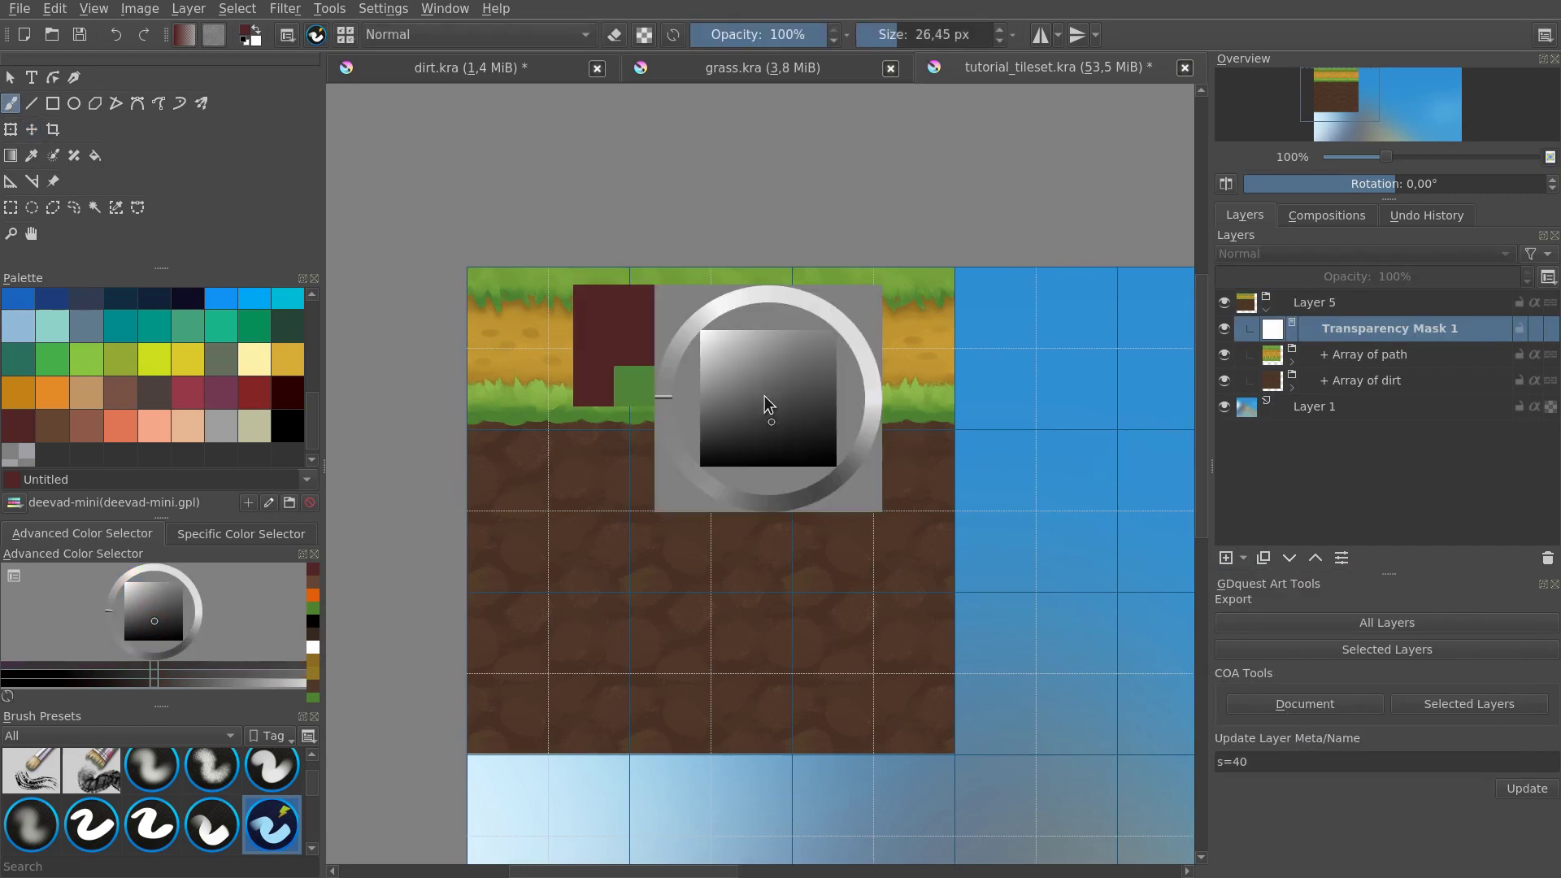
pyautogui.click(796, 430)
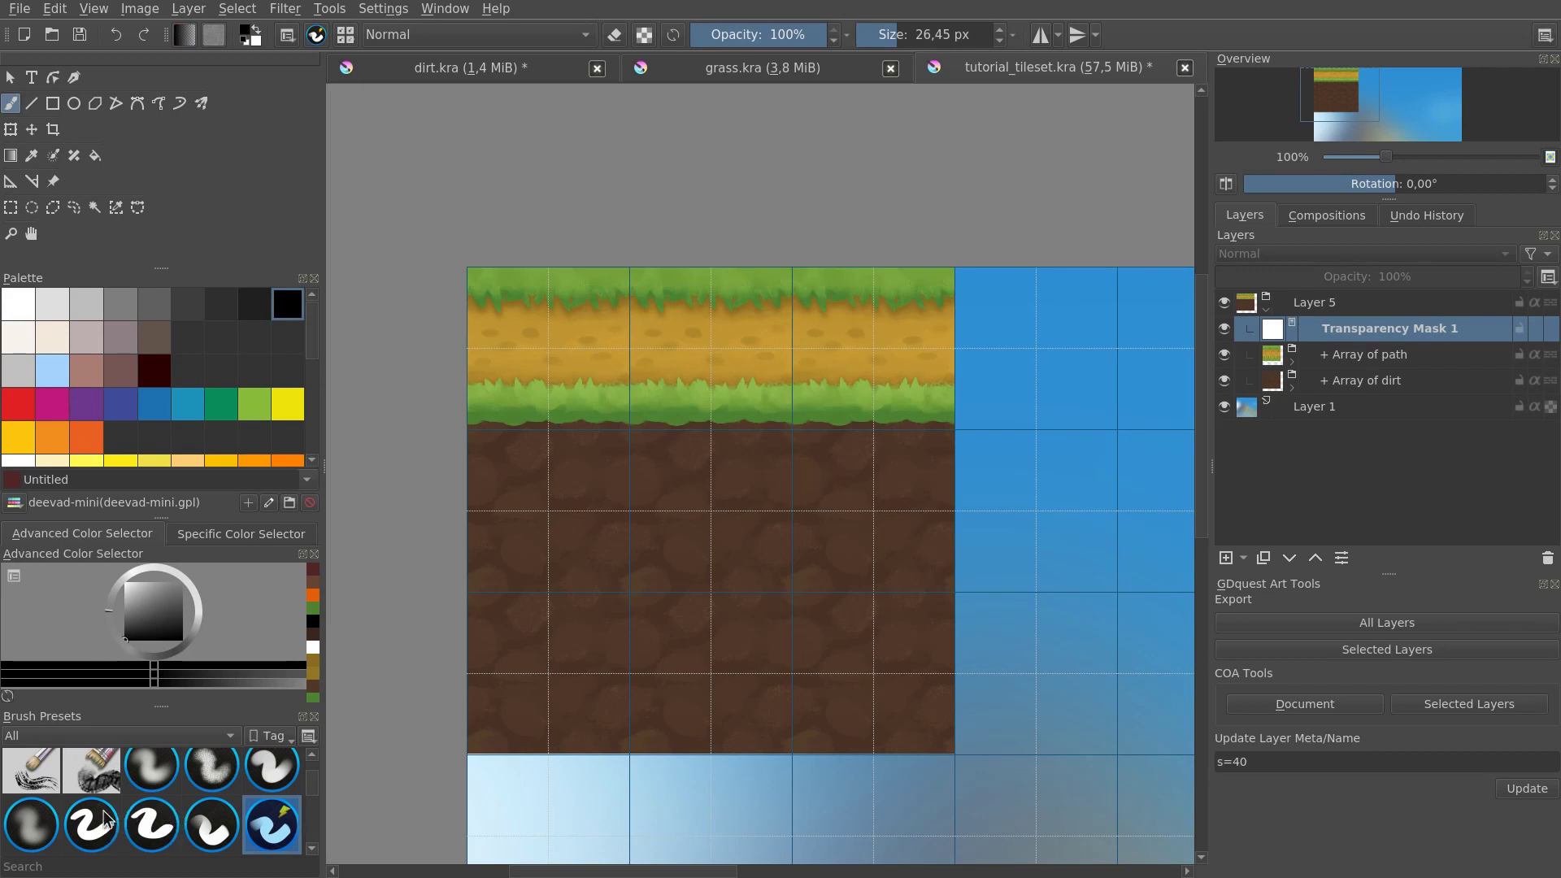
pyautogui.click(150, 826)
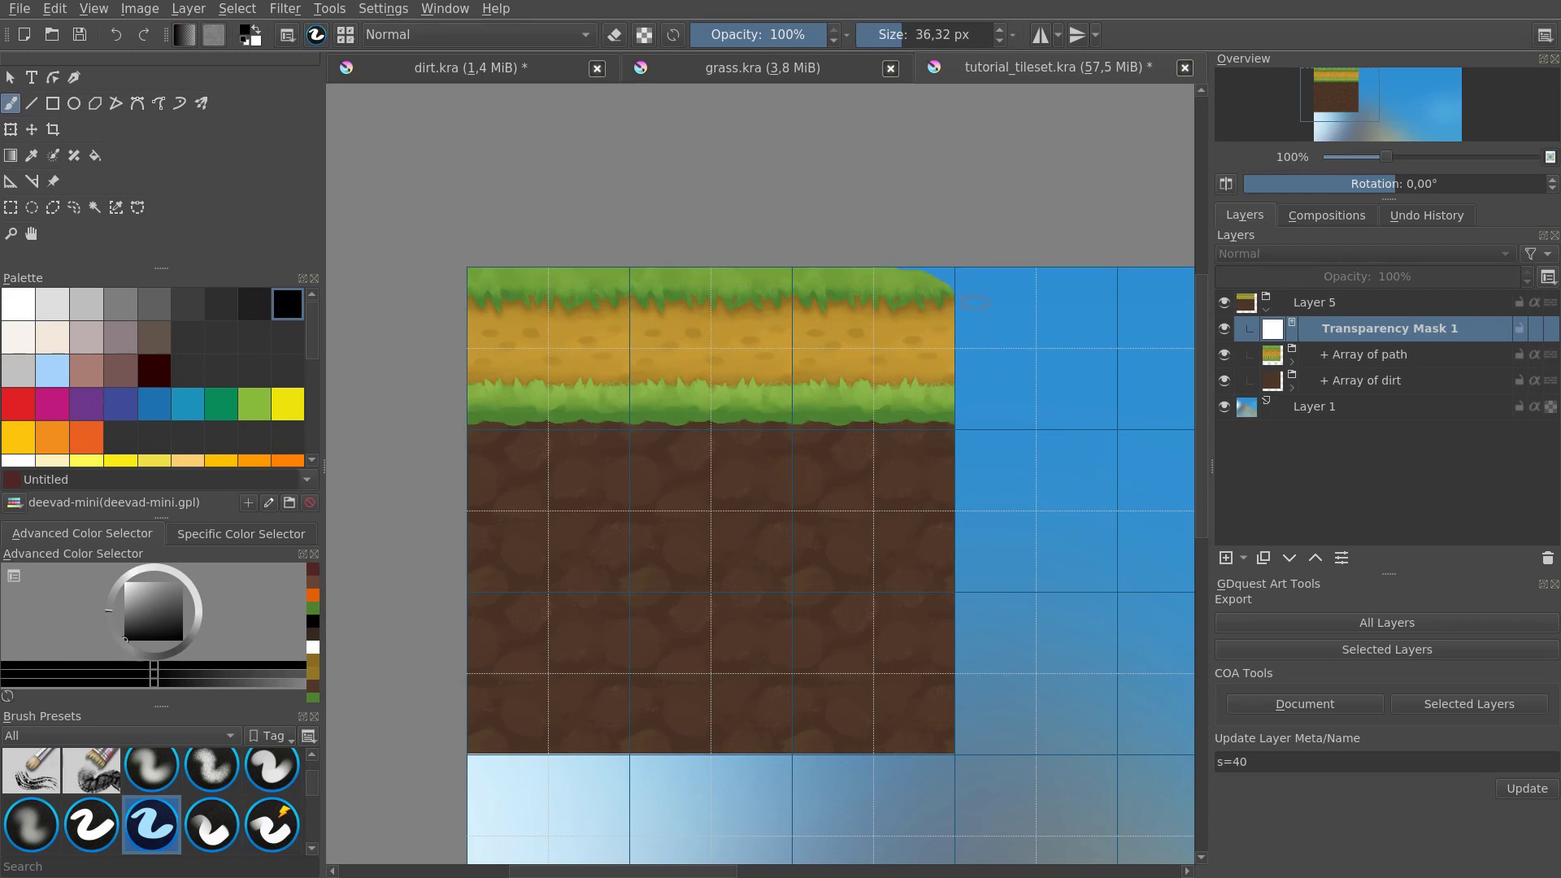
pyautogui.moveTo(927, 264); pyautogui.dragTo(975, 334)
pyautogui.moveTo(959, 309)
pyautogui.mouseDown()
pyautogui.moveTo(966, 505)
pyautogui.moveTo(949, 417)
pyautogui.moveTo(967, 533)
pyautogui.mouseUp()
pyautogui.press('Tab')
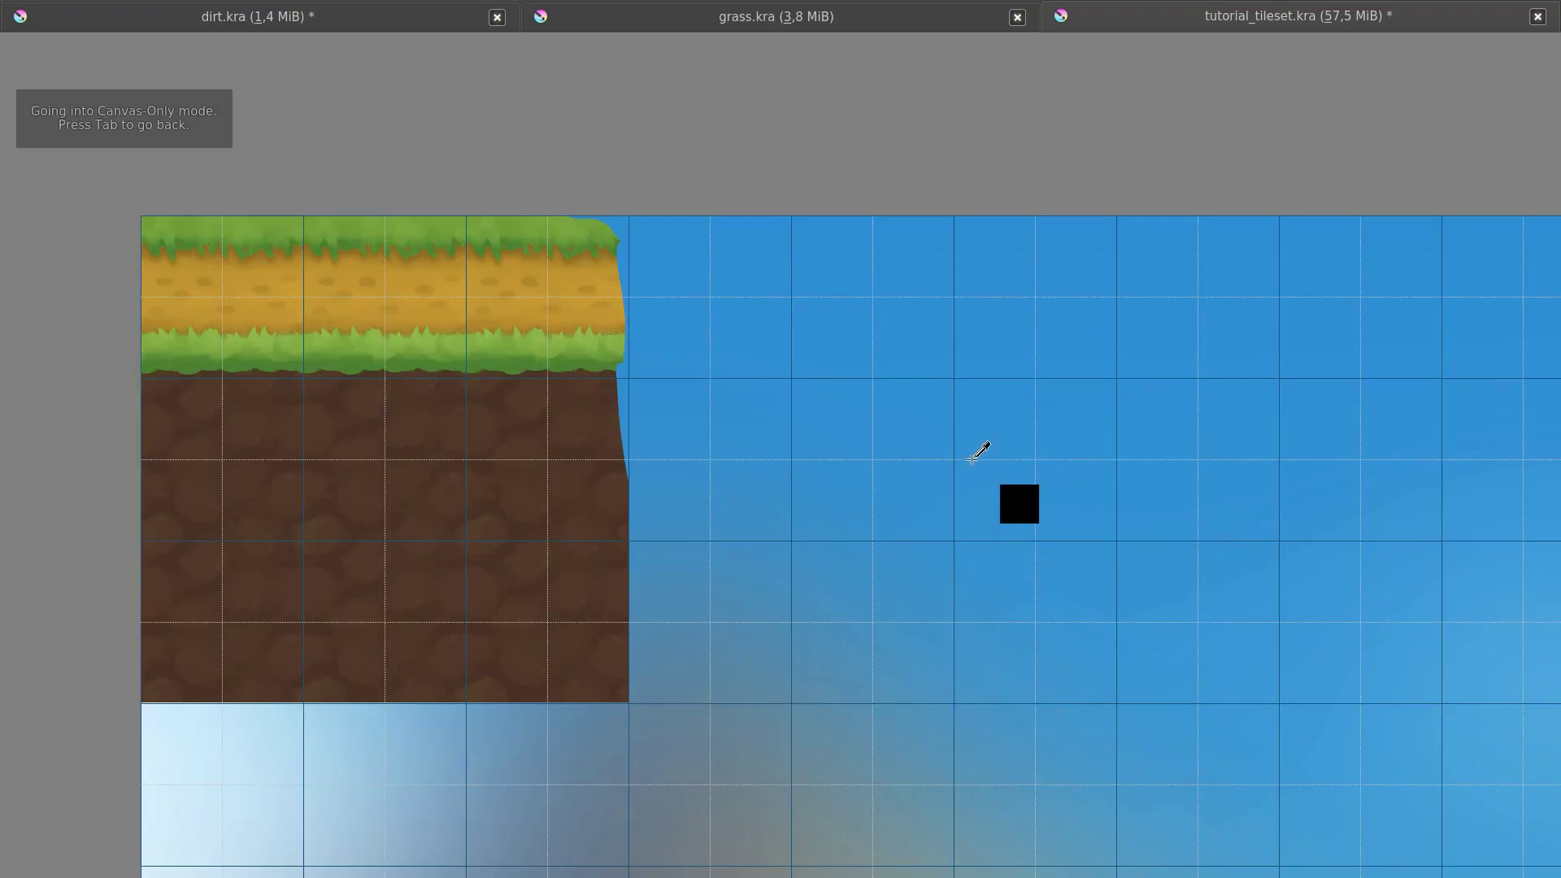
pyautogui.press('Tab')
pyautogui.moveTo(947, 464); pyautogui.dragTo(958, 760)
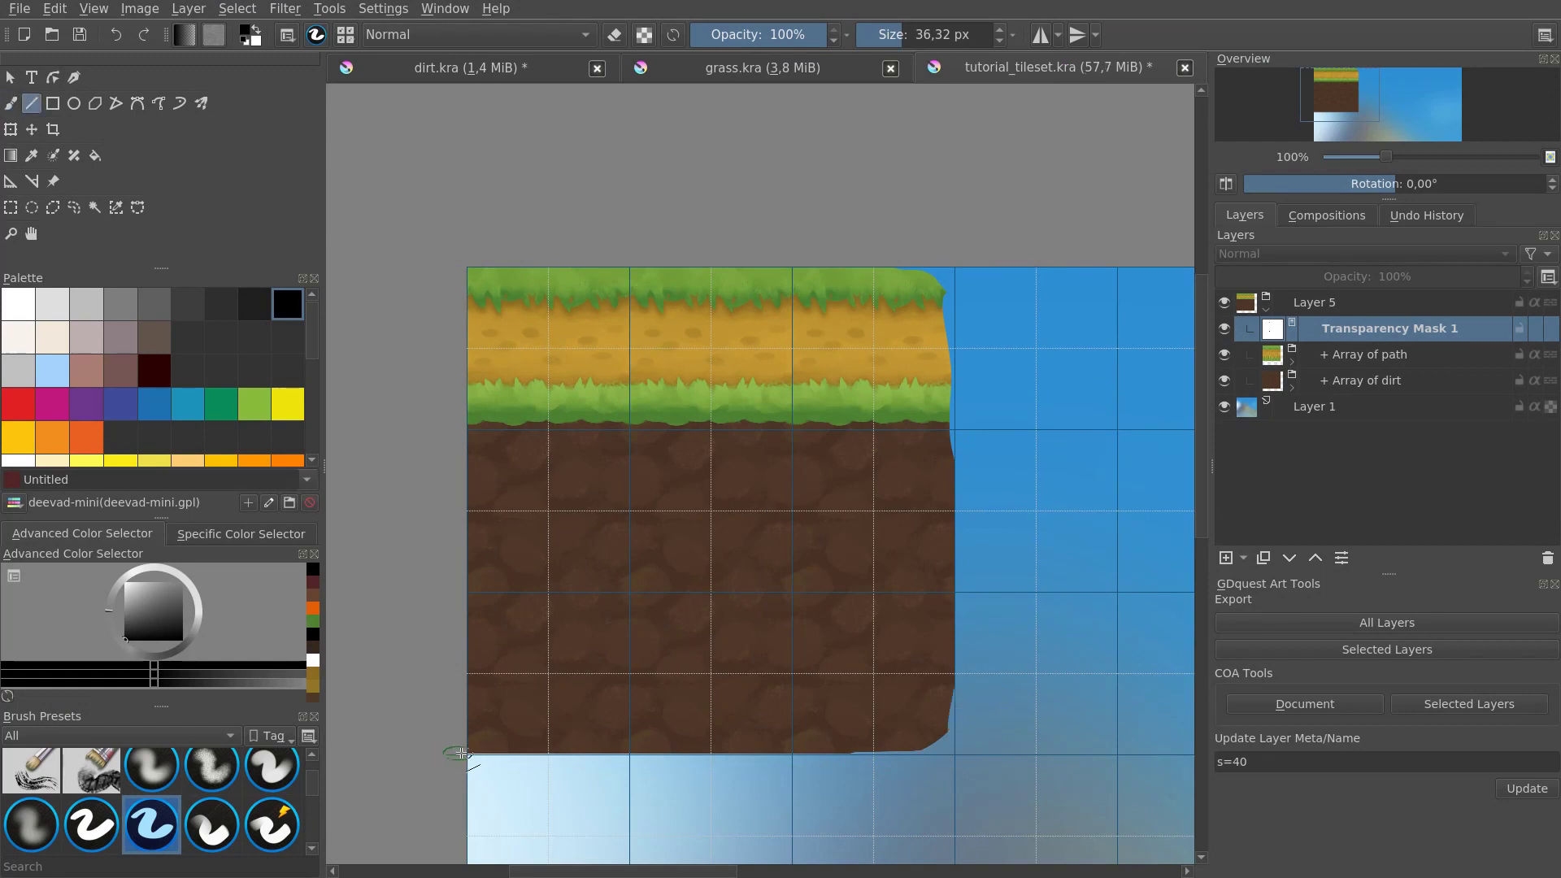
# Step: Mask out the tileset's bottom and left edges unevenly in black, rounding the lower-left and upper-left corners
pyautogui.moveTo(439, 752); pyautogui.dragTo(901, 743)
pyautogui.moveTo(441, 708); pyautogui.dragTo(522, 756)
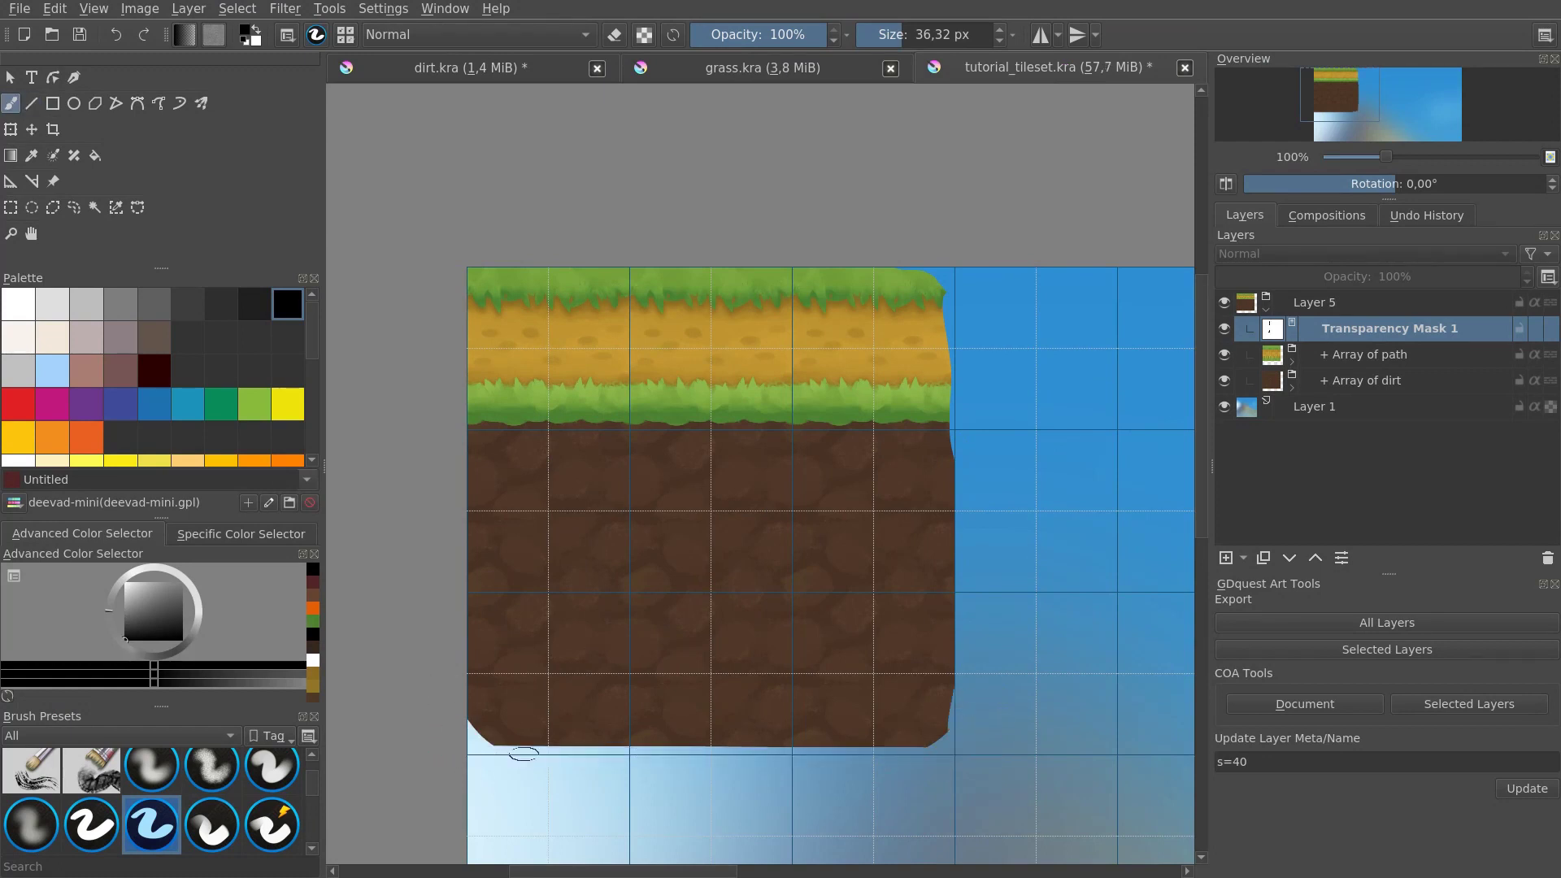
pyautogui.moveTo(448, 669)
pyautogui.mouseDown()
pyautogui.moveTo(528, 757)
pyautogui.moveTo(465, 733)
pyautogui.moveTo(529, 757)
pyautogui.moveTo(480, 749)
pyautogui.moveTo(600, 760)
pyautogui.mouseUp()
pyautogui.moveTo(458, 707); pyautogui.dragTo(469, 646)
pyautogui.moveTo(453, 527)
pyautogui.mouseDown()
pyautogui.moveTo(453, 444)
pyautogui.moveTo(452, 578)
pyautogui.mouseUp()
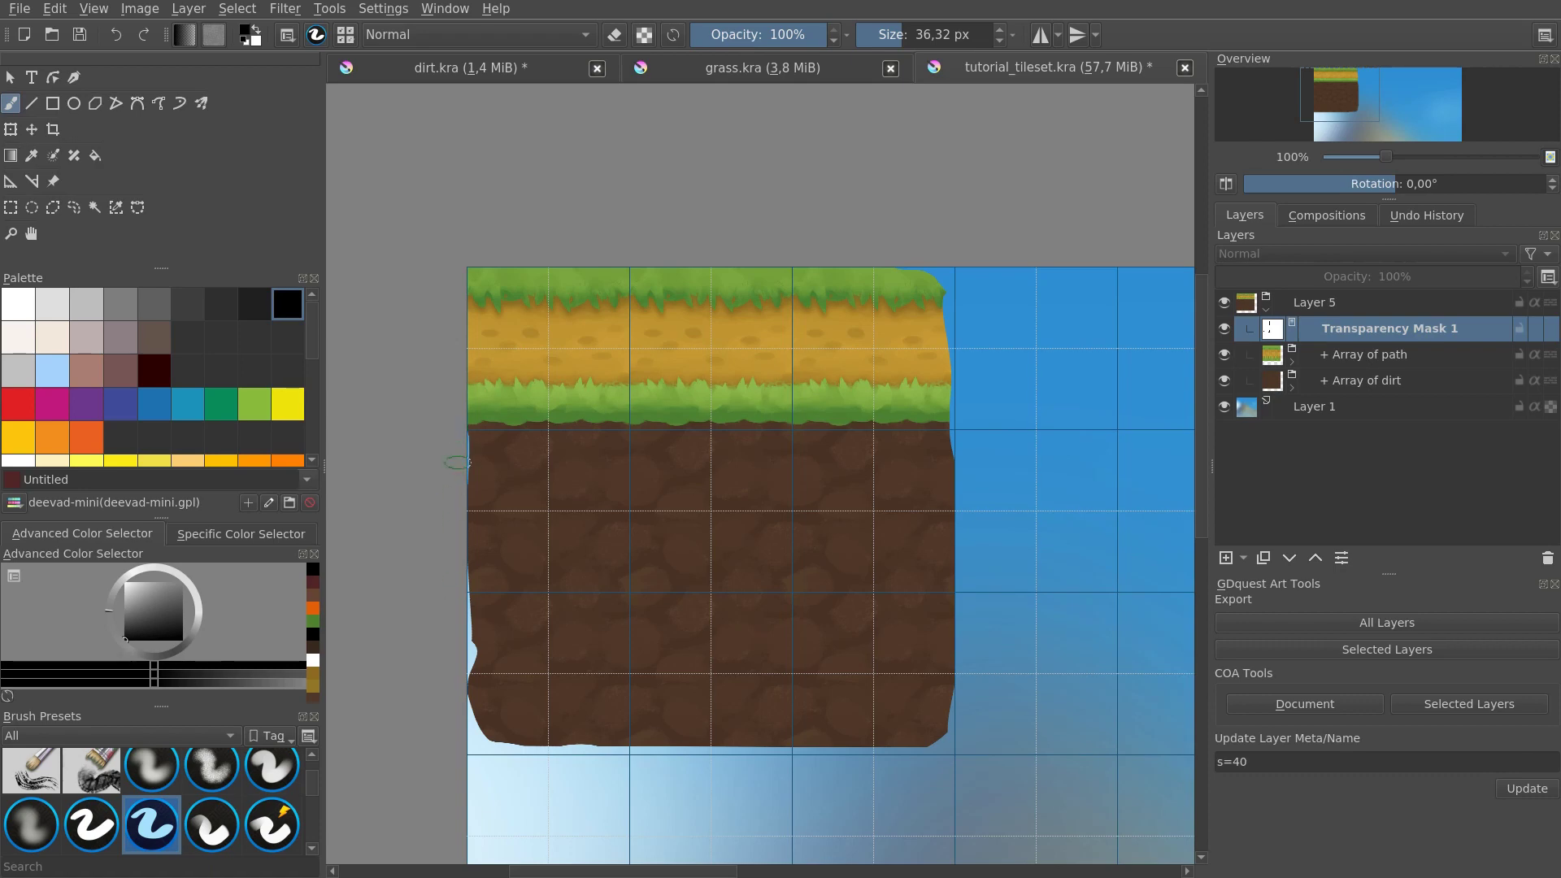
pyautogui.moveTo(458, 463); pyautogui.dragTo(450, 535)
pyautogui.moveTo(480, 432)
pyautogui.mouseDown()
pyautogui.moveTo(452, 413)
pyautogui.moveTo(477, 263)
pyautogui.moveTo(457, 315)
pyautogui.moveTo(455, 353)
pyautogui.moveTo(540, 253)
pyautogui.mouseUp()
pyautogui.moveTo(455, 292); pyautogui.dragTo(476, 270)
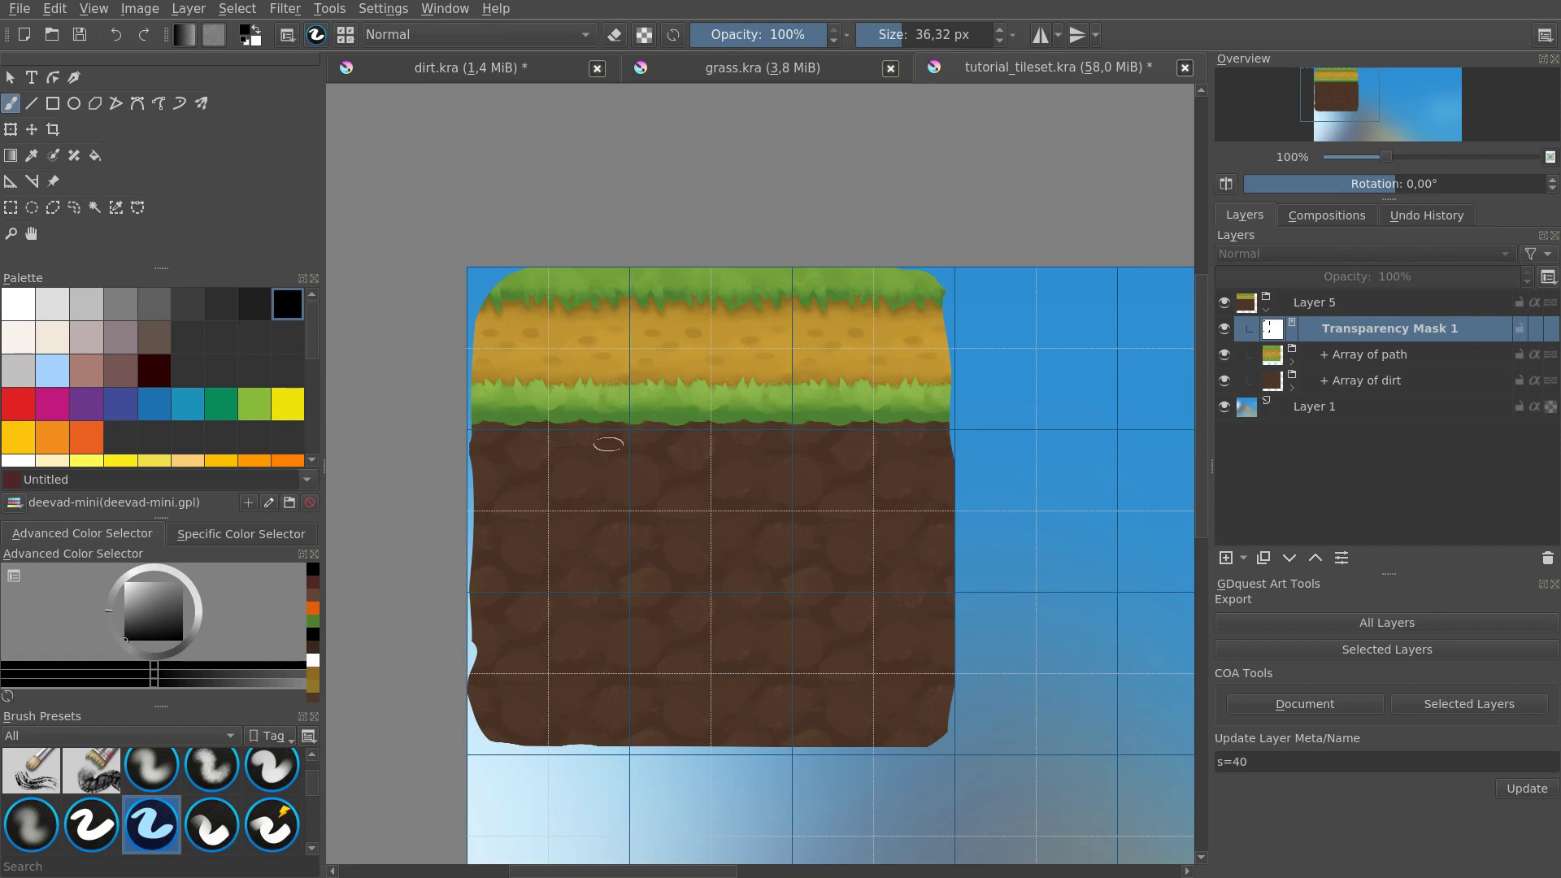
# Step: Carve small notches into the dirt's right edge with black, and paint the lower one back in white
pyautogui.moveTo(964, 437)
pyautogui.mouseDown()
pyautogui.moveTo(962, 552)
pyautogui.moveTo(956, 439)
pyautogui.moveTo(962, 490)
pyautogui.mouseUp()
pyautogui.press('x')
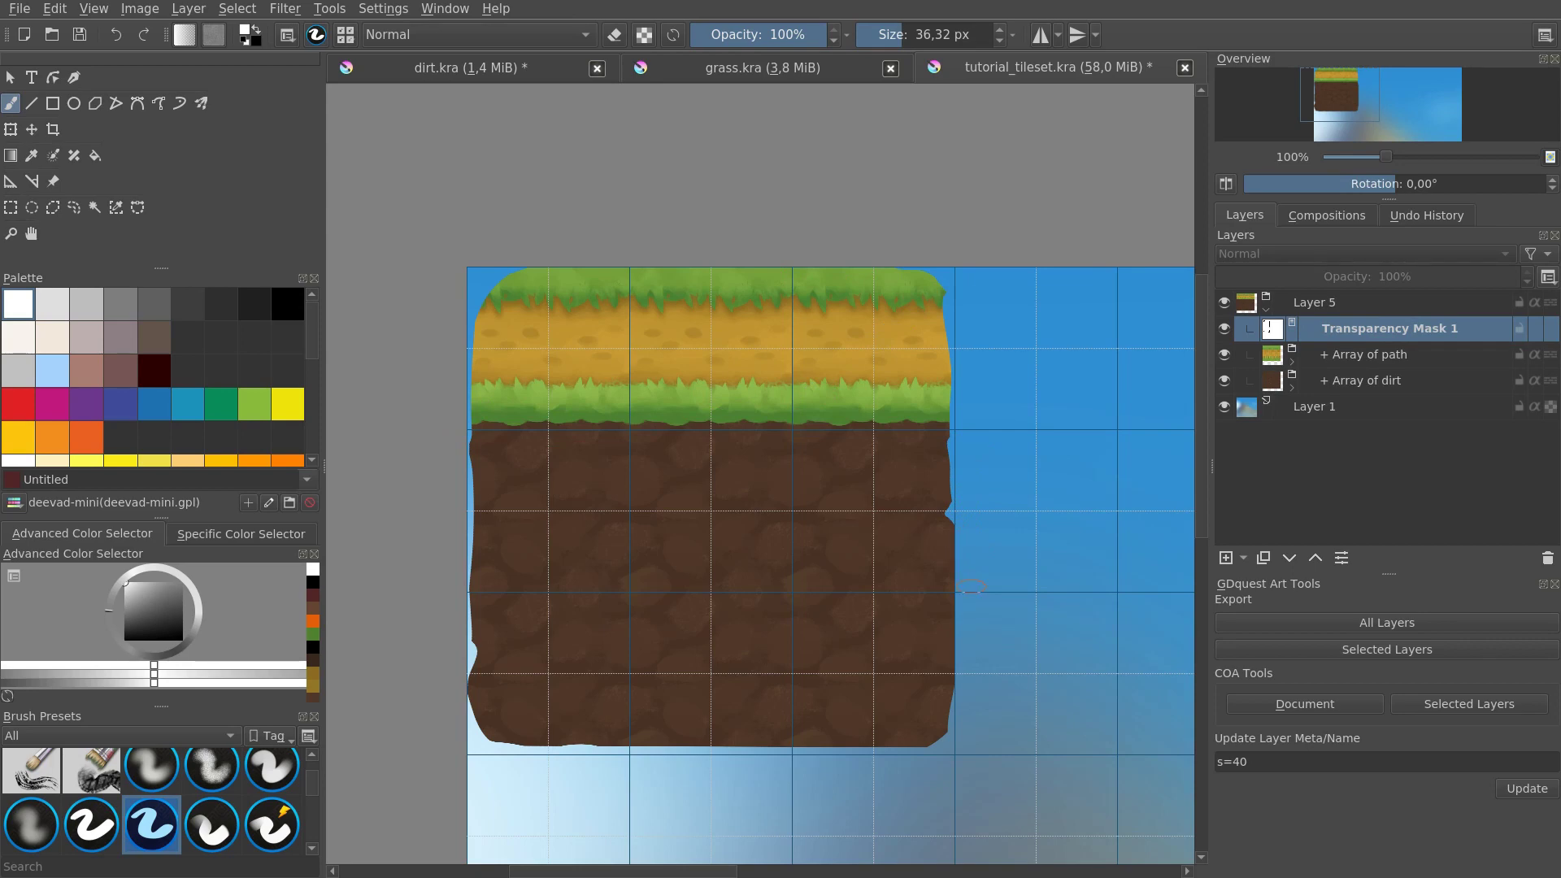
pyautogui.press('x')
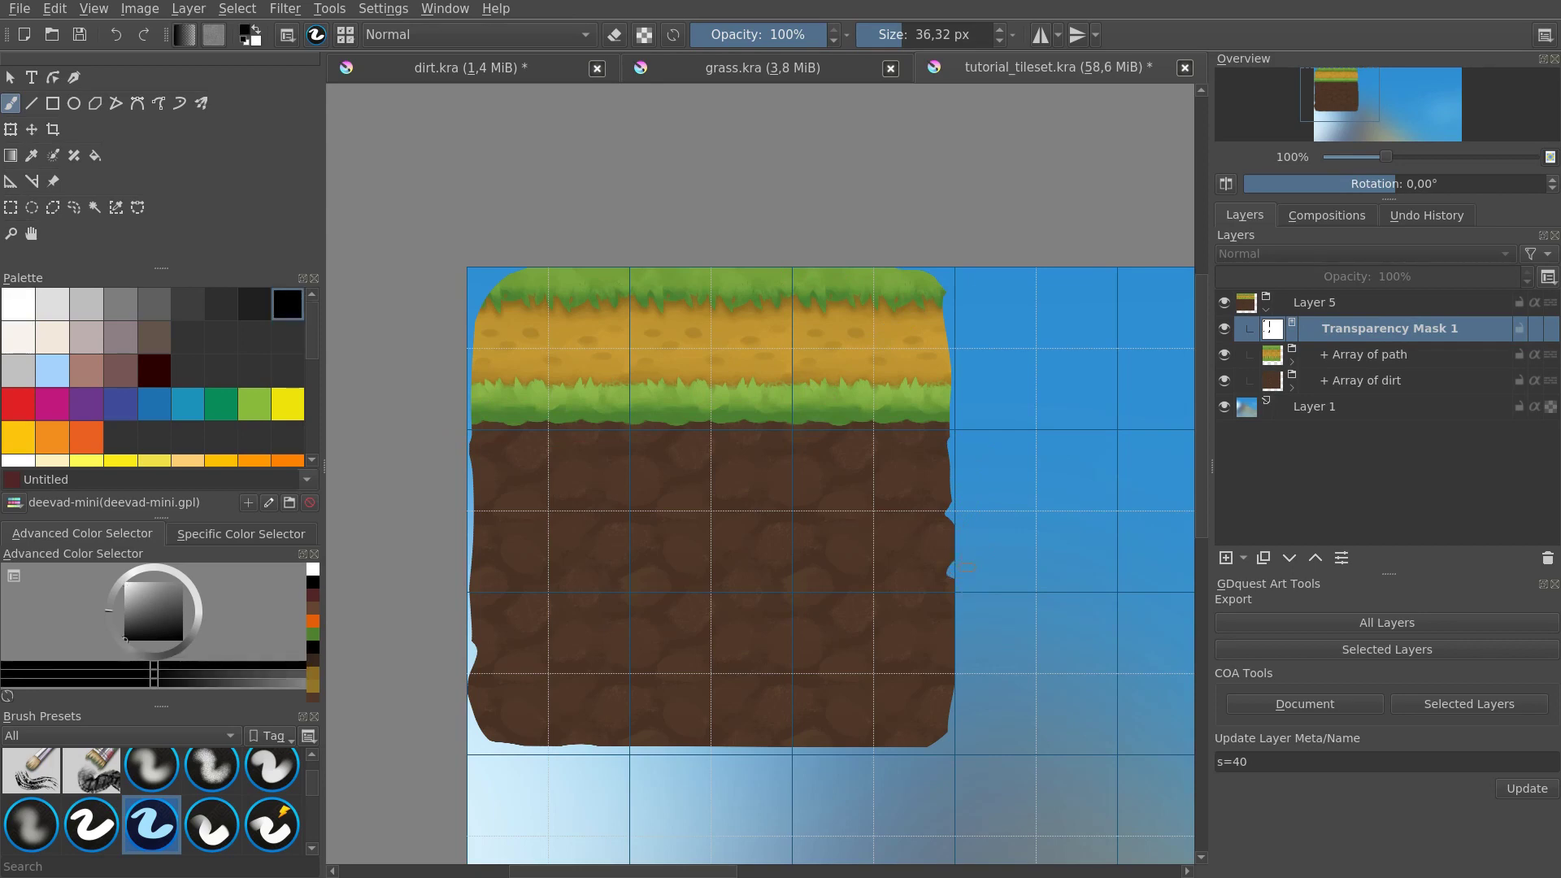
pyautogui.press('x')
pyautogui.moveTo(959, 561); pyautogui.dragTo(949, 613)
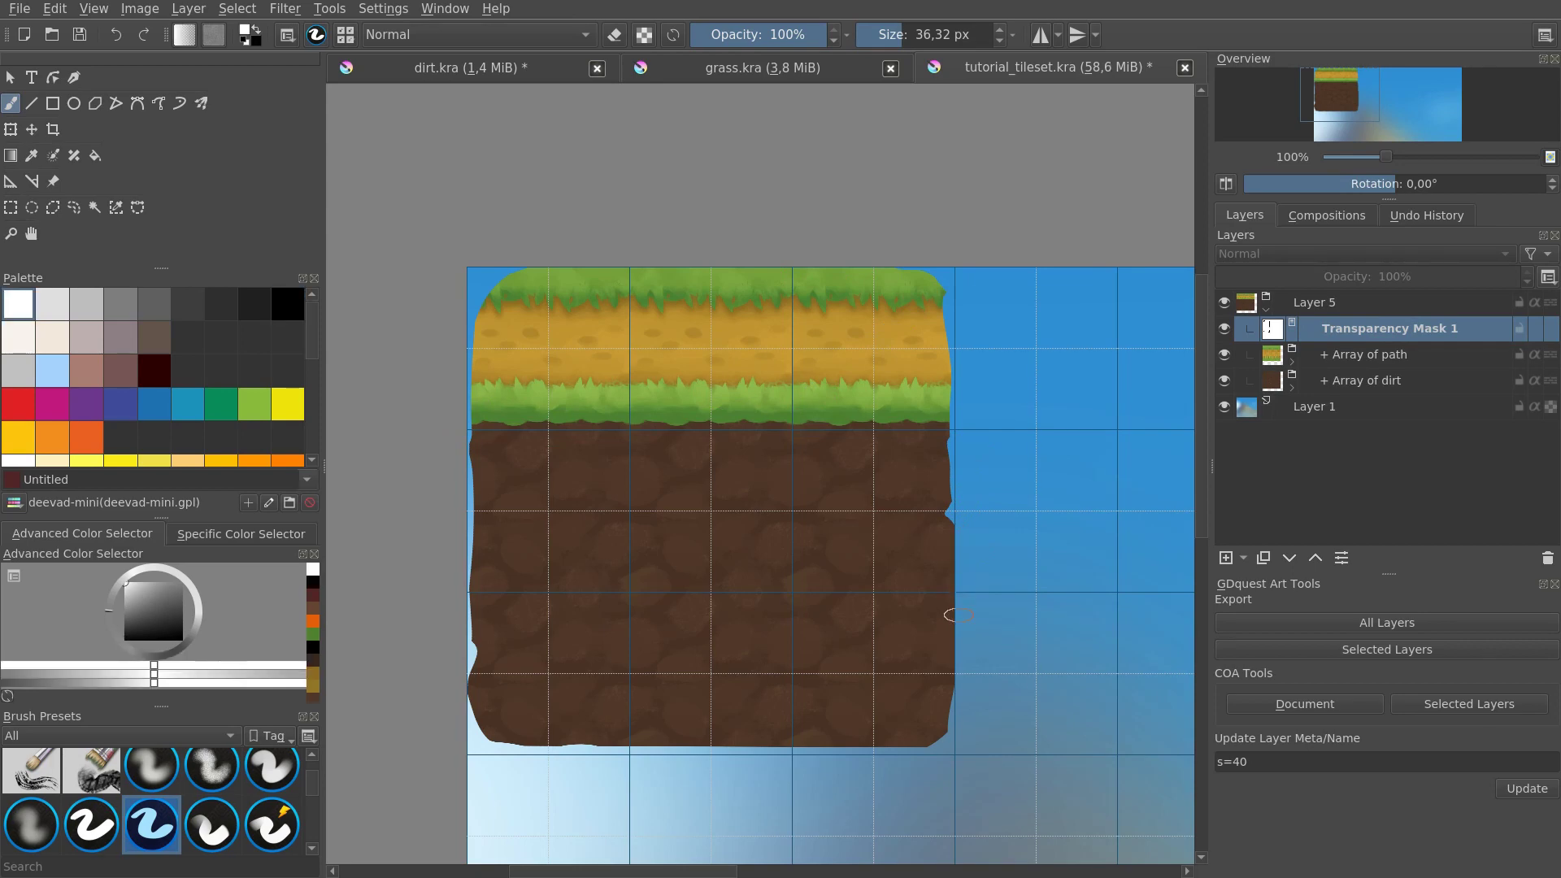
# Step: Paint white on the mask to restore parts of the dirt's left edge and of the tileset's upper right edge
pyautogui.moveTo(478, 683); pyautogui.dragTo(482, 459)
pyautogui.click(481, 433)
pyautogui.scroll(3, 976, 530)
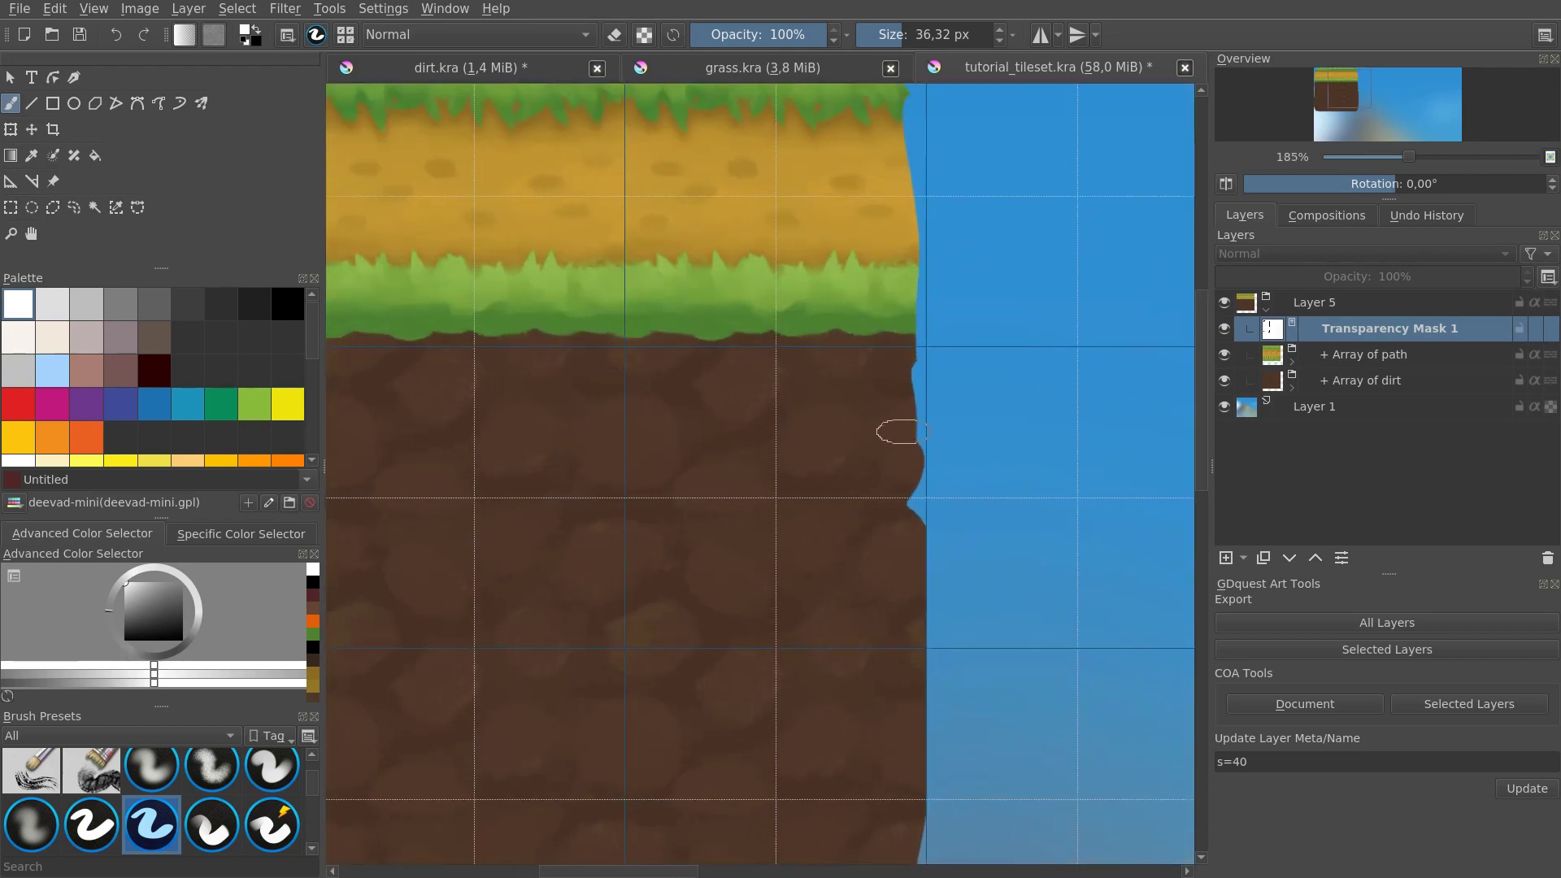
pyautogui.moveTo(900, 445)
pyautogui.mouseDown()
pyautogui.moveTo(891, 371)
pyautogui.moveTo(884, 431)
pyautogui.moveTo(902, 342)
pyautogui.moveTo(892, 363)
pyautogui.moveTo(888, 293)
pyautogui.moveTo(900, 337)
pyautogui.mouseUp()
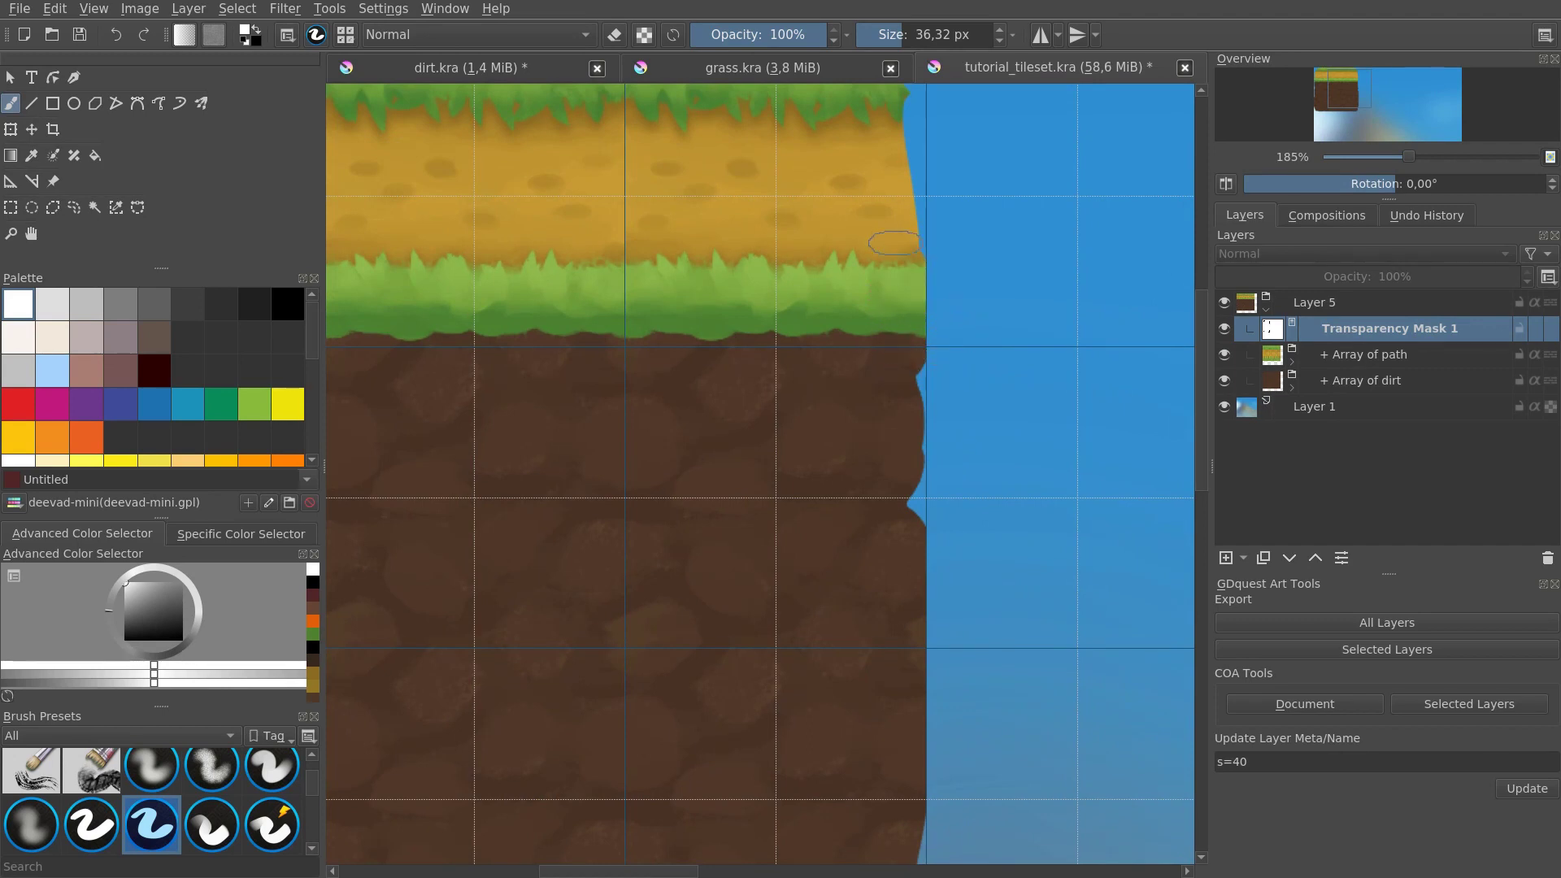
pyautogui.scroll(3, 897, 319)
pyautogui.moveTo(879, 269)
pyautogui.mouseDown()
pyautogui.moveTo(882, 448)
pyautogui.moveTo(887, 376)
pyautogui.moveTo(904, 439)
pyautogui.mouseUp()
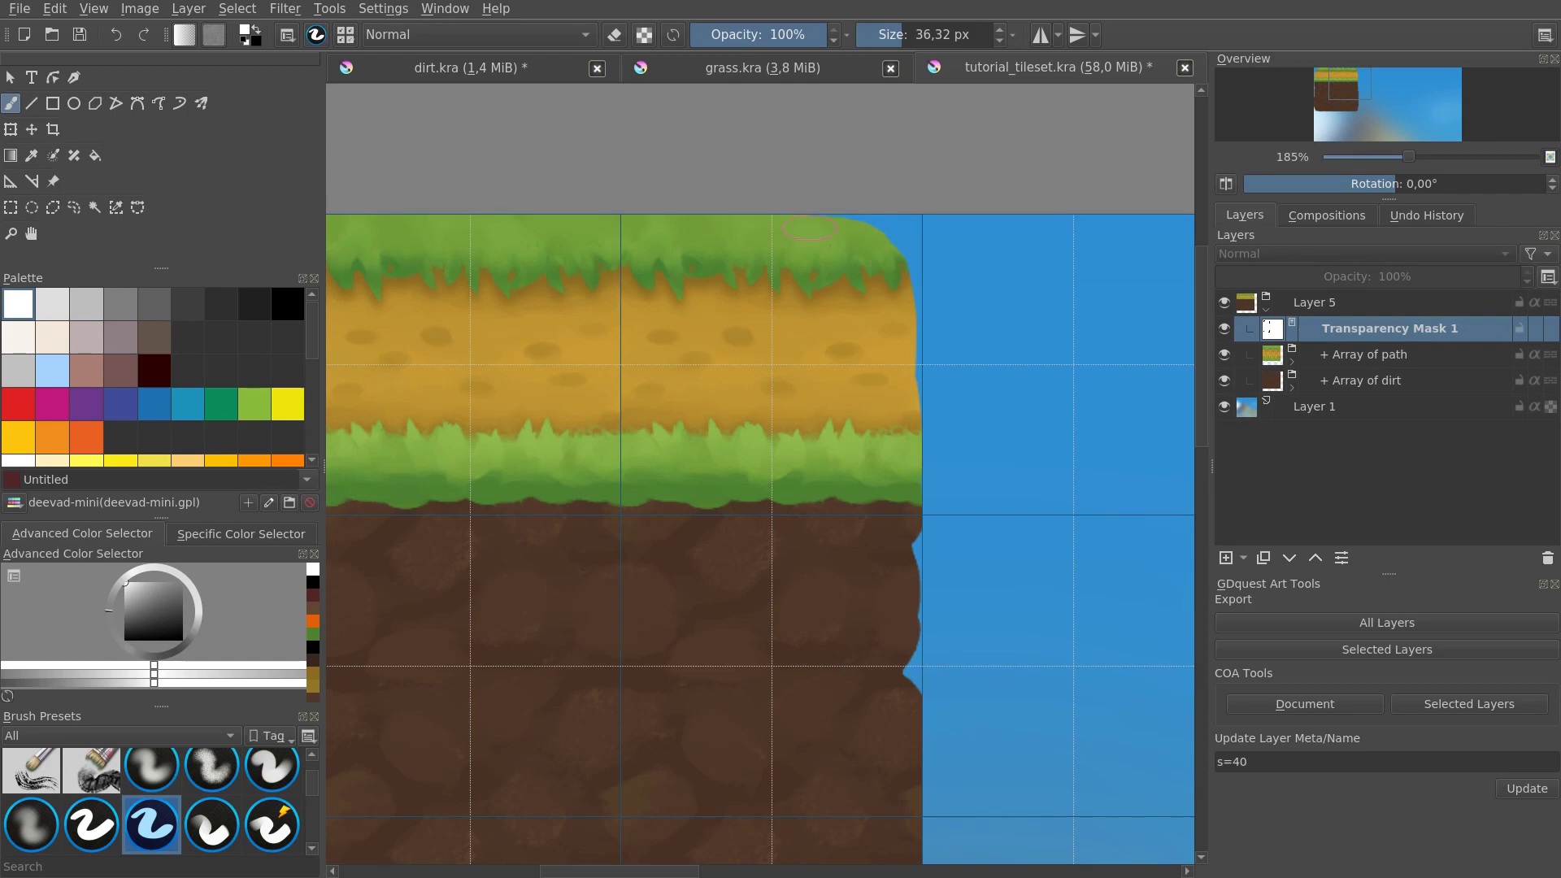
# Step: Paint white on the mask to restore part of the tileset's upper left edge
pyautogui.scroll(-5, 1039, 337)
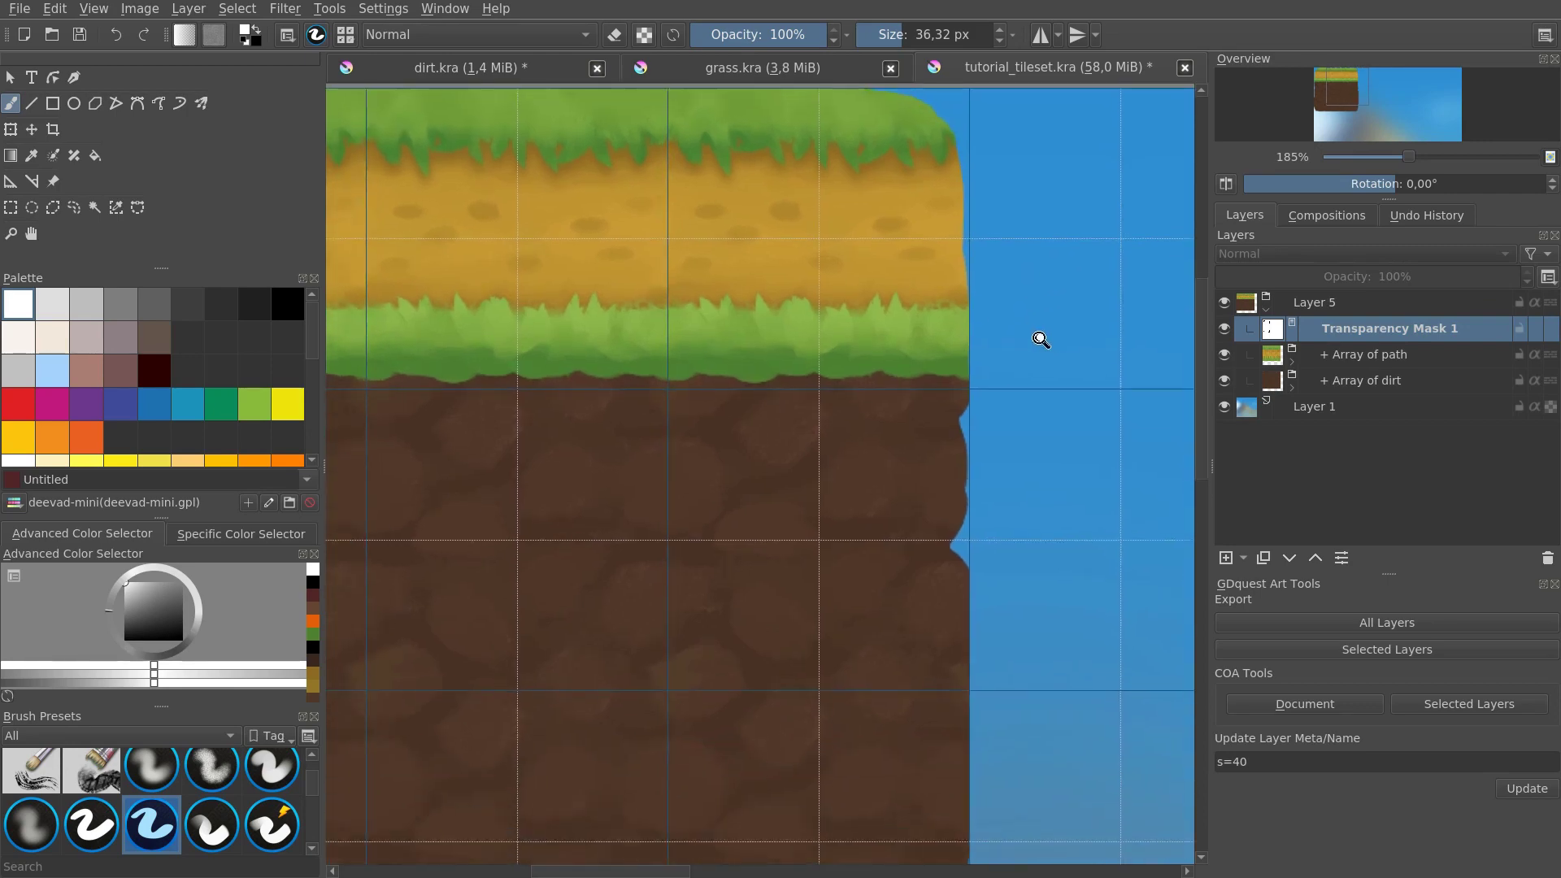
pyautogui.scroll(5, 701, 266)
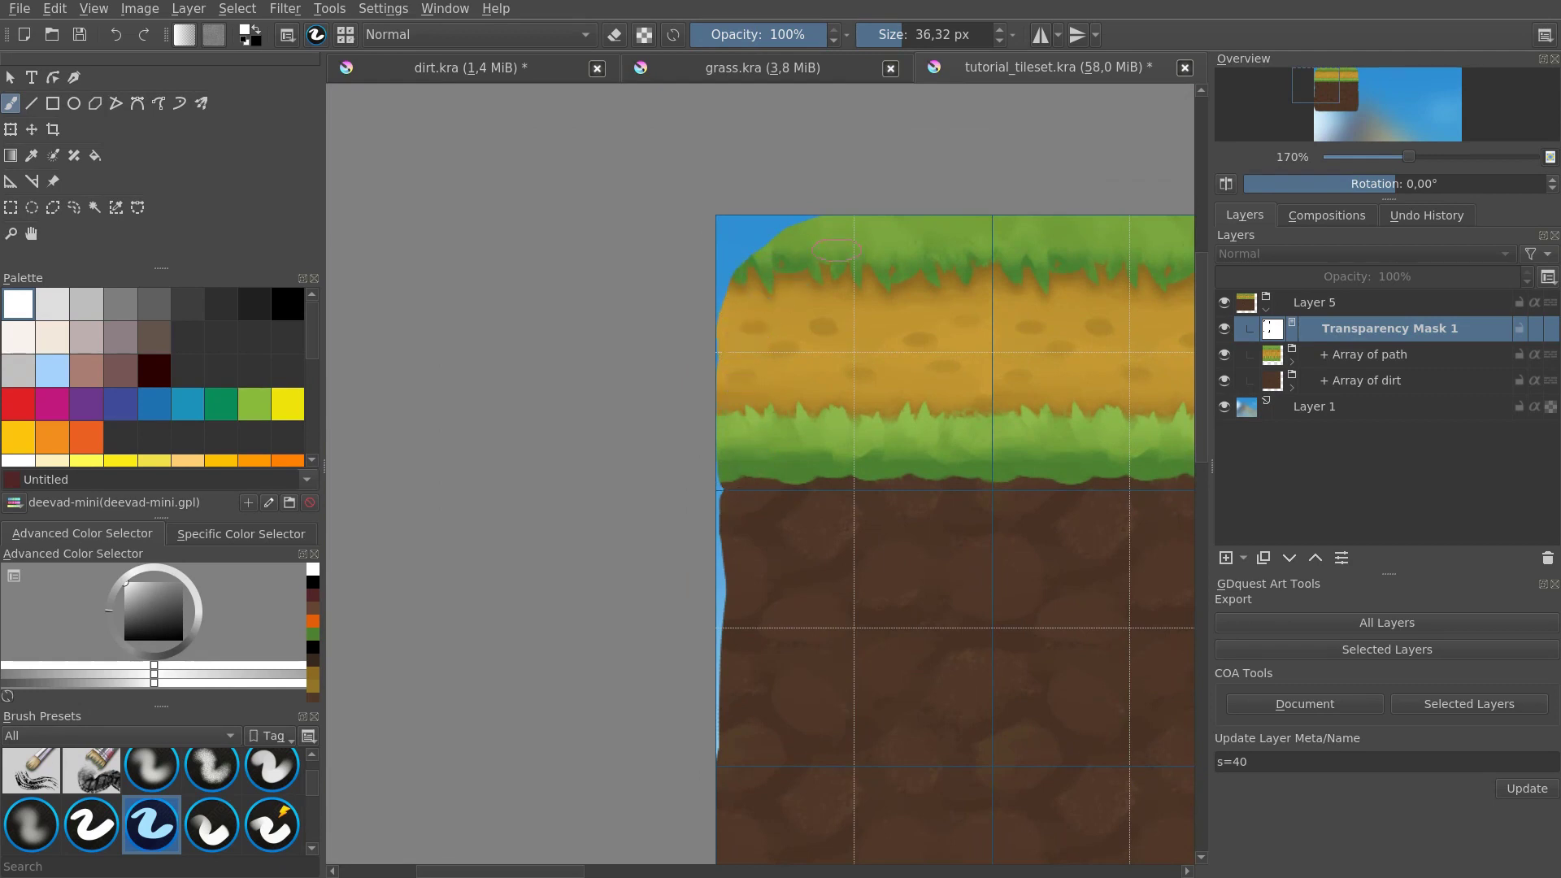
pyautogui.moveTo(966, 419)
pyautogui.mouseDown()
pyautogui.moveTo(941, 411)
pyautogui.moveTo(825, 154)
pyautogui.mouseUp()
pyautogui.moveTo(599, 239); pyautogui.dragTo(609, 405)
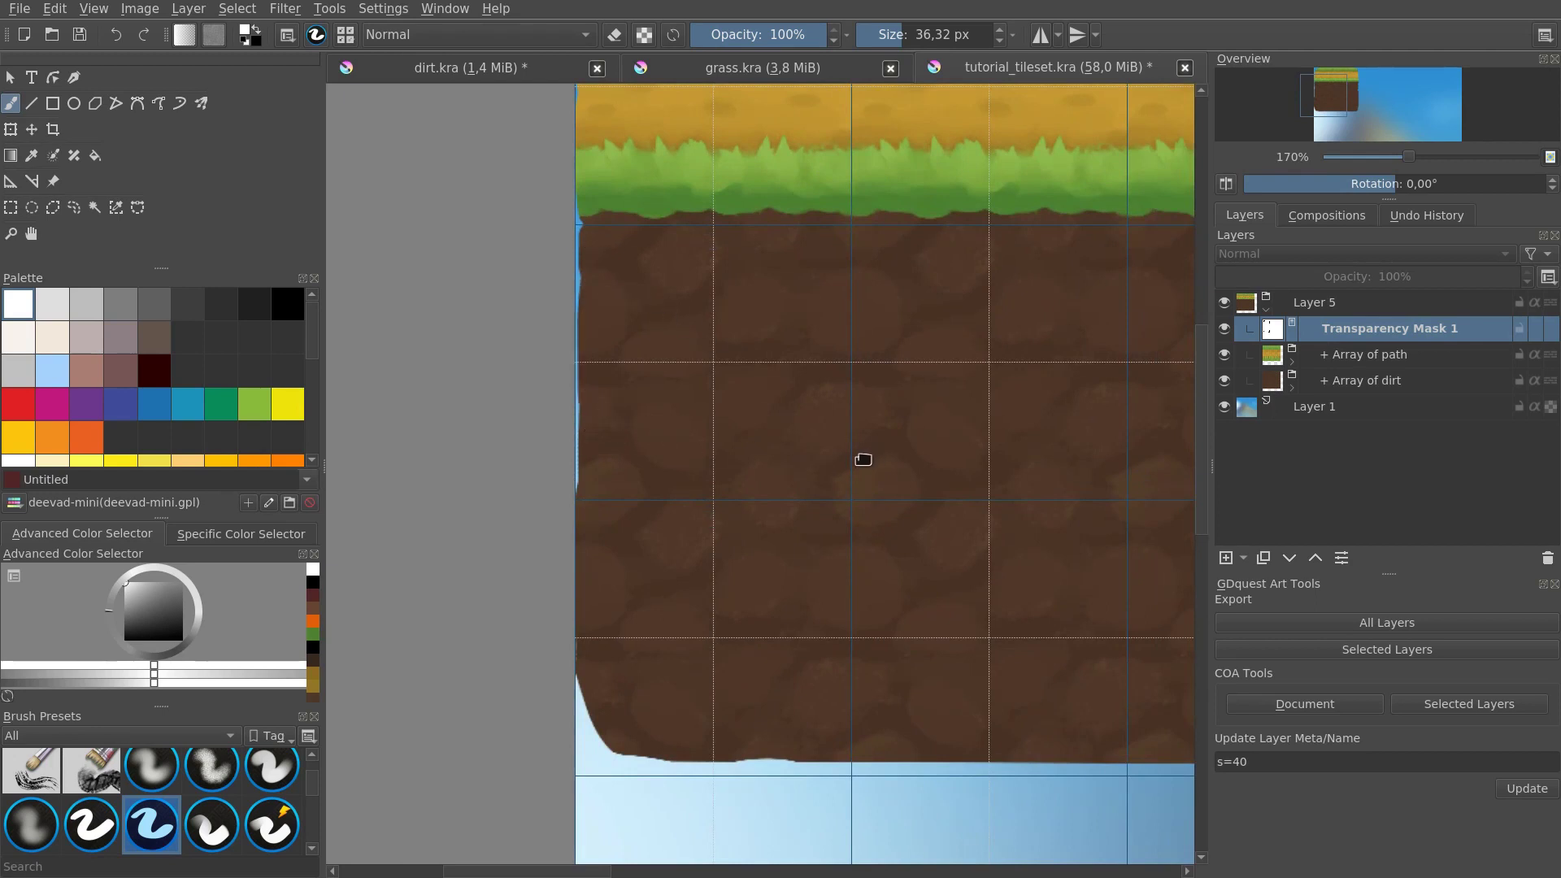
pyautogui.scroll(-4, 659, 526)
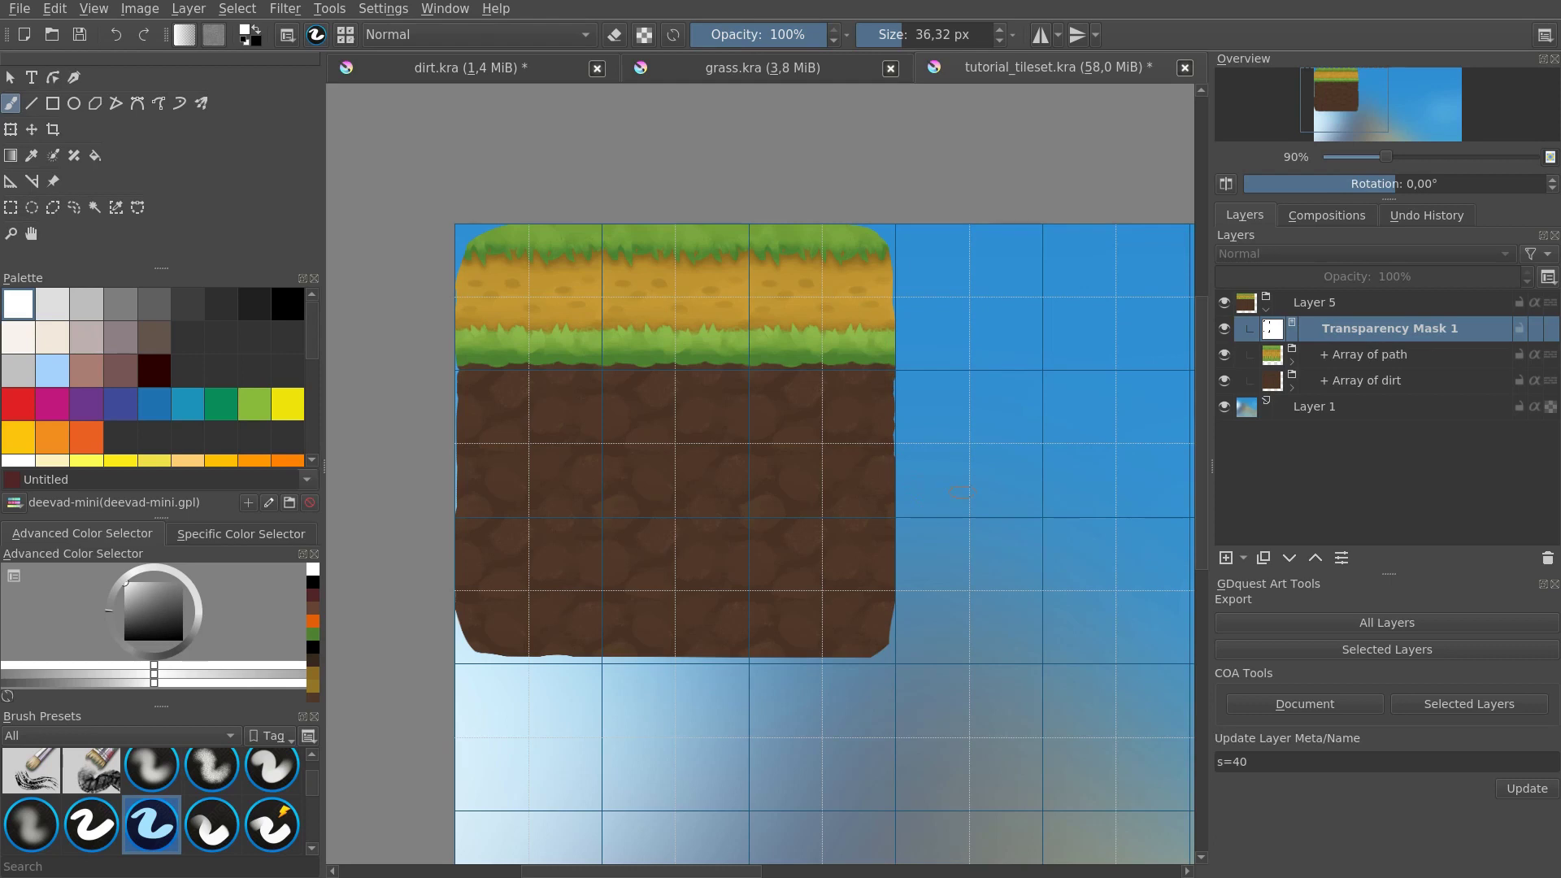
pyautogui.moveTo(890, 457); pyautogui.dragTo(923, 489)
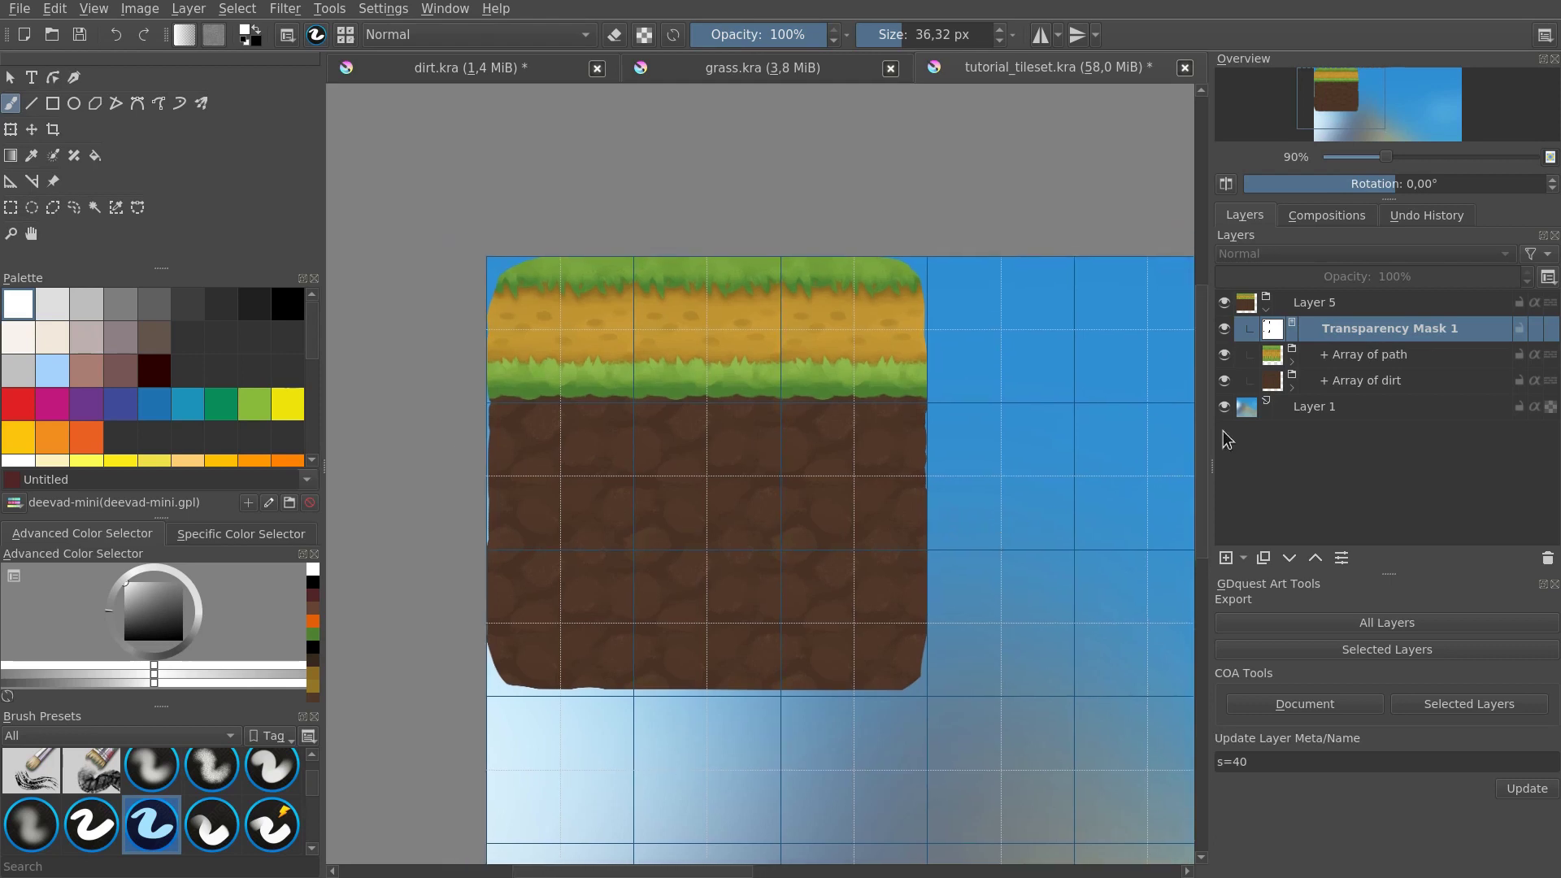
# Step: Compare the tileset with and without Transparency Mask 1, and inspect the contents of the Array of dirt group
pyautogui.click(1225, 328)
pyautogui.click(1225, 329)
pyautogui.click(1293, 386)
pyautogui.click(1293, 384)
# Step: Open the layer styles of the Array of path group and enable a Drop Shadow on it
pyautogui.click(1351, 364)
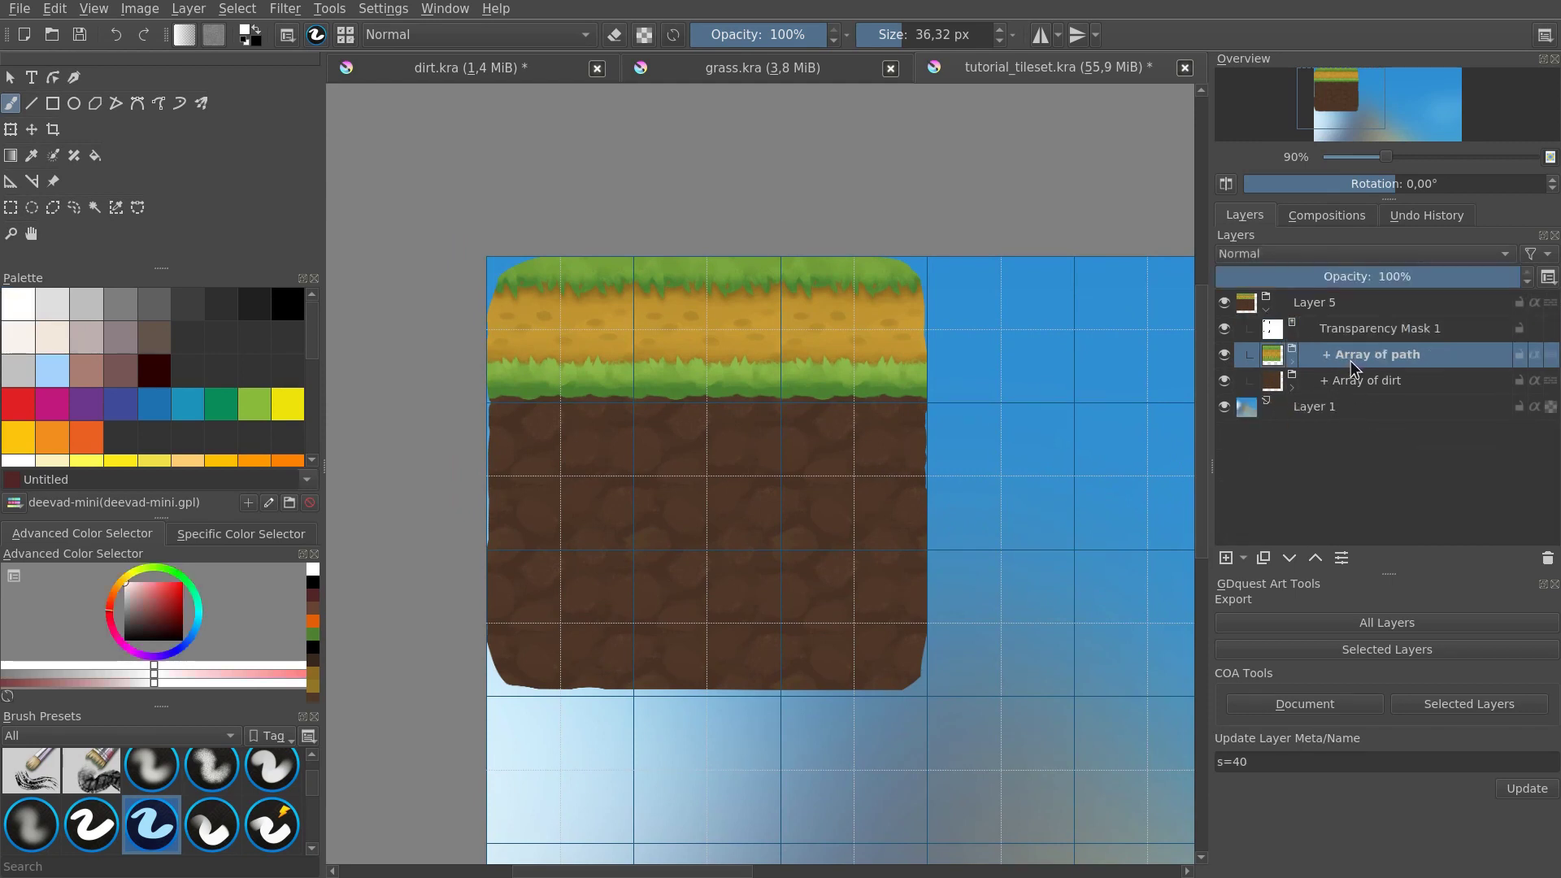
pyautogui.rightClick(1351, 364)
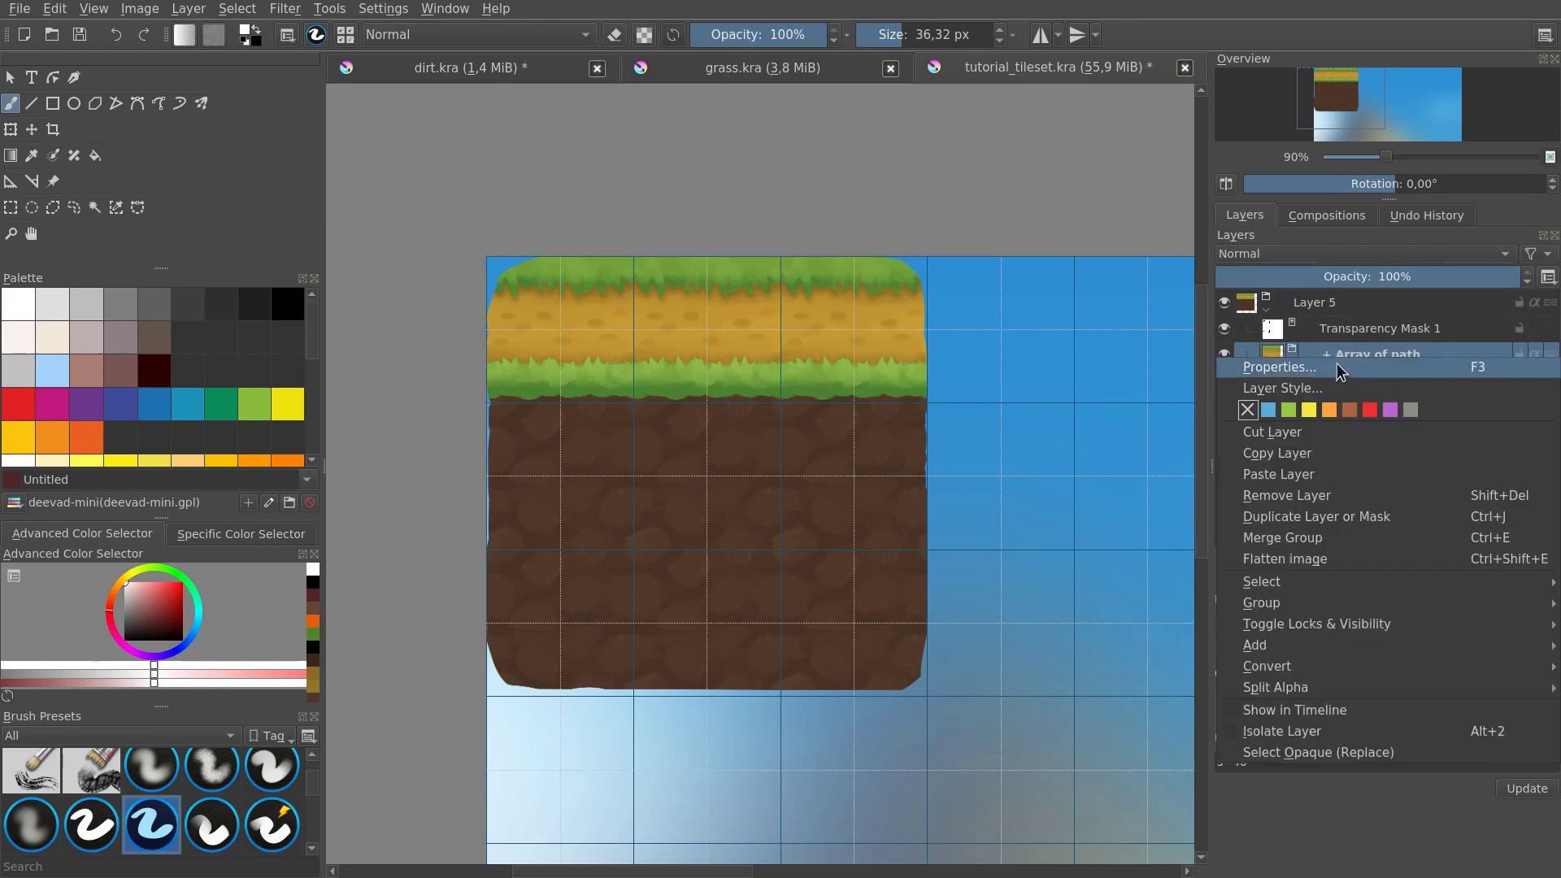
pyautogui.click(1366, 346)
pyautogui.rightClick(1362, 361)
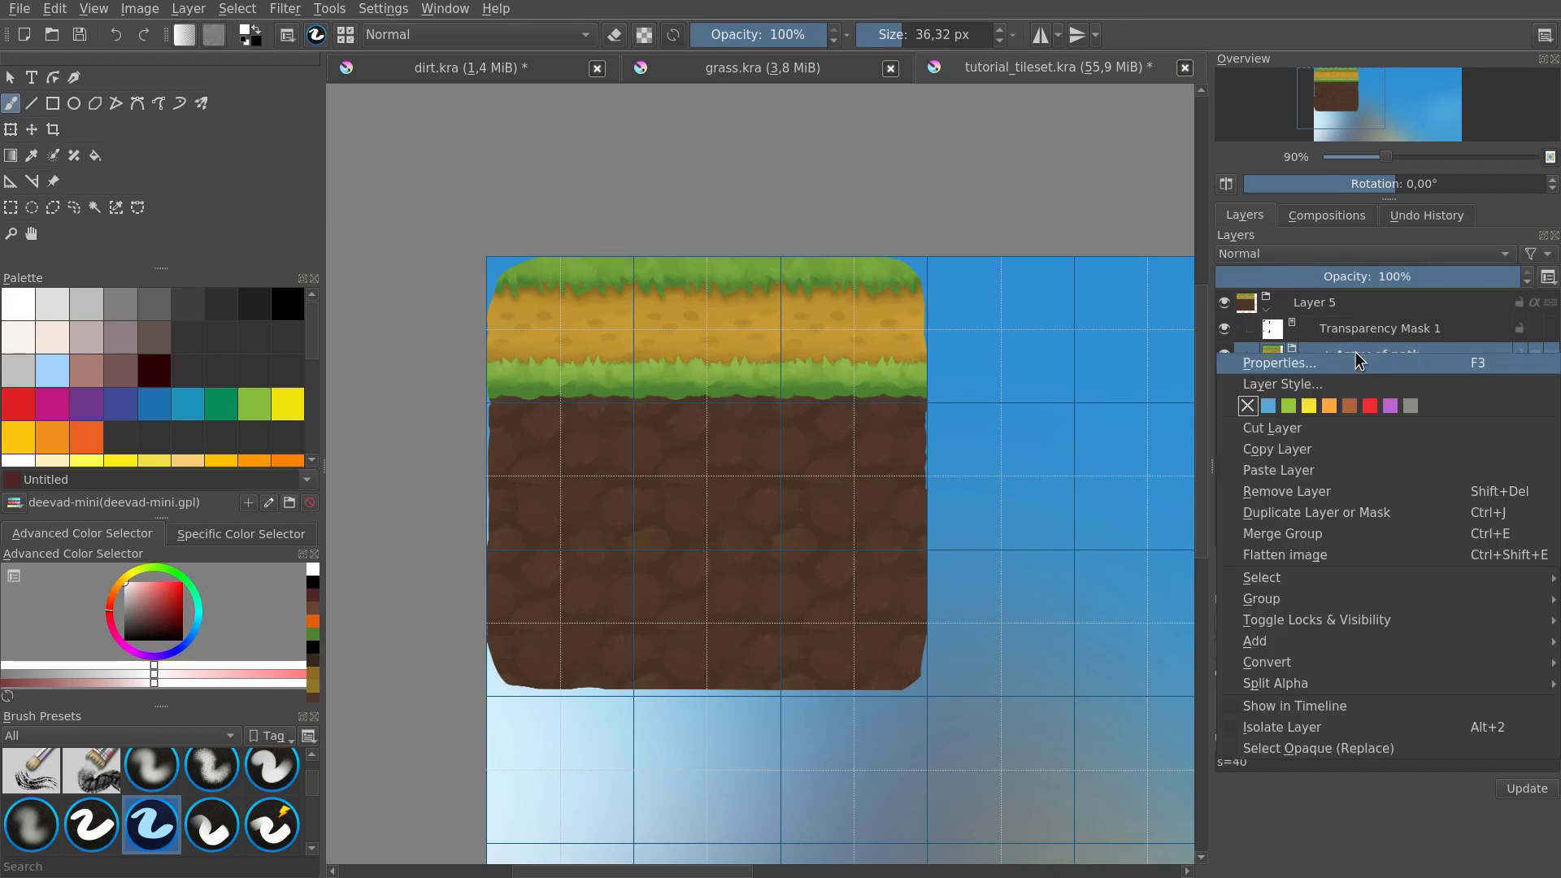
pyautogui.click(1309, 392)
pyautogui.moveTo(715, 230); pyautogui.dragTo(1251, 396)
pyautogui.click(862, 331)
# Step: Set the drop shadow's angle to 90° and its opacity to 20%
pyautogui.click(1252, 403)
pyautogui.moveTo(1435, 400); pyautogui.dragTo(1464, 401)
pyautogui.rightClick(1464, 402)
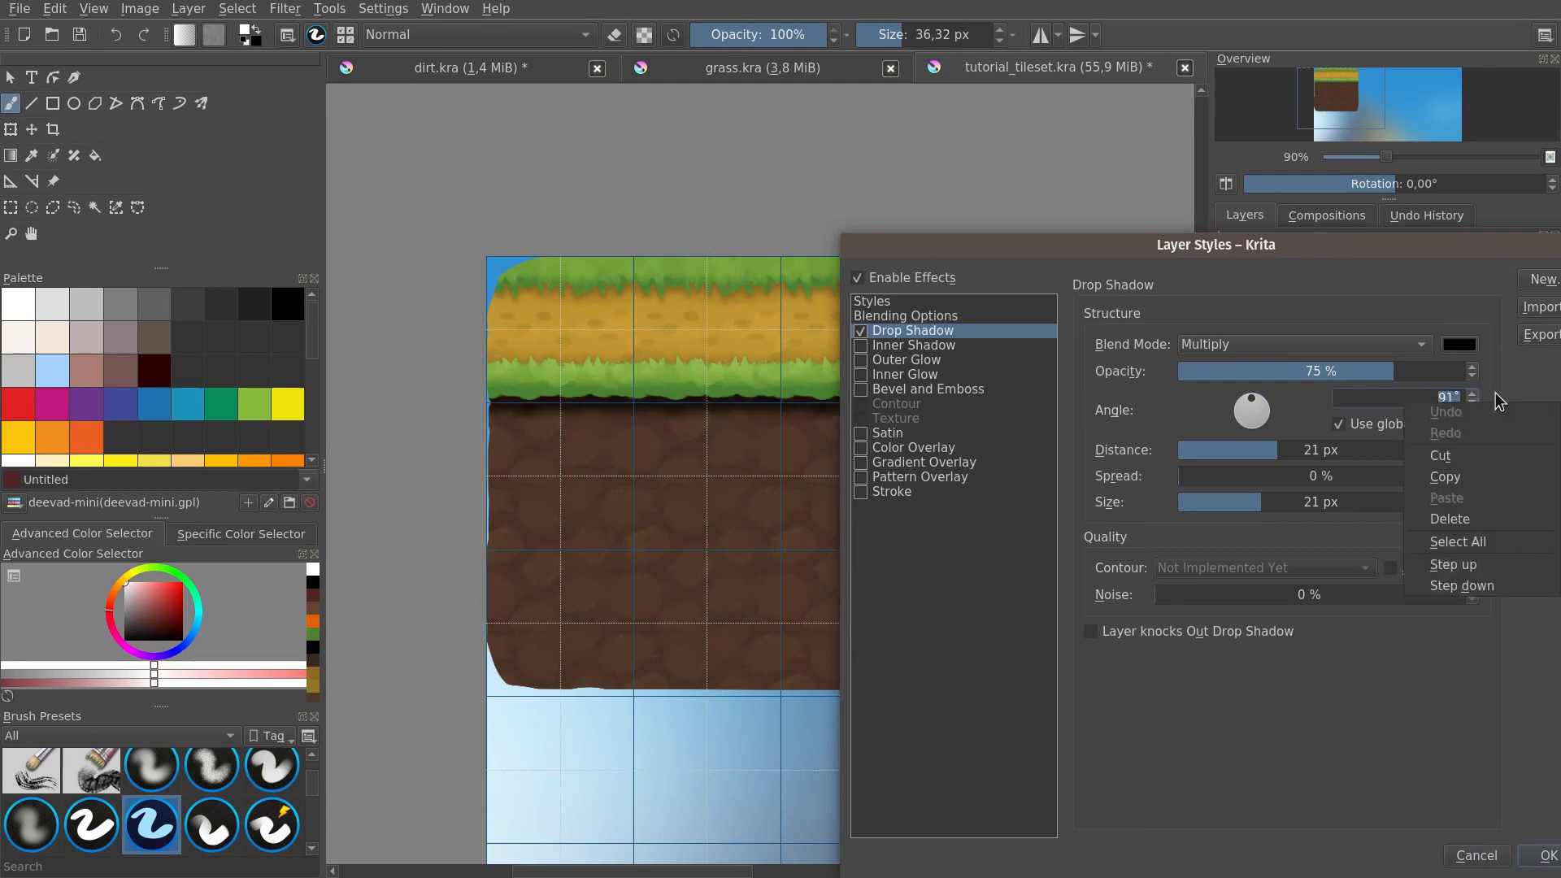
pyautogui.click(1495, 394)
pyautogui.write('90')
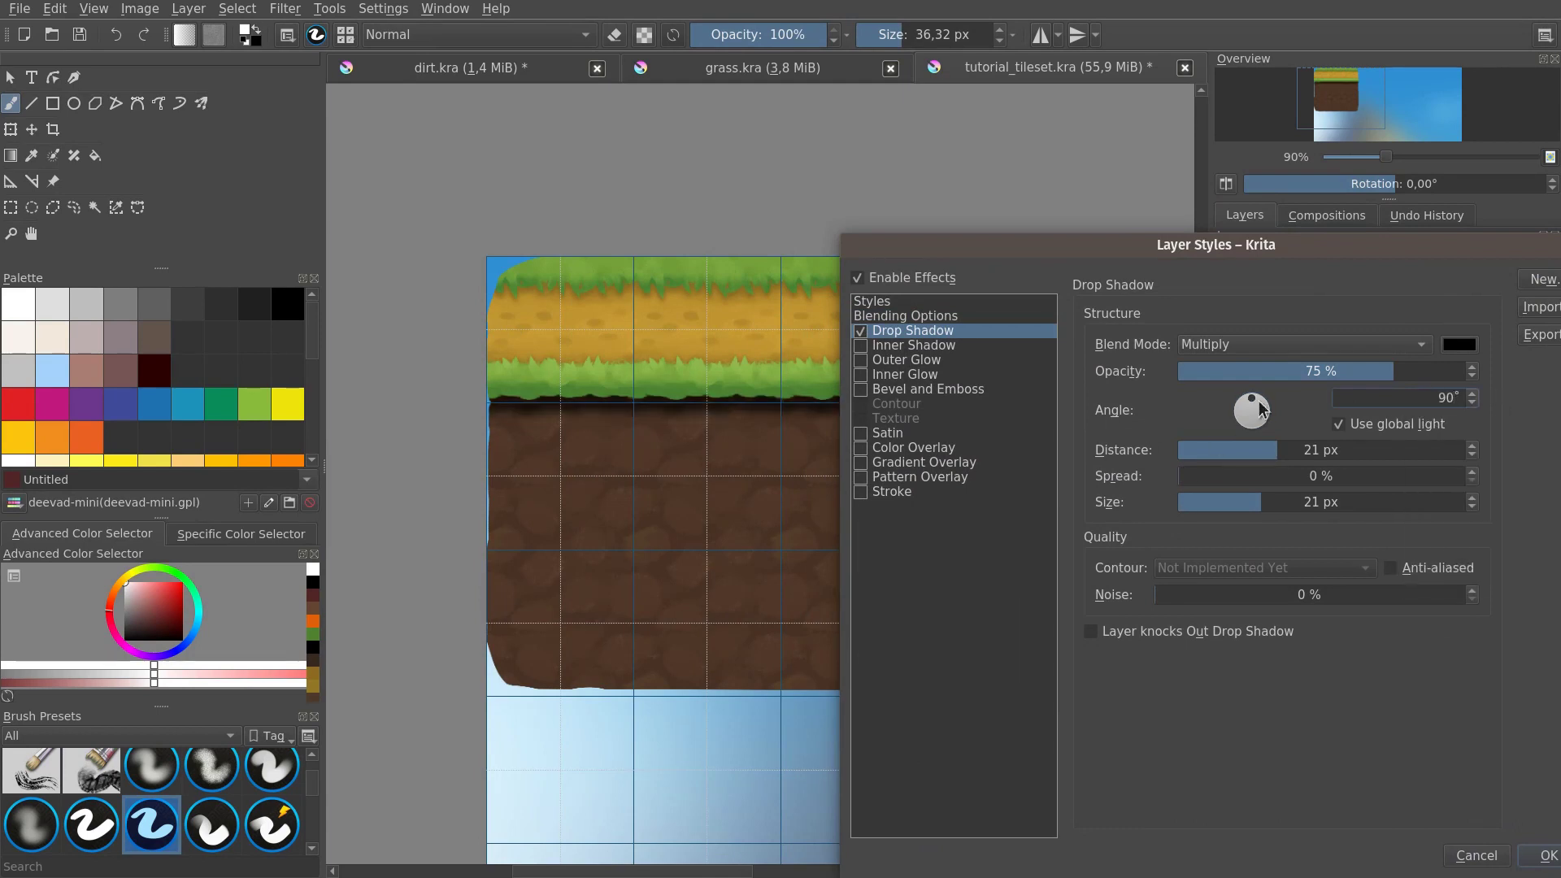
pyautogui.moveTo(1371, 371); pyautogui.dragTo(1237, 372)
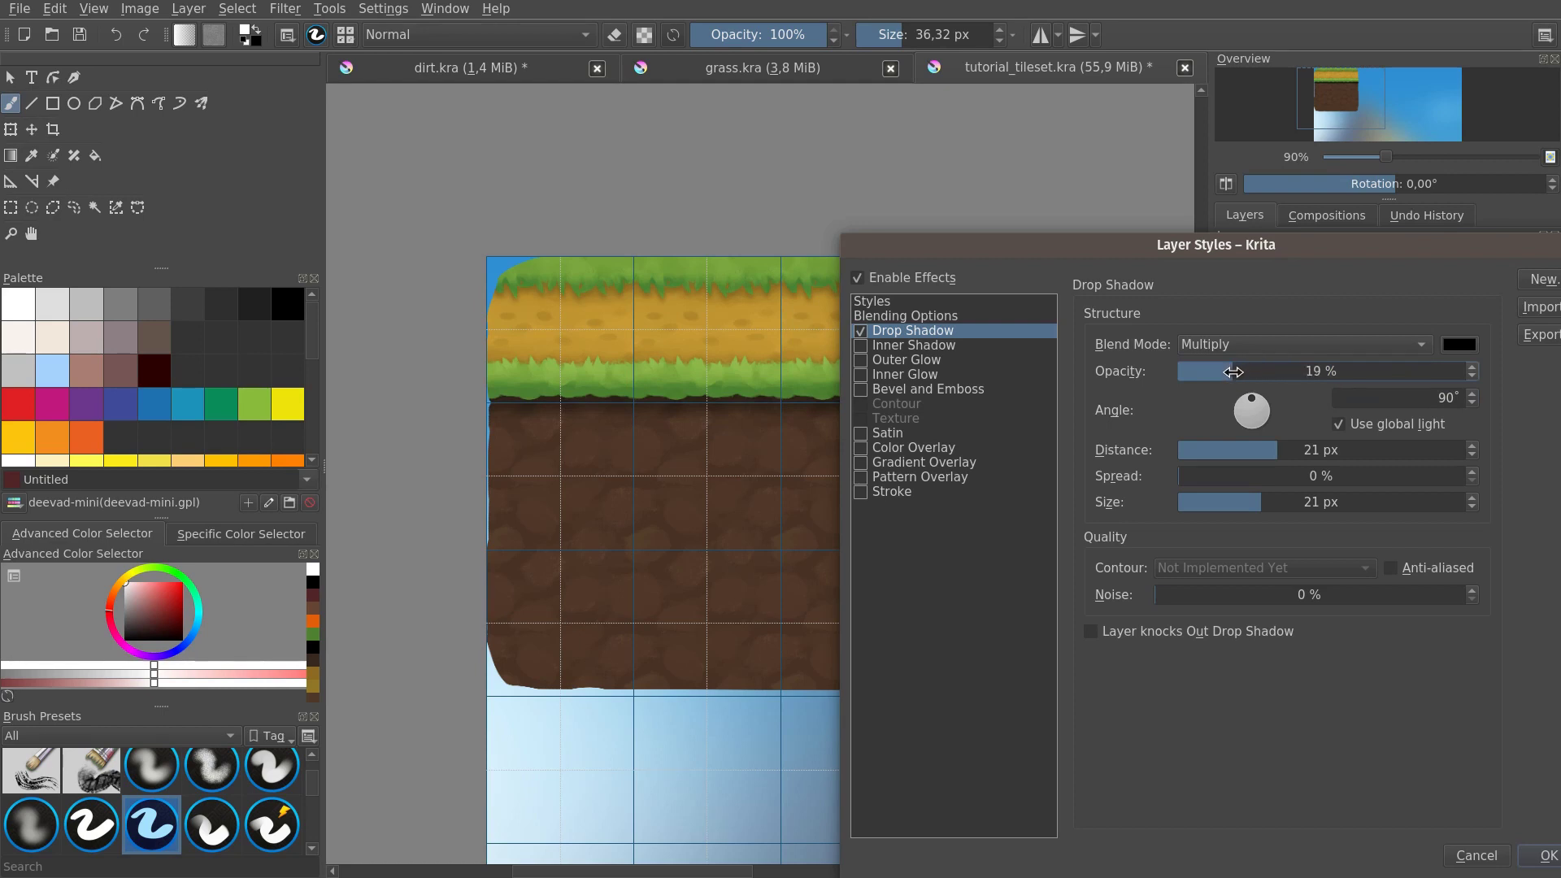
# Step: Change the drop shadow's colour from black to a muted brown, starting from a brown palette swatch
pyautogui.click(1462, 344)
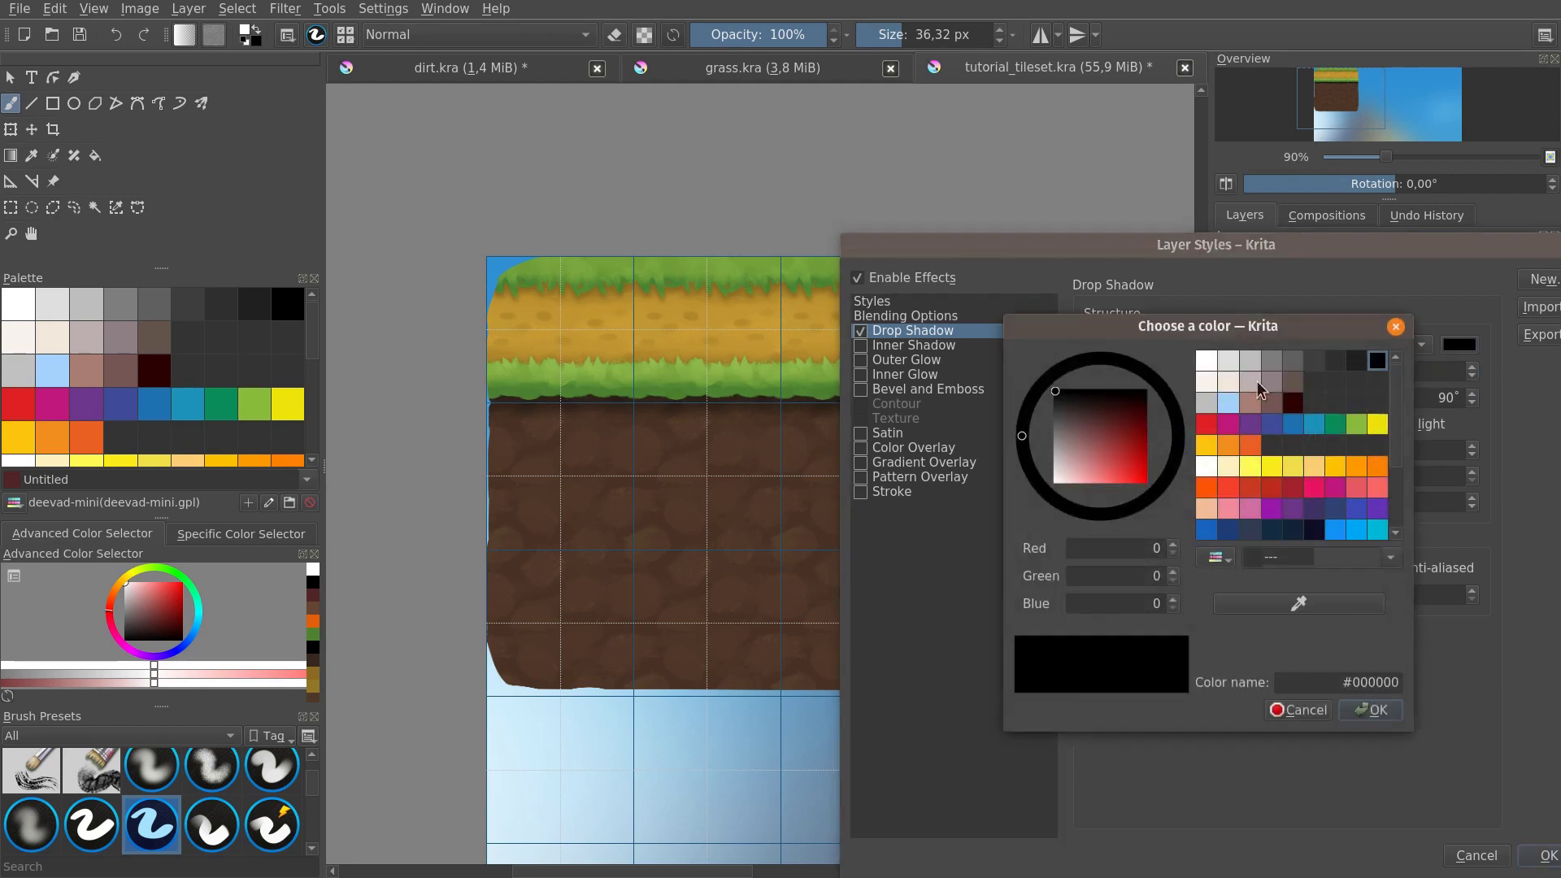
pyautogui.click(1372, 469)
pyautogui.moveTo(1401, 438); pyautogui.dragTo(1384, 506)
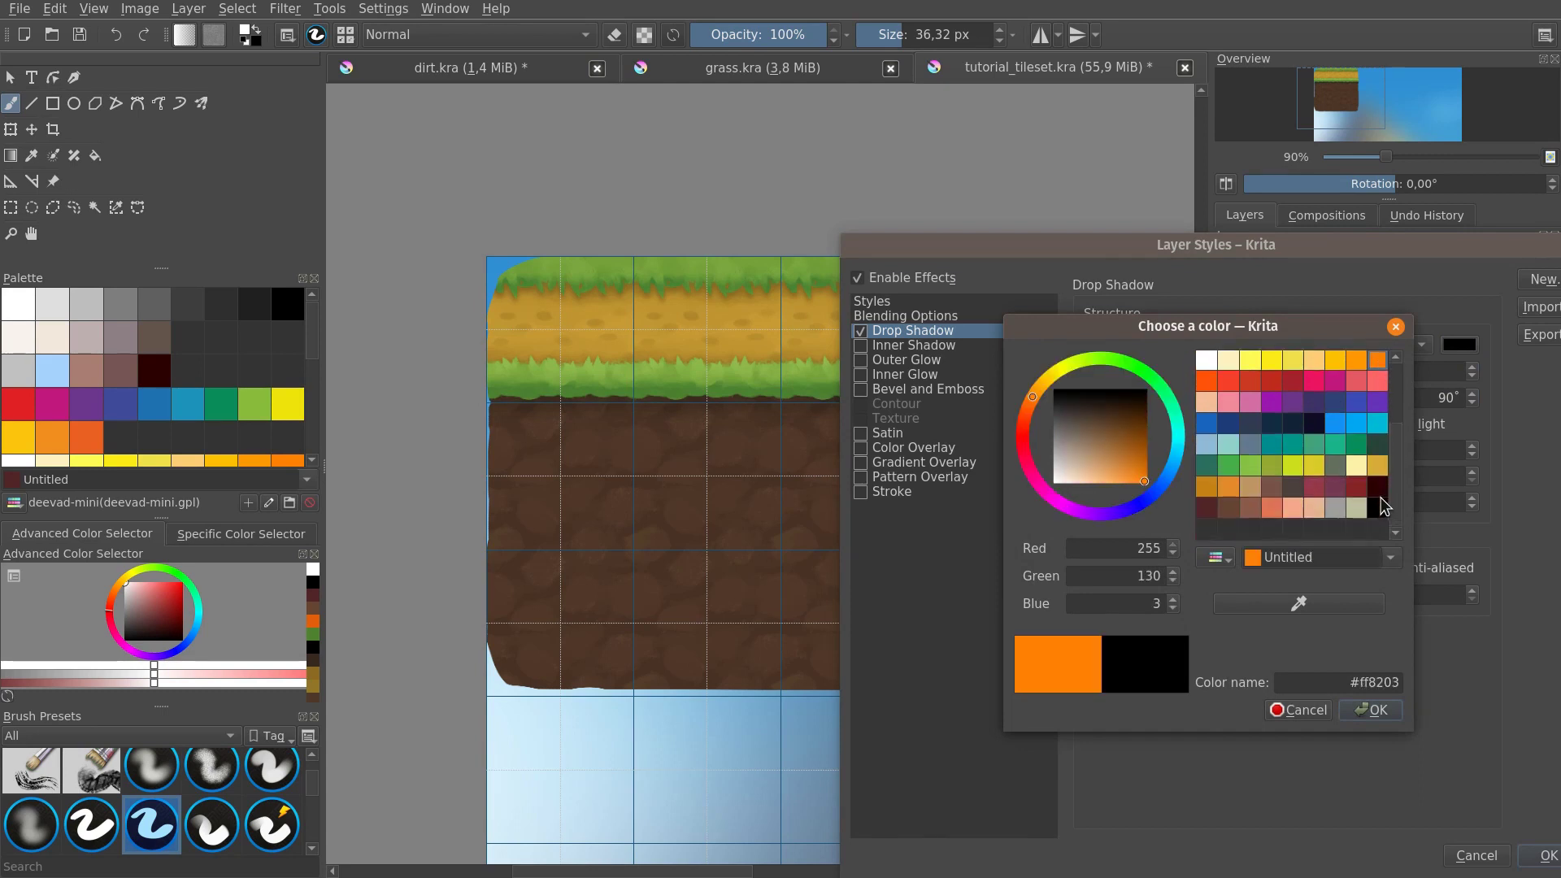
pyautogui.click(1226, 499)
pyautogui.moveTo(1101, 426); pyautogui.dragTo(1074, 424)
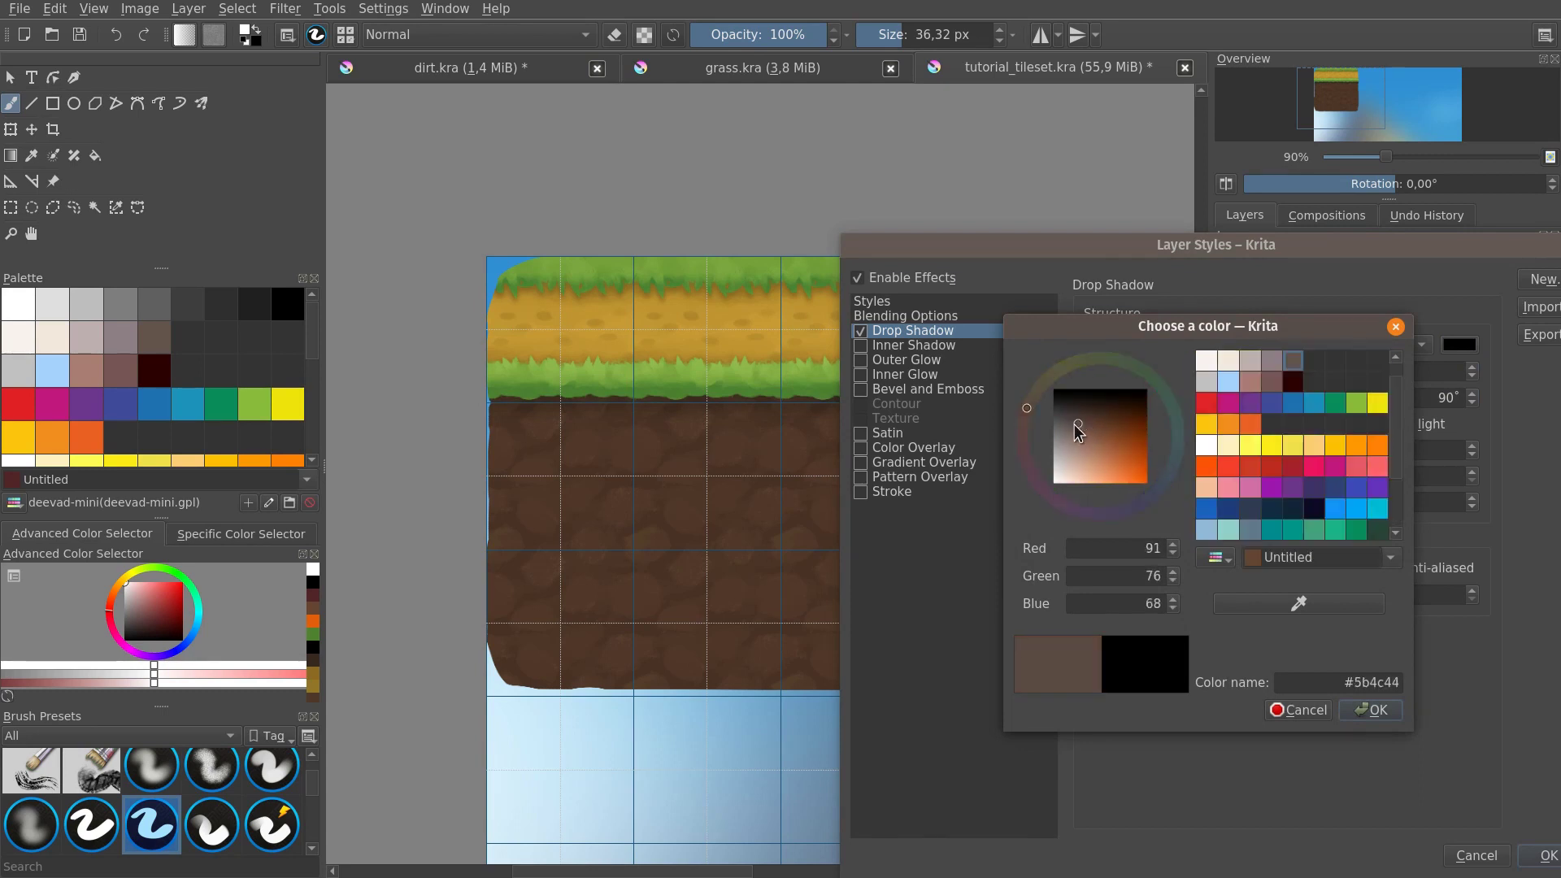
pyautogui.click(1079, 437)
pyautogui.click(1381, 712)
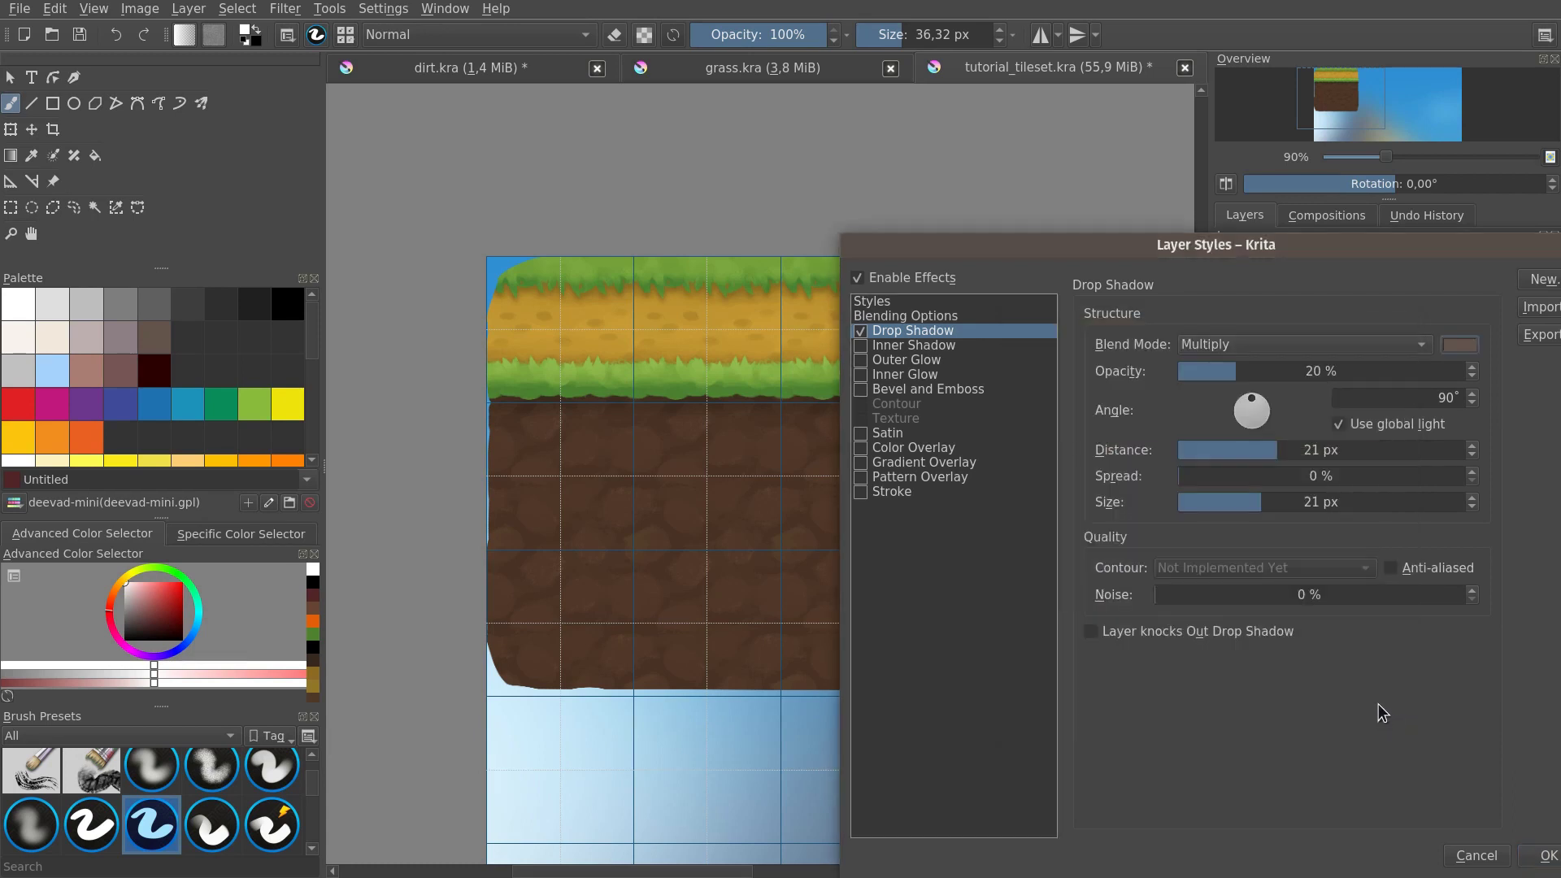
# Step: Set the drop shadow's distance to 10 px, size to 12 px and opacity to 32%, and apply the layer style
pyautogui.click(1255, 451)
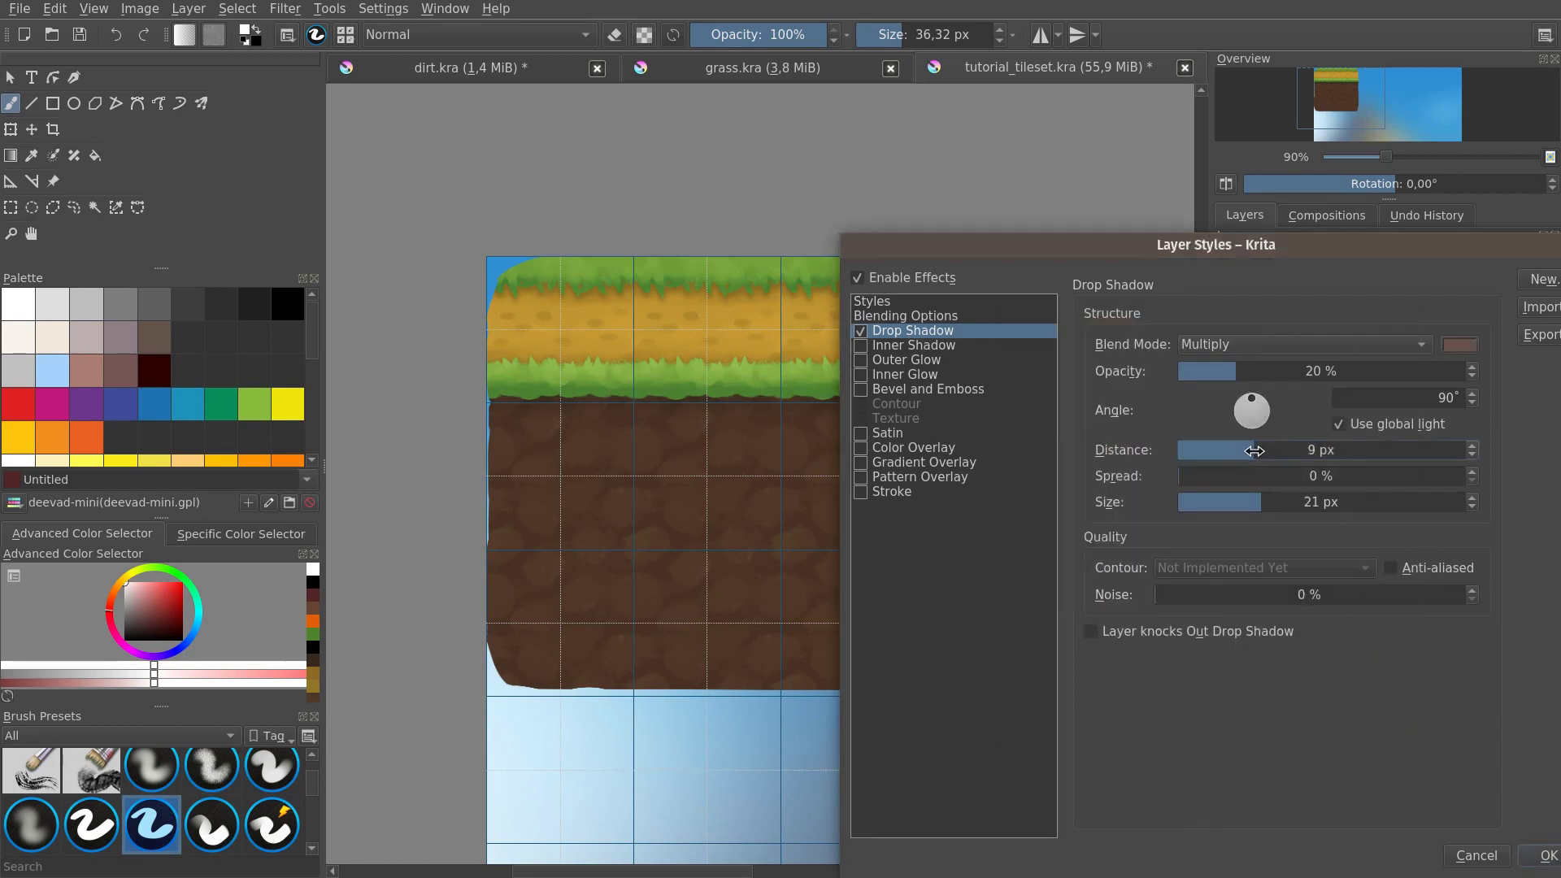
pyautogui.click(1256, 451)
pyautogui.click(1241, 502)
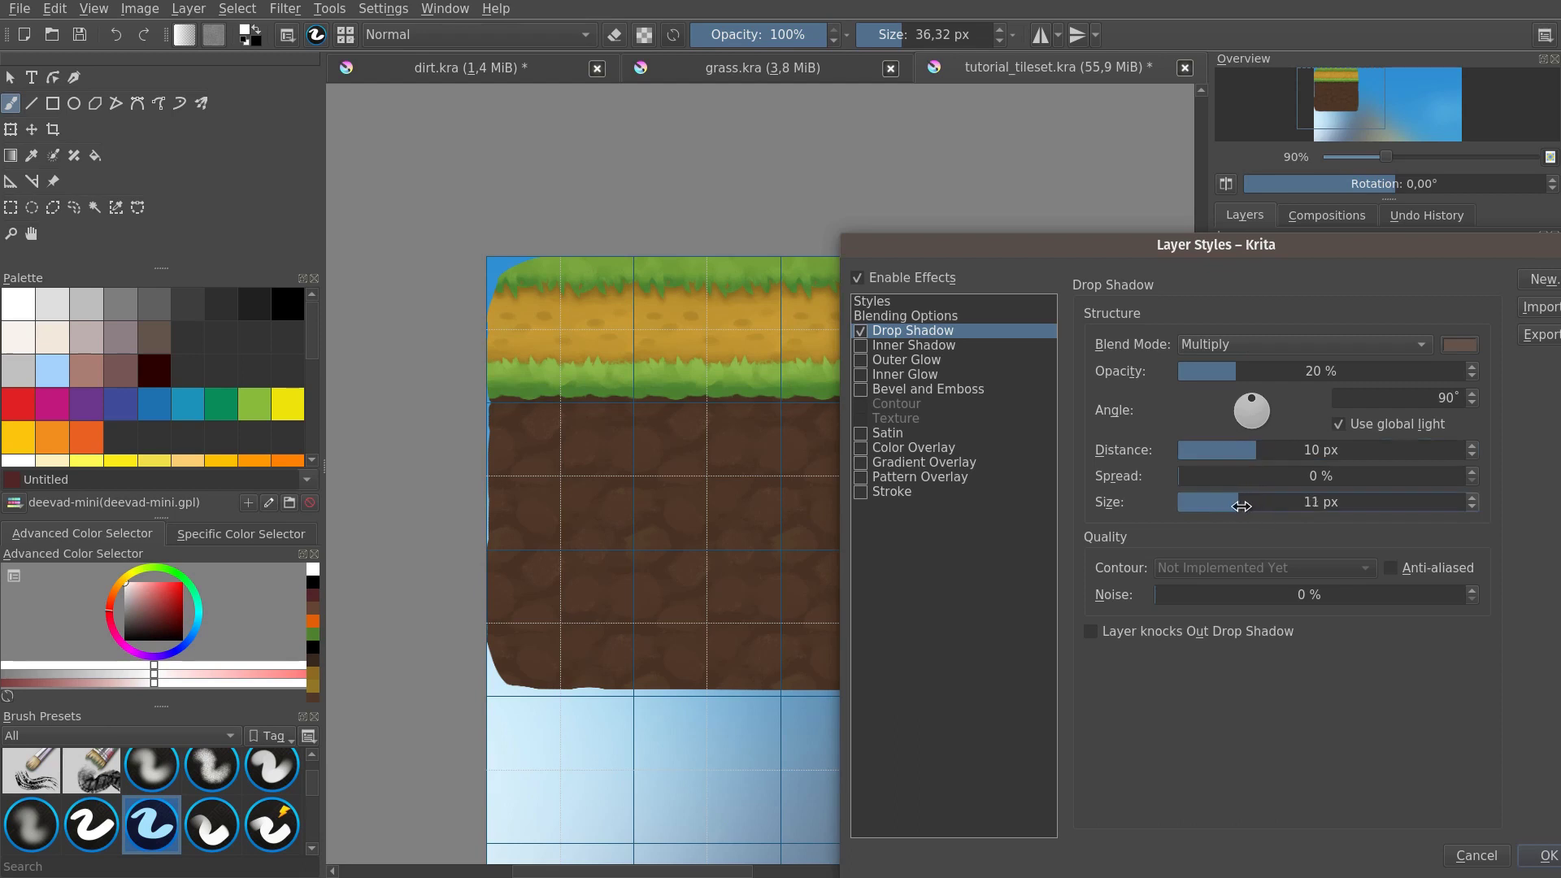
pyautogui.click(1256, 371)
pyautogui.moveTo(1257, 371); pyautogui.dragTo(1270, 371)
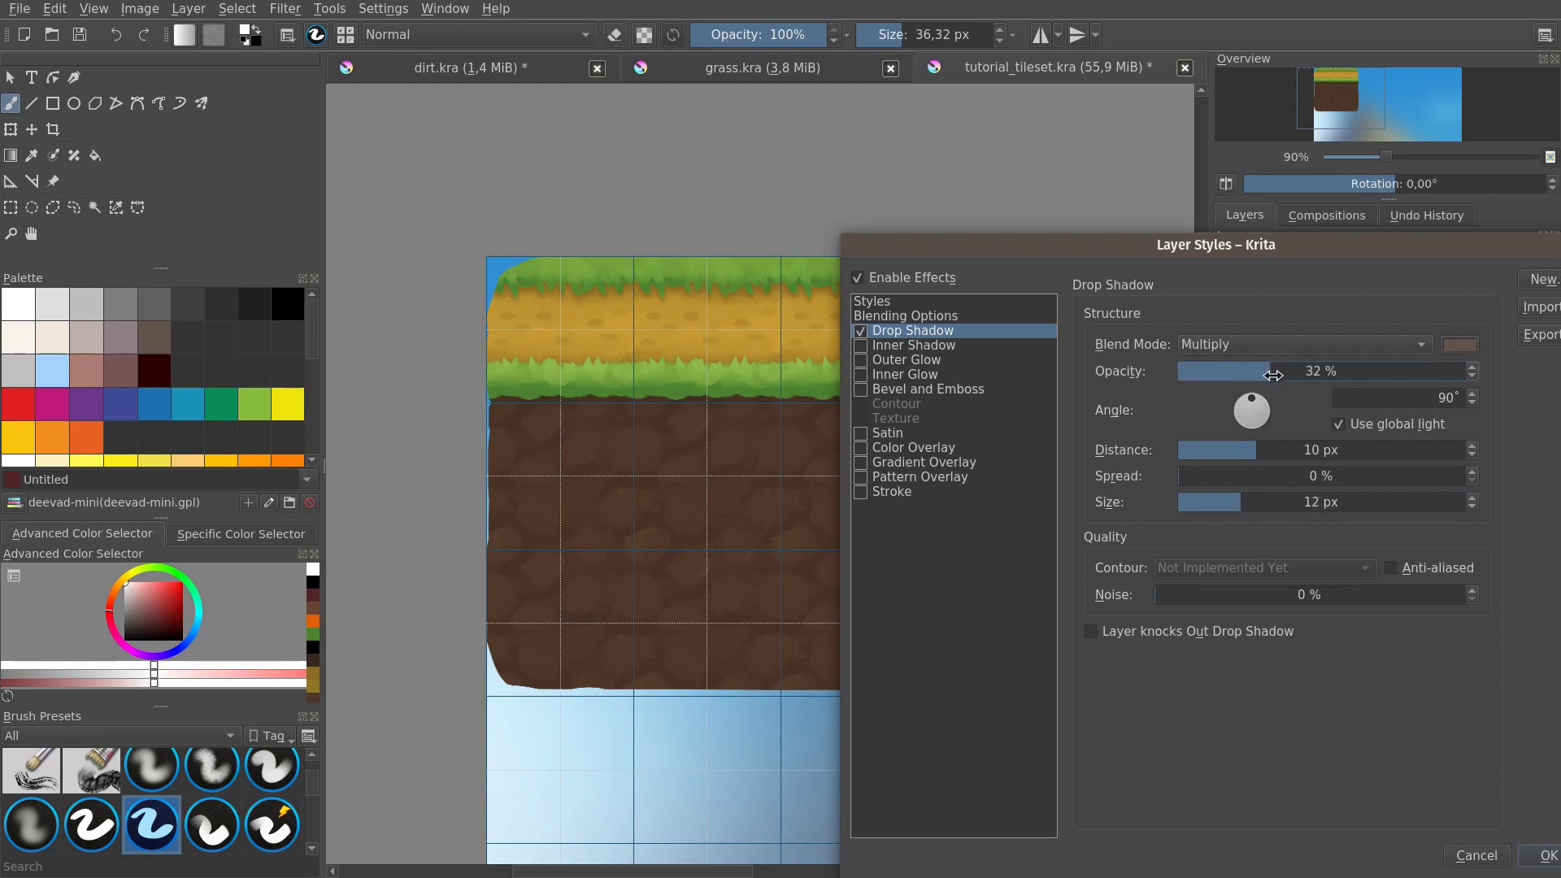
pyautogui.click(1527, 854)
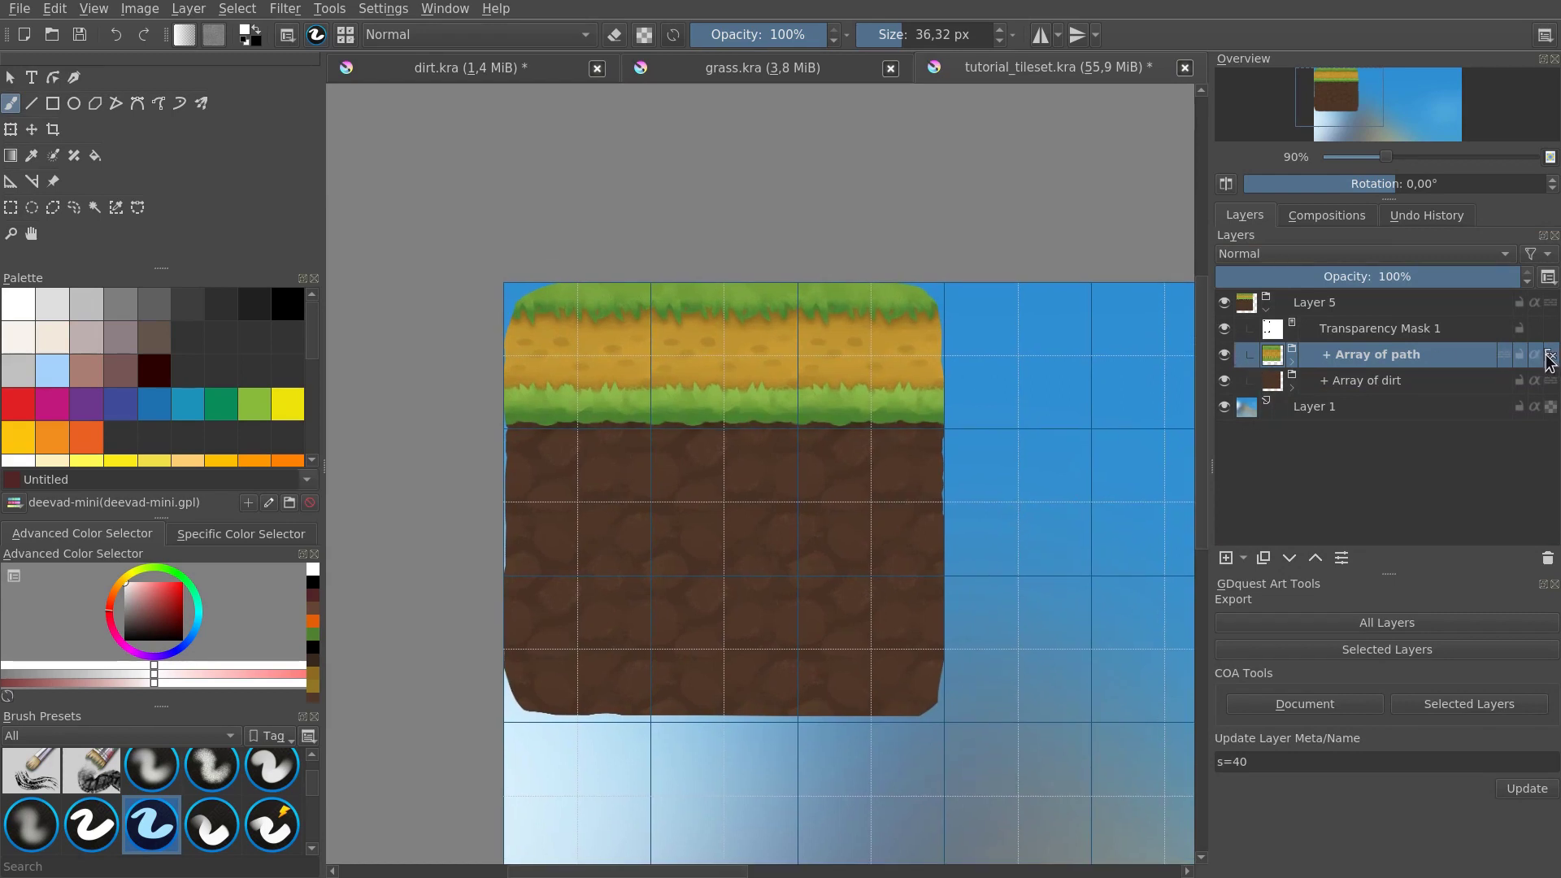
pyautogui.moveTo(932, 512); pyautogui.dragTo(895, 454)
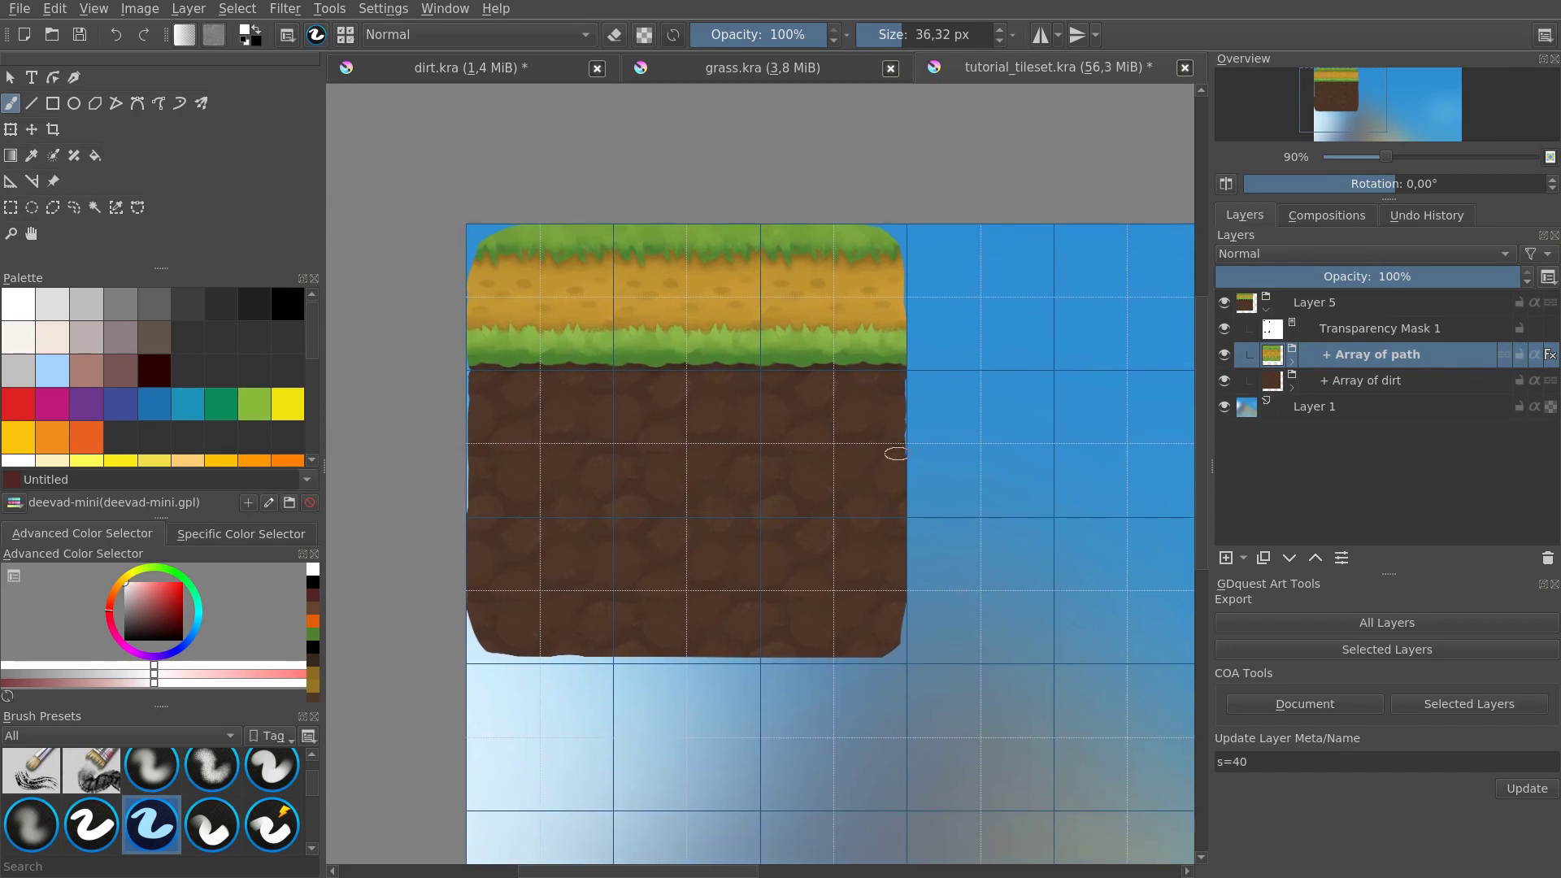
pyautogui.scroll(-2, 906, 474)
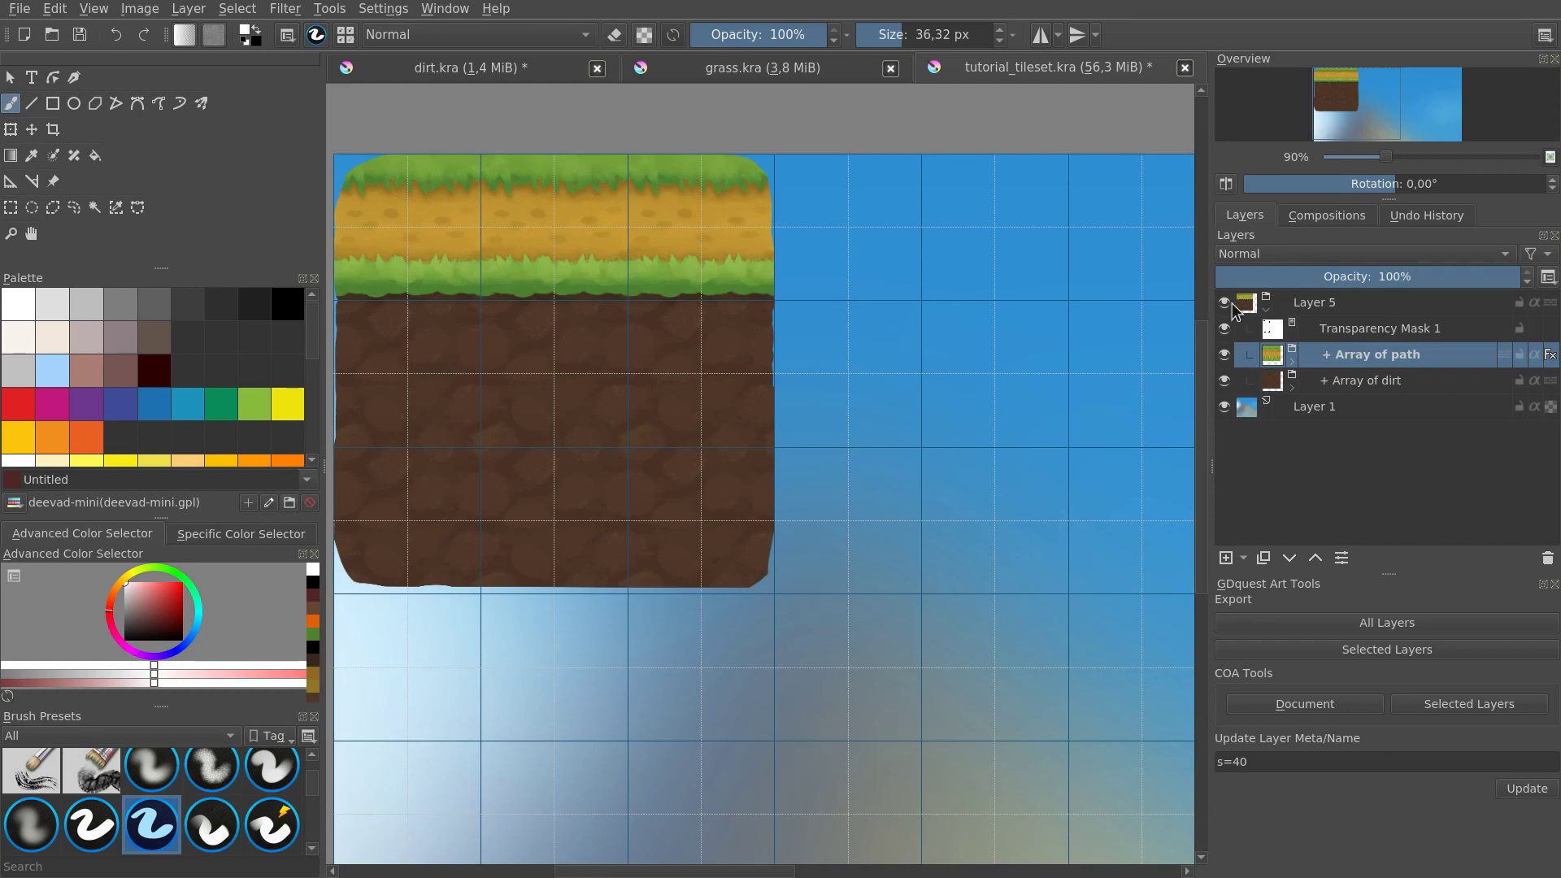
pyautogui.click(1303, 311)
pyautogui.moveTo(1026, 419); pyautogui.dragTo(1063, 429)
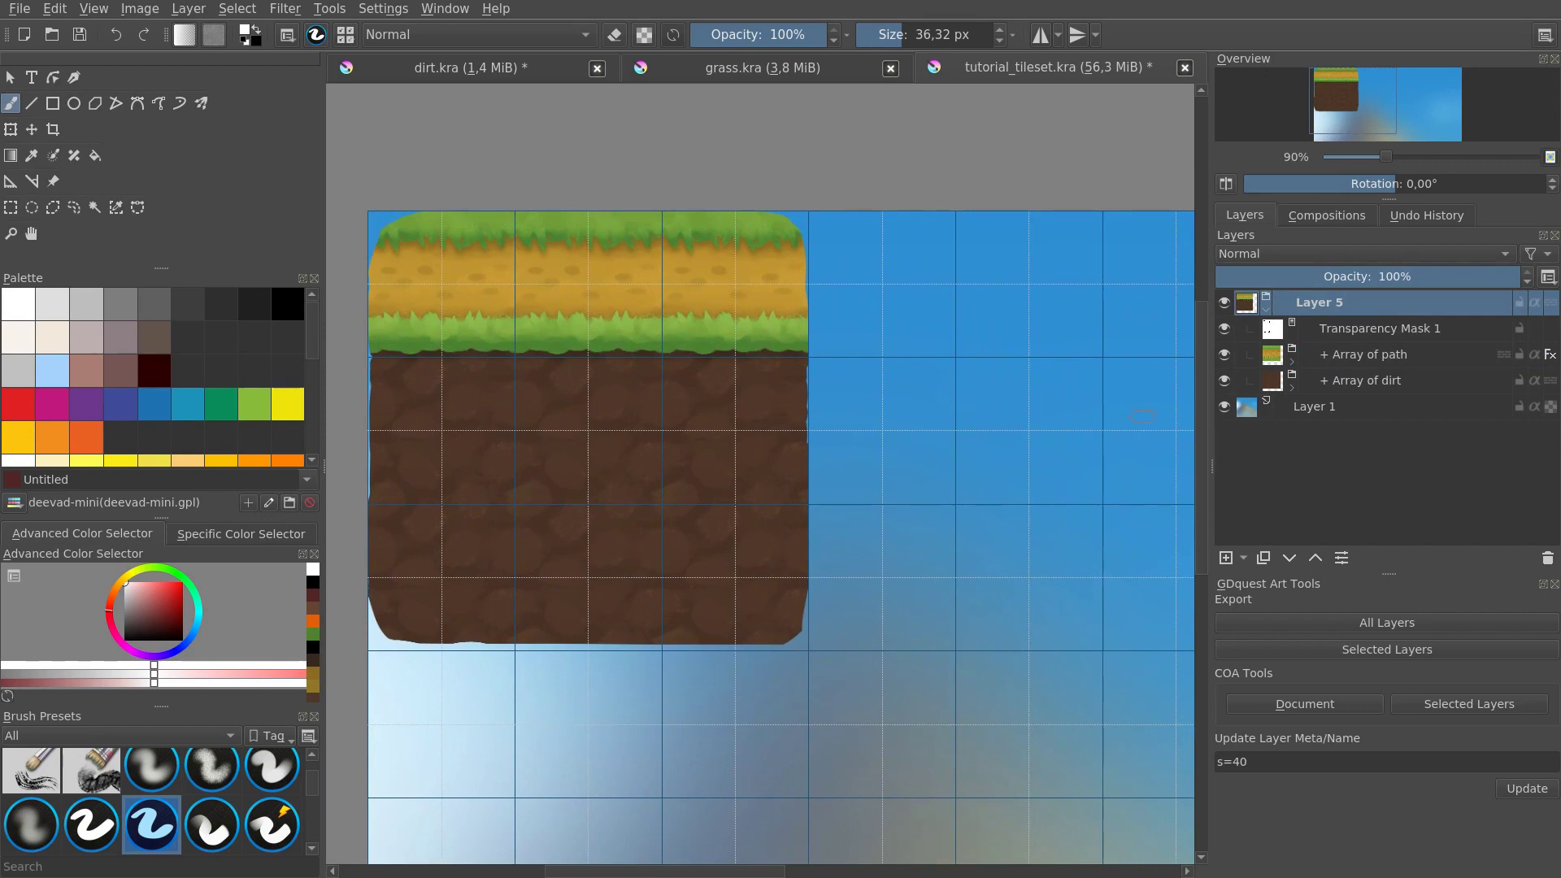
pyautogui.doubleClick(1334, 309)
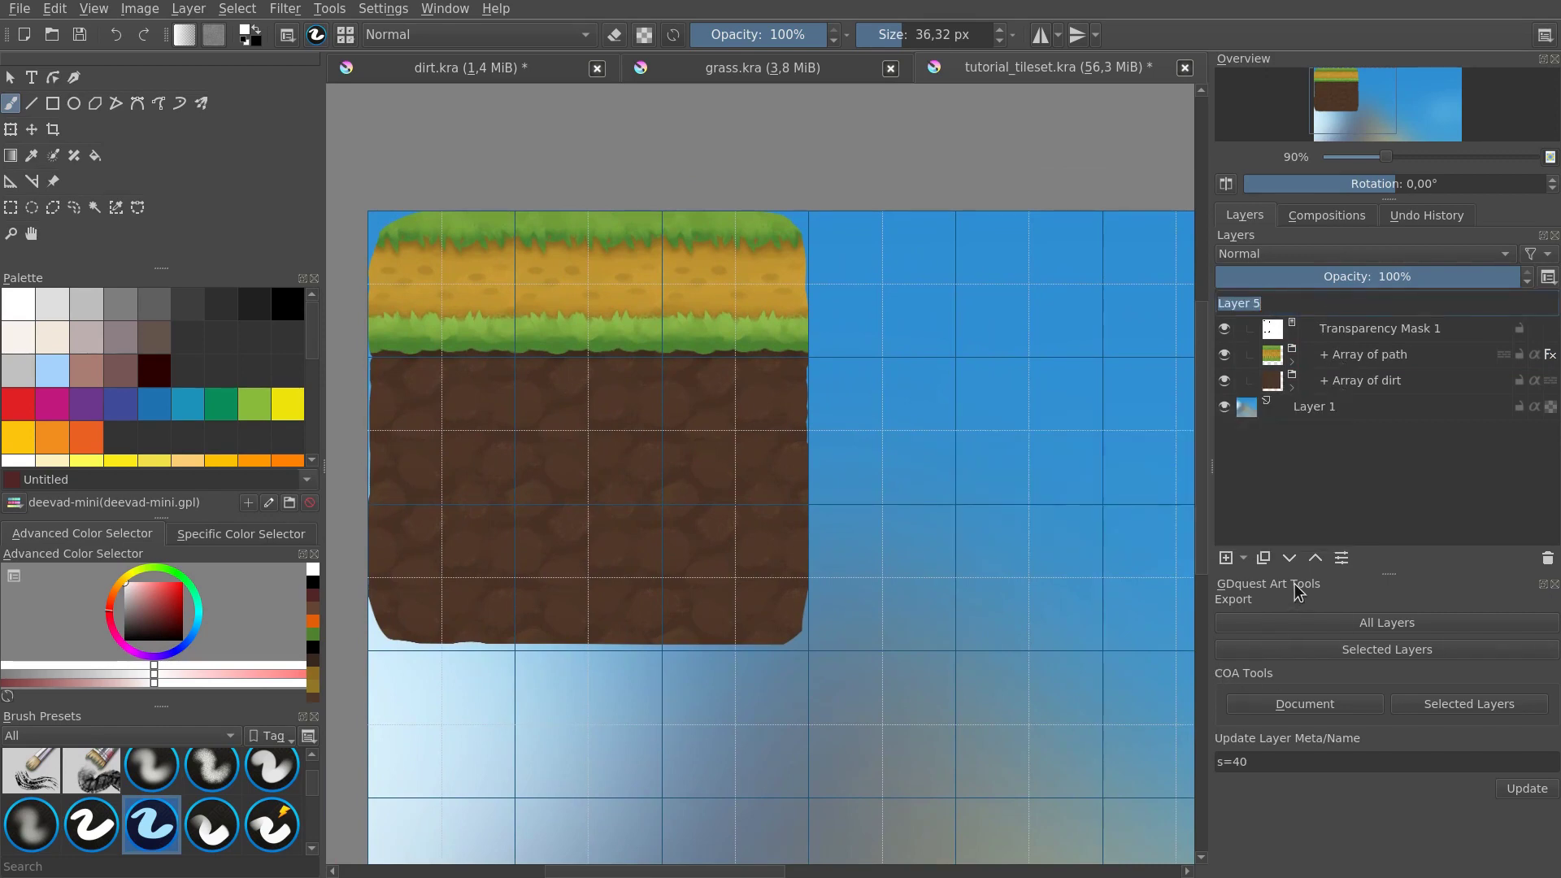
pyautogui.press('Escape')
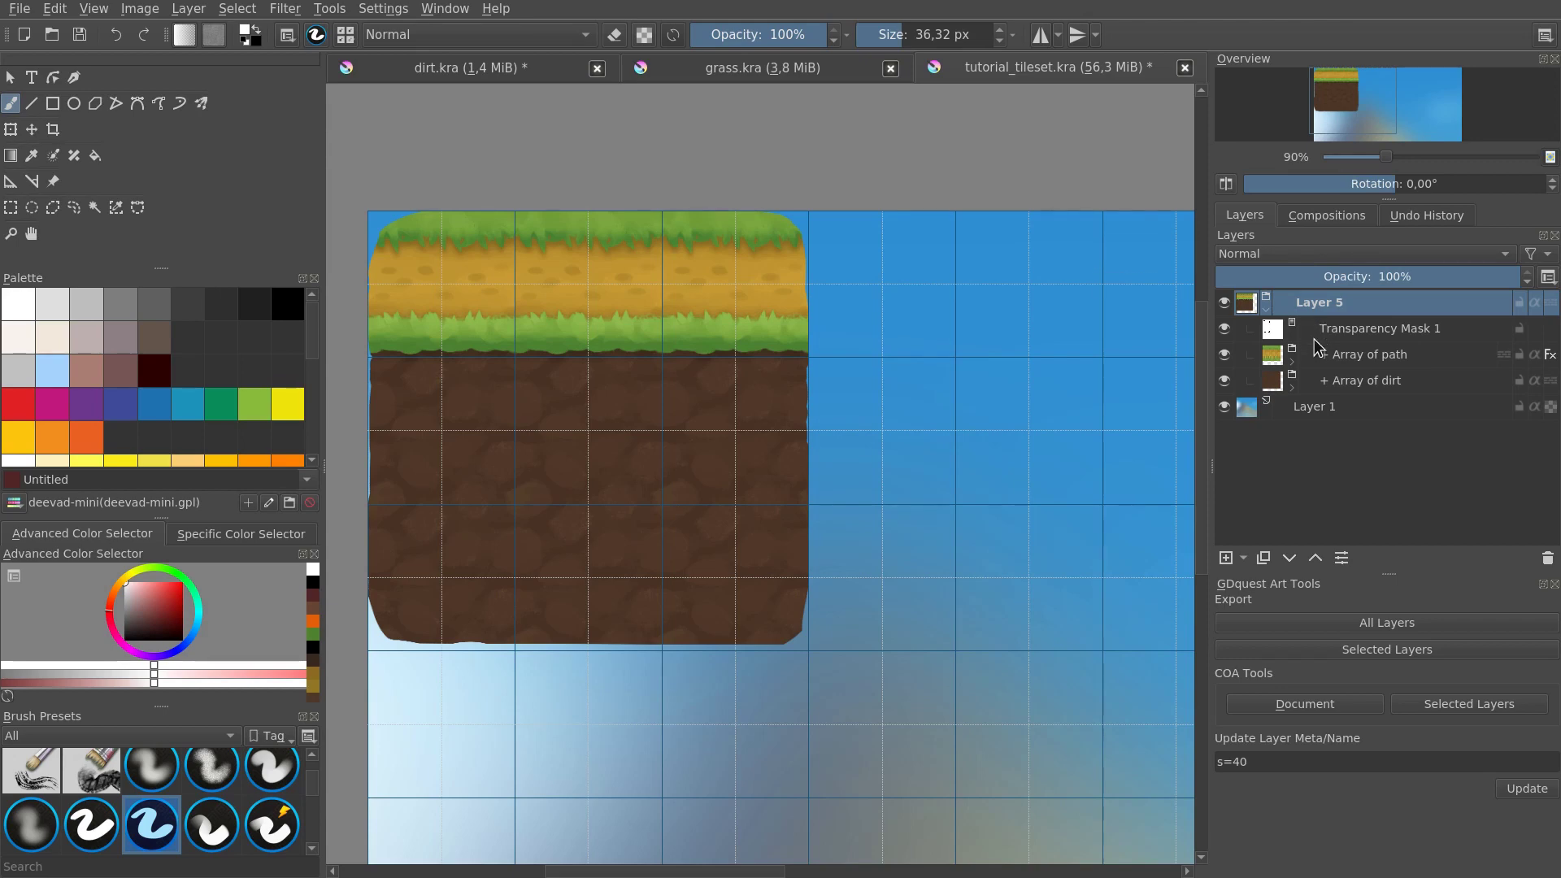
pyautogui.click(1298, 762)
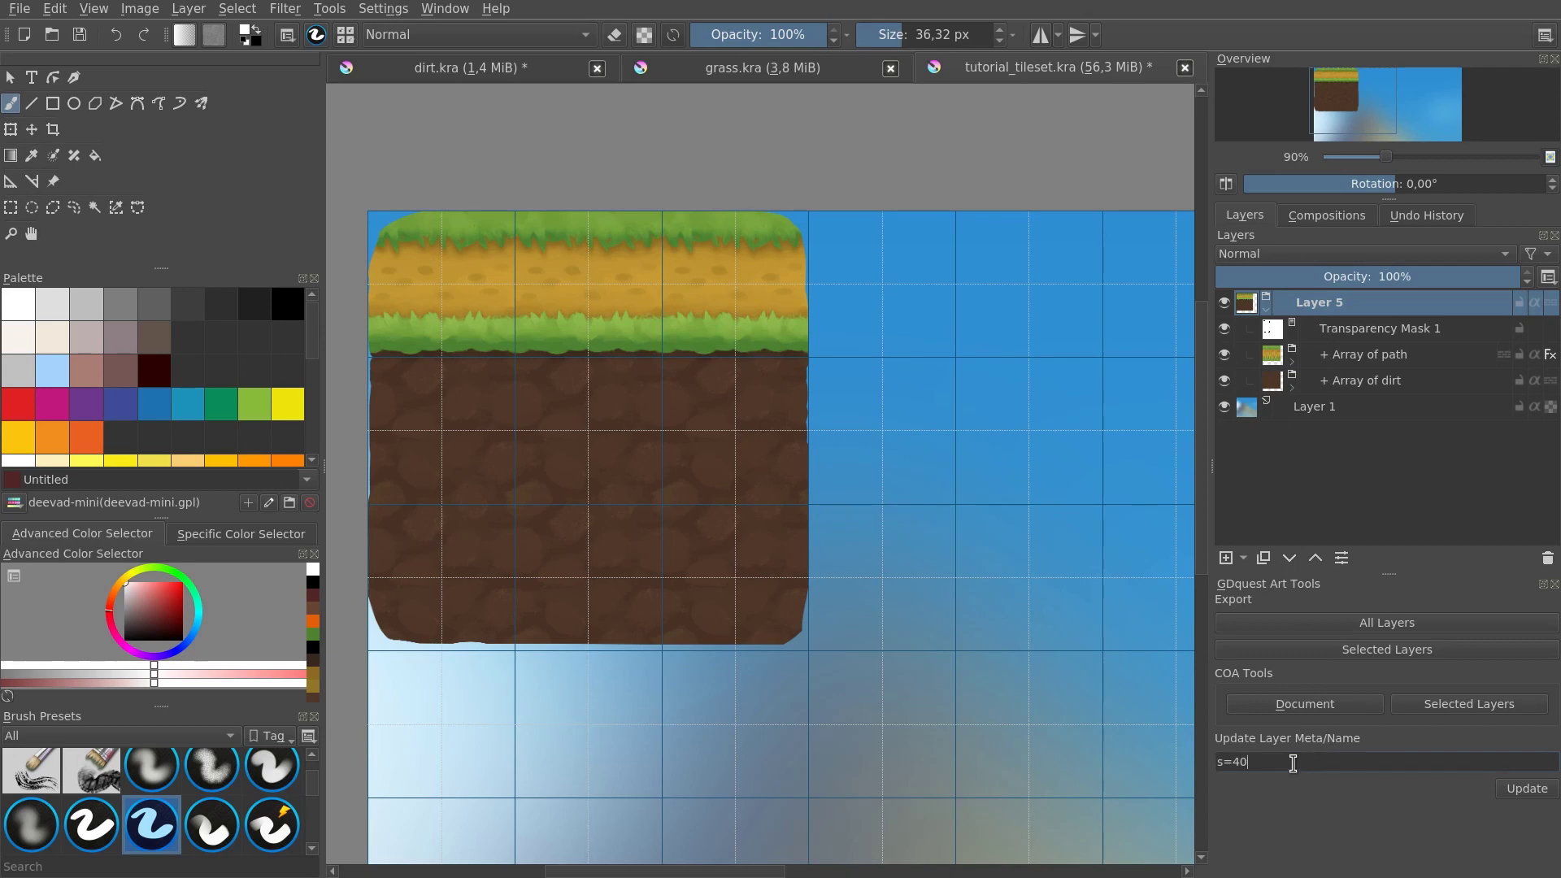
pyautogui.hotkey('ctrl', 'a')
# Step: Rename the Layer 5 group to tutorial_tileset
pyautogui.click(1344, 305)
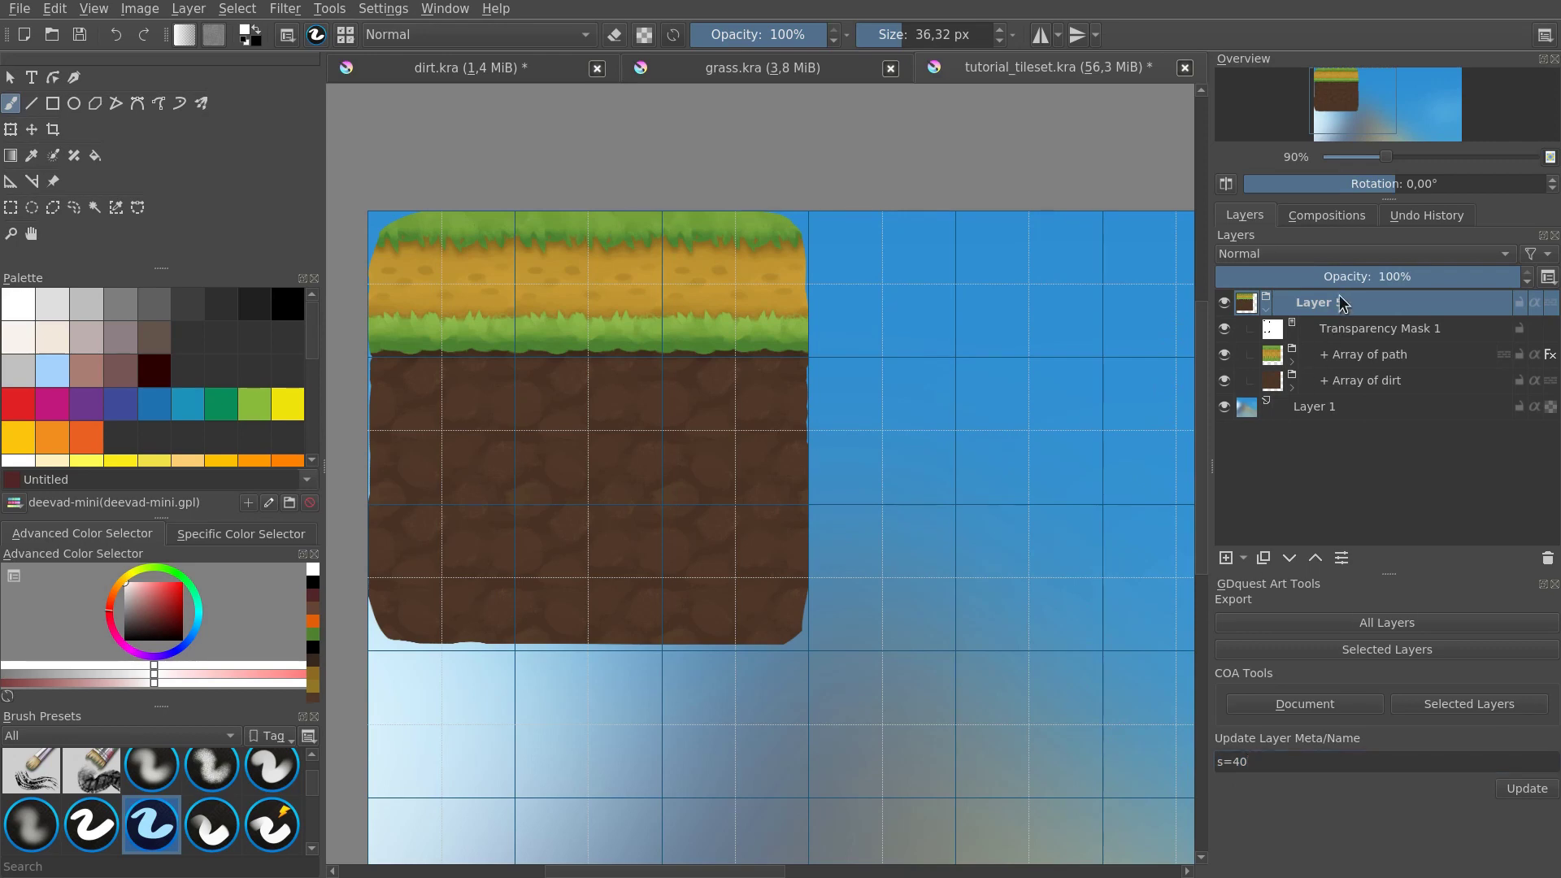
pyautogui.doubleClick(1342, 304)
pyautogui.write('tileset')
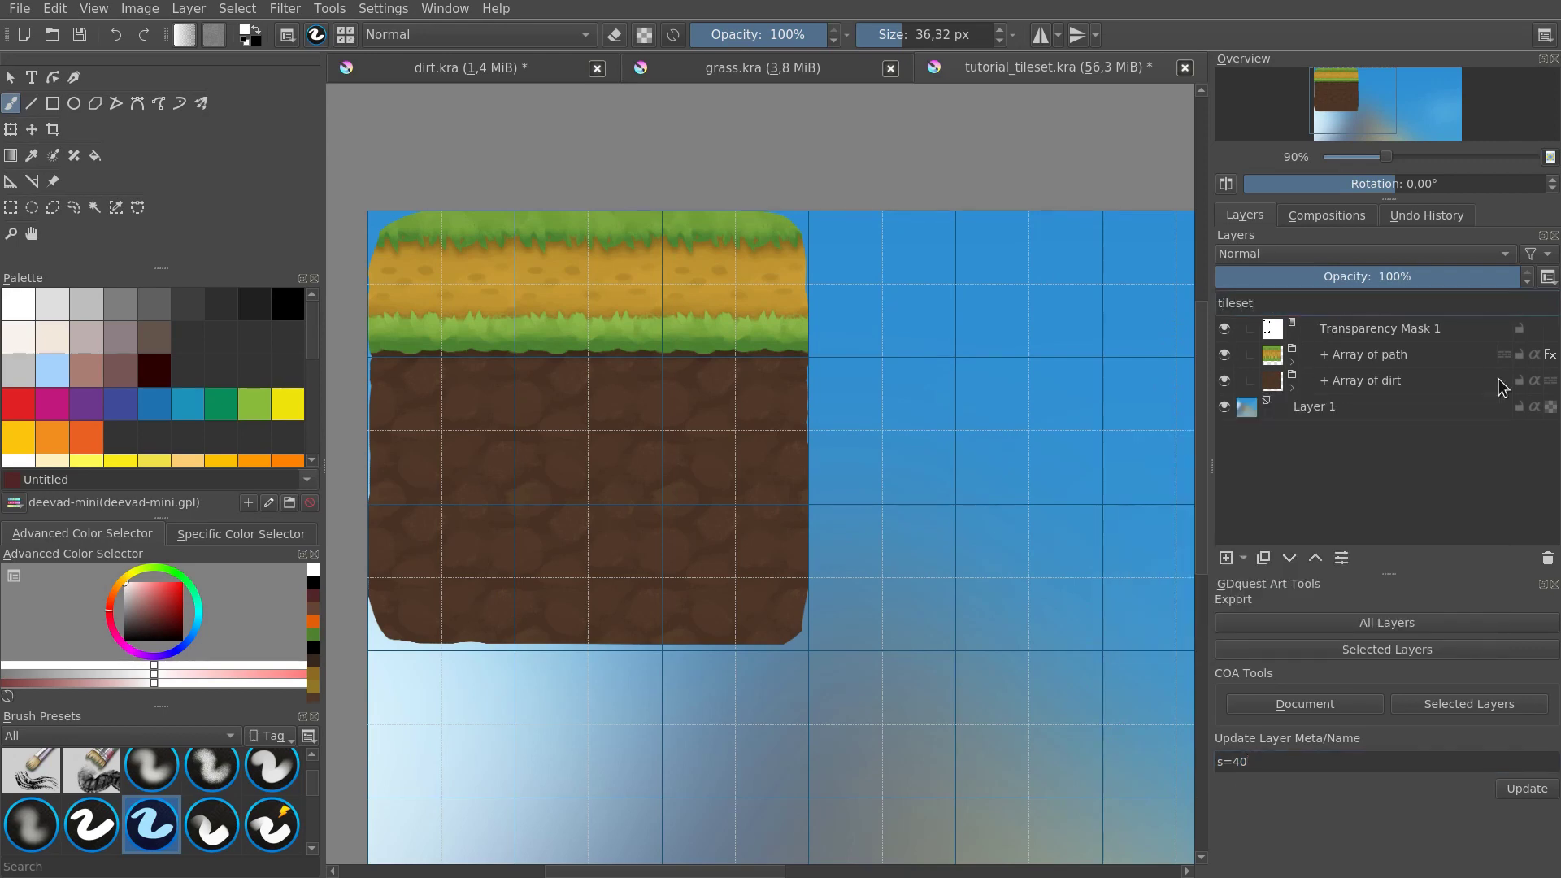
pyautogui.hotkey('ctrl', 'a')
pyautogui.write('tutorial_tileset')
pyautogui.press('Return')
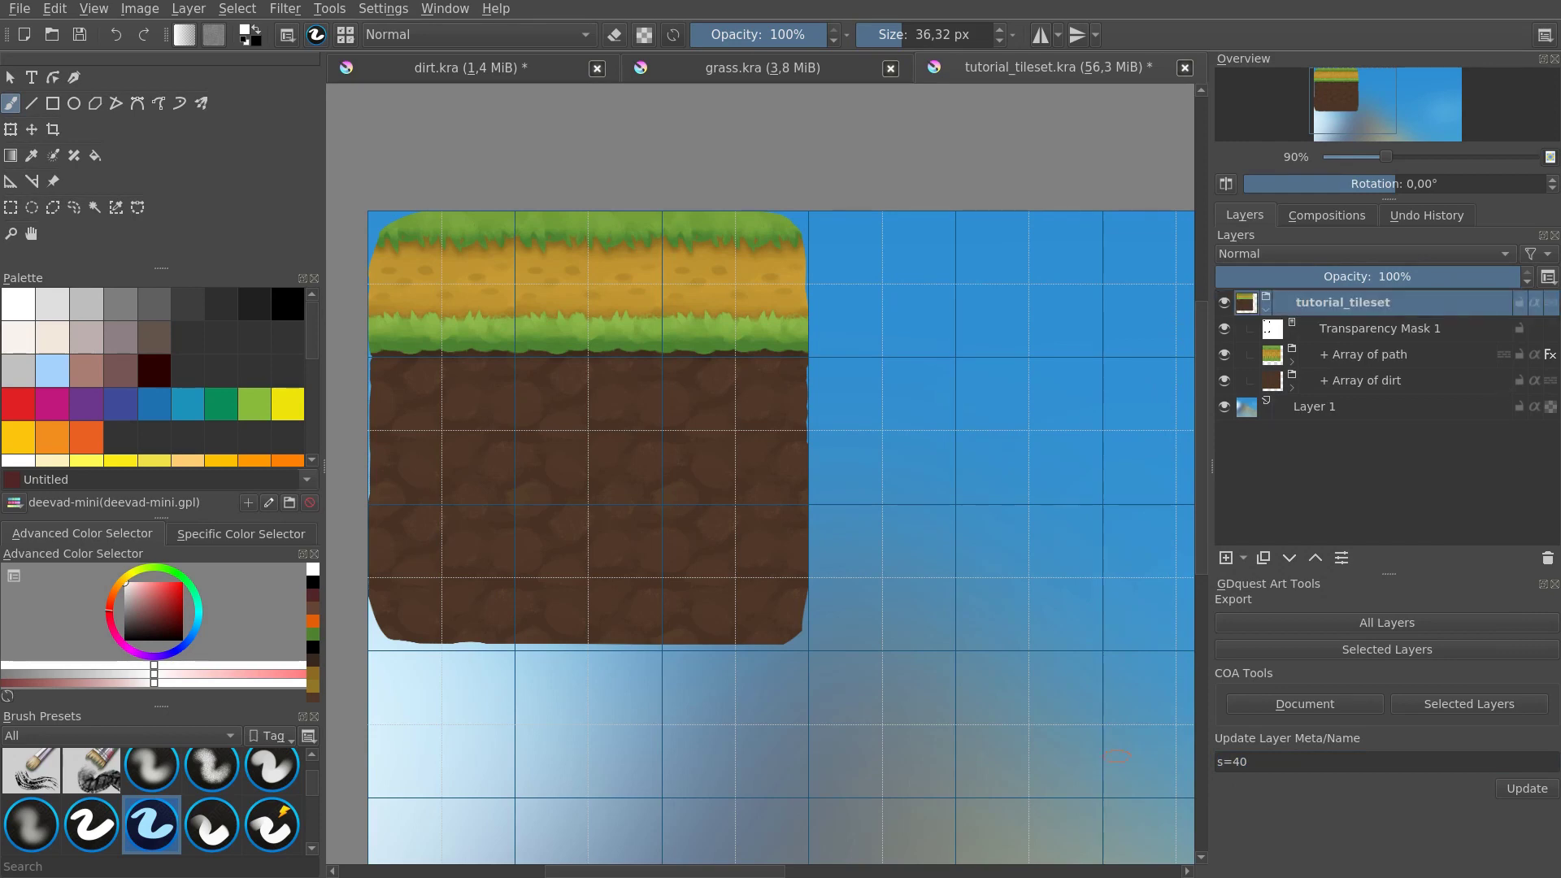
# Step: Update the tutorial_tileset group's metadata with e=png and p=. for export
pyautogui.tripleClick(1481, 762)
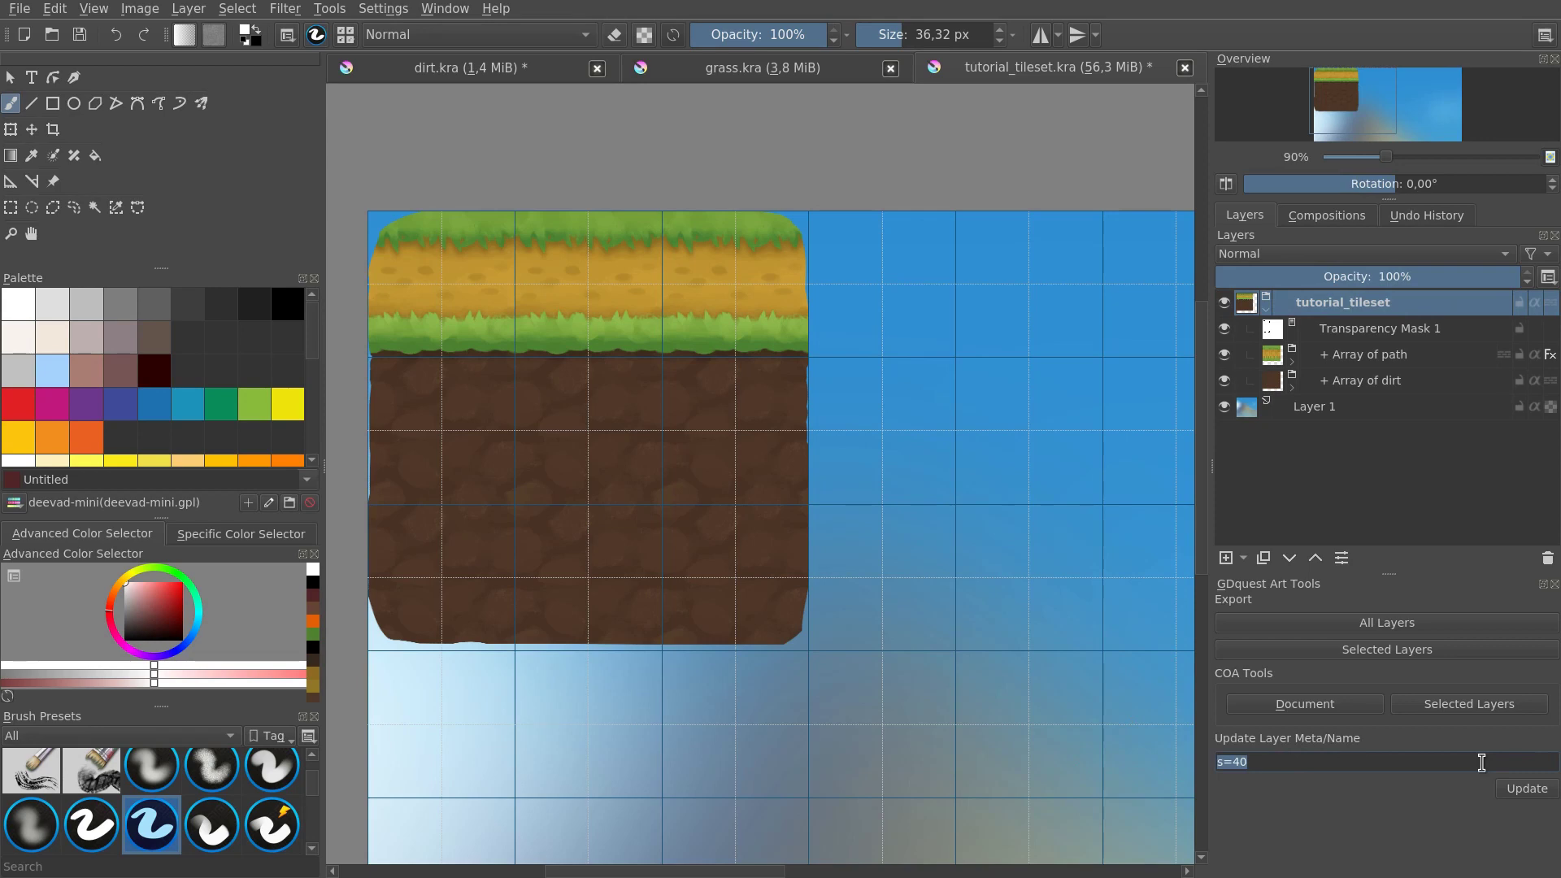
pyautogui.click(1482, 762)
pyautogui.write('e=png p=.')
pyautogui.click(1517, 790)
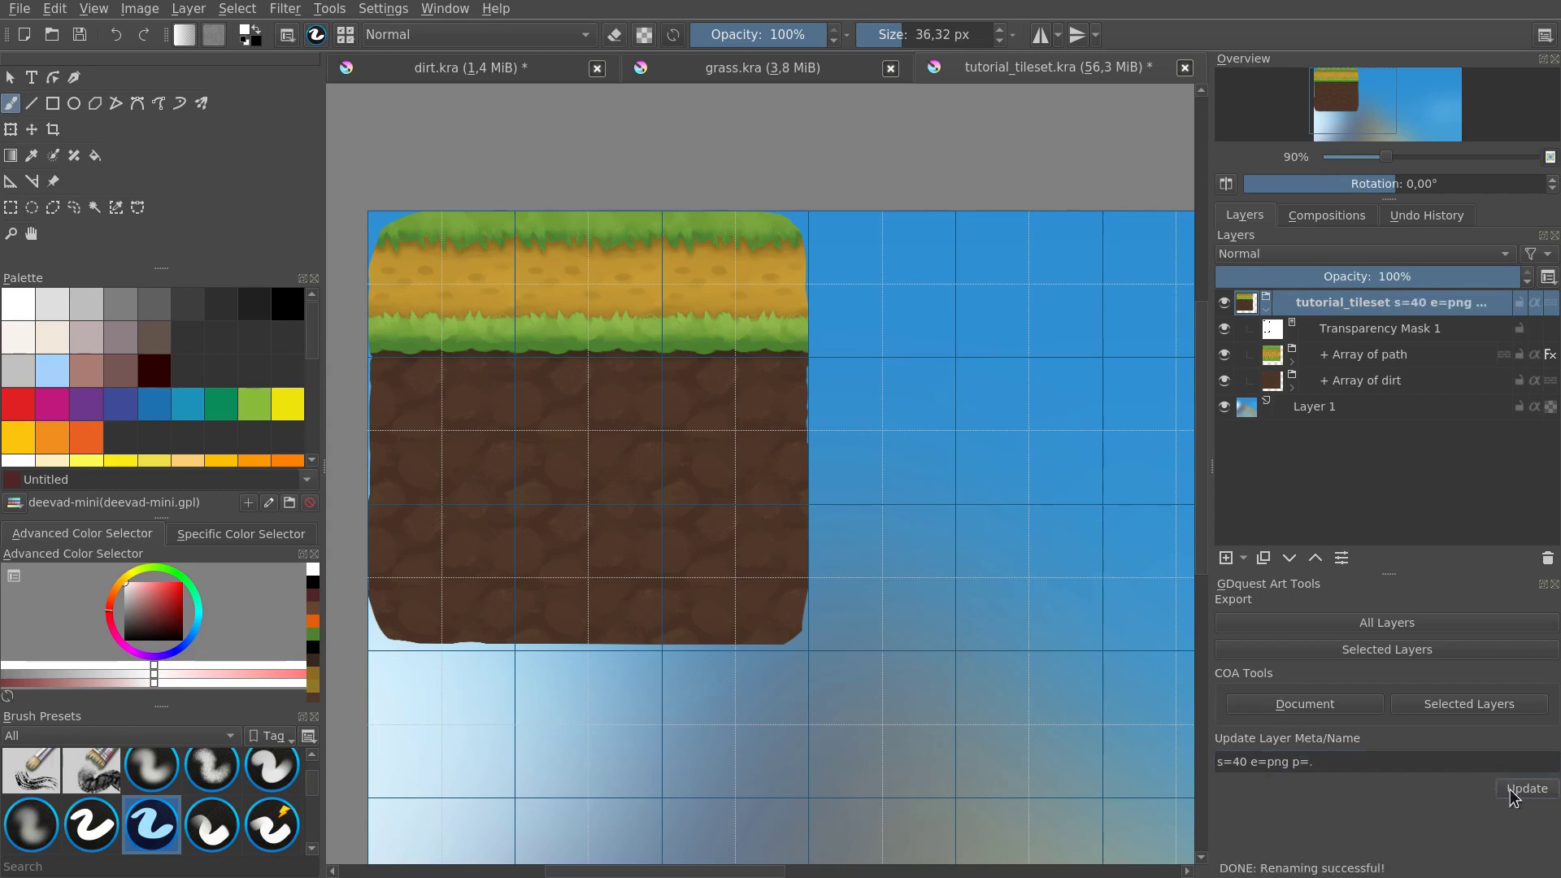
# Step: Collapse the tutorial_tileset group and compare the canvas with the group hidden and shown
pyautogui.click(1266, 311)
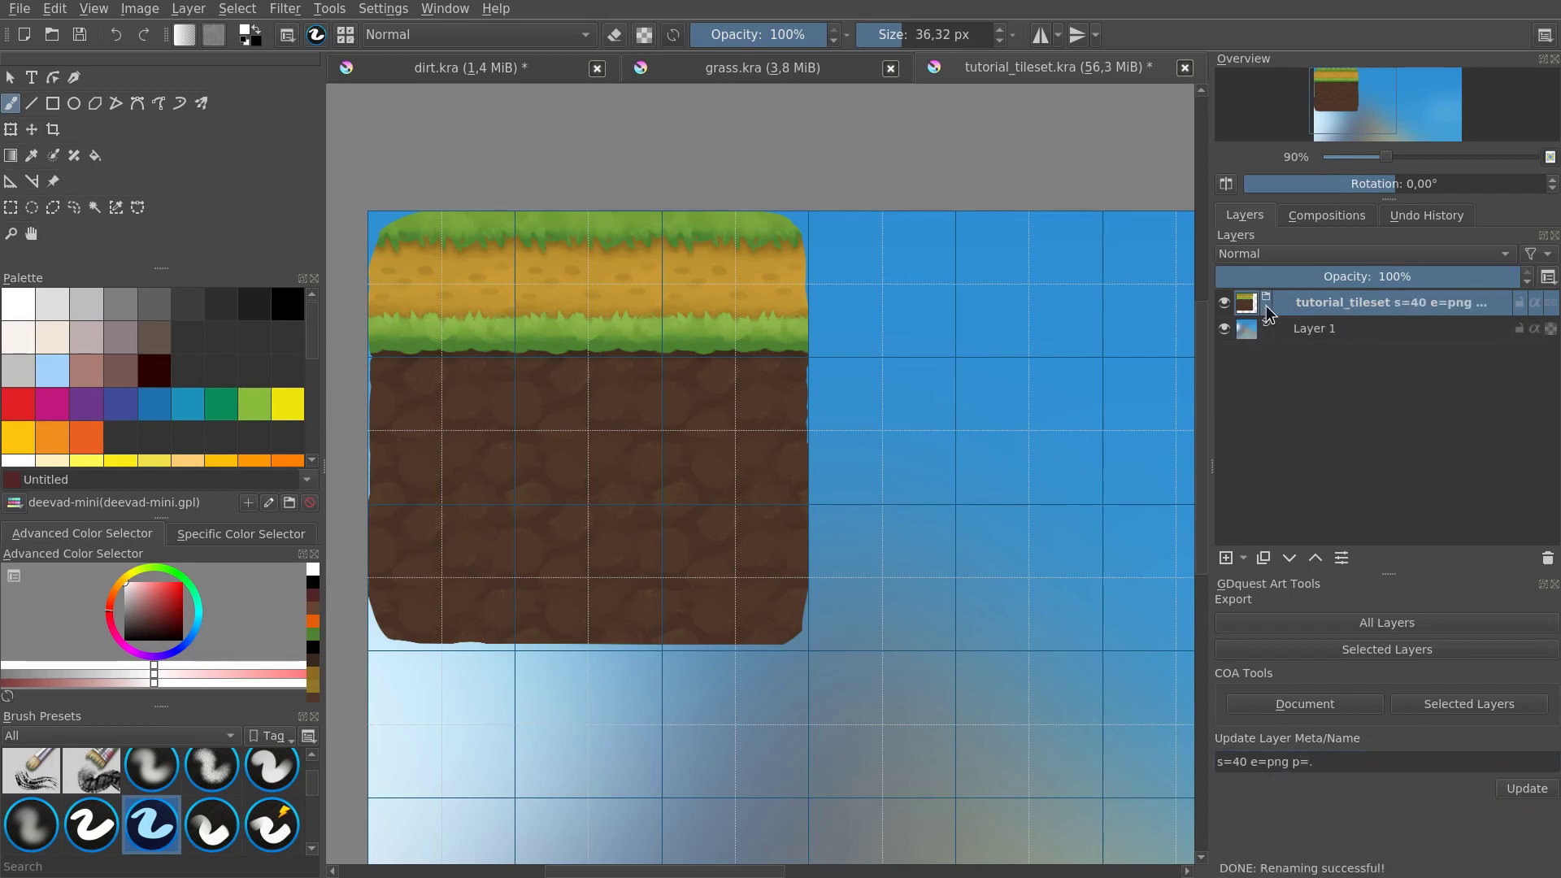
pyautogui.click(1266, 311)
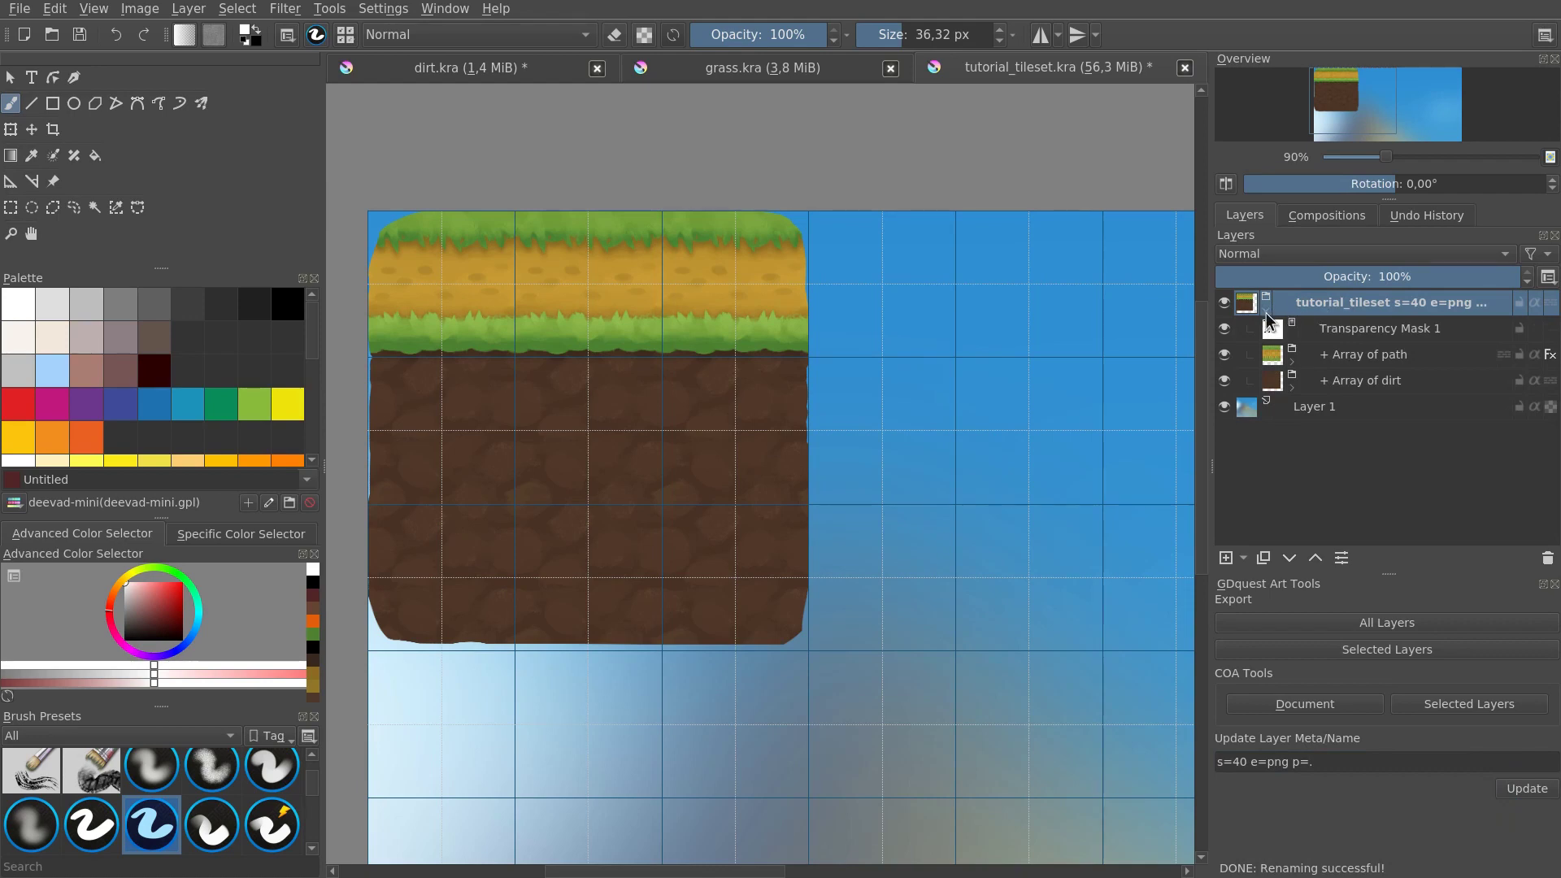
pyautogui.click(1267, 313)
pyautogui.click(1224, 305)
pyautogui.click(1224, 304)
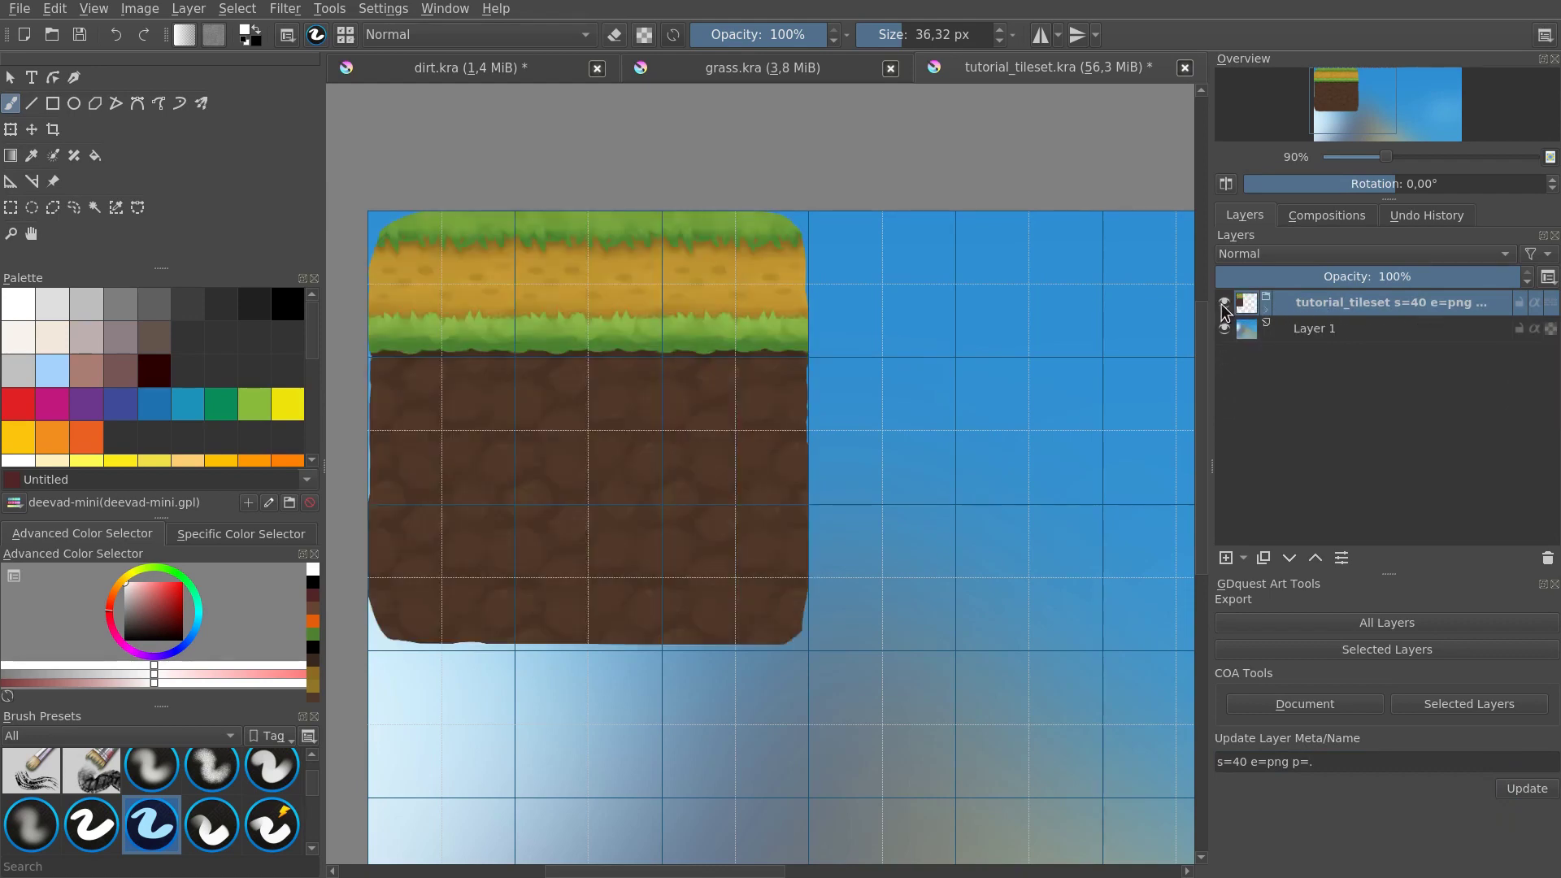
pyautogui.click(1224, 306)
pyautogui.click(1224, 306)
pyautogui.doubleClick(1438, 311)
pyautogui.click(1399, 396)
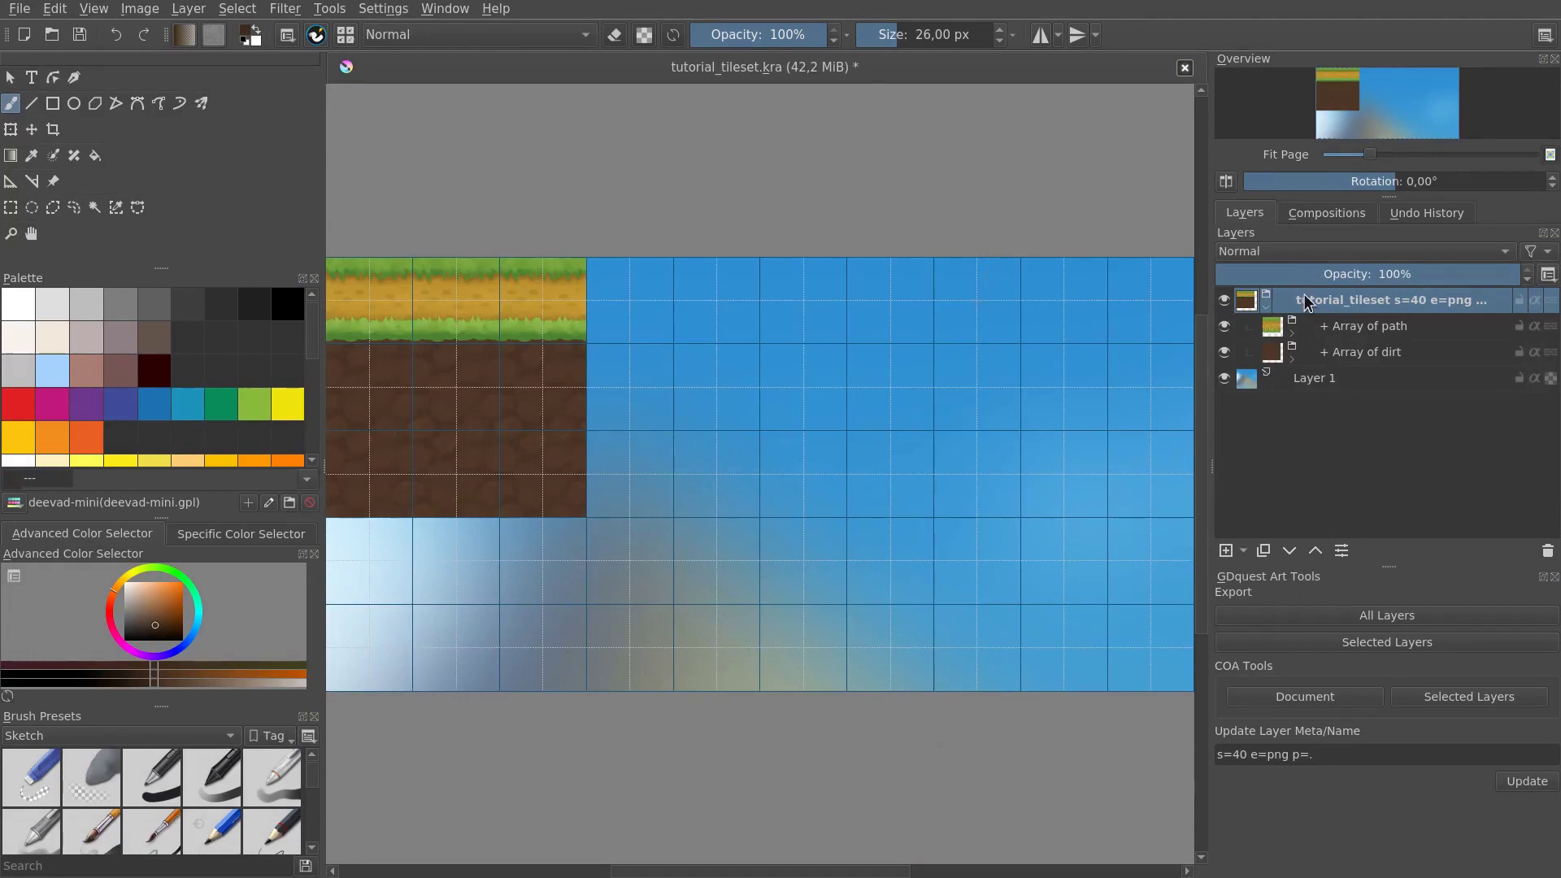
# Step: Collapse the tutorial_tileset group, then switch to the file manager and browse up to the asmo project folder
pyautogui.click(1274, 305)
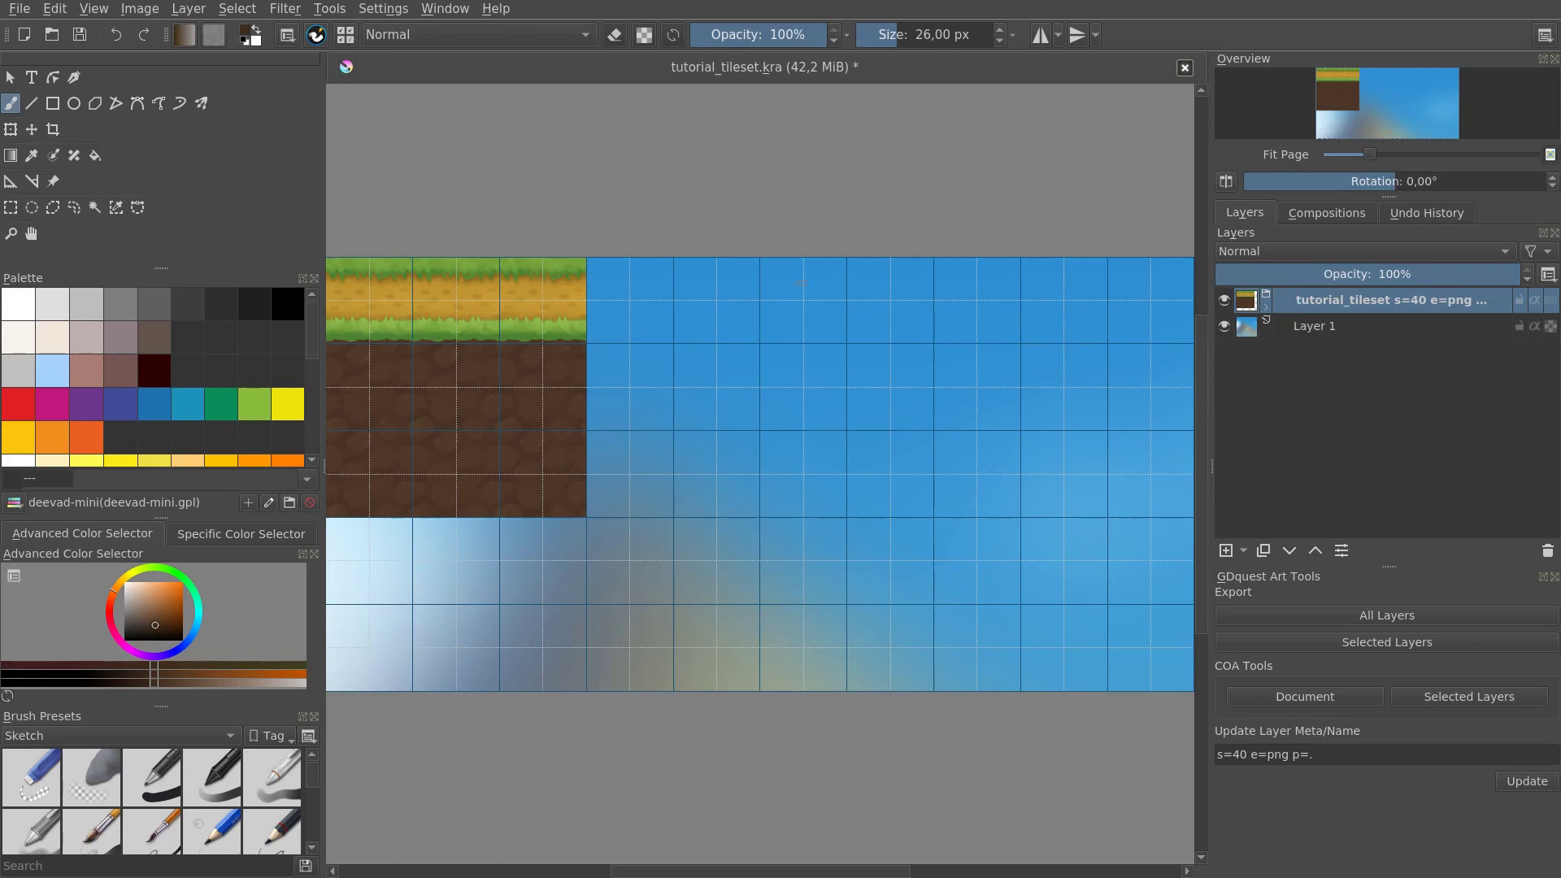
pyautogui.scroll(5, 920, 479)
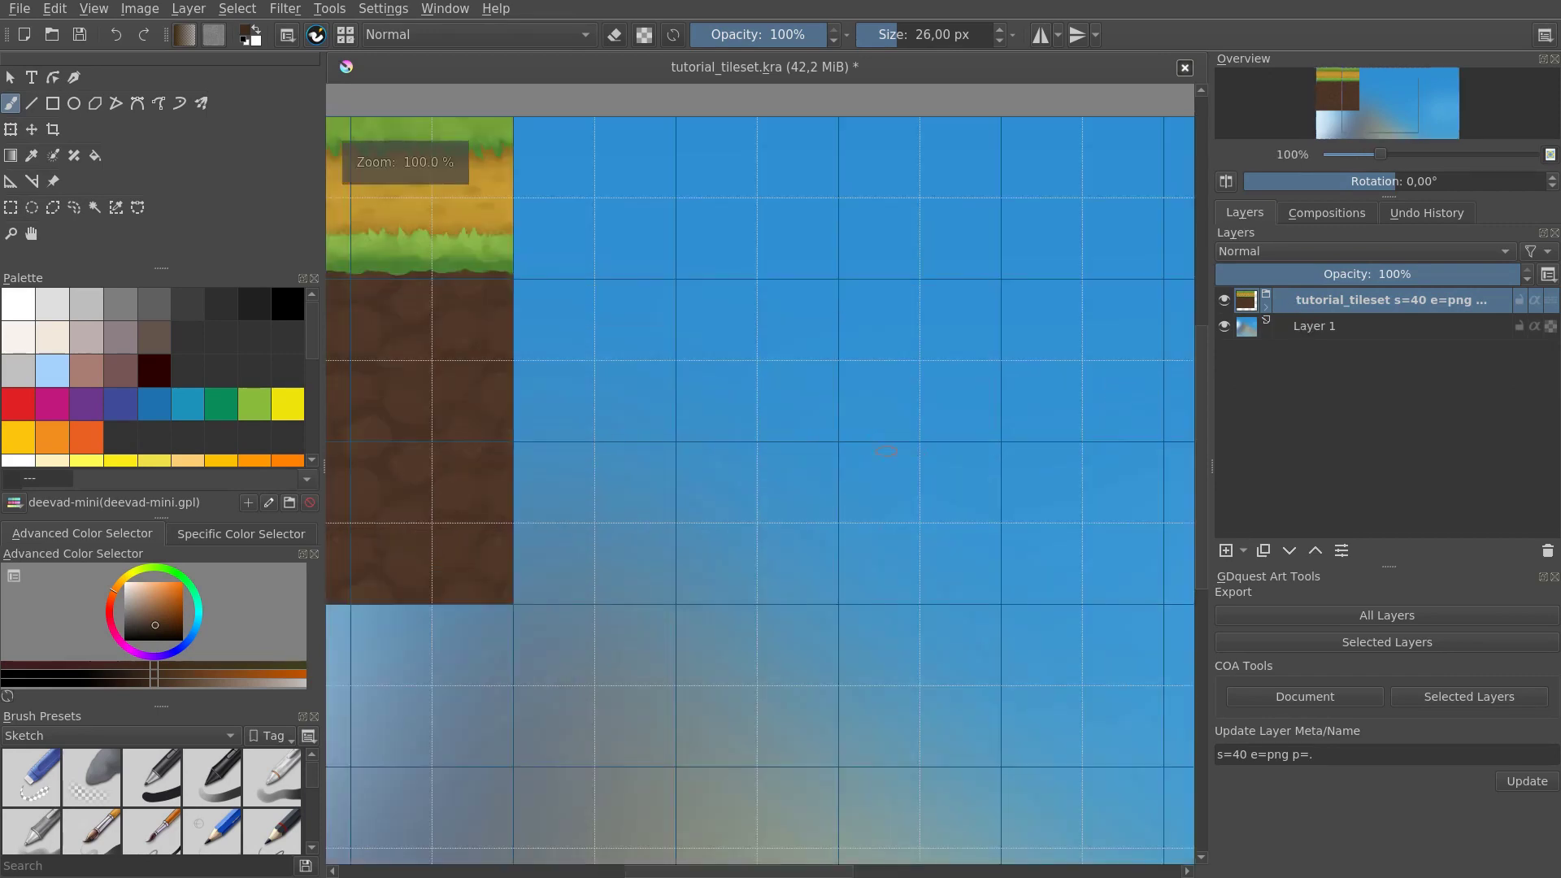
pyautogui.moveTo(1065, 477); pyautogui.dragTo(1040, 433)
pyautogui.press('super+1')
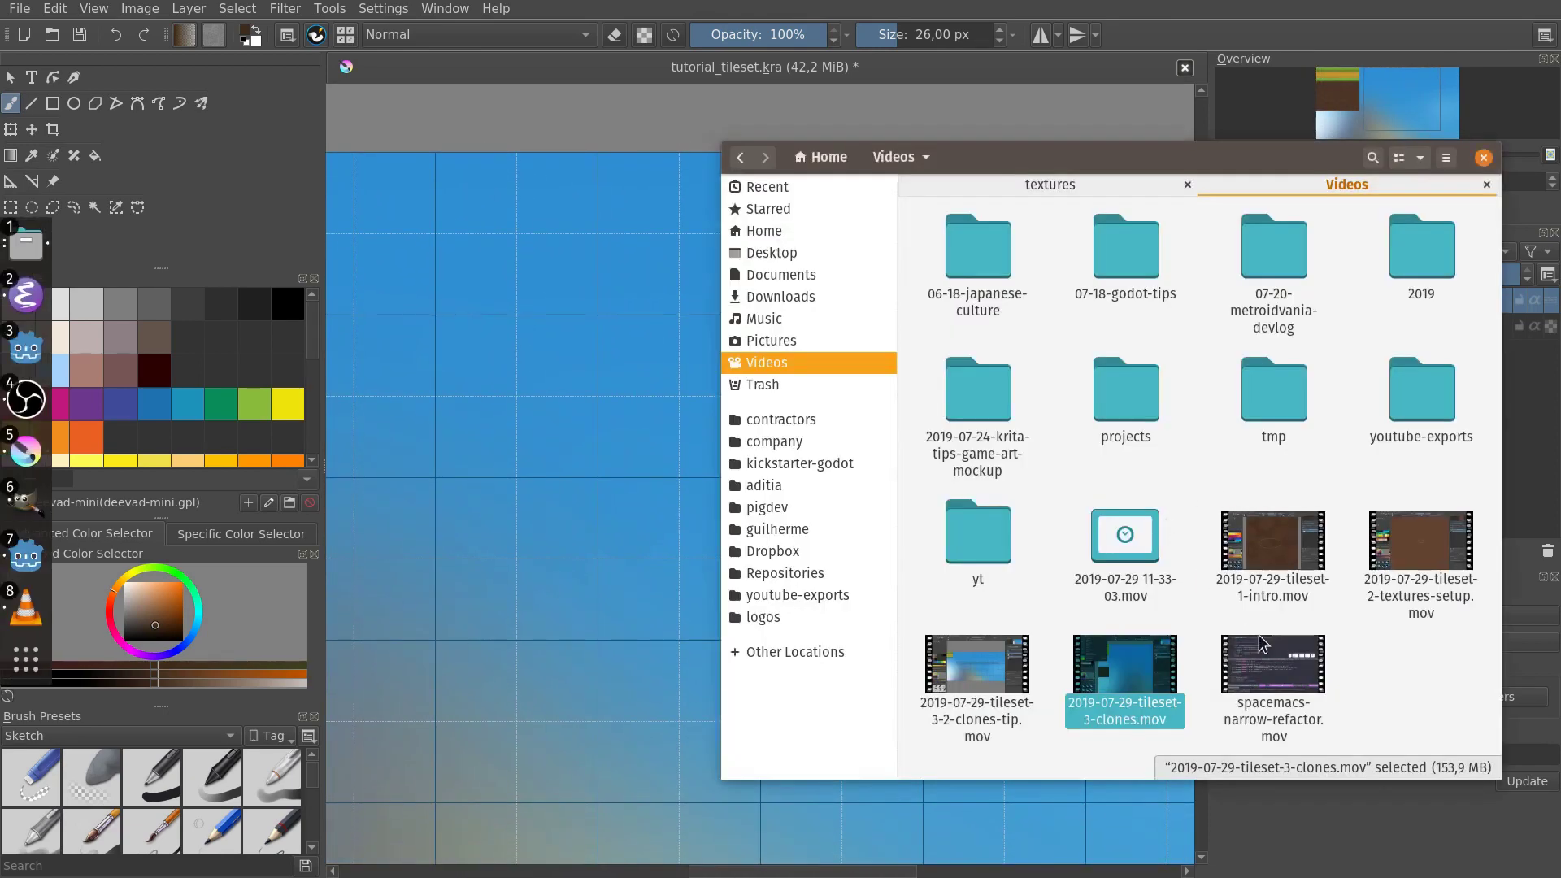
pyautogui.click(1364, 657)
pyautogui.hotkey('ctrl', 'pageup')
pyautogui.hotkey('alt', 'Up')
pyautogui.hotkey('alt', 'Up')
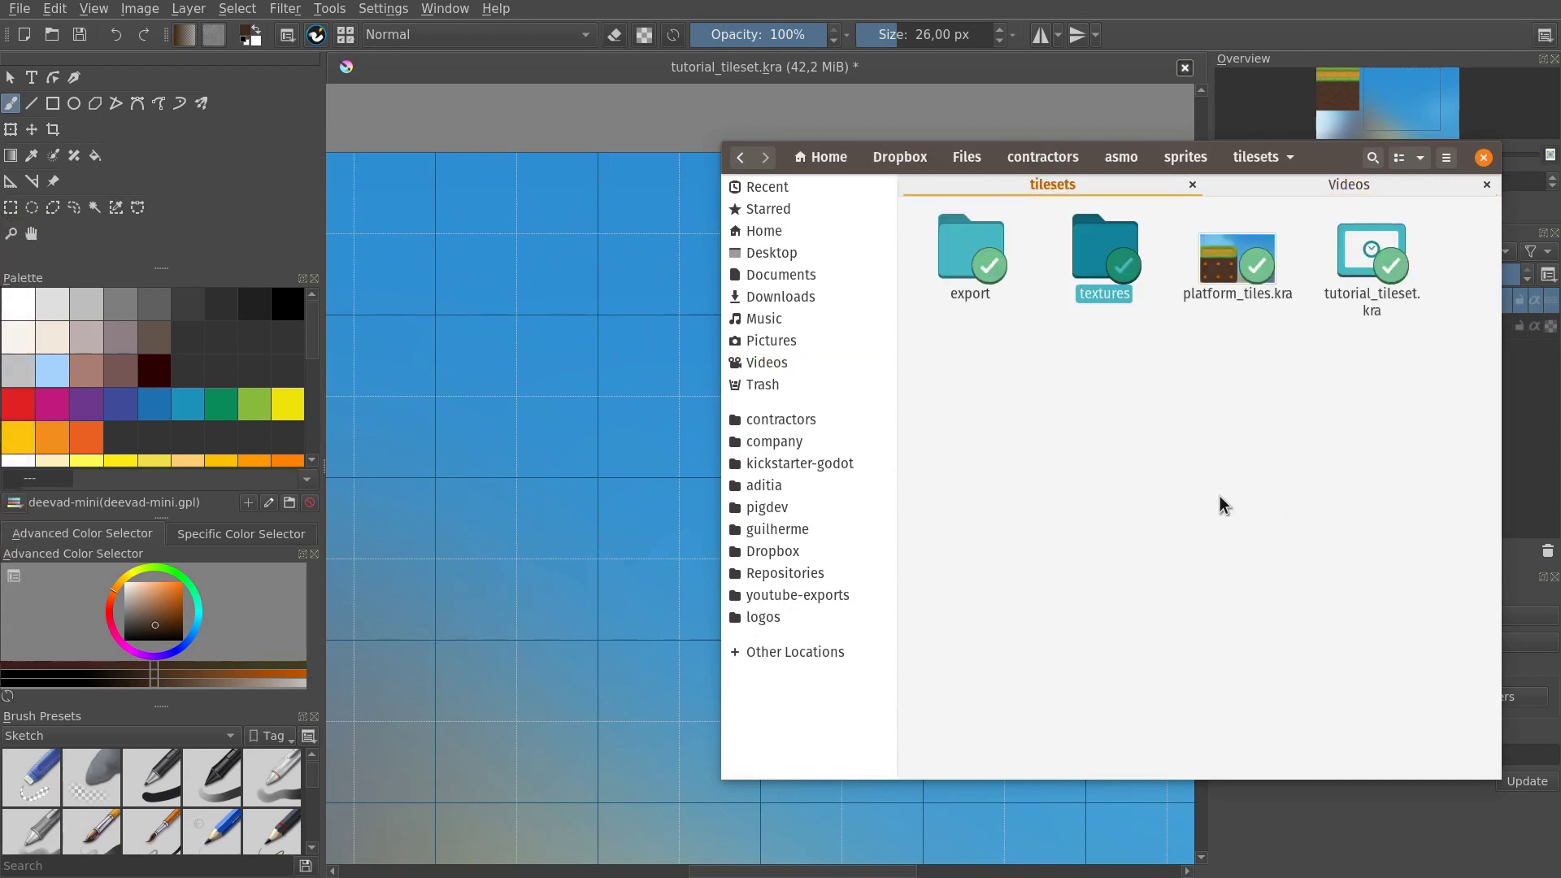
pyautogui.hotkey('alt', 'Up')
pyautogui.press('Left')
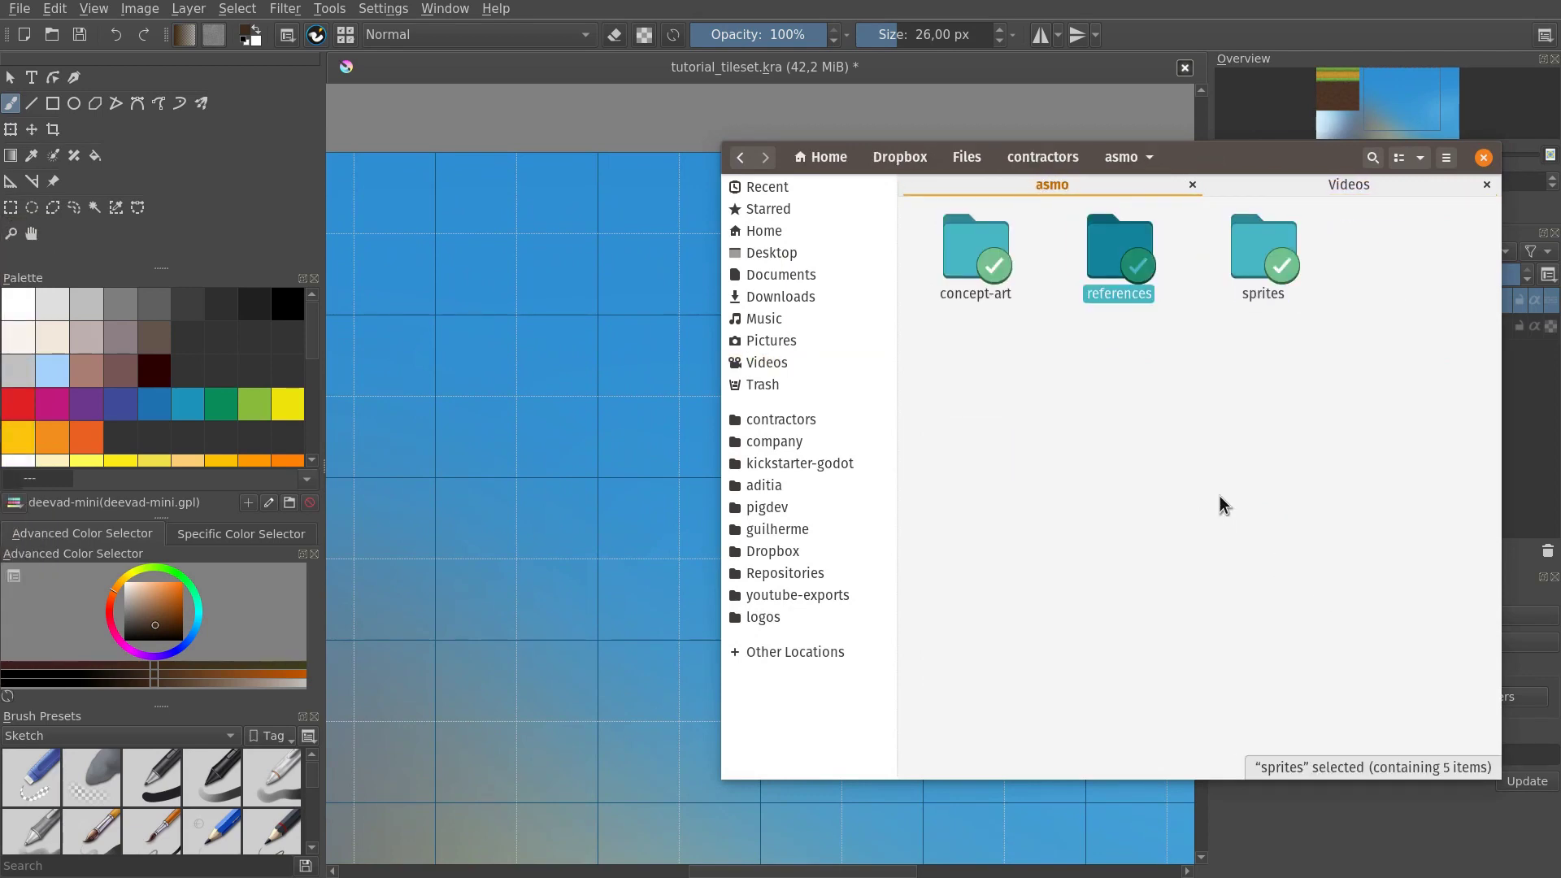
# Step: Import robi-game-size.png from the asmo project's subfolder into tutorial_tileset.kra as a new layer
pyautogui.press('Return')
pyautogui.moveTo(1125, 256); pyautogui.dragTo(631, 233)
pyautogui.click(674, 241)
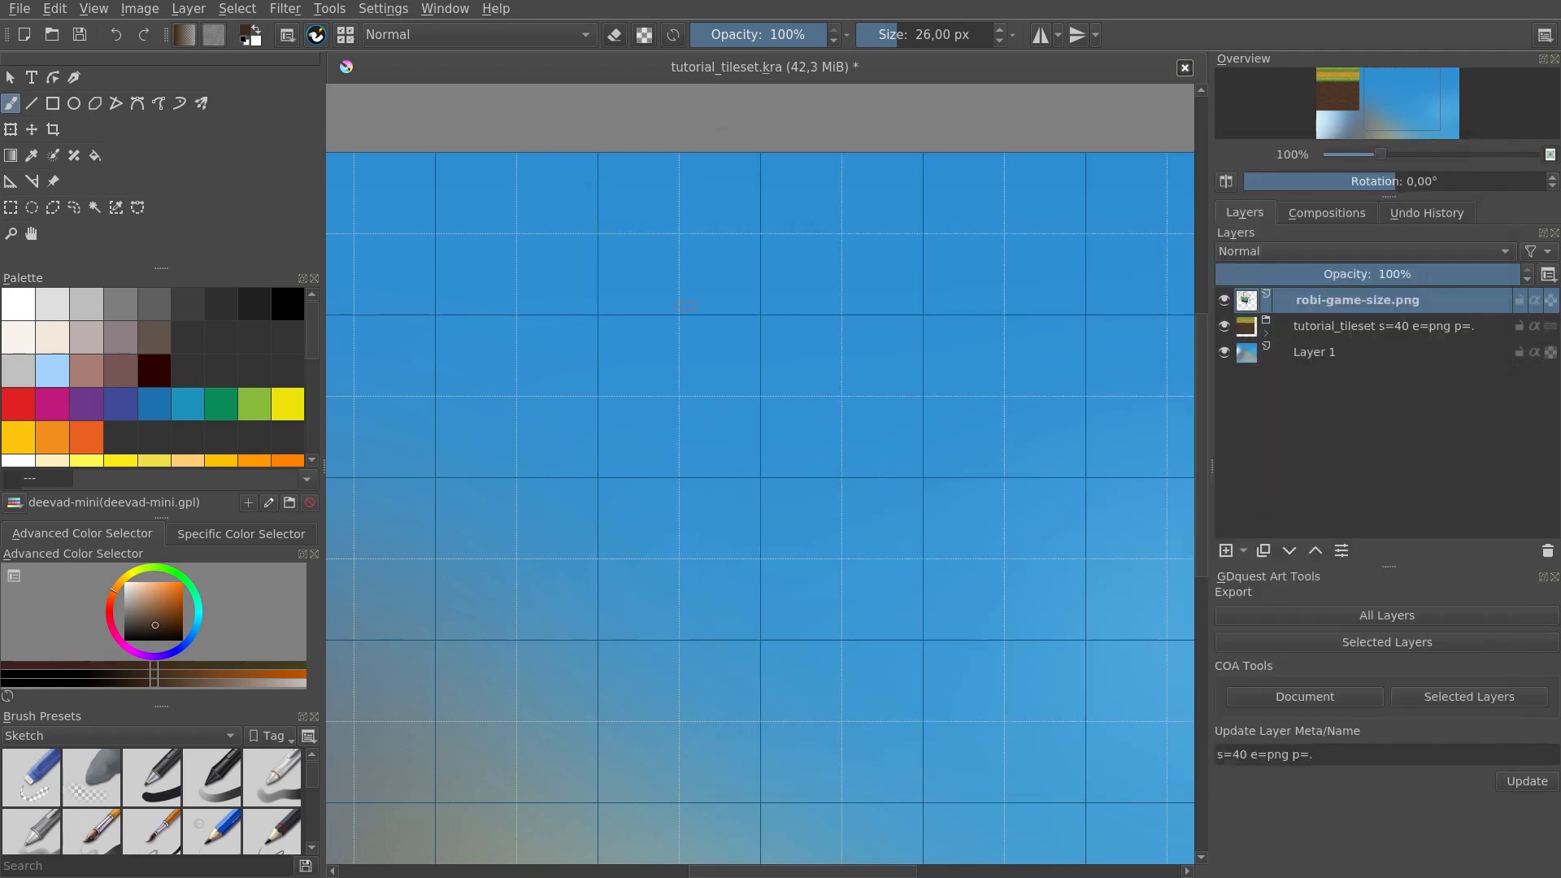
# Step: Move the robi-game-size character onto the empty sky beside the tileset
pyautogui.press('t')
pyautogui.moveTo(457, 369); pyautogui.dragTo(1030, 385)
# Step: Create a clone layer of the tutorial_tileset group and move it away from the original, next to the character
pyautogui.click(1312, 329)
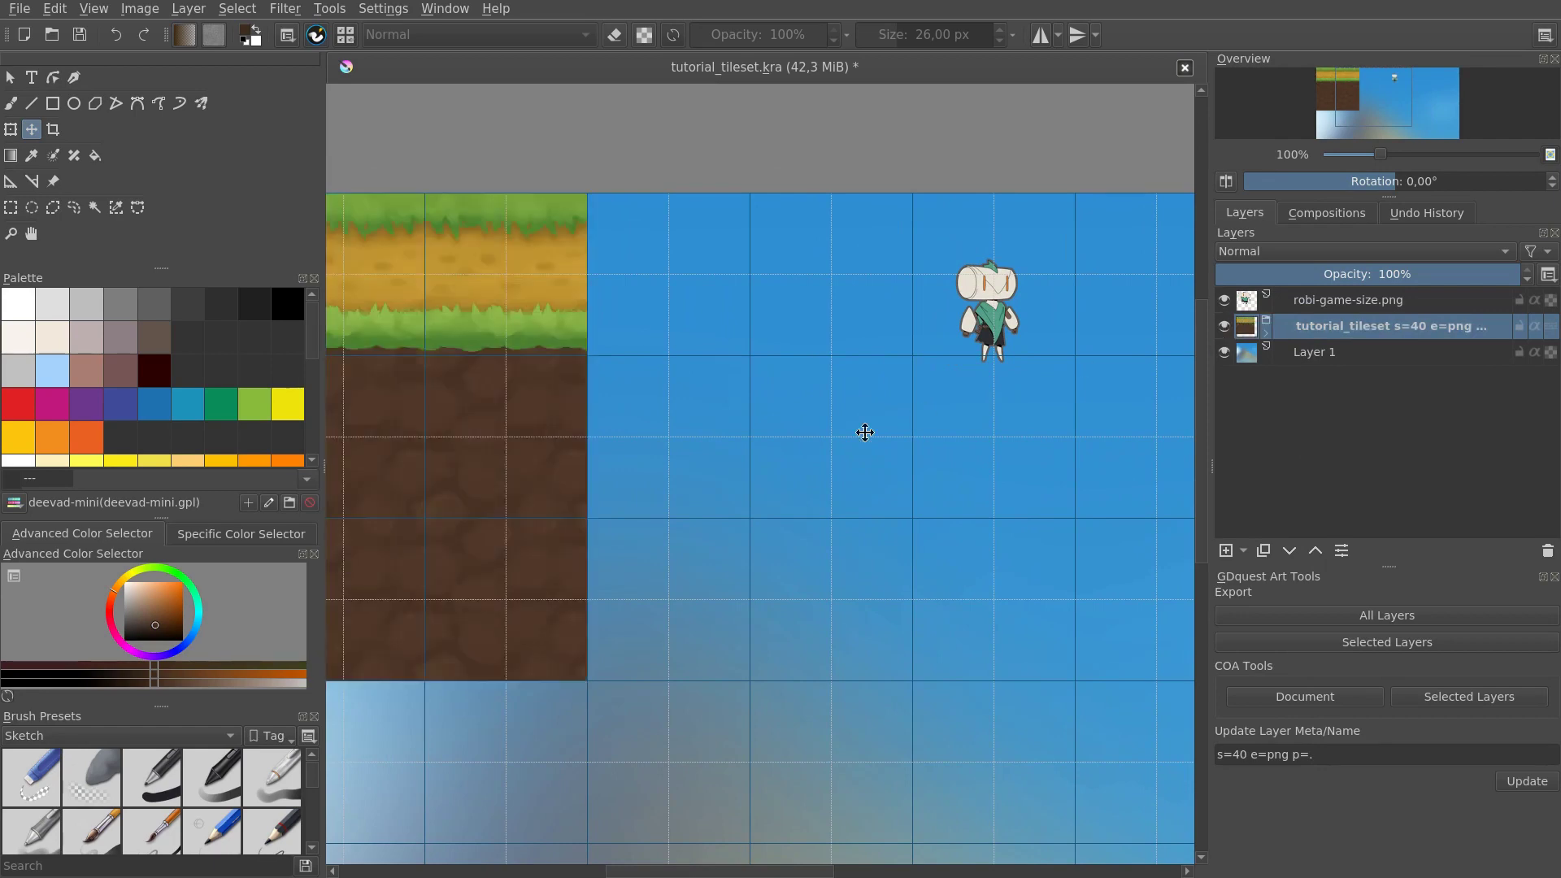
pyautogui.moveTo(865, 432); pyautogui.dragTo(1119, 468)
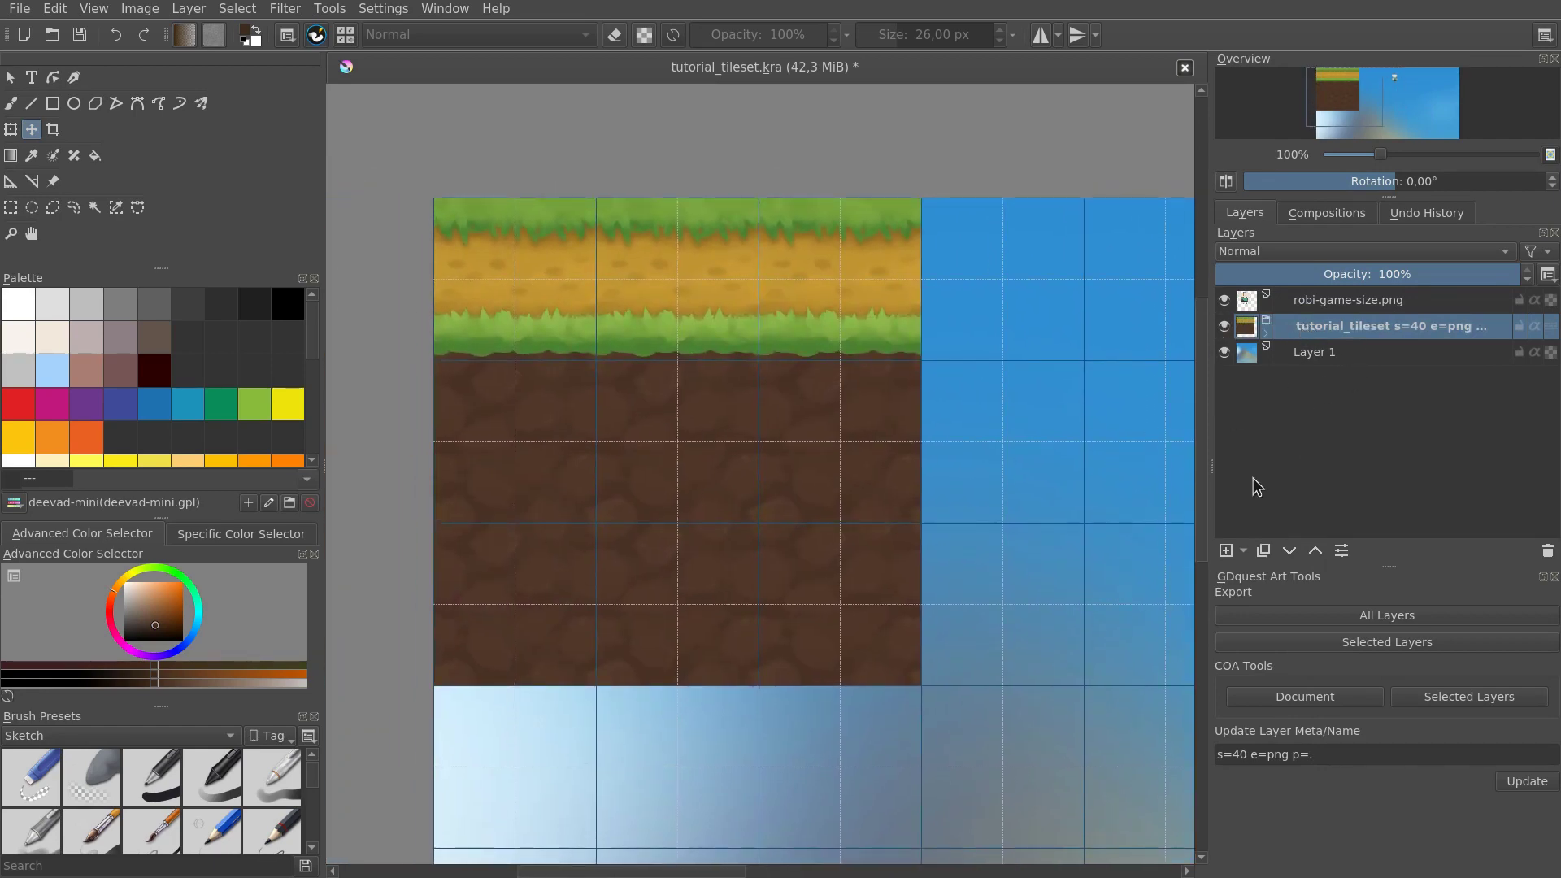
pyautogui.click(1244, 553)
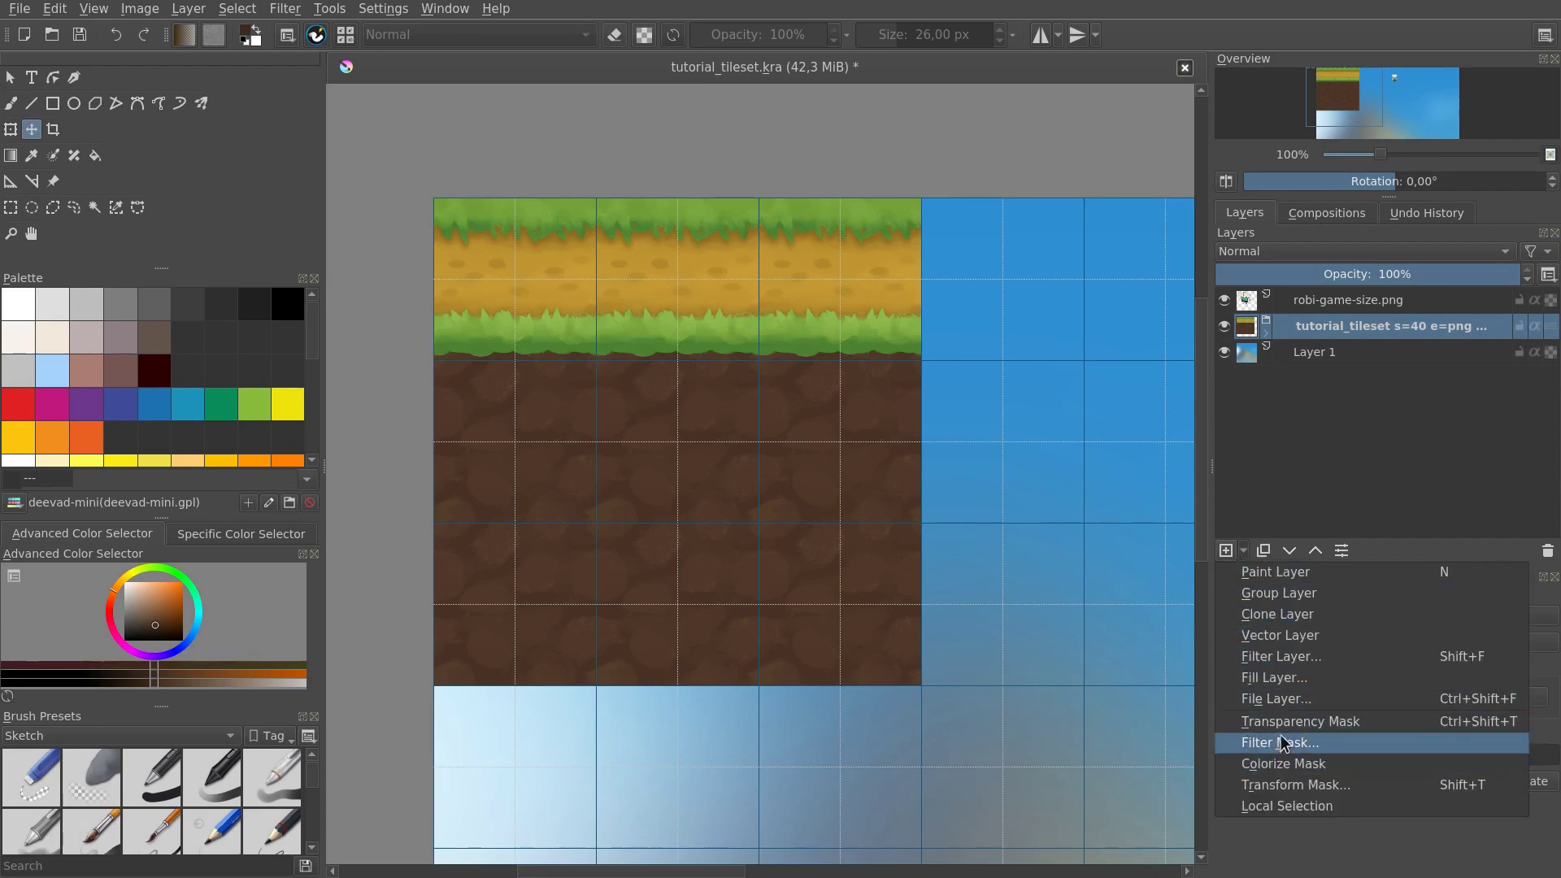
pyautogui.click(1292, 614)
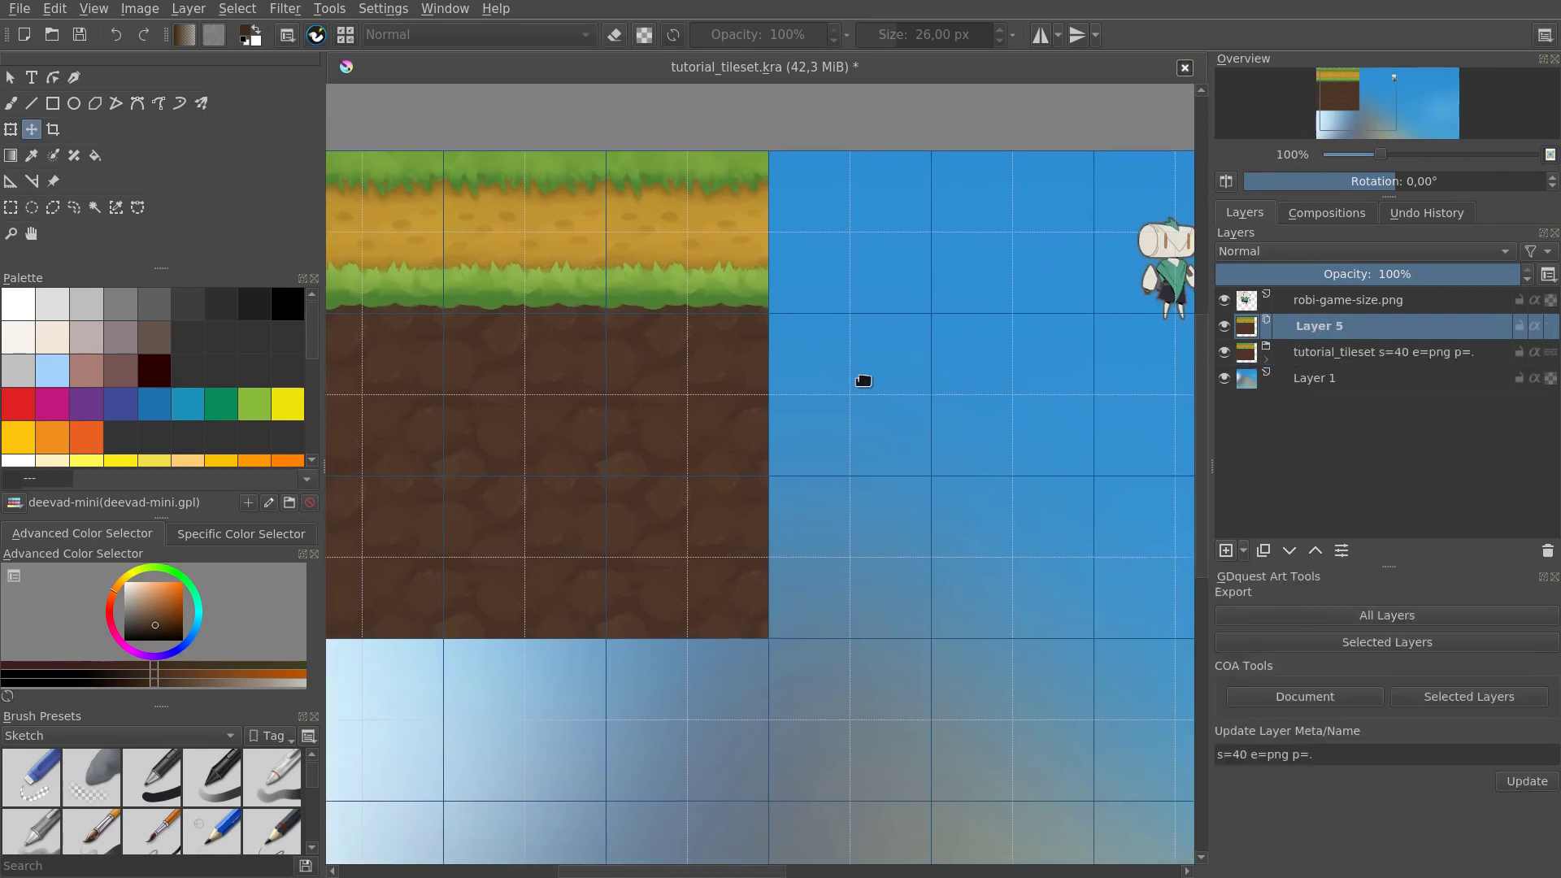
pyautogui.moveTo(575, 400); pyautogui.dragTo(1455, 404)
pyautogui.moveTo(1029, 385); pyautogui.dragTo(829, 418)
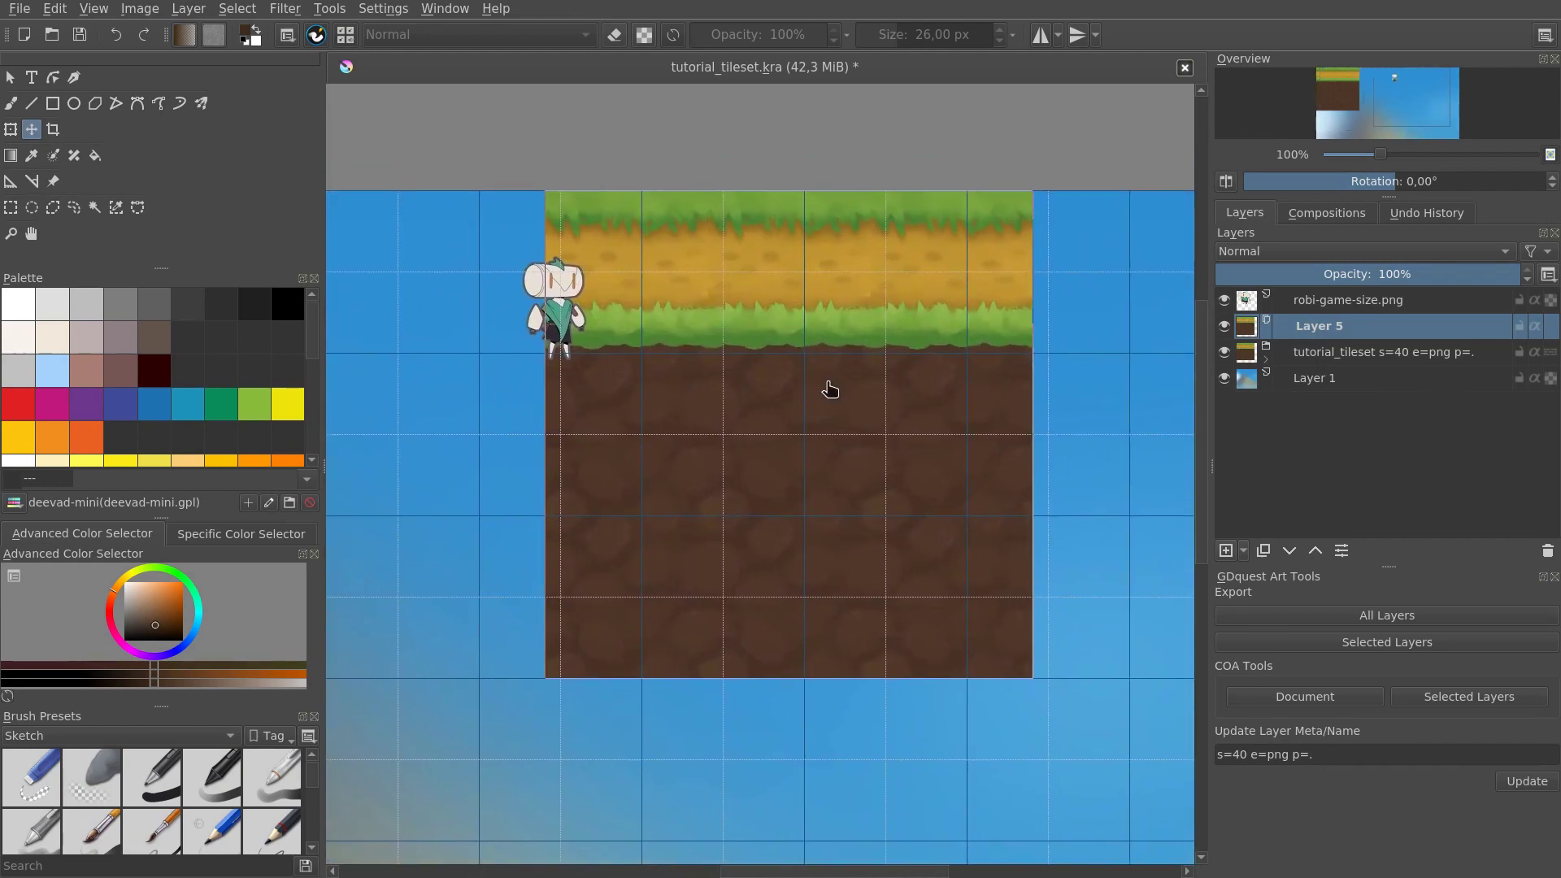
# Step: Add a transform mask to the cloned tileset layer
pyautogui.hotkey('ctrl', 't')
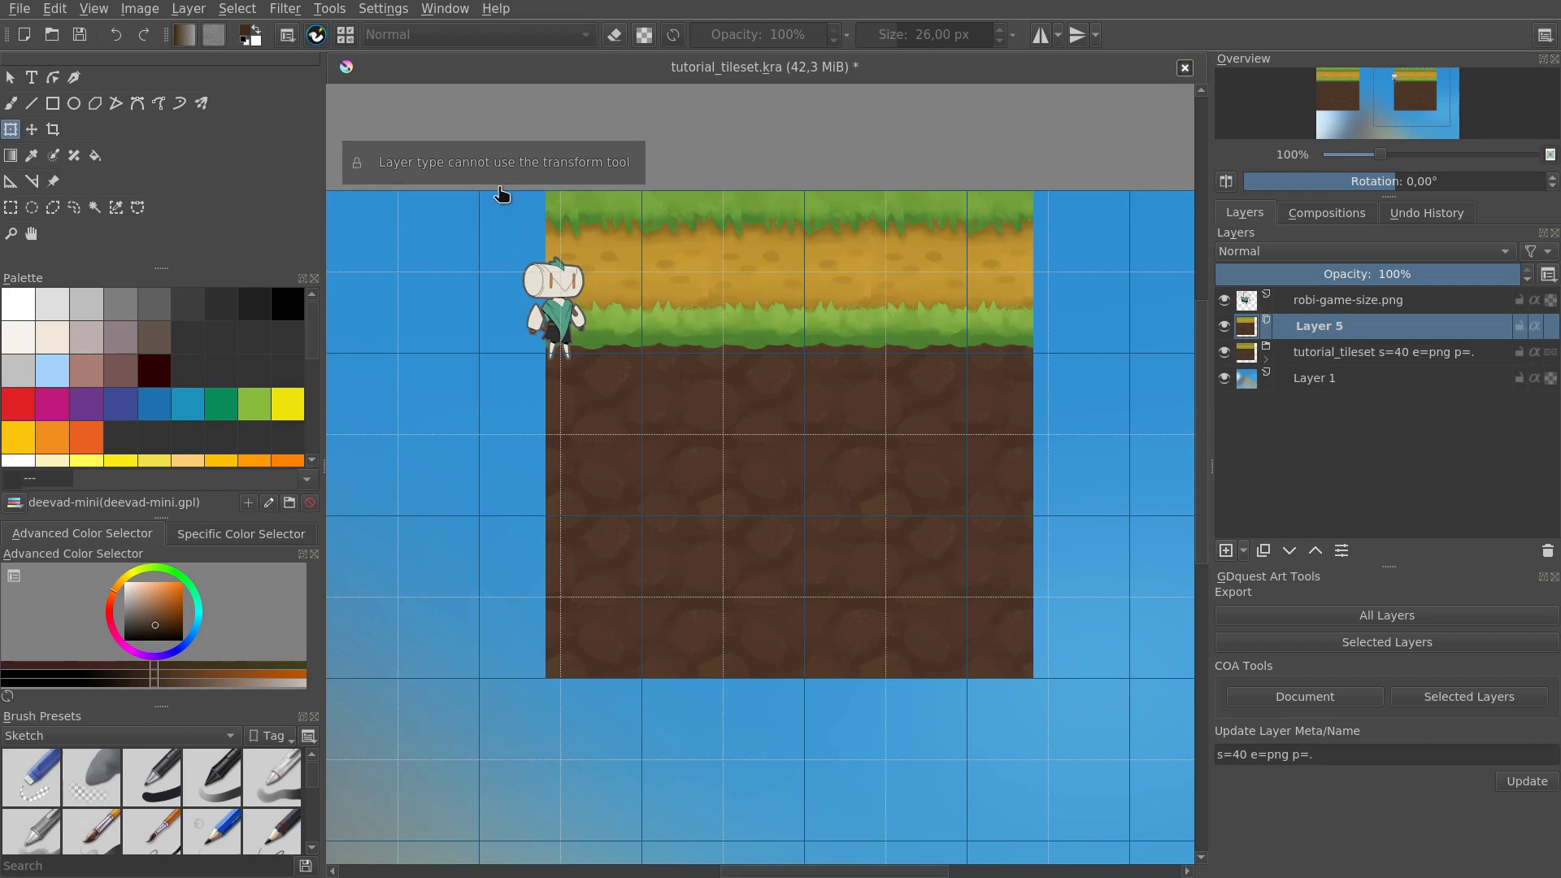
pyautogui.click(1244, 552)
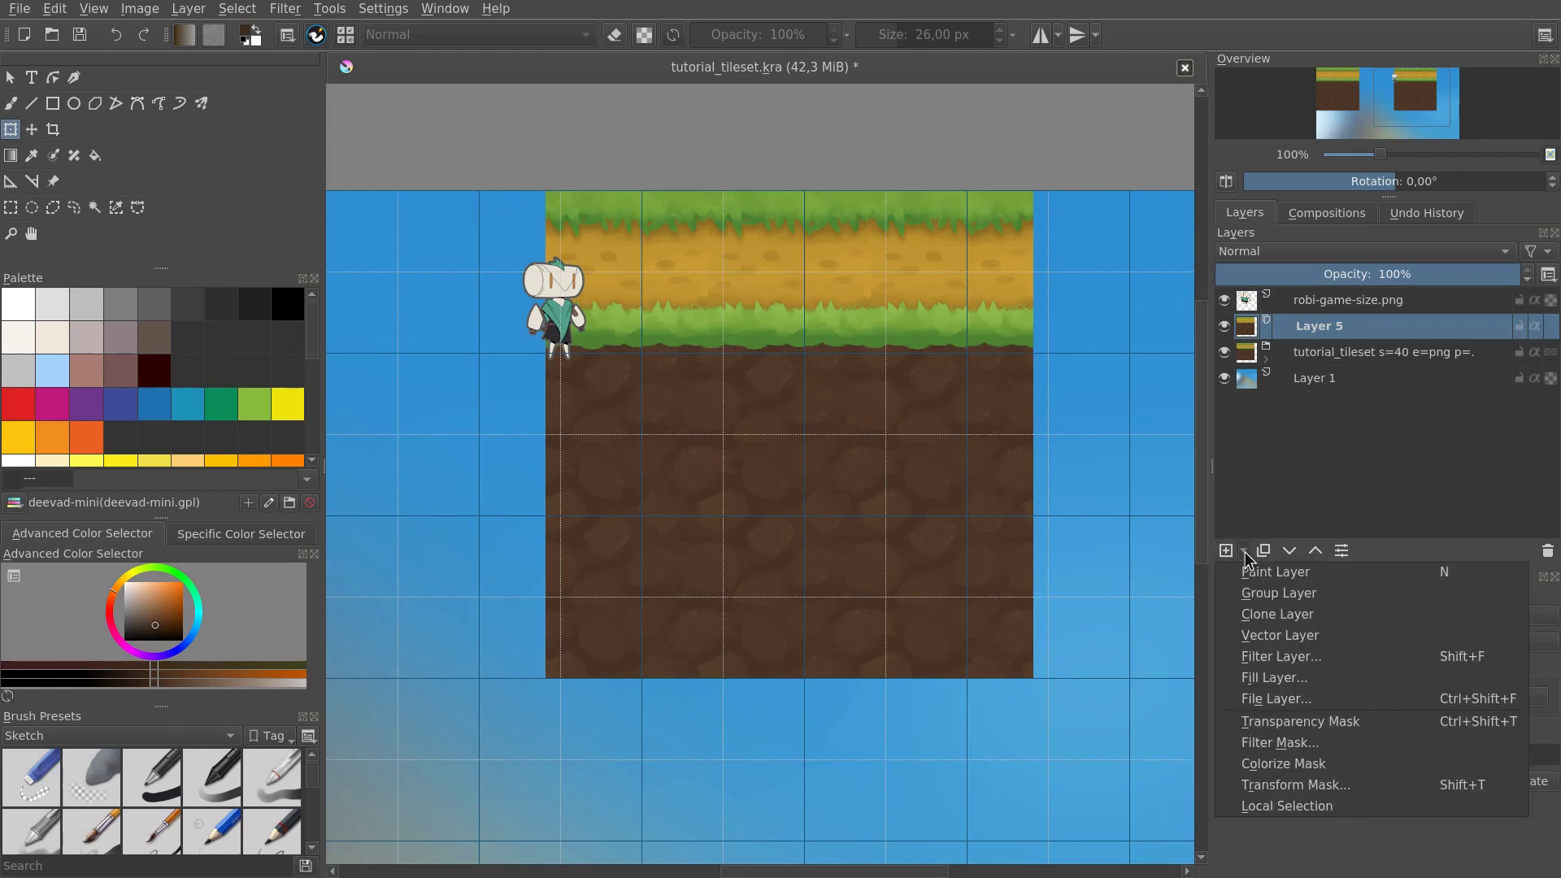
pyautogui.click(1290, 786)
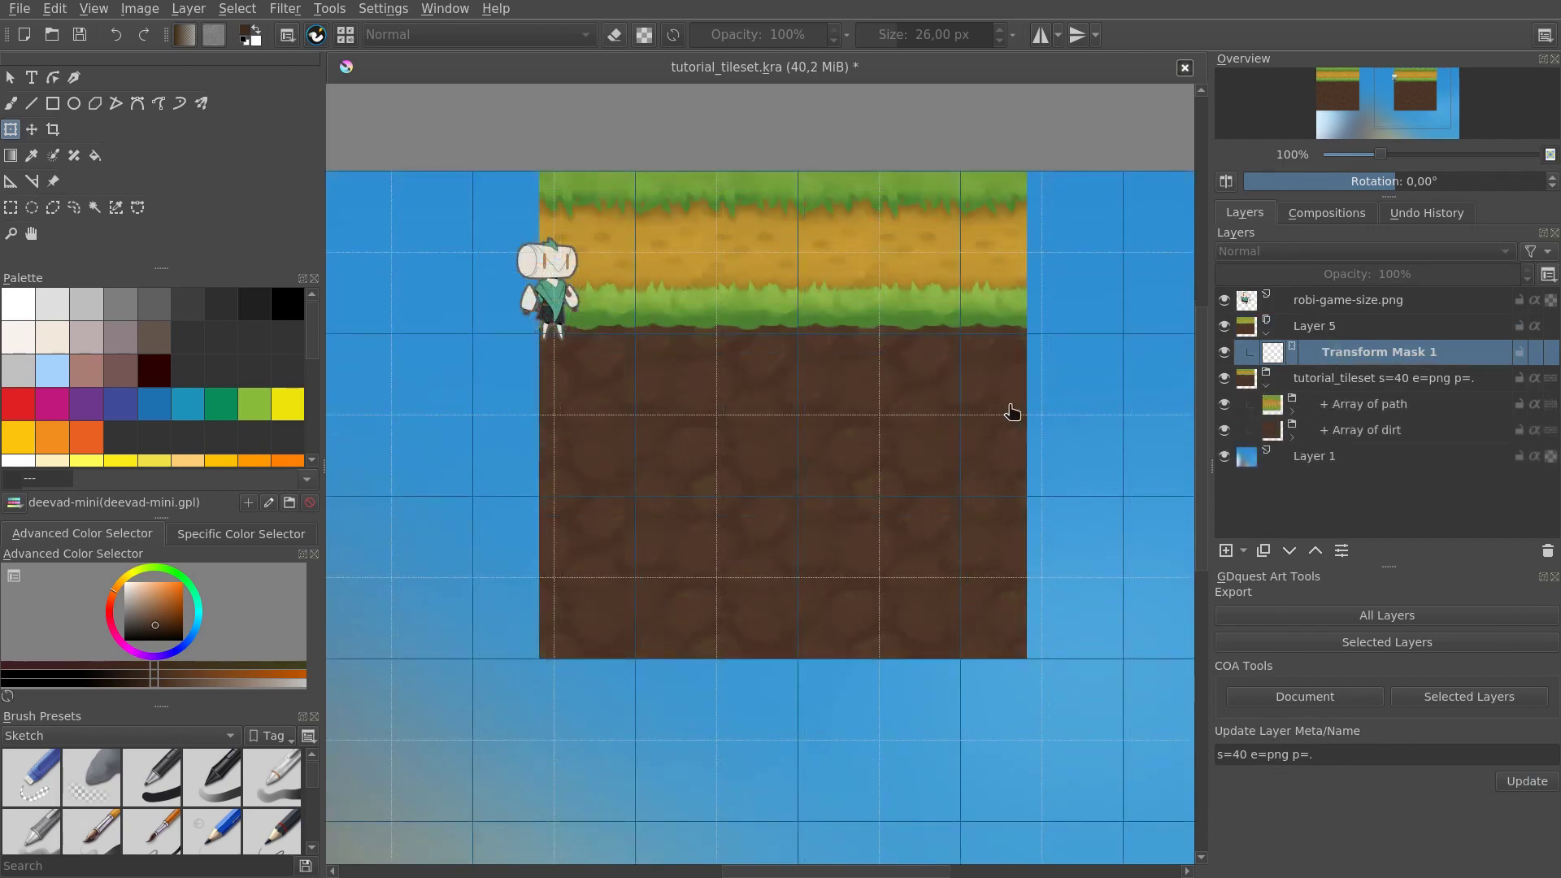
# Step: Scale the clone through its transform mask to 40% width and height with linked proportions, and apply it
pyautogui.click(873, 423)
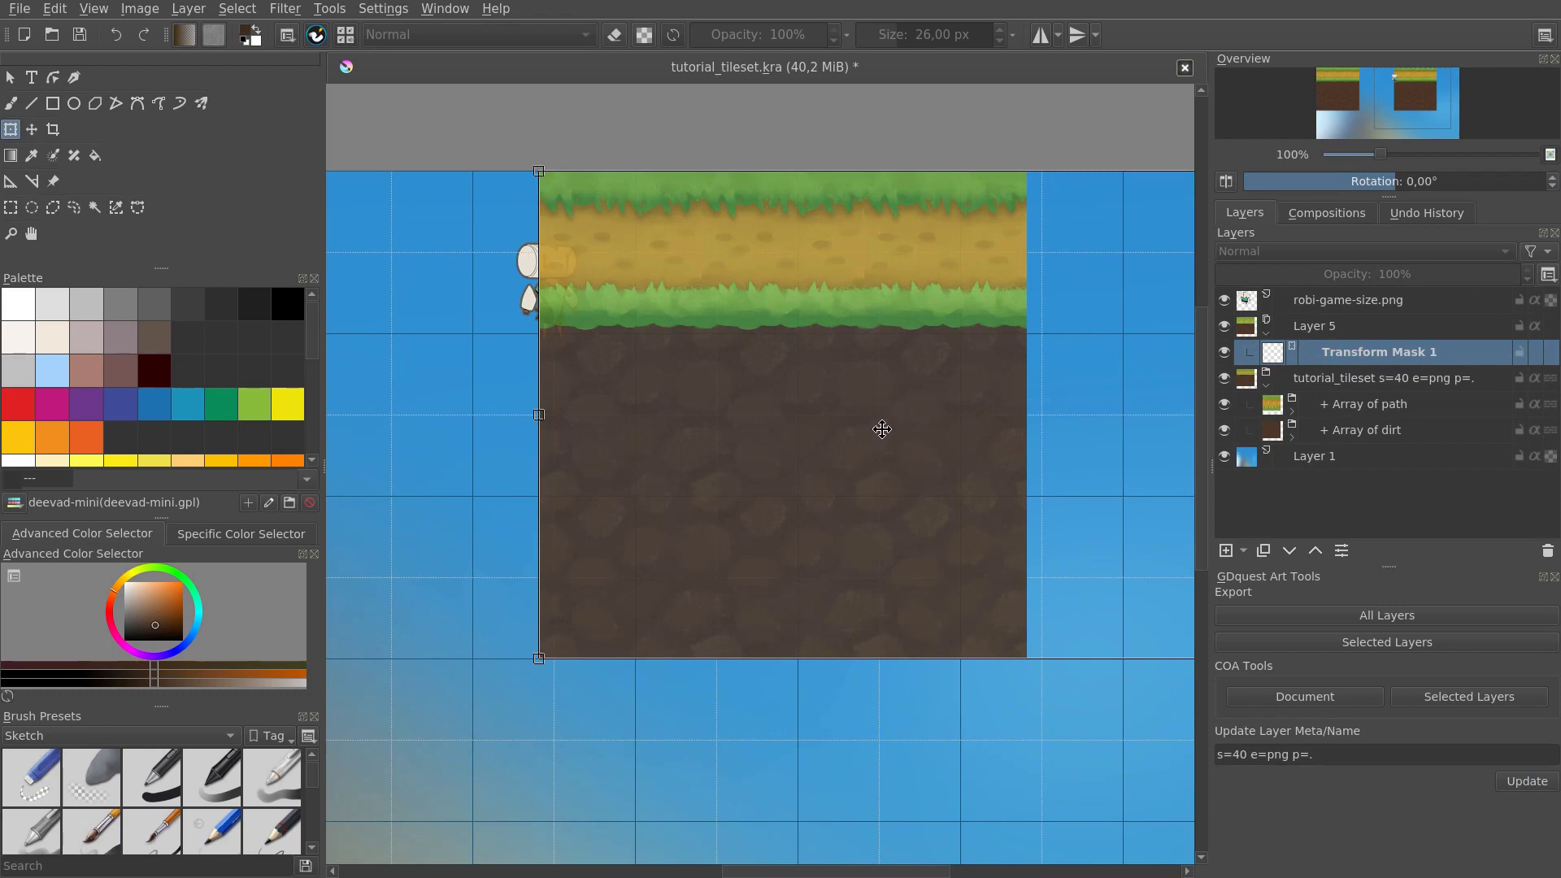
pyautogui.press('\\')
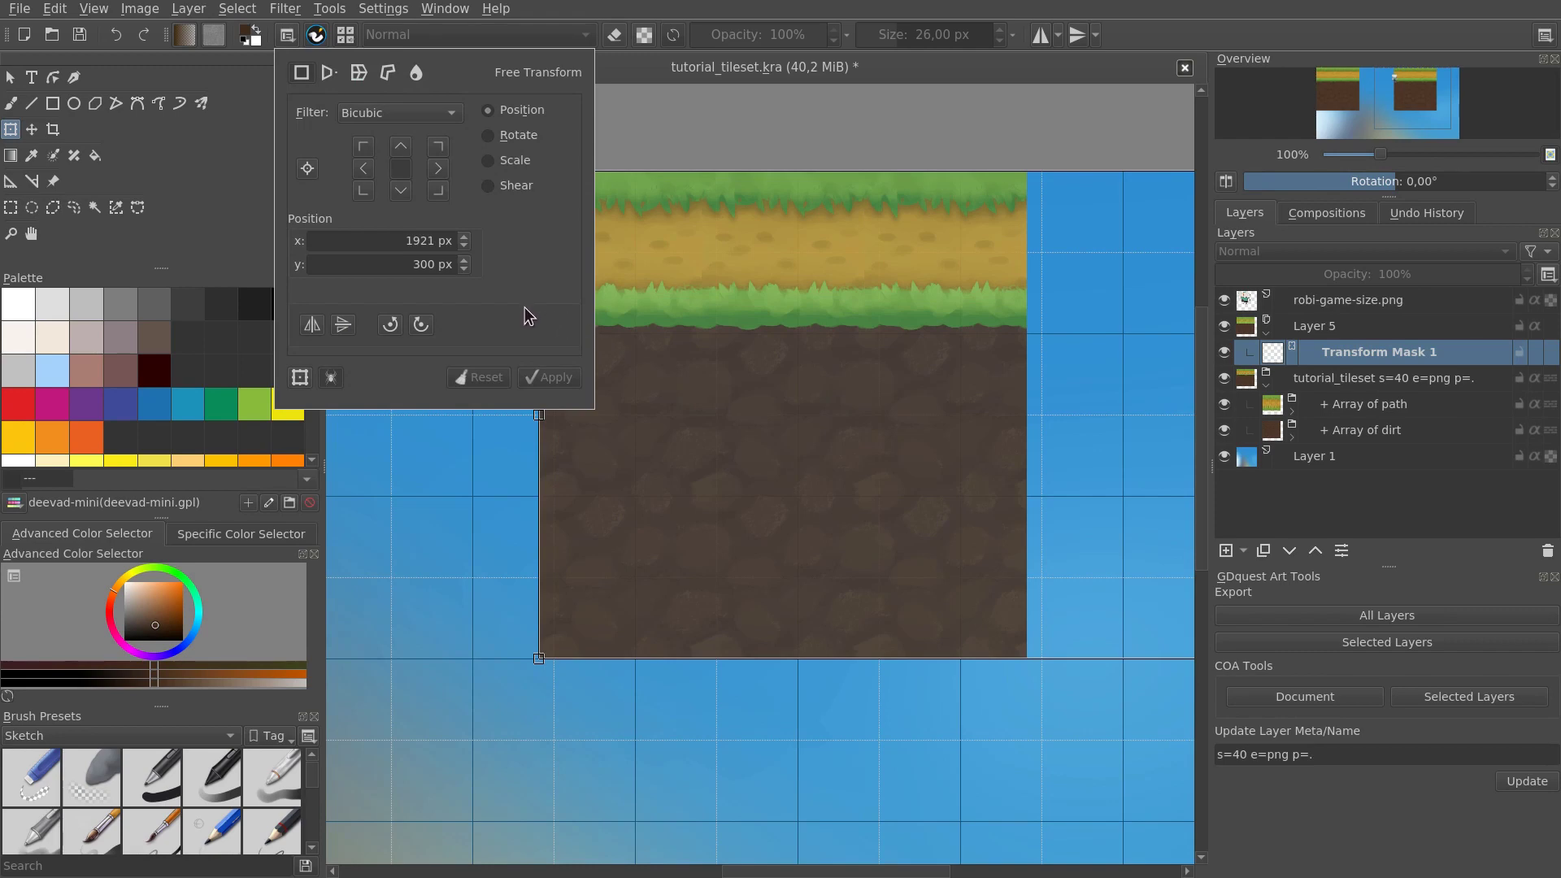
pyautogui.click(489, 161)
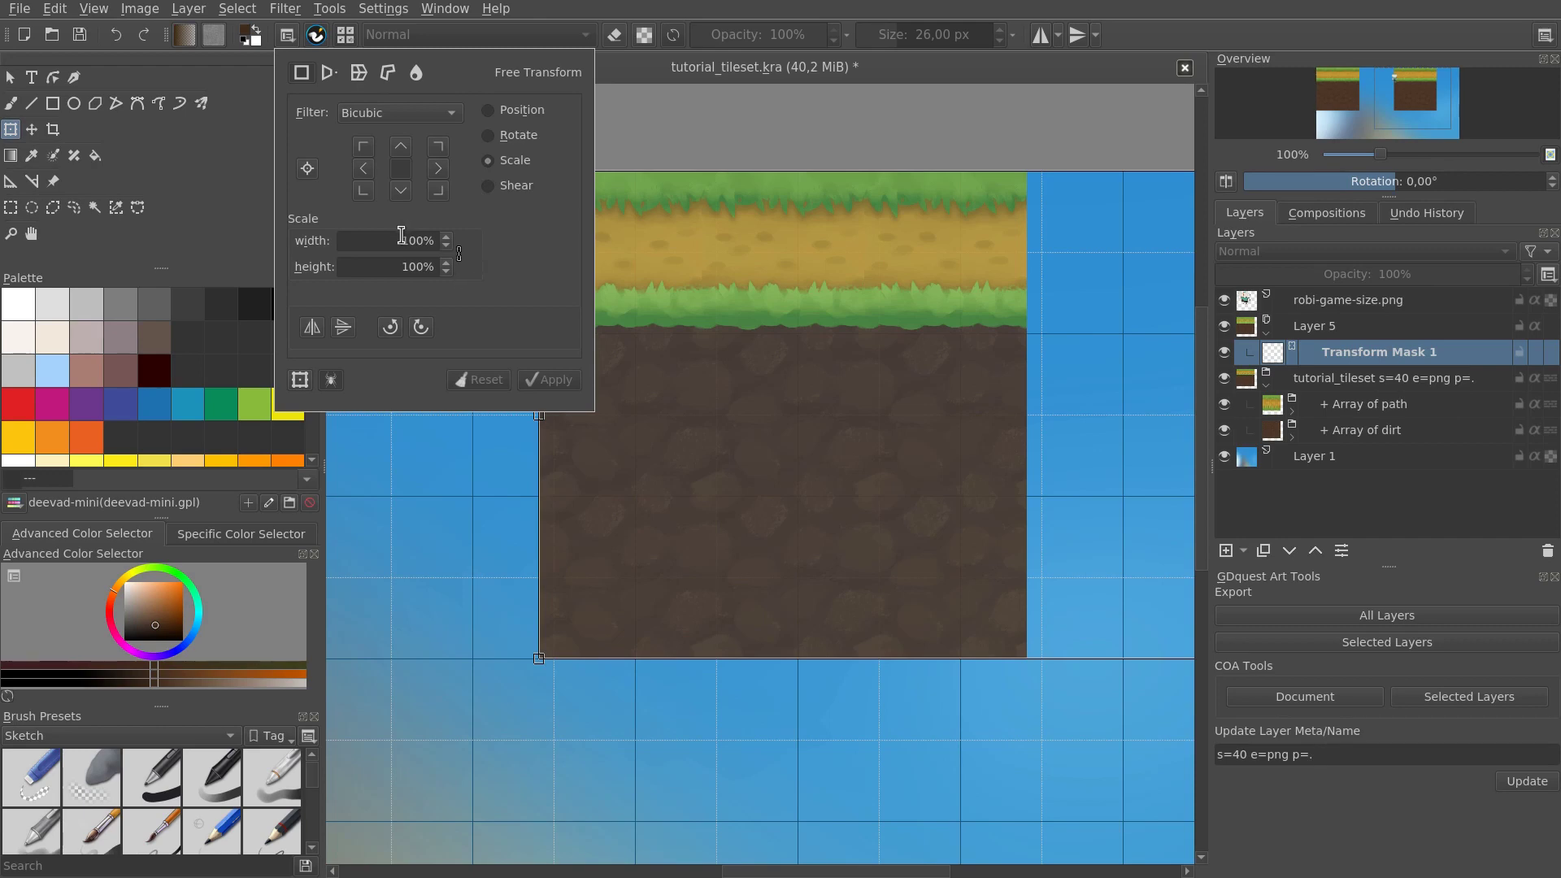
pyautogui.click(459, 257)
pyautogui.write('40')
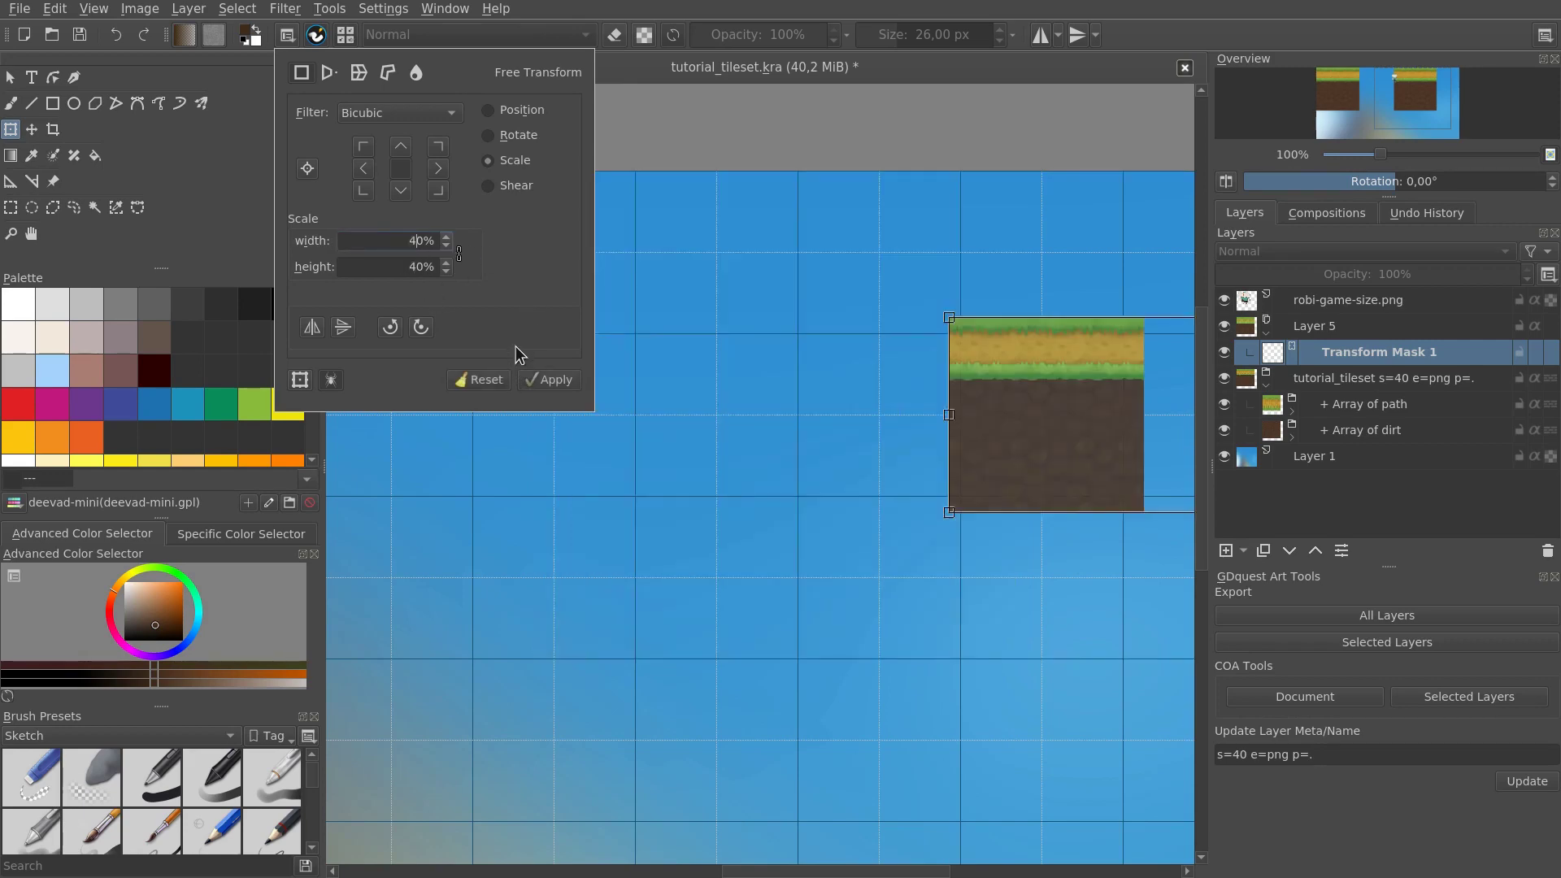
pyautogui.click(549, 380)
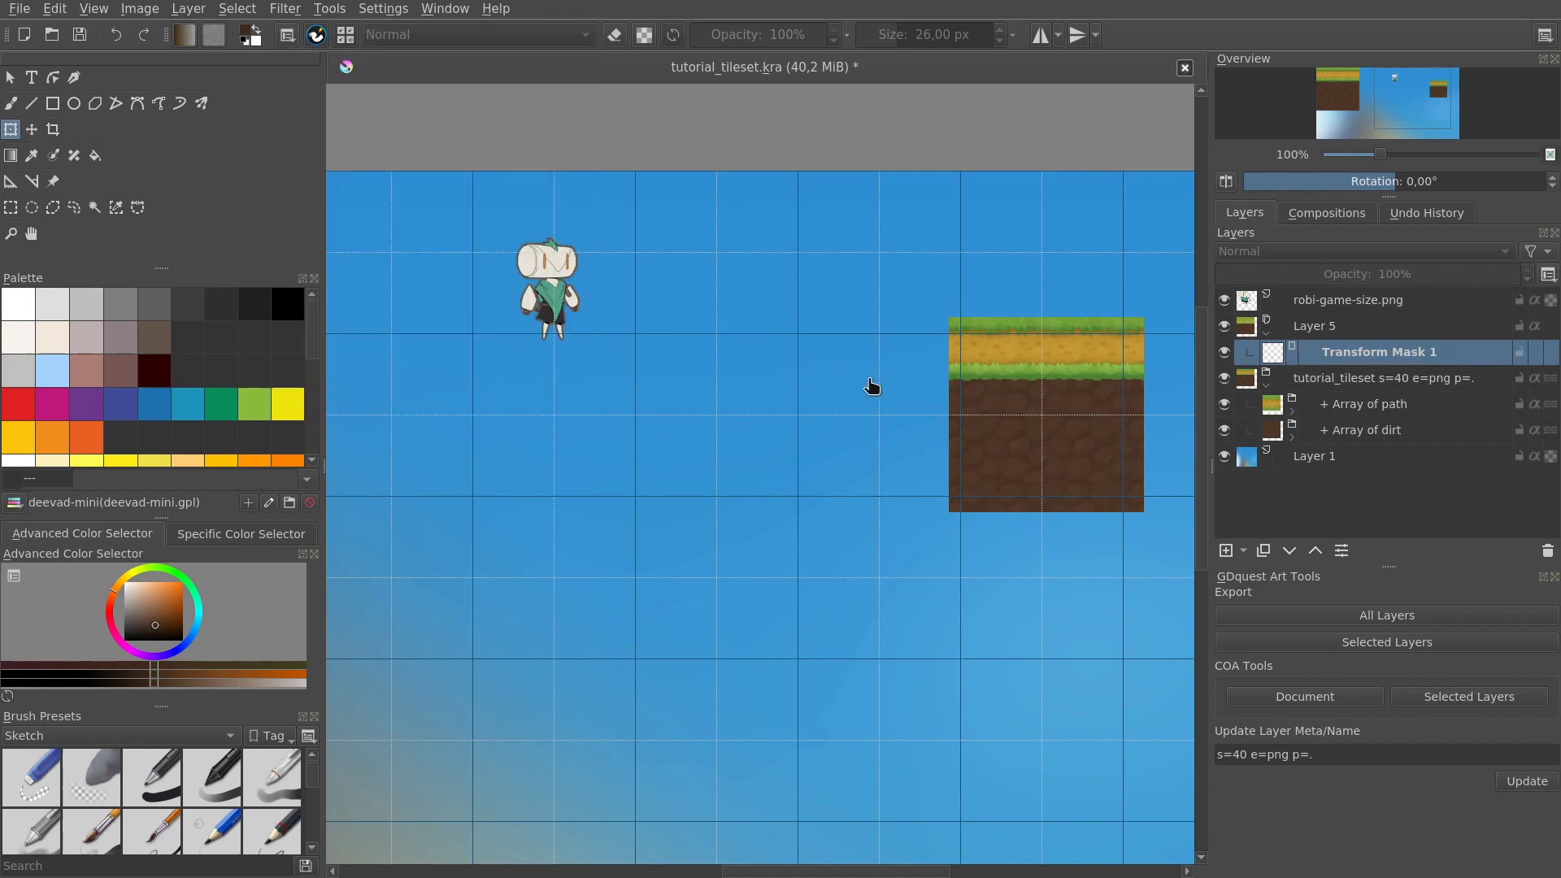
# Step: Move the scaled-down clone beside the character and place the character so it stands on the clone's path
pyautogui.moveTo(1035, 391); pyautogui.dragTo(577, 404)
pyautogui.click(1318, 329)
pyautogui.press('t')
pyautogui.click(1334, 300)
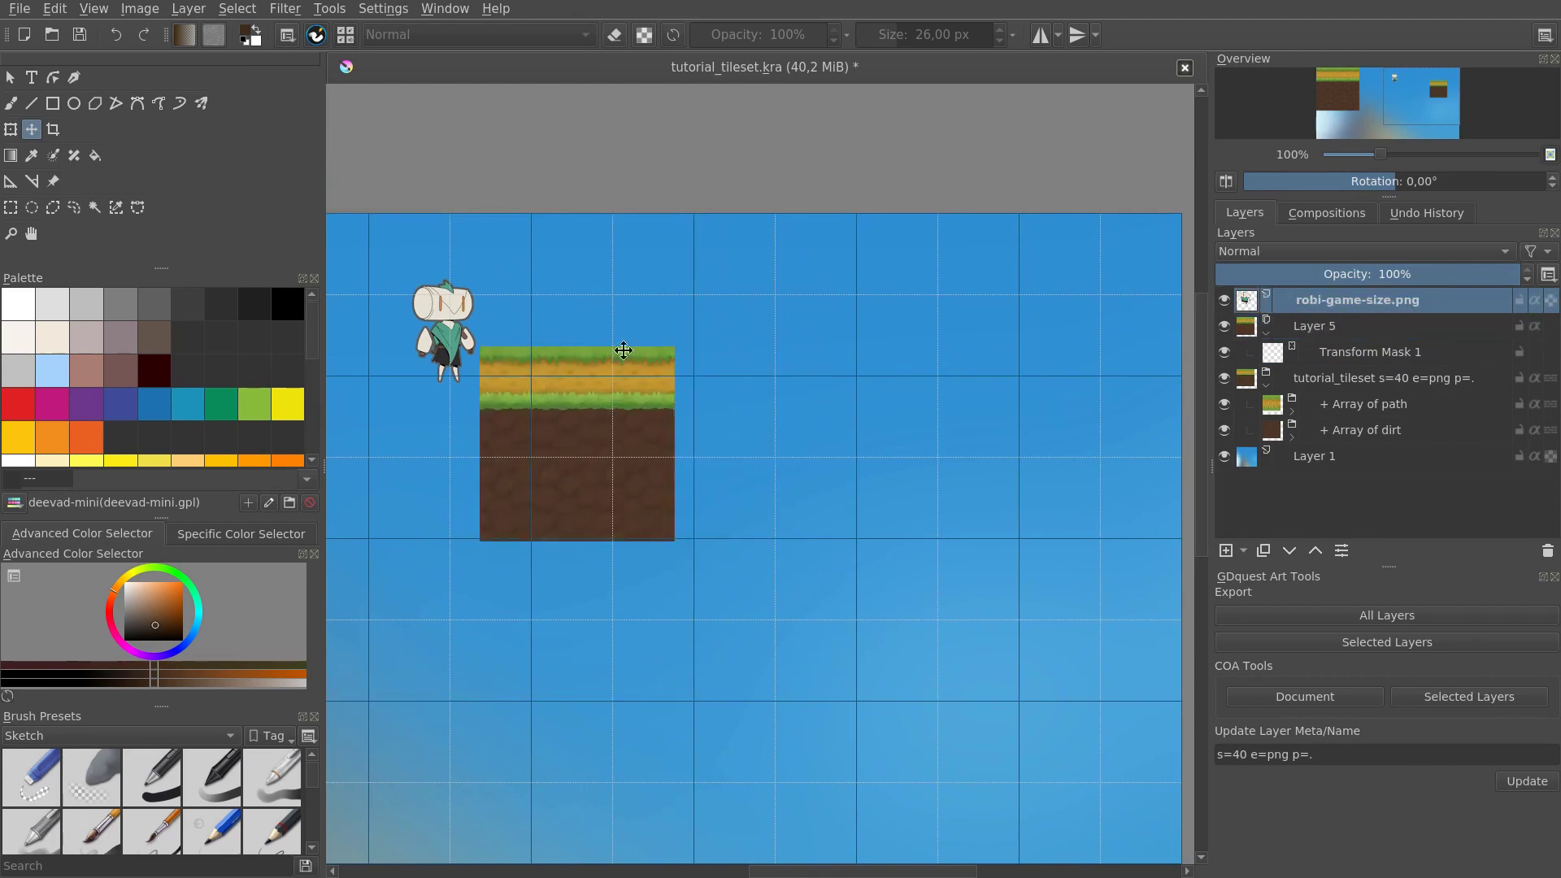
pyautogui.moveTo(510, 342); pyautogui.dragTo(629, 341)
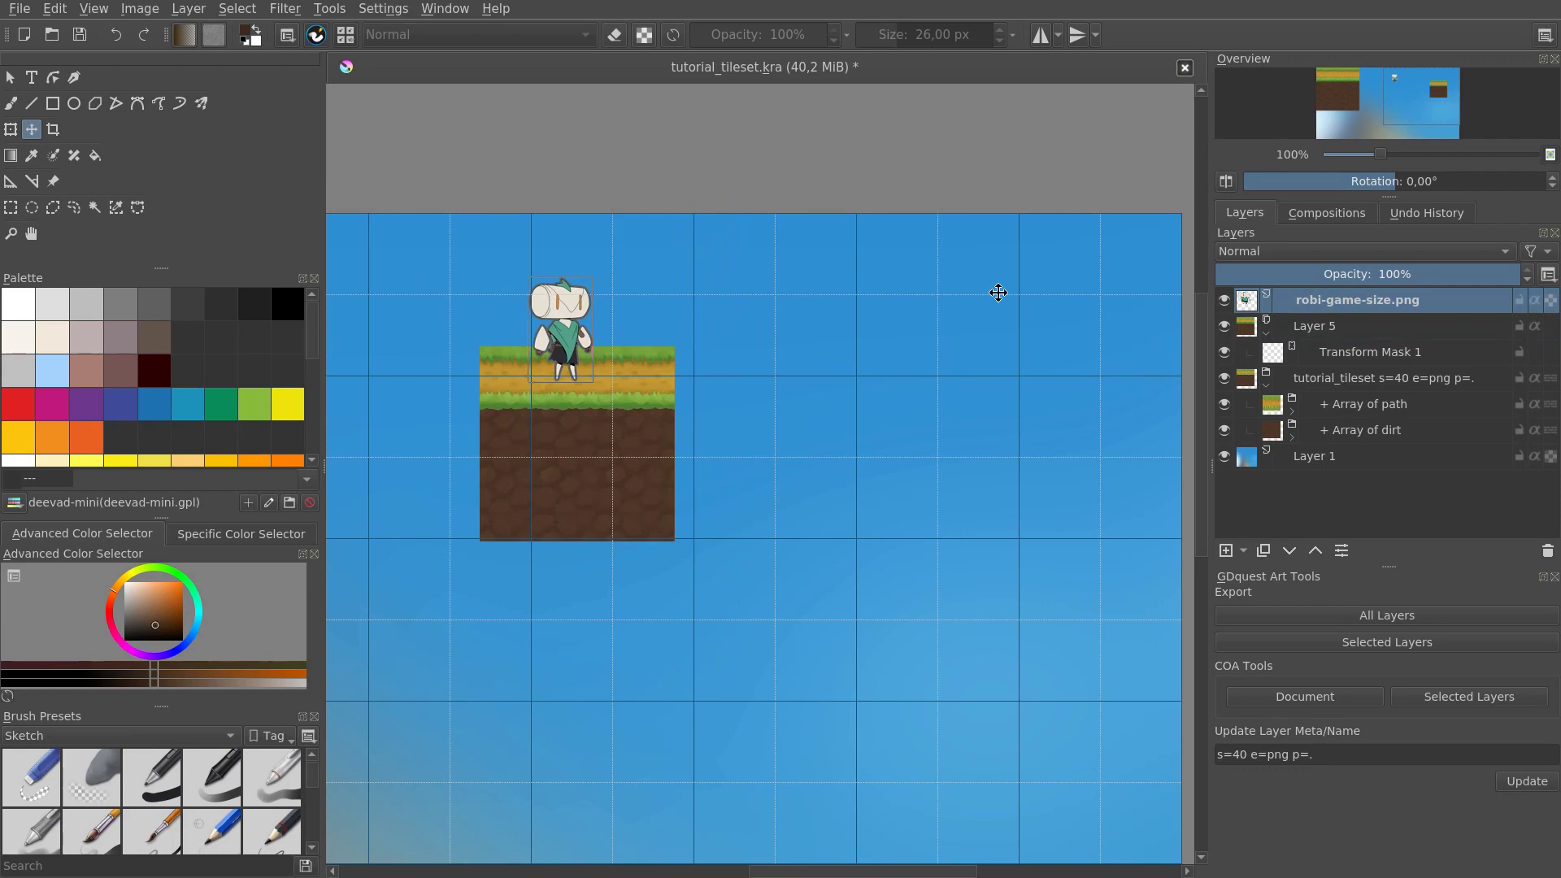
# Step: Group the robi-game-size.png layer with the cloned tileset layer
pyautogui.keyDown('ctrl'); pyautogui.click(1330, 330); pyautogui.keyUp('ctrl')
pyautogui.hotkey('ctrl', 'g')
pyautogui.moveTo(739, 401); pyautogui.dragTo(962, 458)
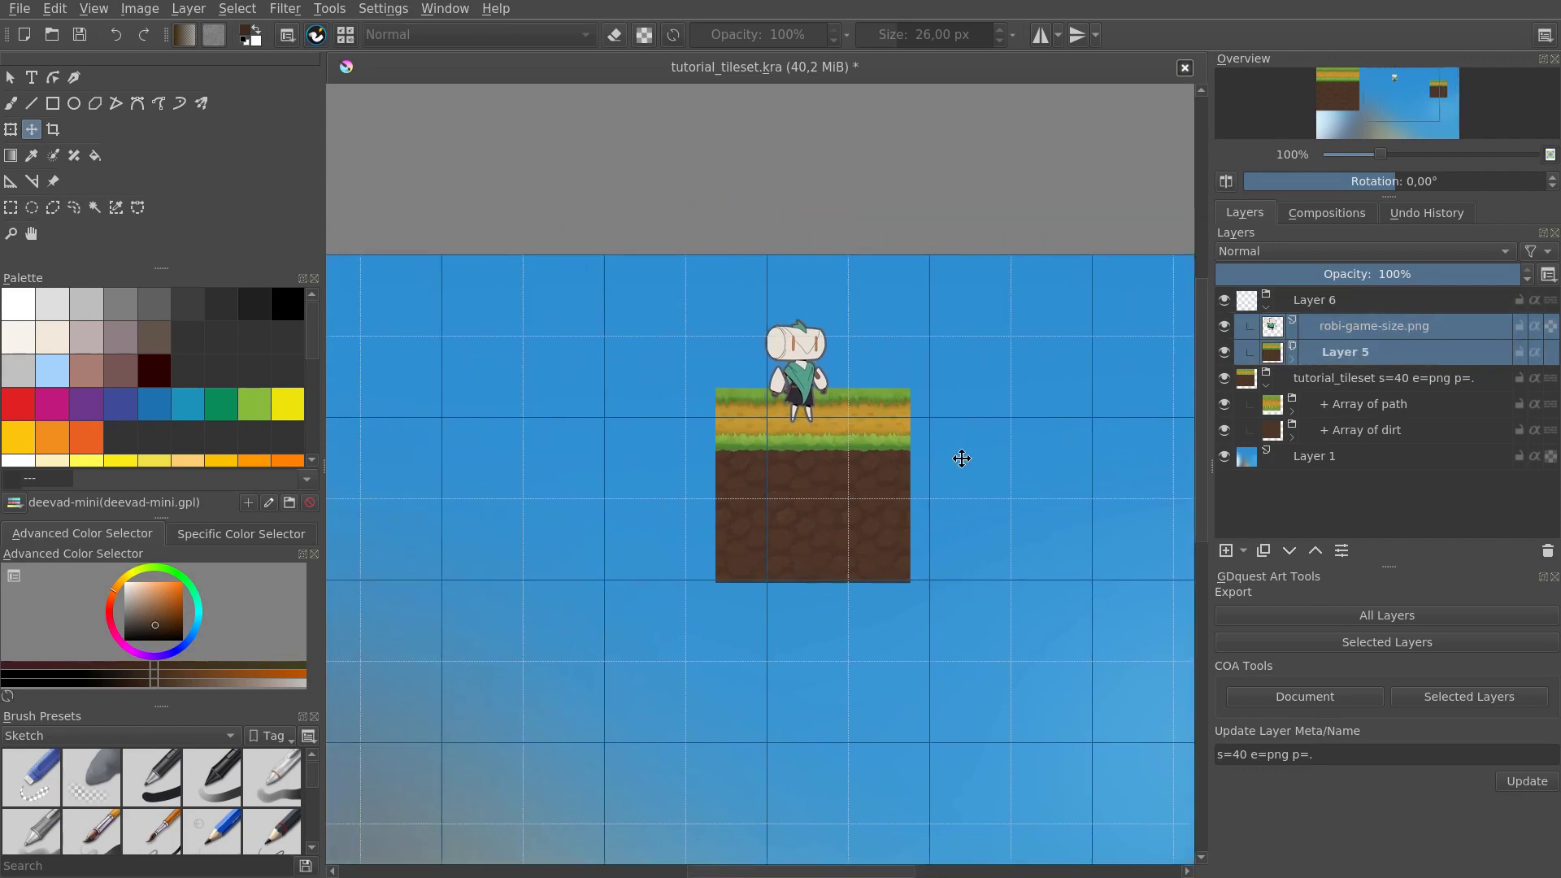
pyautogui.press('-')
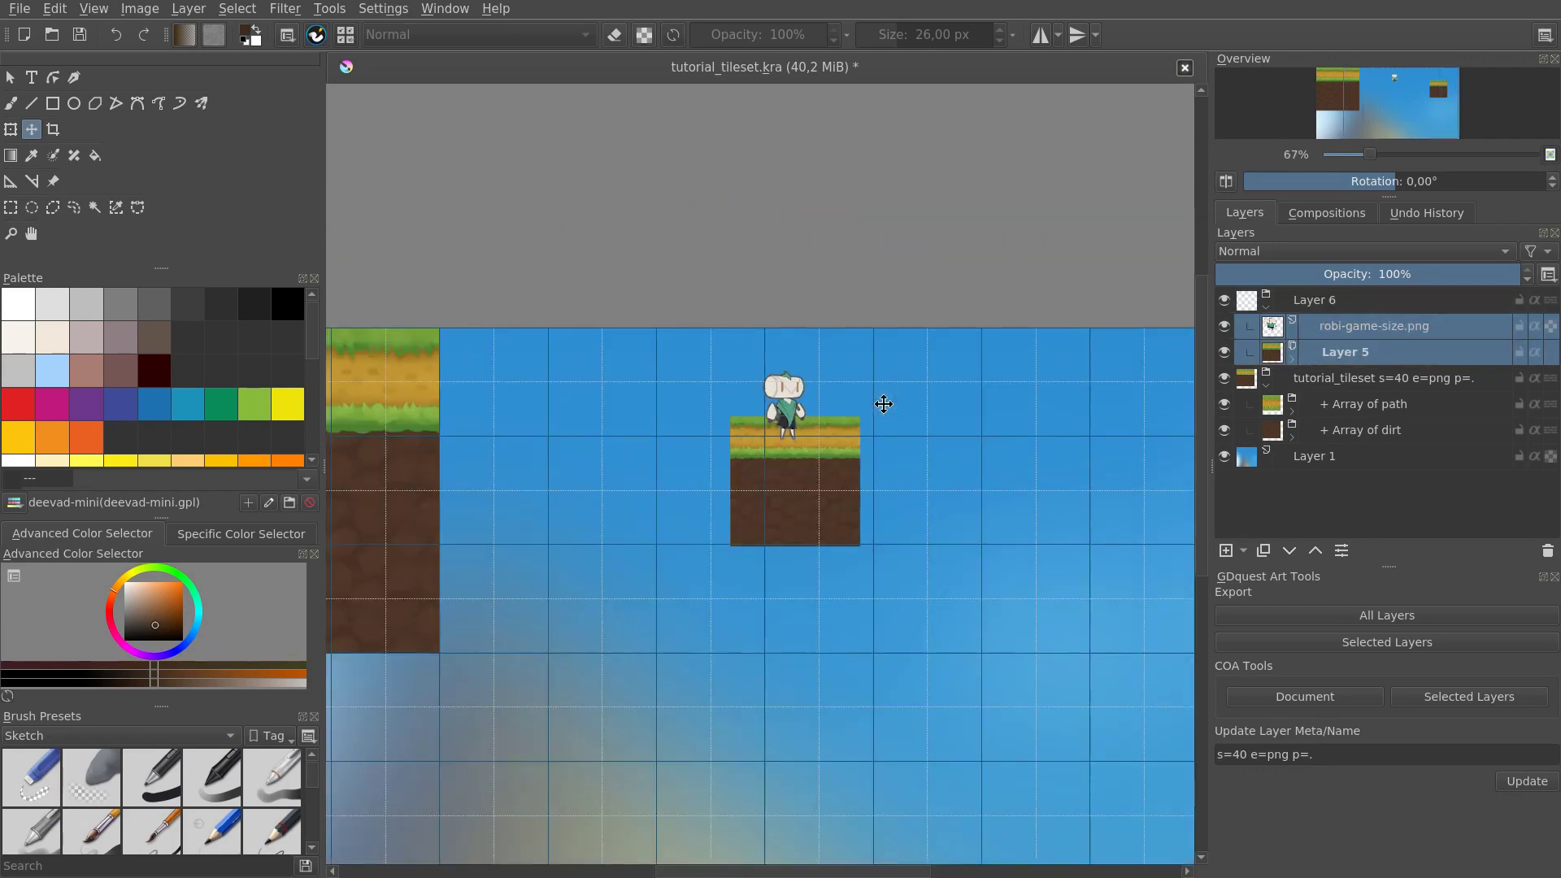
pyautogui.moveTo(884, 404); pyautogui.dragTo(1145, 420)
# Step: Add a paint layer between the character and the clone and paint a dark elliptical shadow under the character's feet
pyautogui.click(1357, 333)
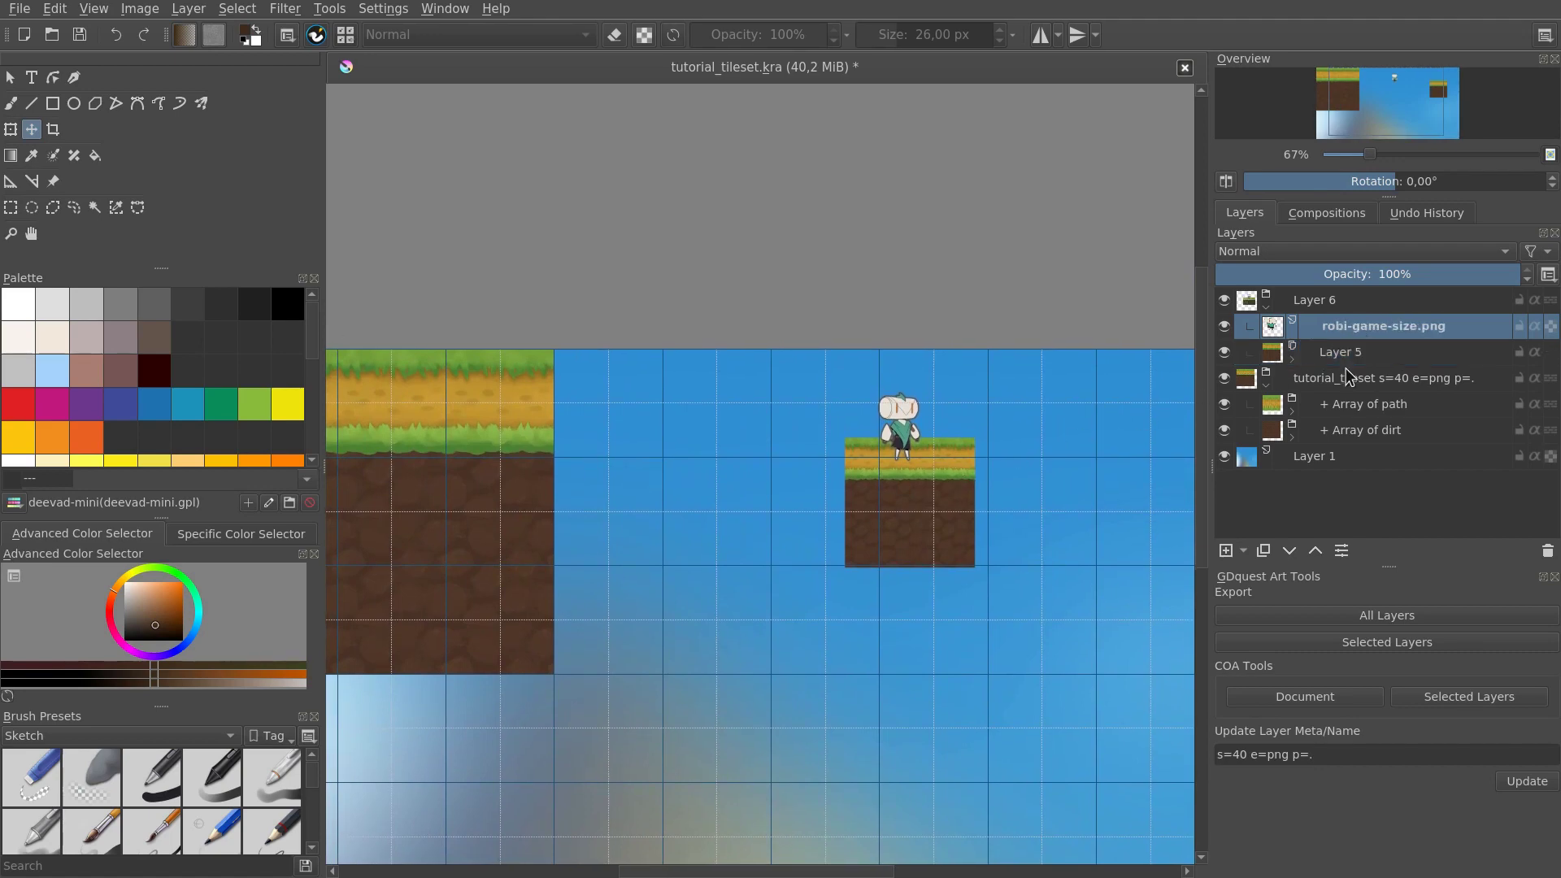
pyautogui.press('Insert')
pyautogui.hotkey('ctrl', 'pagedown')
pyautogui.moveTo(912, 446)
pyautogui.mouseDown()
pyautogui.moveTo(833, 462)
pyautogui.moveTo(844, 350)
pyautogui.mouseUp()
pyautogui.press('b')
pyautogui.keyDown('ctrl'); pyautogui.click(809, 456); pyautogui.keyUp('ctrl')
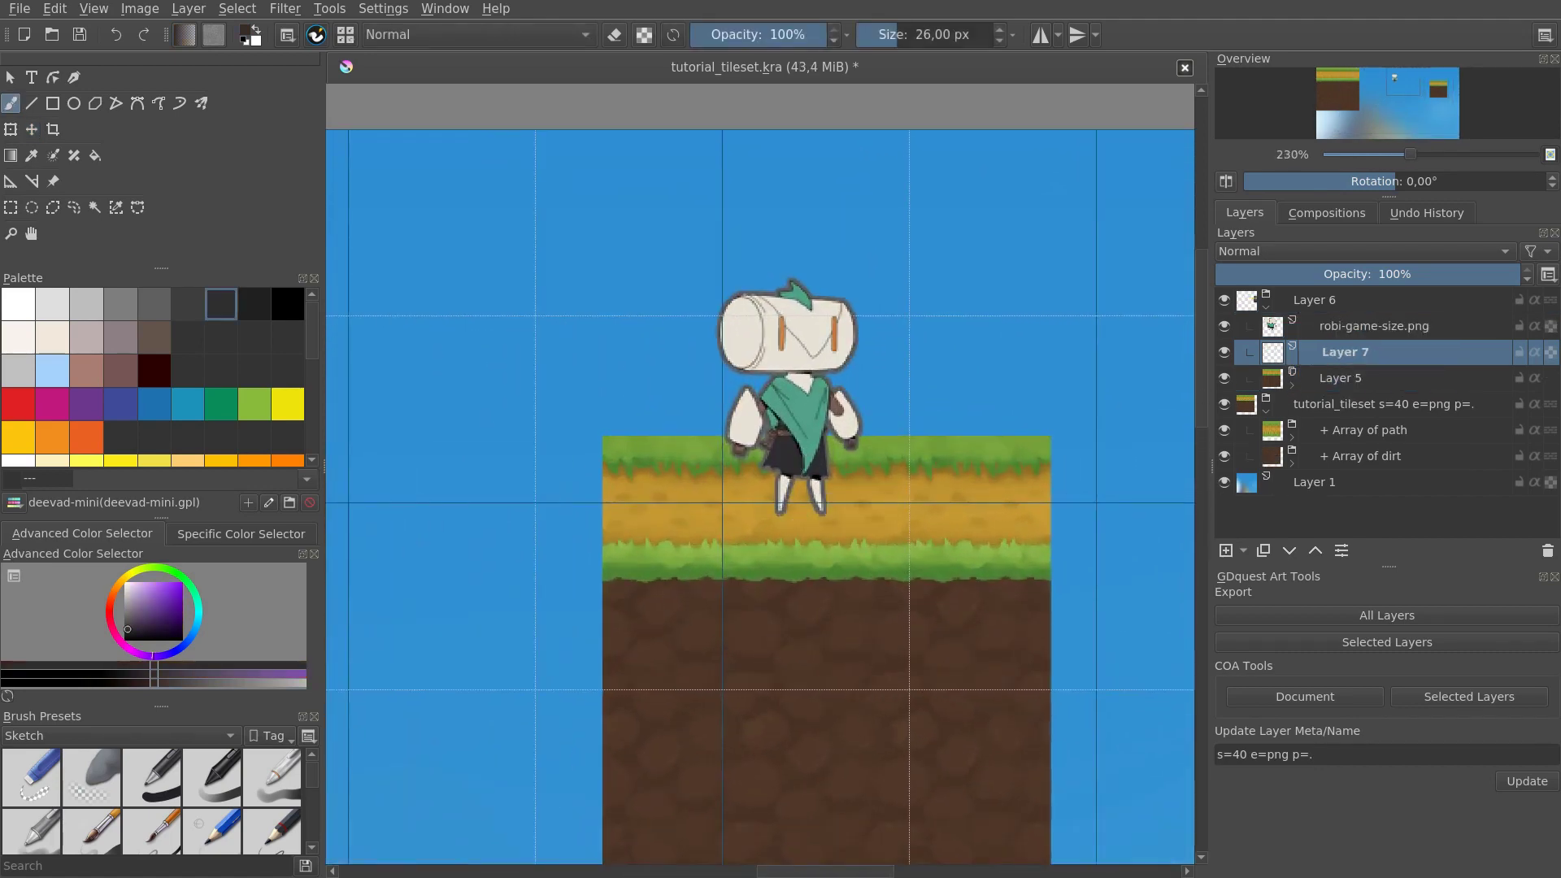
pyautogui.moveTo(801, 529)
pyautogui.mouseDown()
pyautogui.moveTo(777, 520)
pyautogui.moveTo(805, 509)
pyautogui.moveTo(768, 526)
pyautogui.mouseUp()
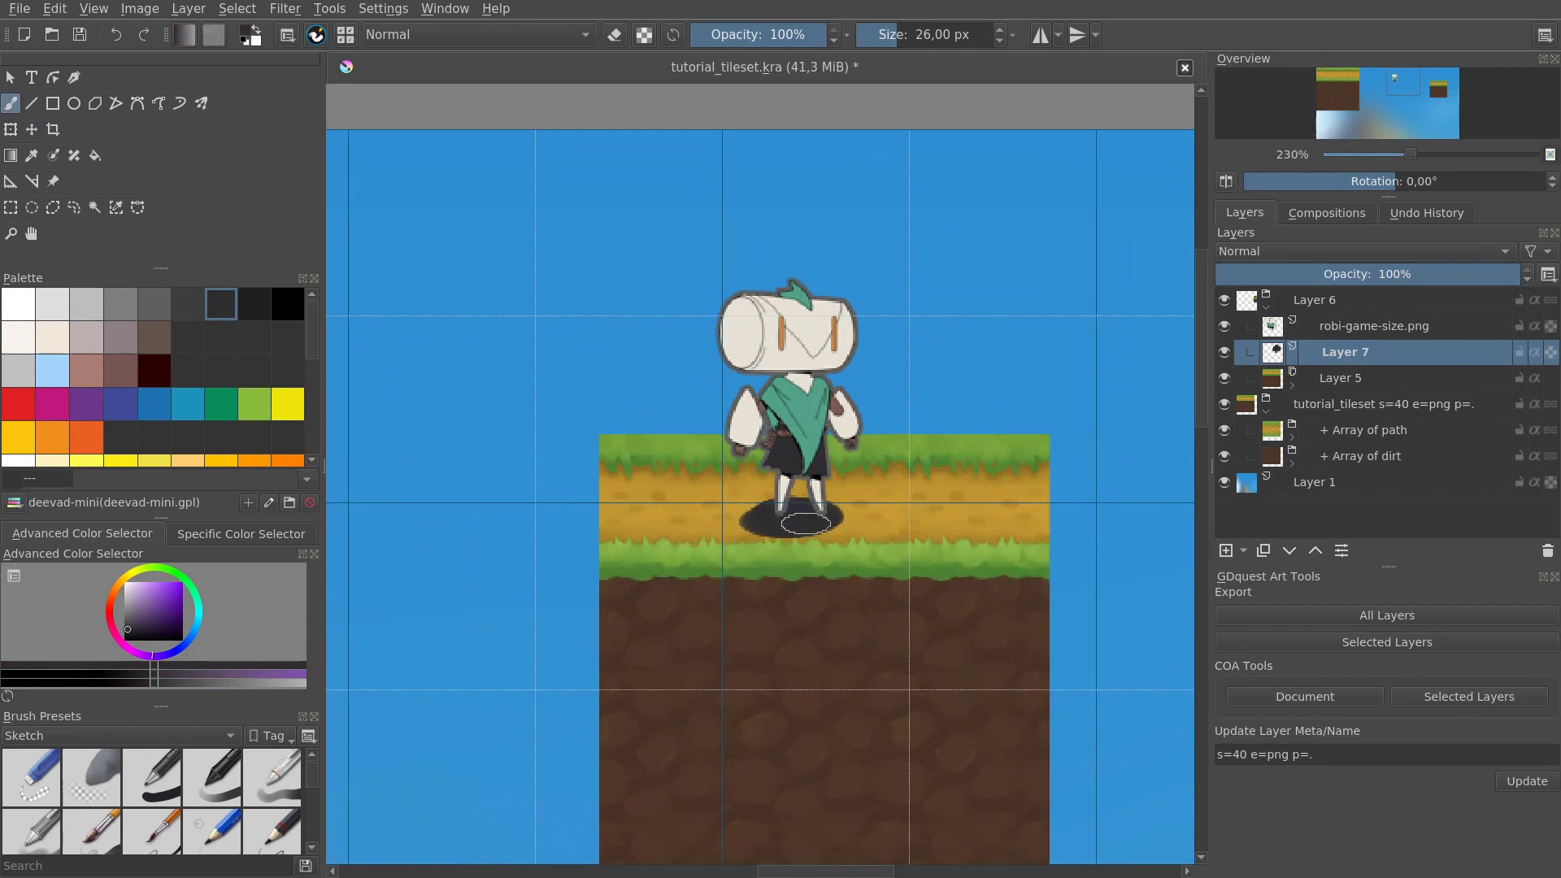
# Step: Lower the shadow layer's opacity to 53%
pyautogui.click(1399, 276)
pyautogui.moveTo(1399, 275); pyautogui.dragTo(1377, 274)
pyautogui.scroll(-5, 885, 534)
pyautogui.moveTo(885, 534); pyautogui.dragTo(945, 553)
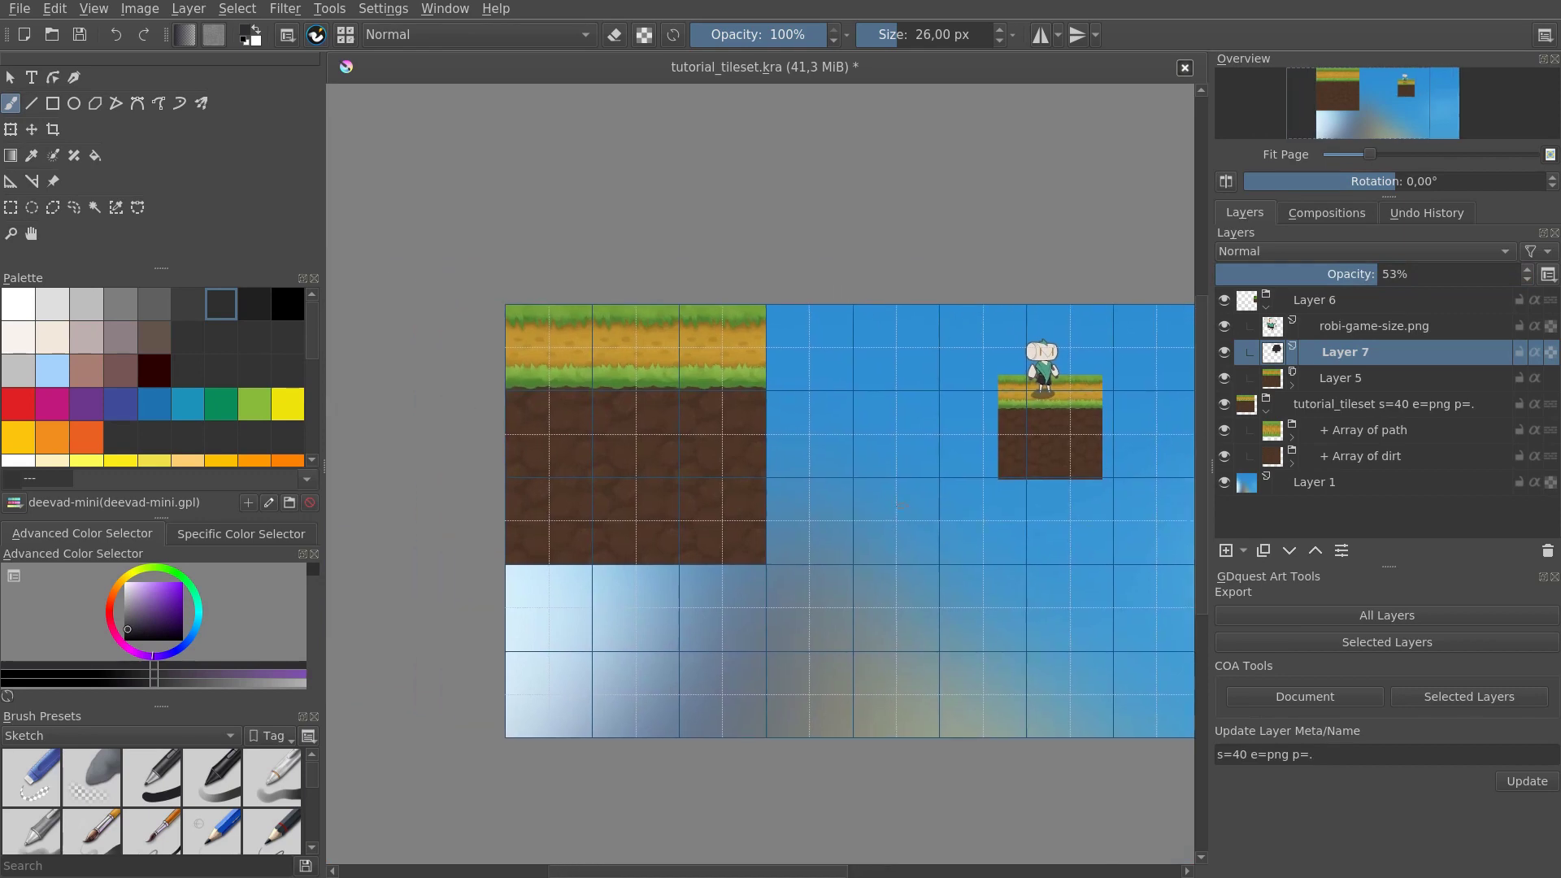
# Step: Add a paint layer at the top of the tutorial_tileset group and set up a purple brush of 68.73 px
pyautogui.click(1333, 407)
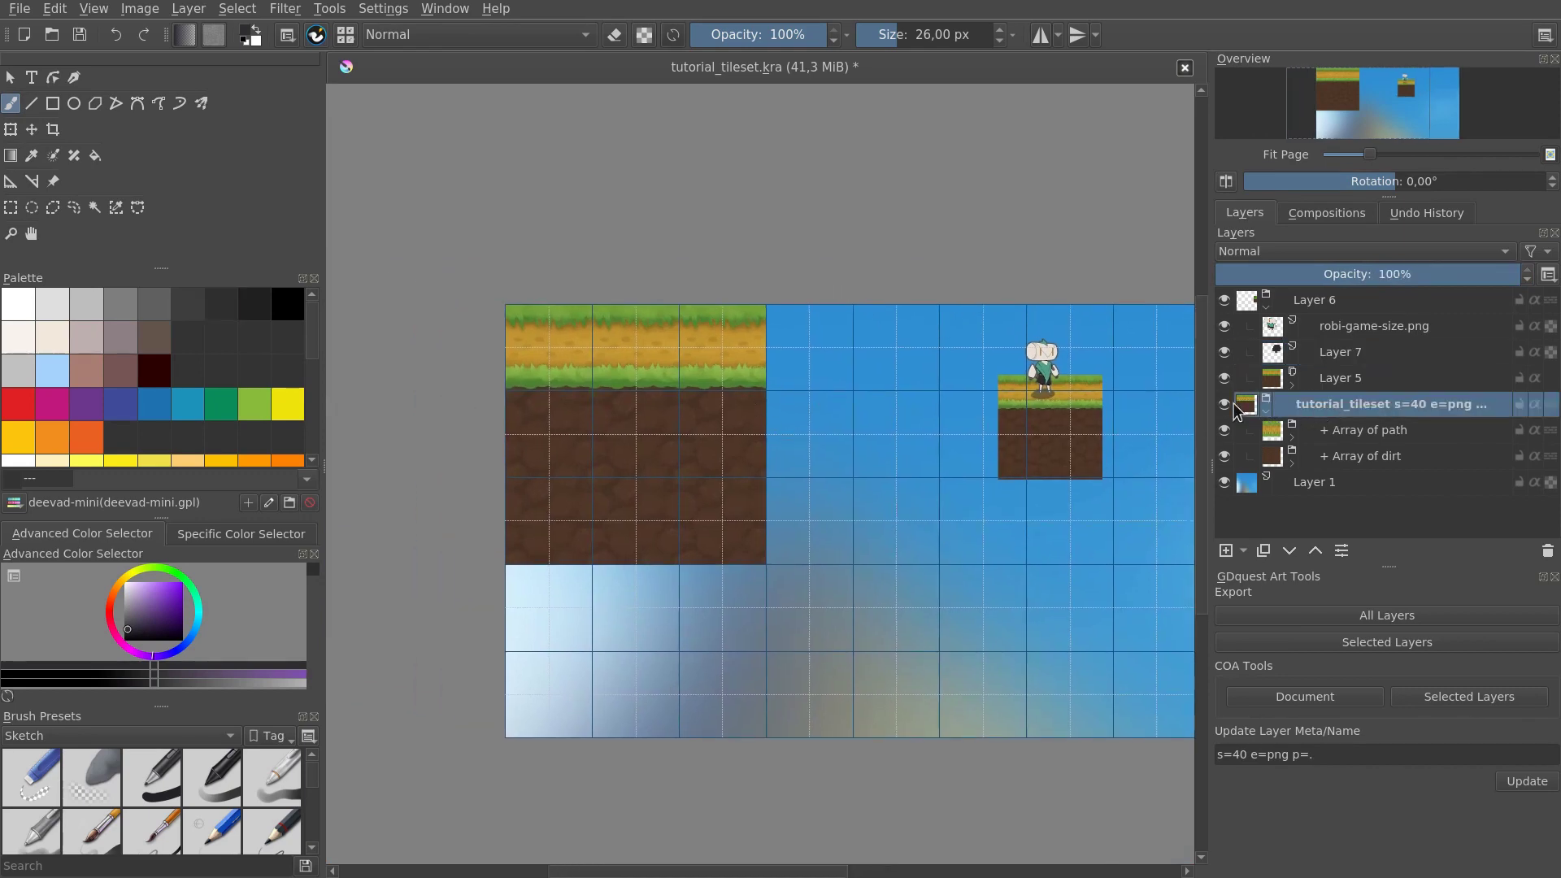
pyautogui.press('Insert')
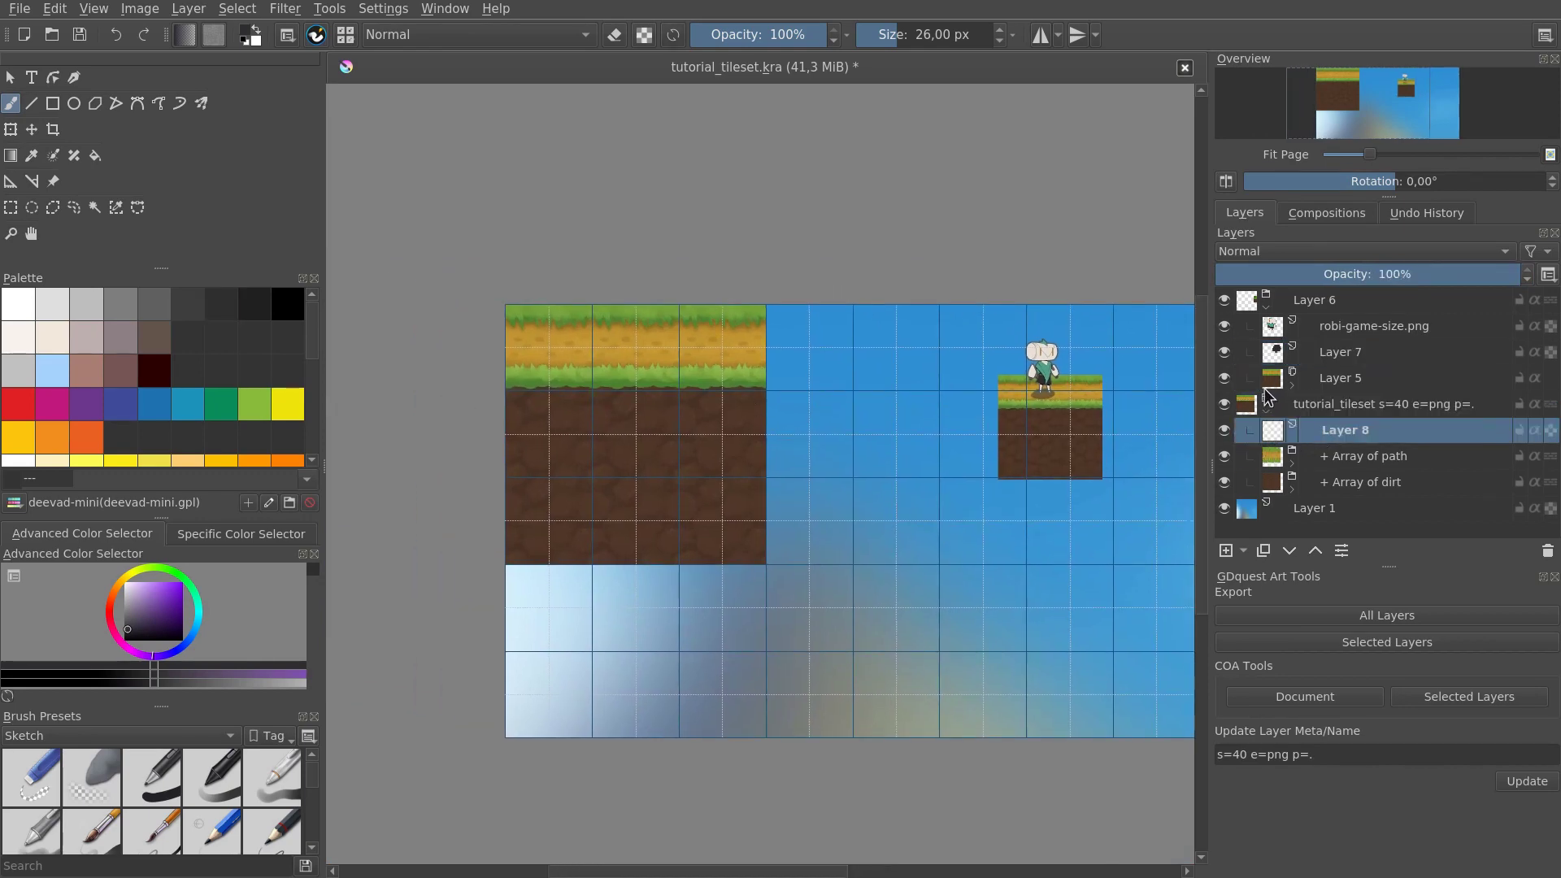
pyautogui.keyDown('shift'); pyautogui.moveTo(806, 373); pyautogui.dragTo(839, 373); pyautogui.keyUp('shift')
pyautogui.click(161, 615)
# Step: Paint purple test strokes across the full-size tileset to check that the clone updates, and undo them
pyautogui.moveTo(722, 352)
pyautogui.mouseDown()
pyautogui.moveTo(679, 340)
pyautogui.moveTo(644, 380)
pyautogui.moveTo(563, 401)
pyautogui.moveTo(600, 448)
pyautogui.mouseUp()
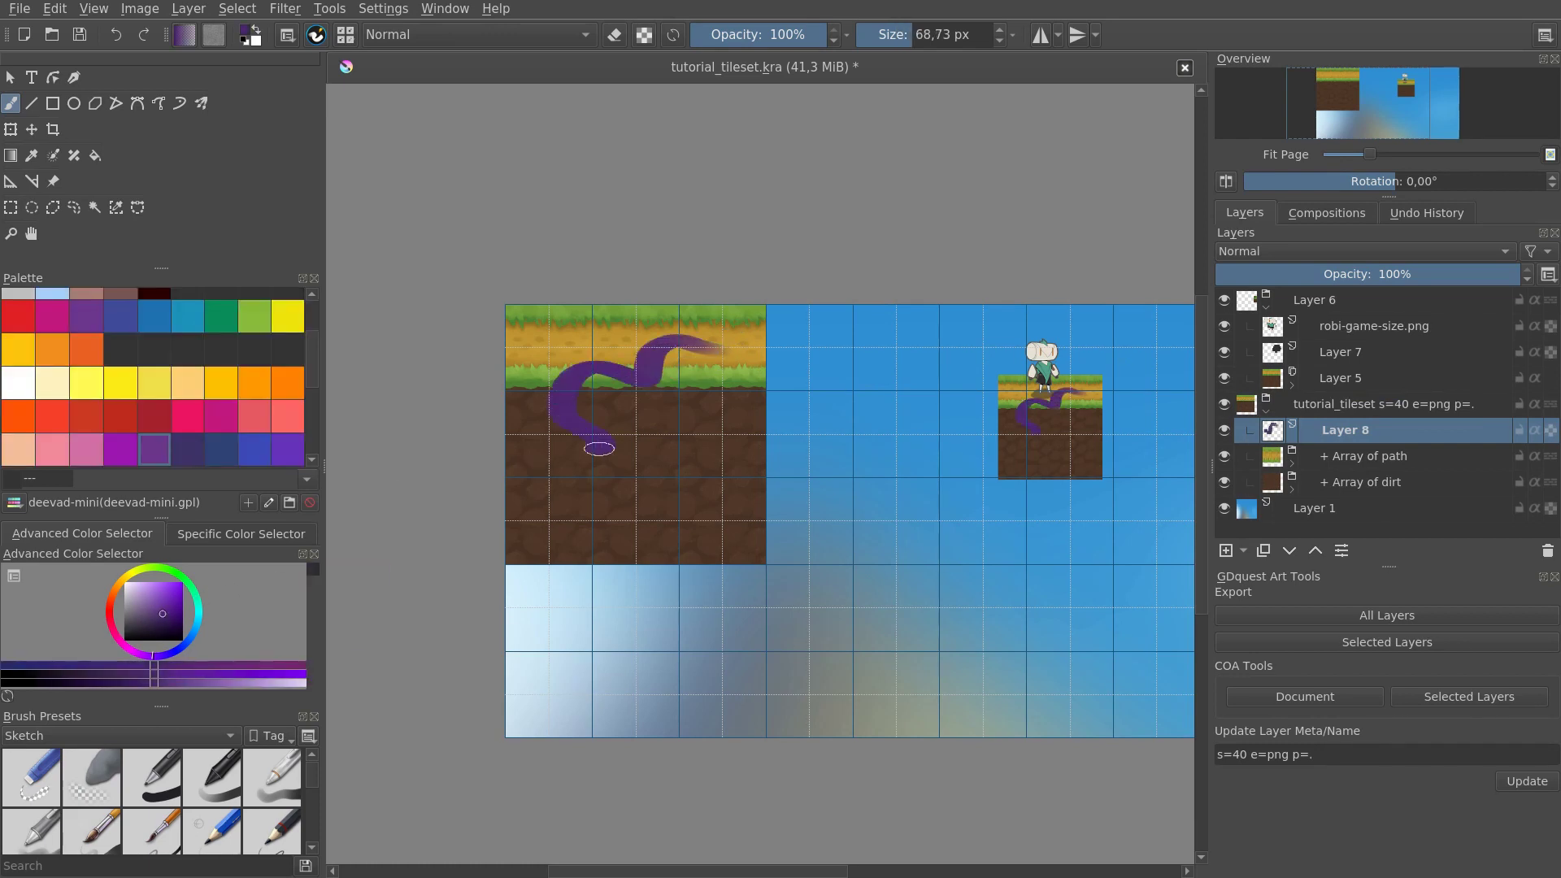
pyautogui.moveTo(667, 401); pyautogui.dragTo(704, 446)
pyautogui.hotkey('ctrl', 'z')
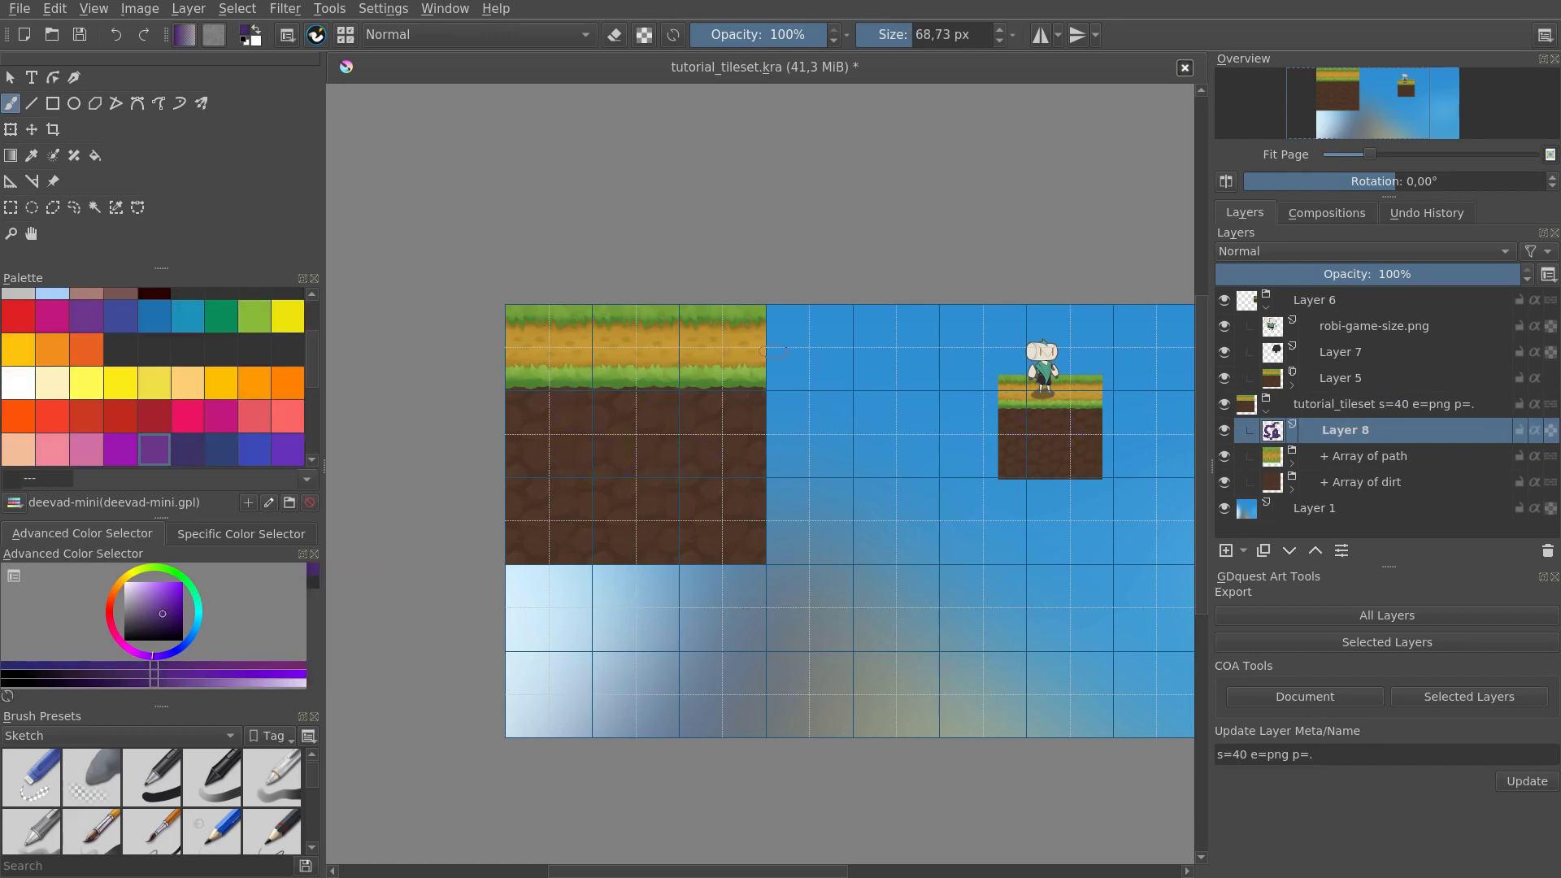
pyautogui.moveTo(679, 345)
pyautogui.mouseDown()
pyautogui.moveTo(567, 353)
pyautogui.moveTo(737, 355)
pyautogui.mouseUp()
pyautogui.hotkey('ctrl', 'z')
# Step: Move the preview group holding the character and clone closer to the full-size tileset
pyautogui.moveTo(981, 434)
pyautogui.mouseDown()
pyautogui.moveTo(967, 457)
pyautogui.moveTo(700, 484)
pyautogui.moveTo(965, 505)
pyautogui.mouseUp()
pyautogui.press('1')
pyautogui.click(1340, 299)
pyautogui.moveTo(1062, 427); pyautogui.dragTo(920, 435)
pyautogui.press('t')
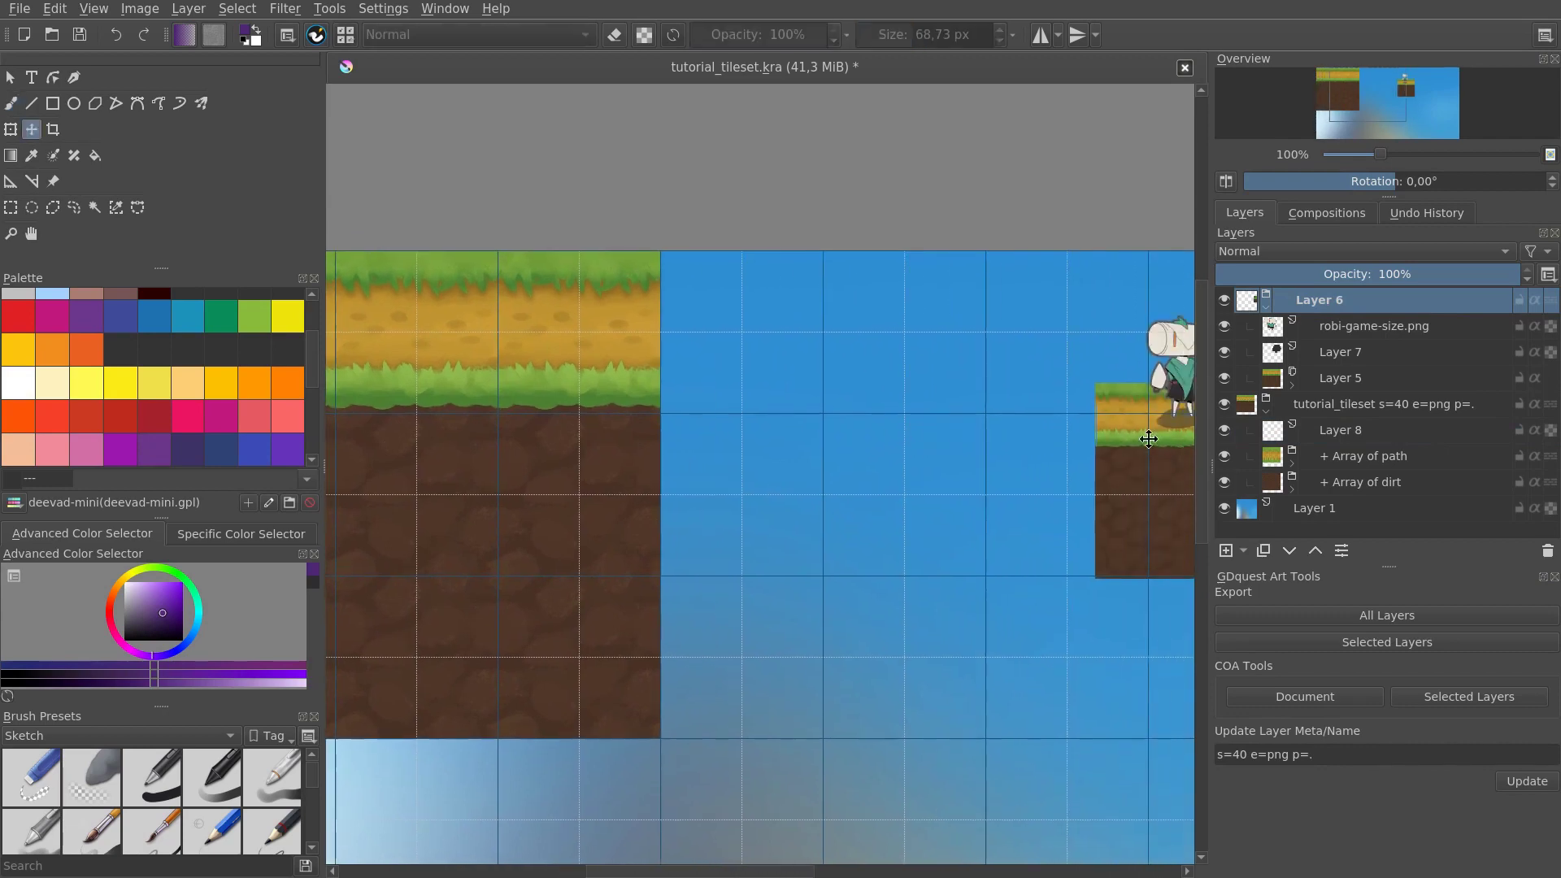
pyautogui.moveTo(1151, 440); pyautogui.dragTo(846, 424)
pyautogui.moveTo(762, 436); pyautogui.dragTo(1023, 456)
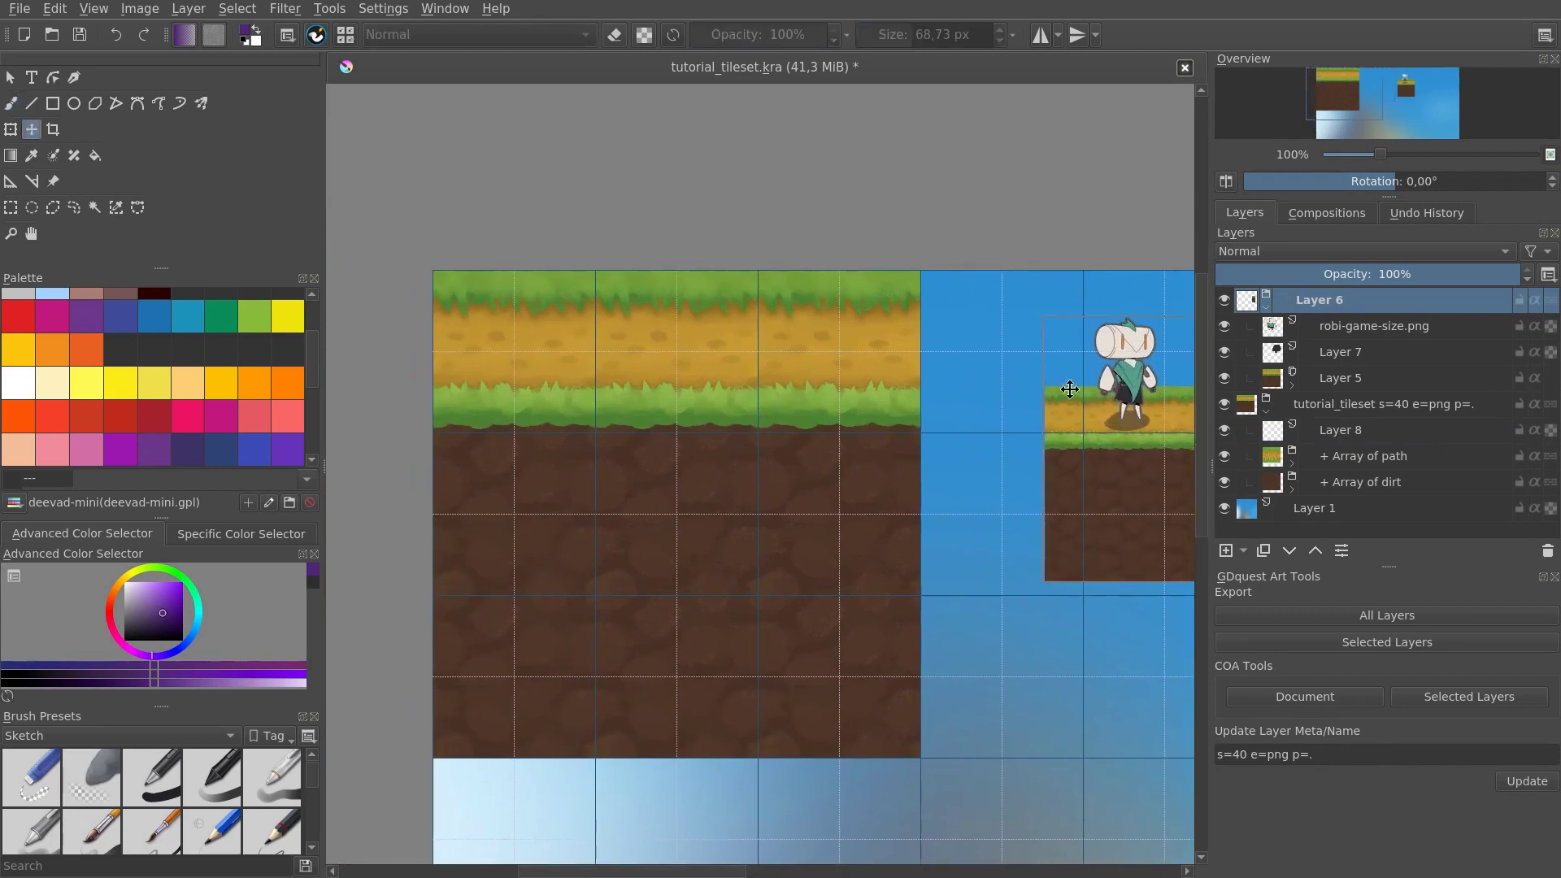
# Step: Paint purple strokes over the path and dirt on Layer 8 beside the preview, and undo them
pyautogui.click(1348, 435)
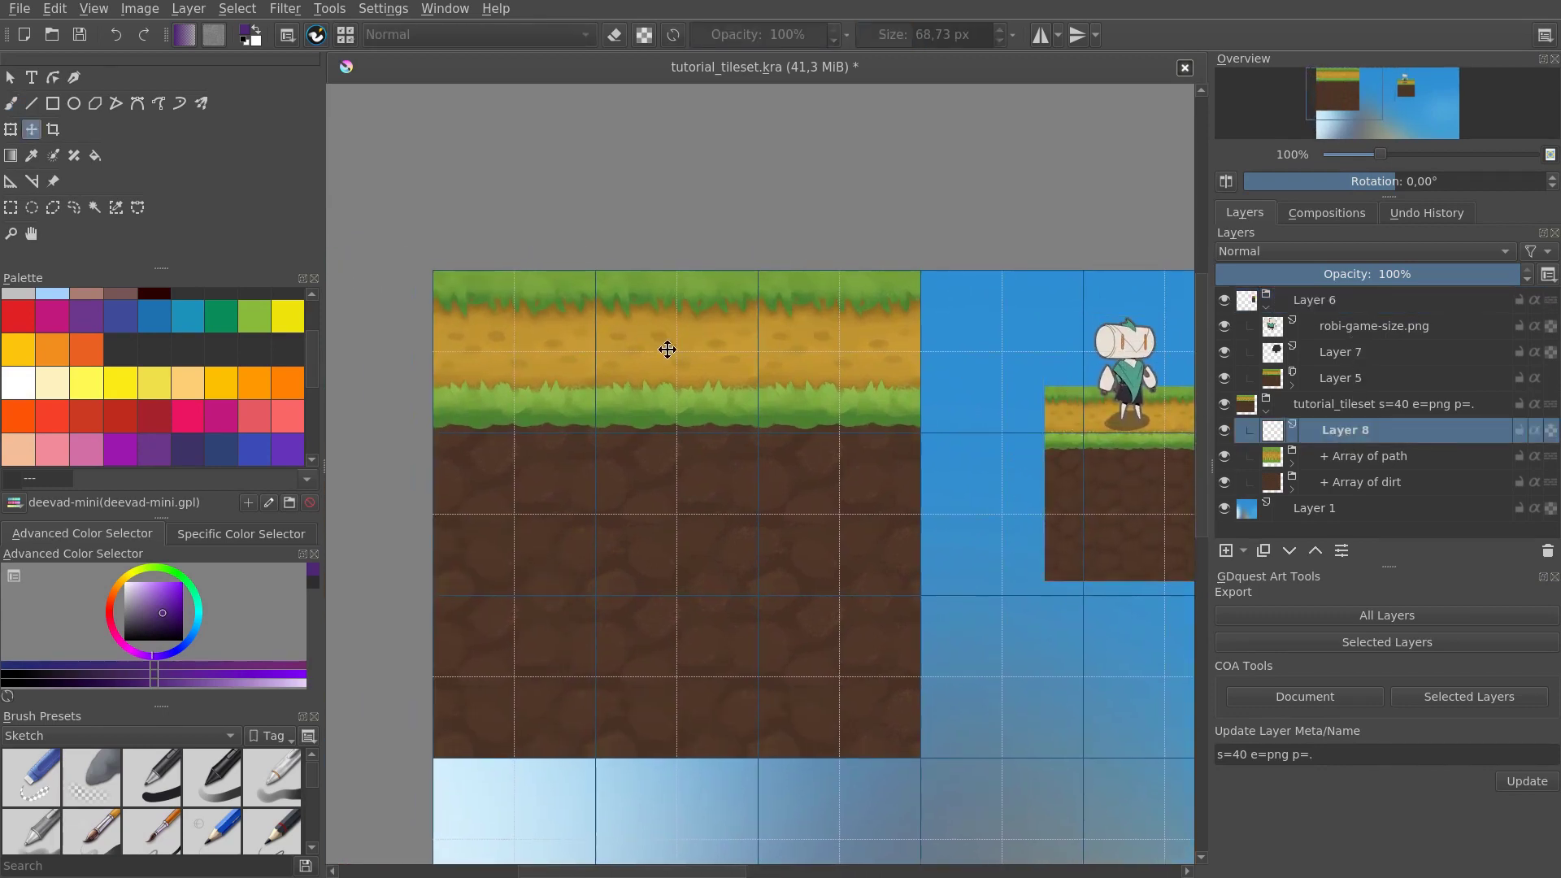
pyautogui.press('b')
pyautogui.moveTo(691, 328)
pyautogui.mouseDown()
pyautogui.moveTo(793, 370)
pyautogui.moveTo(796, 397)
pyautogui.mouseUp()
pyautogui.moveTo(539, 531); pyautogui.dragTo(783, 509)
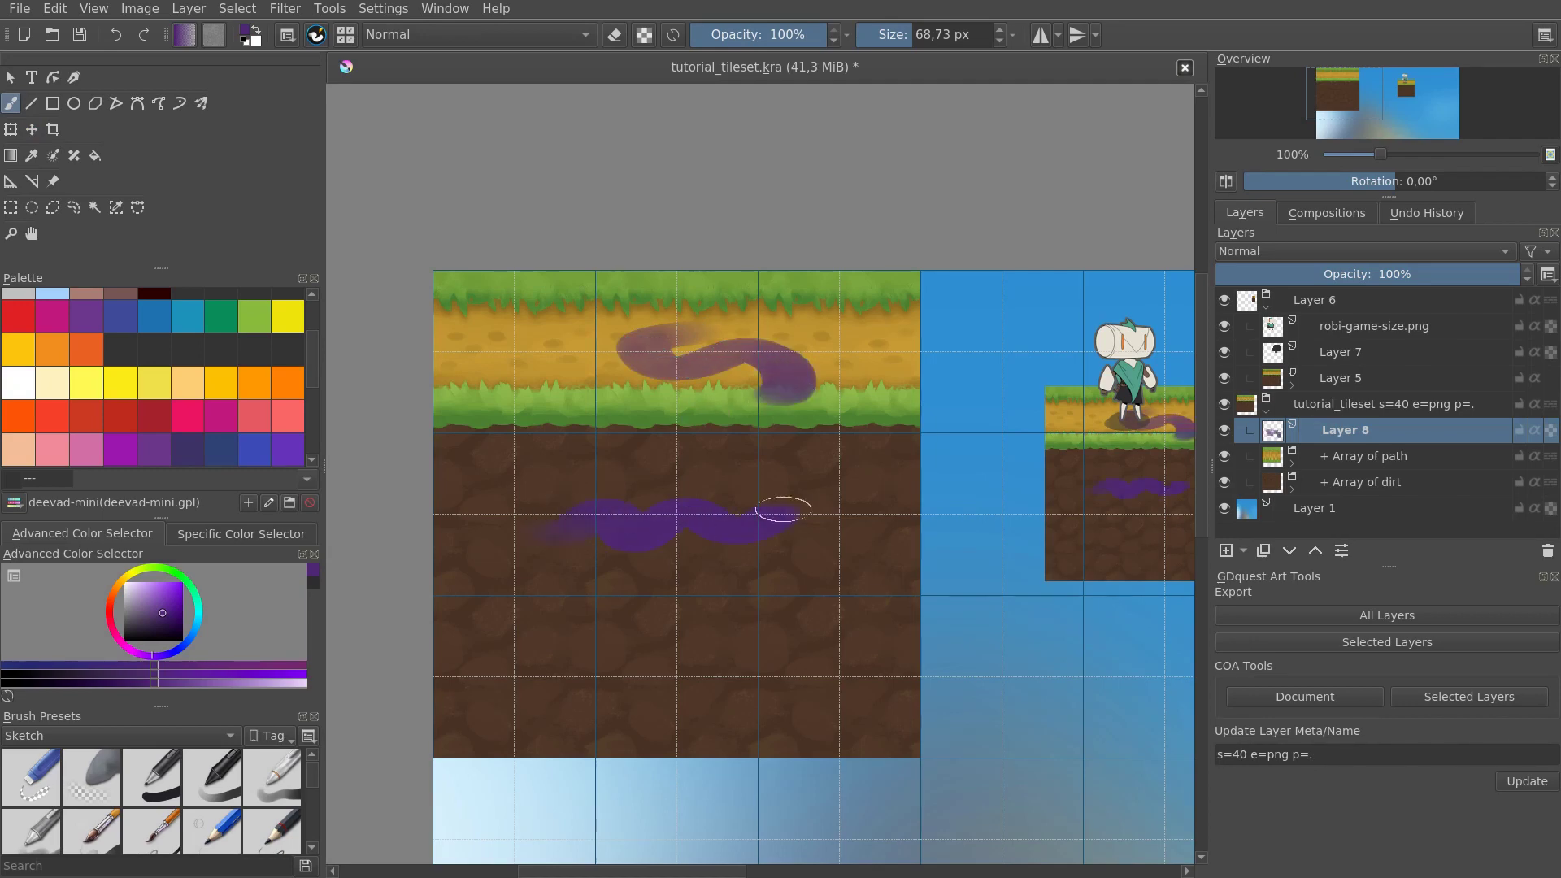
pyautogui.moveTo(840, 441); pyautogui.dragTo(778, 454)
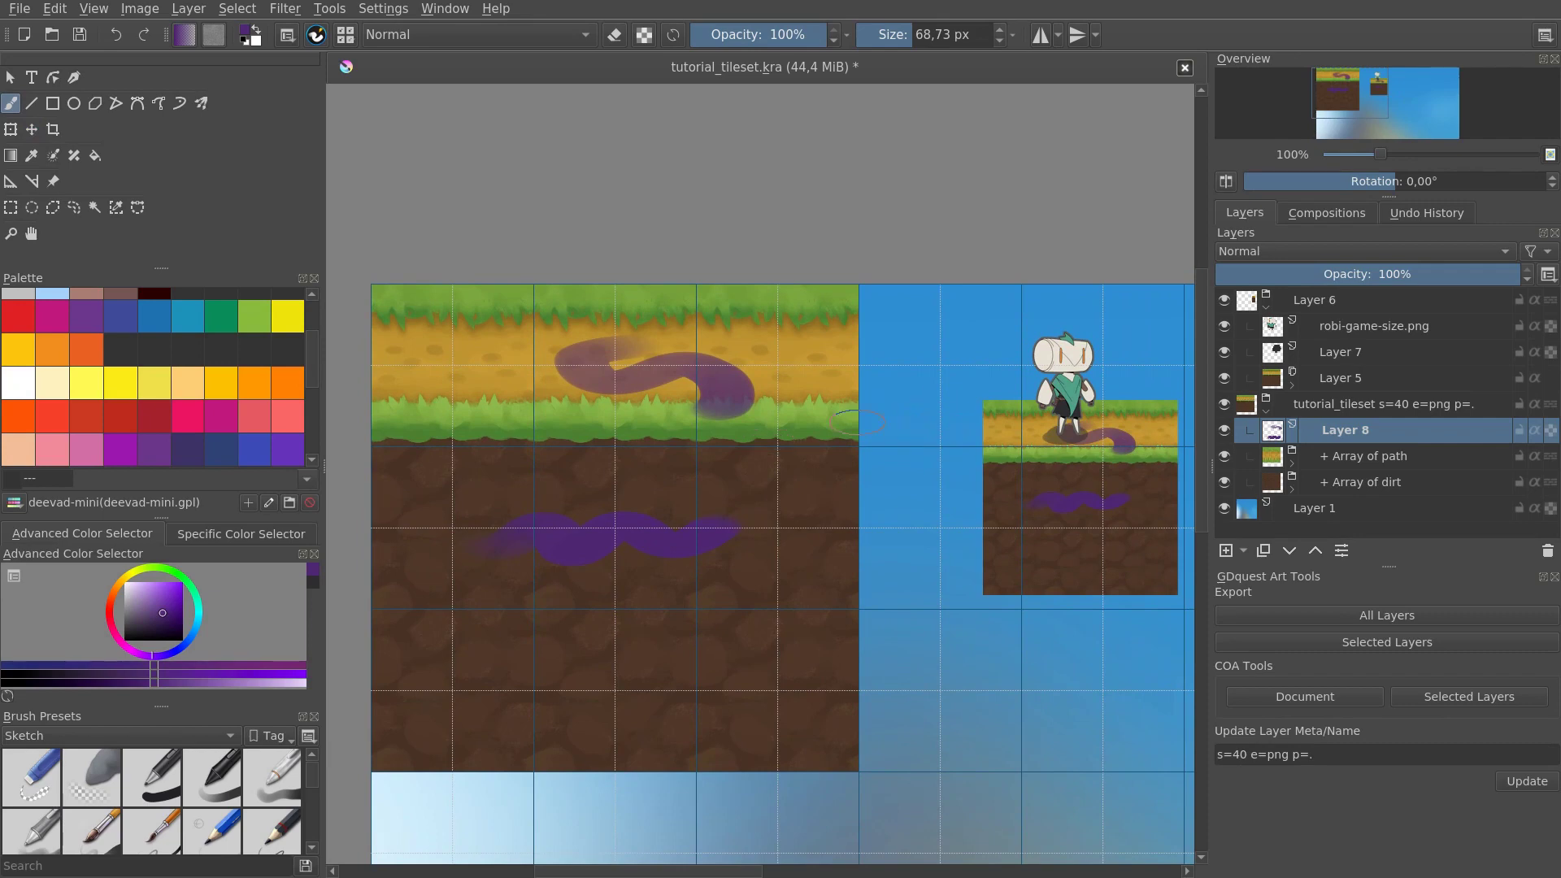
pyautogui.moveTo(451, 372); pyautogui.dragTo(631, 355)
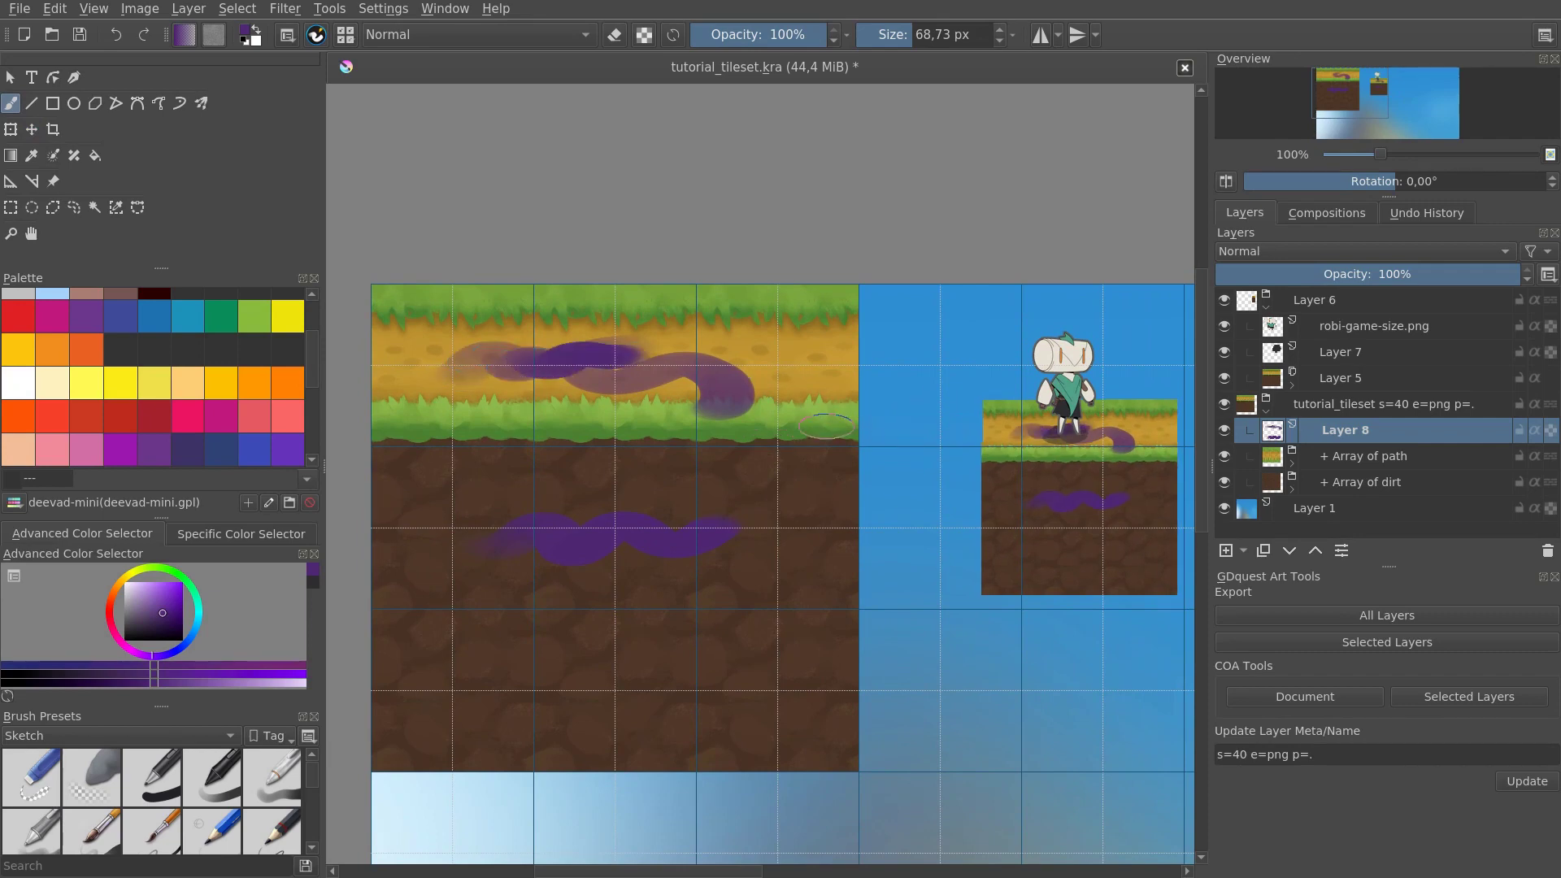
pyautogui.hotkey('ctrl', 'z')
pyautogui.hotkey('ctrl', 'z')
pyautogui.hotkey('ctrl', 'shift', '0')
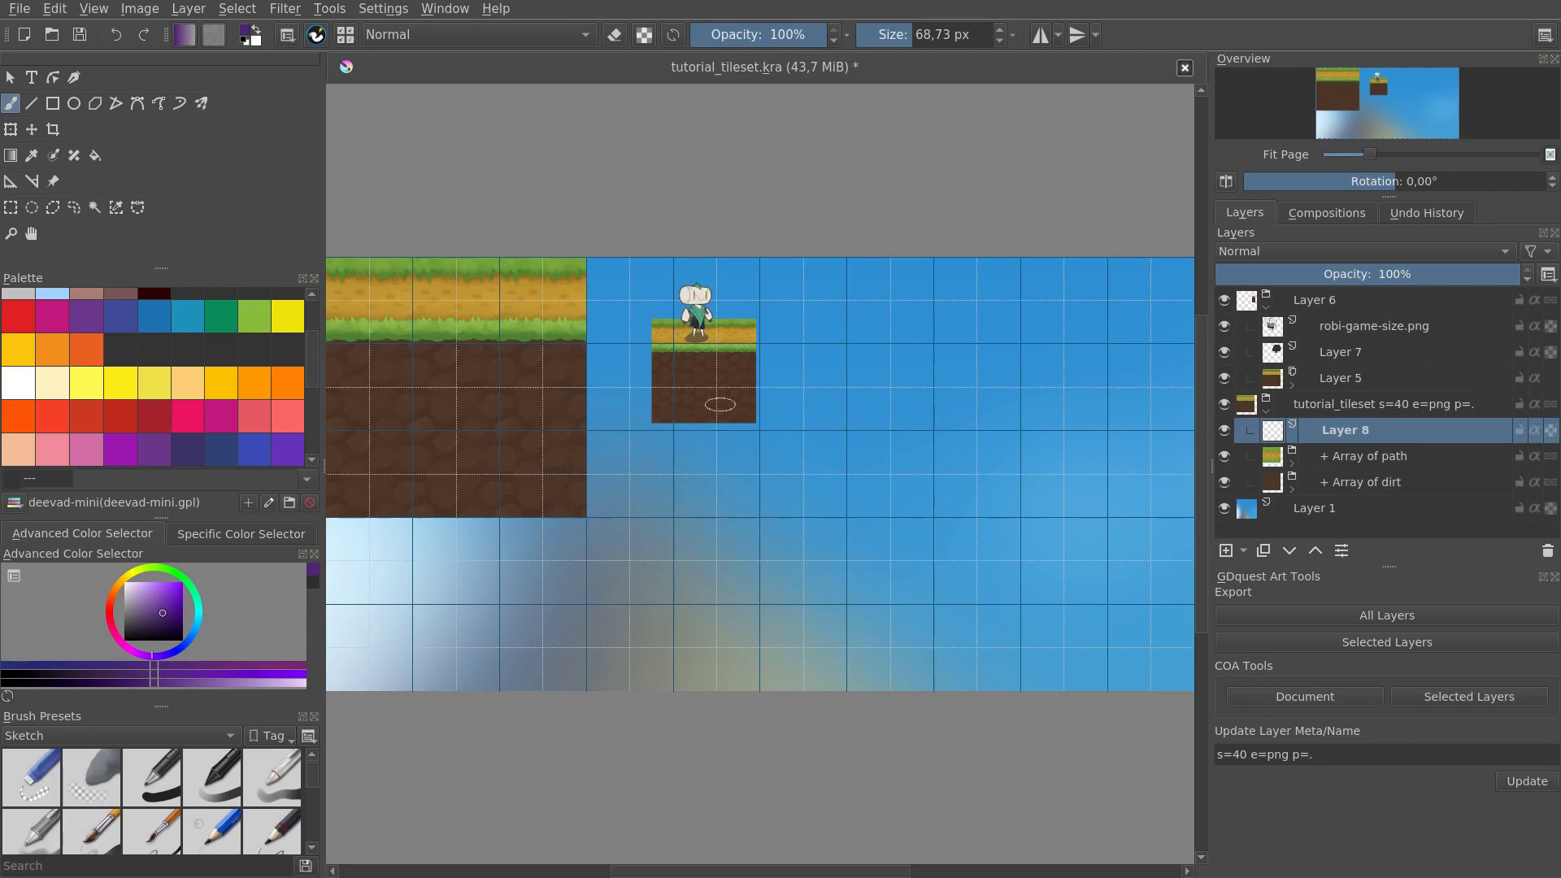
pyautogui.scroll(3, 720, 404)
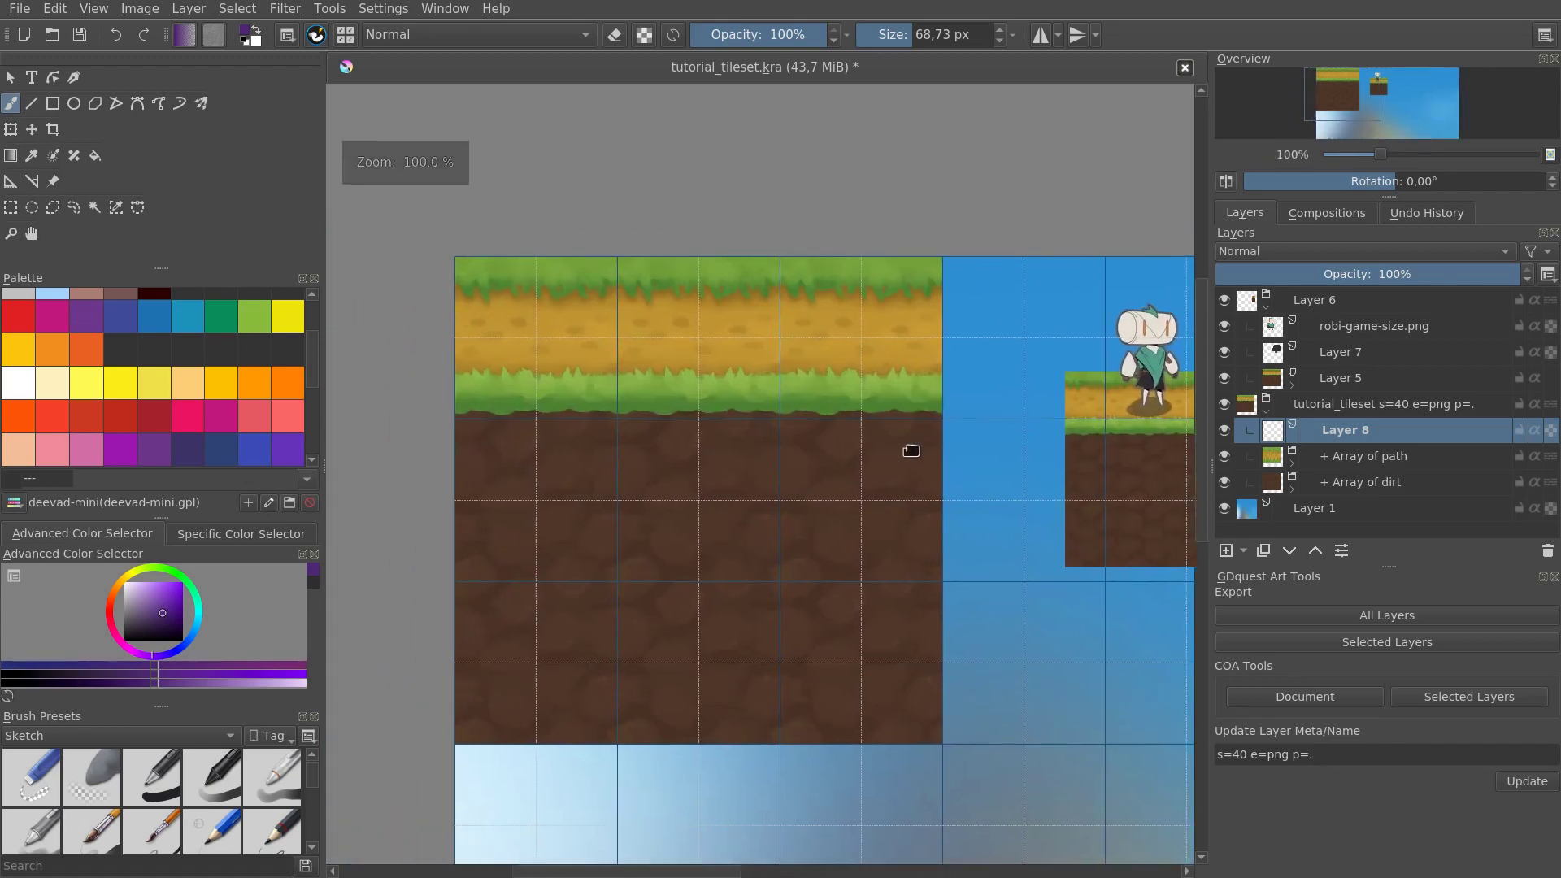
pyautogui.moveTo(911, 451); pyautogui.dragTo(964, 469)
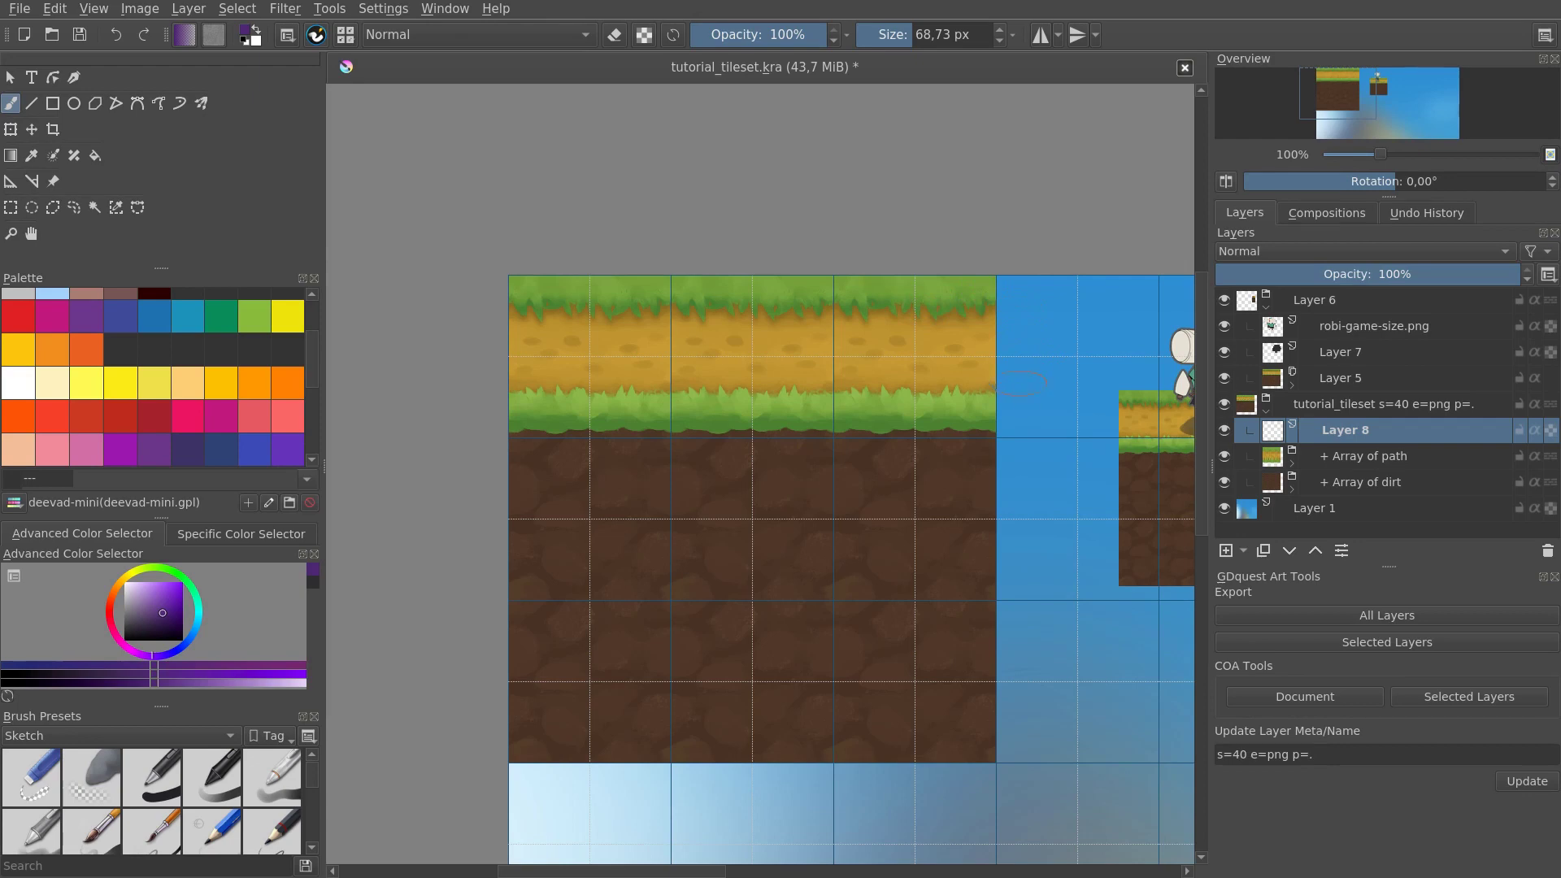
pyautogui.moveTo(965, 332); pyautogui.dragTo(948, 332)
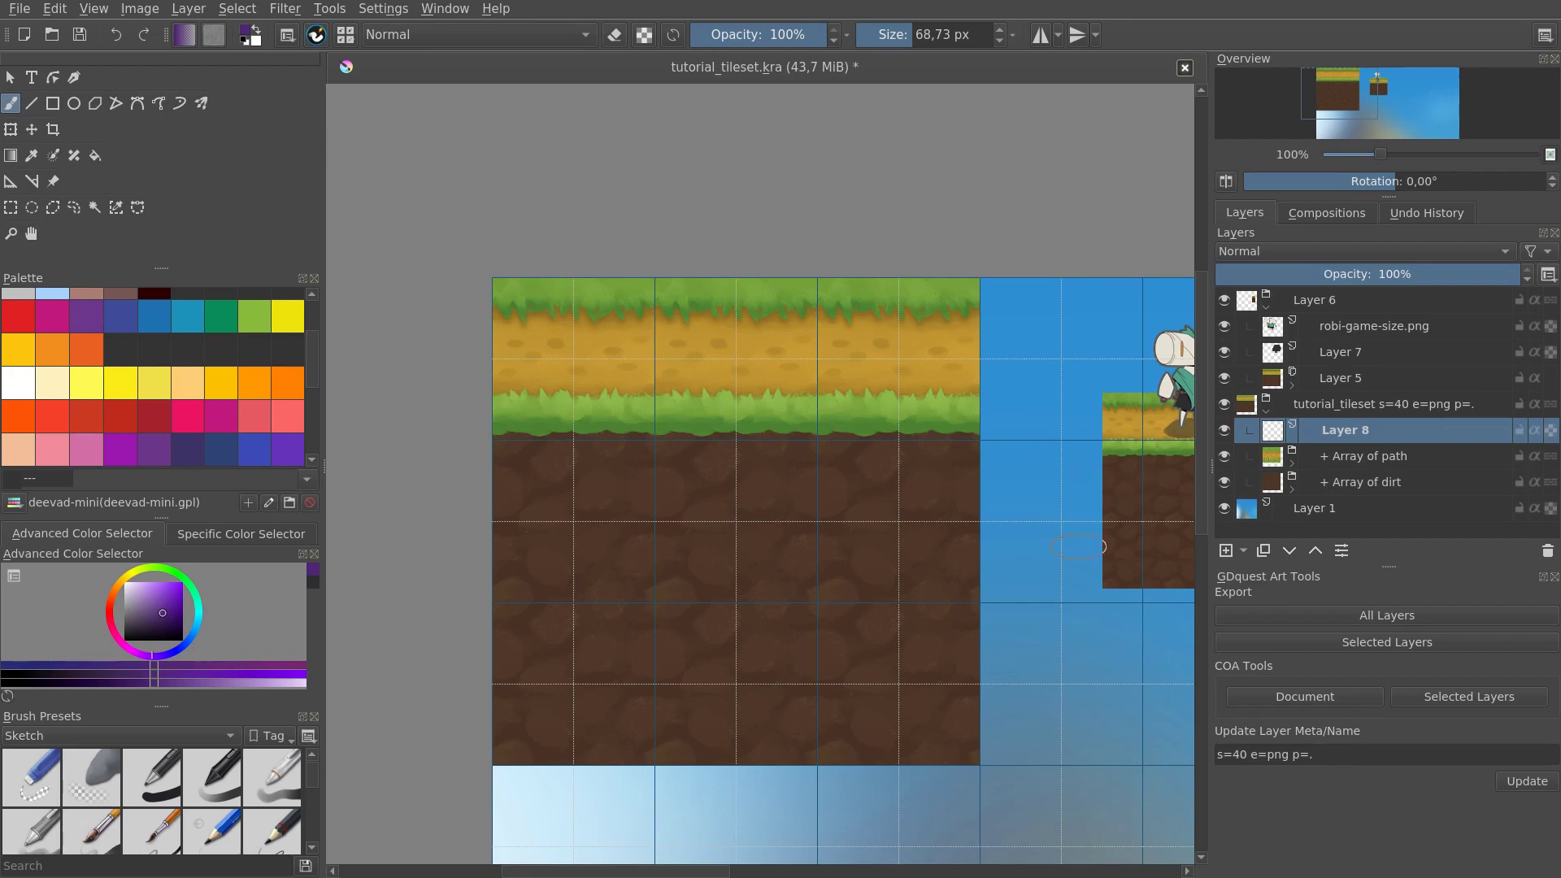
# Step: Examine the game-size character preview, switch to Godot and run the game to view the tileset and character in play
pyautogui.moveTo(1108, 559)
pyautogui.mouseDown()
pyautogui.moveTo(794, 578)
pyautogui.moveTo(734, 604)
pyautogui.mouseUp()
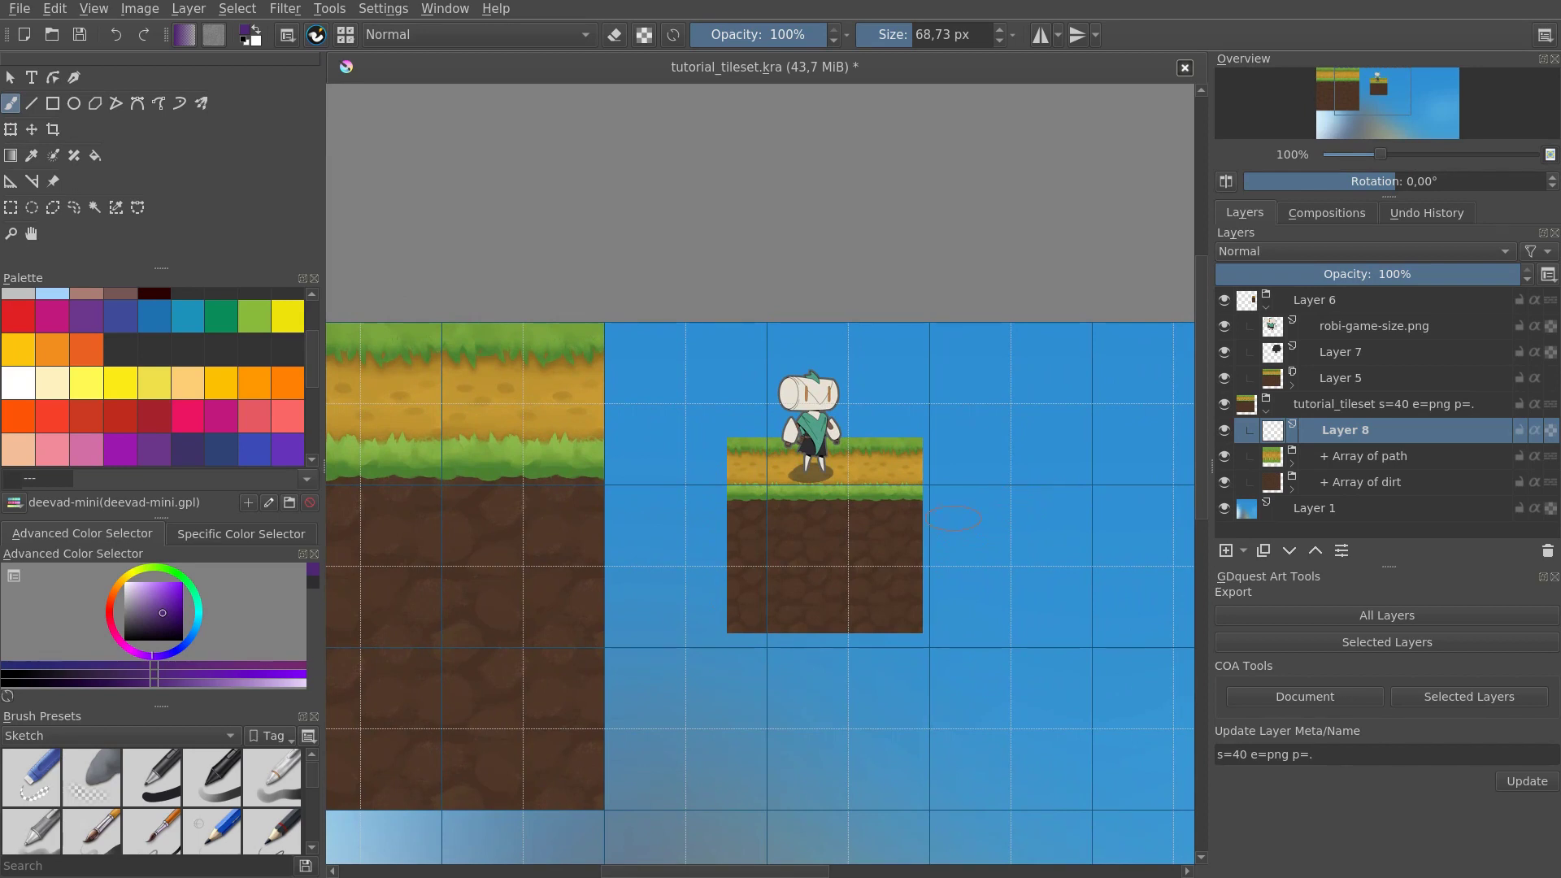
pyautogui.moveTo(955, 518); pyautogui.dragTo(1099, 436)
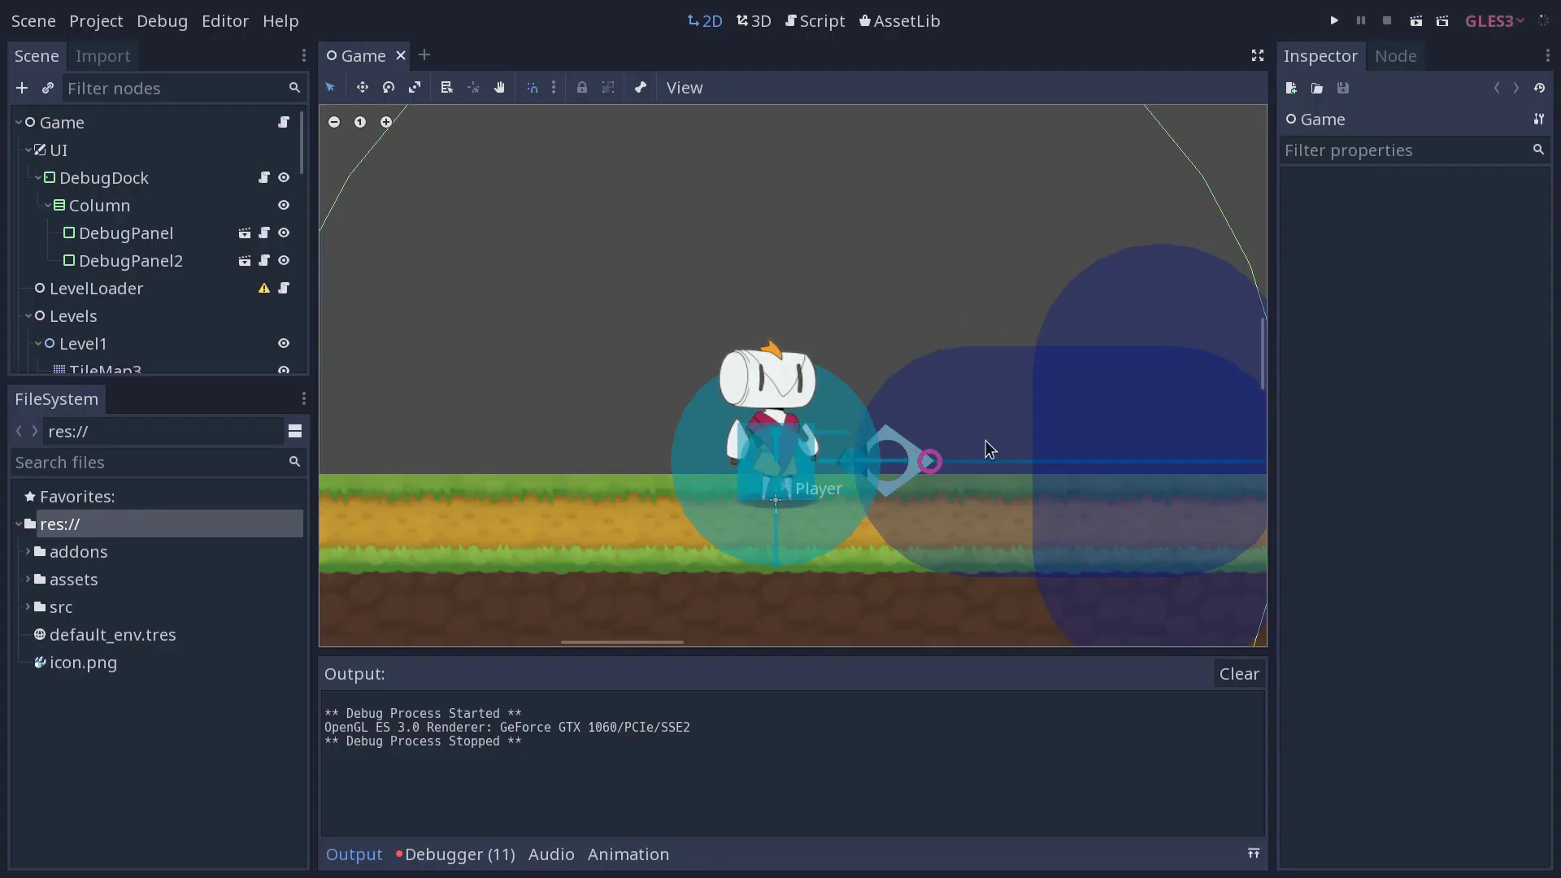
pyautogui.moveTo(986, 449); pyautogui.dragTo(973, 389)
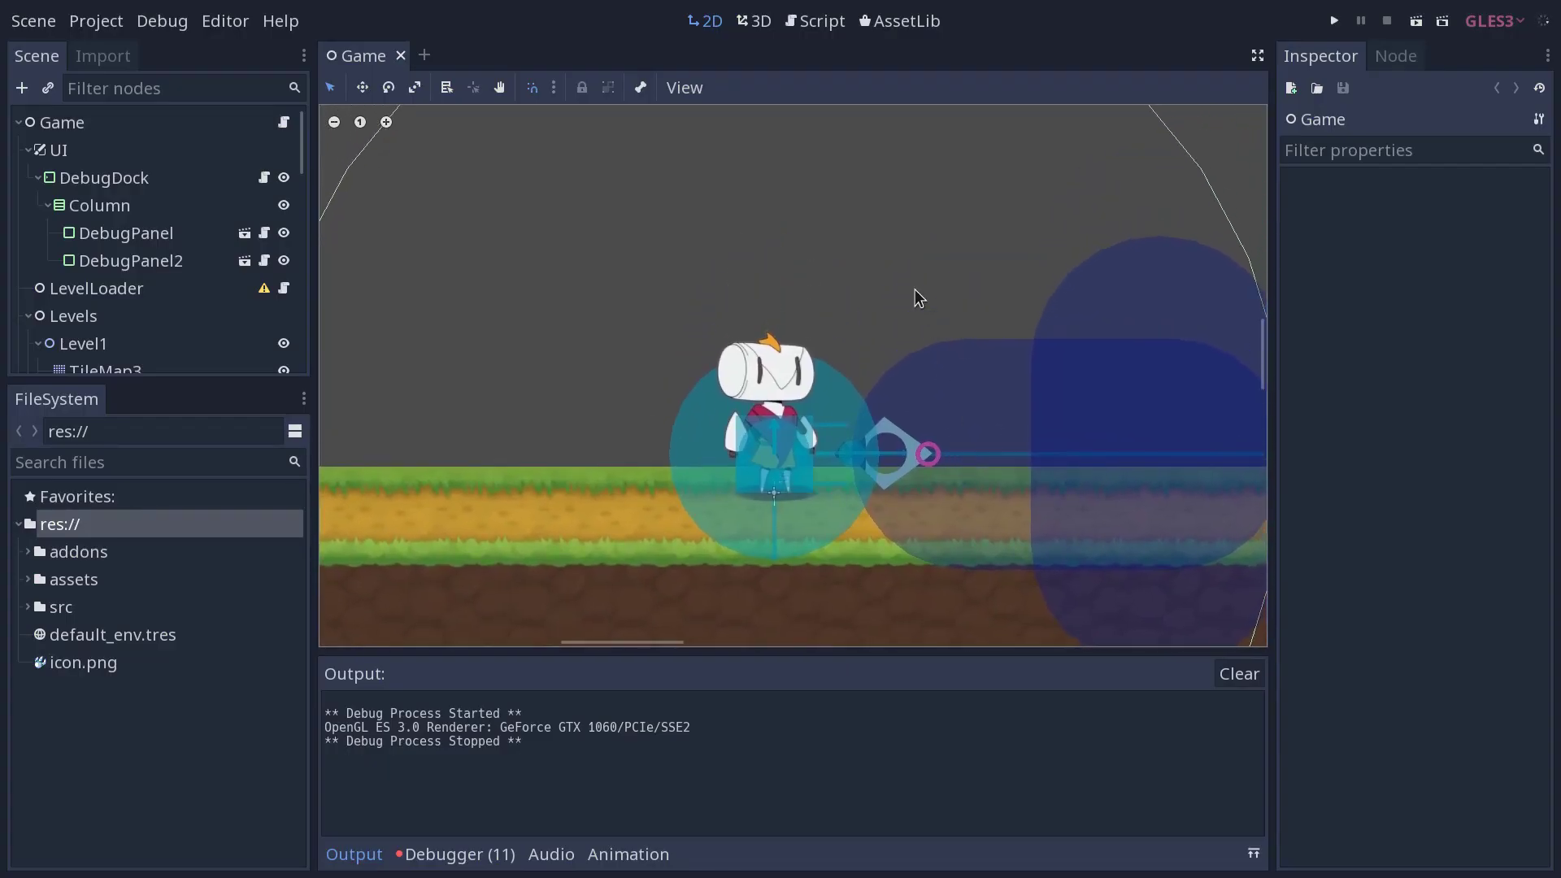
pyautogui.press('F5')
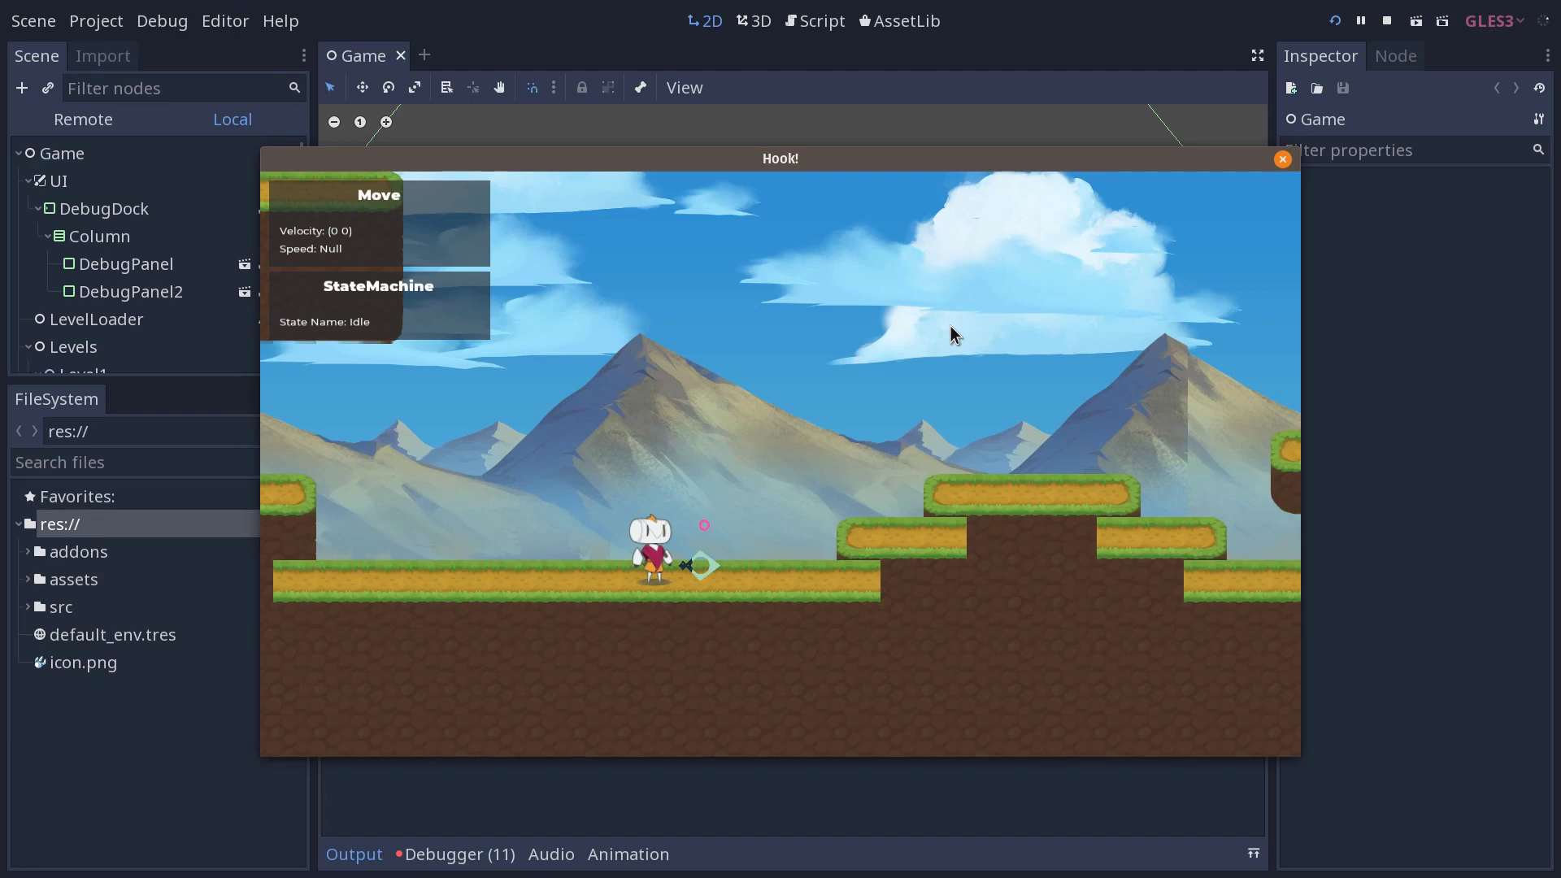
# Step: Switch back to Krita and select the Layer 6 group holding the character and tileset clone
pyautogui.hotkey('ctrl', 'F2')
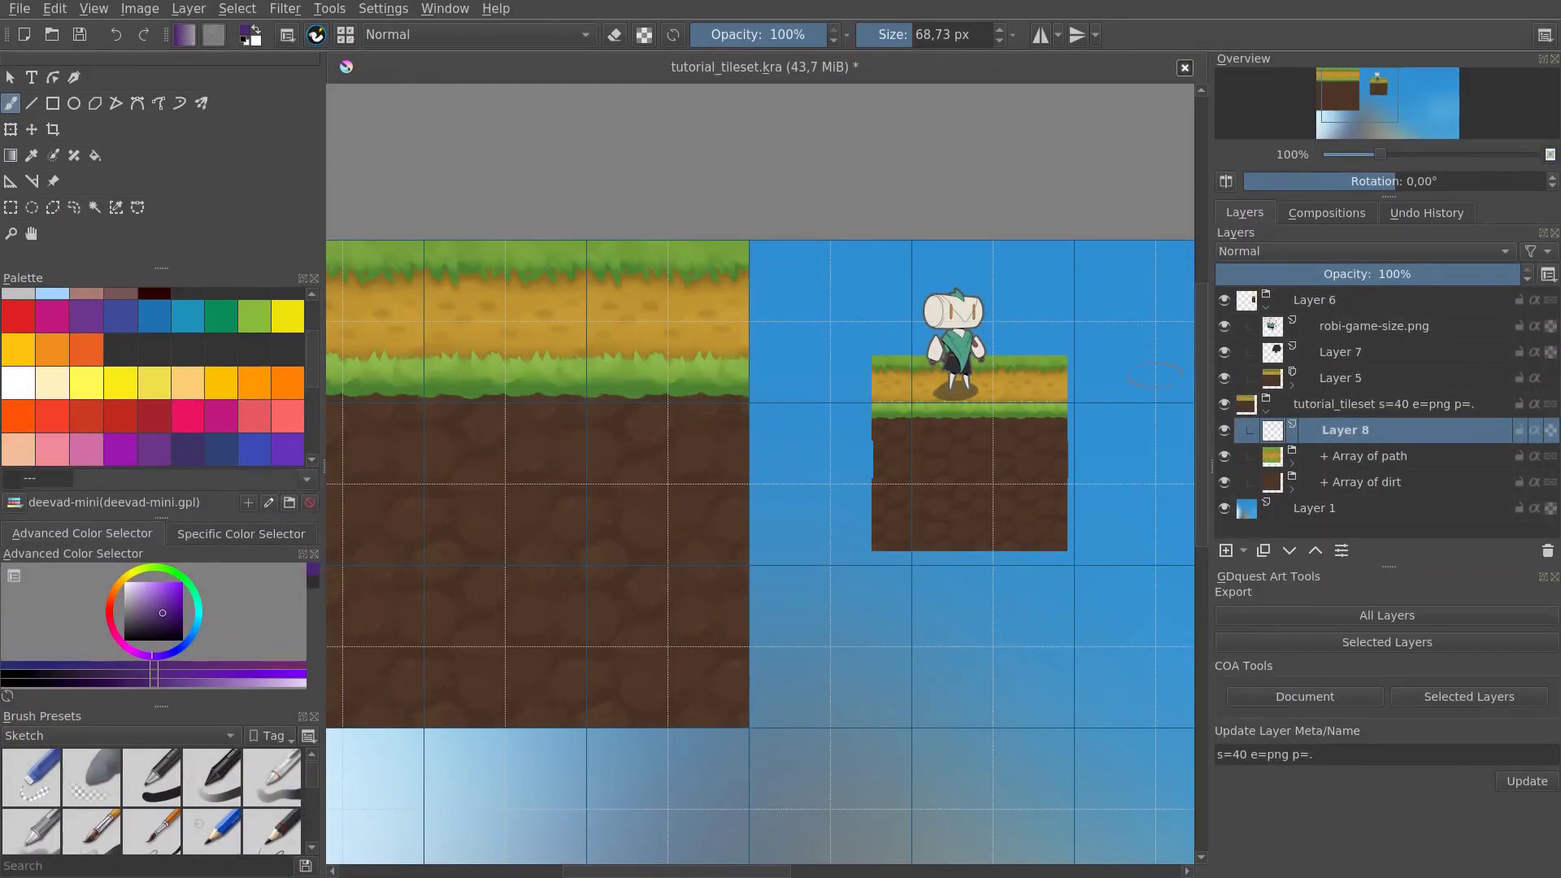
pyautogui.click(1306, 305)
pyautogui.moveTo(742, 372)
pyautogui.mouseDown()
pyautogui.moveTo(913, 418)
pyautogui.moveTo(810, 392)
pyautogui.moveTo(823, 337)
pyautogui.mouseUp()
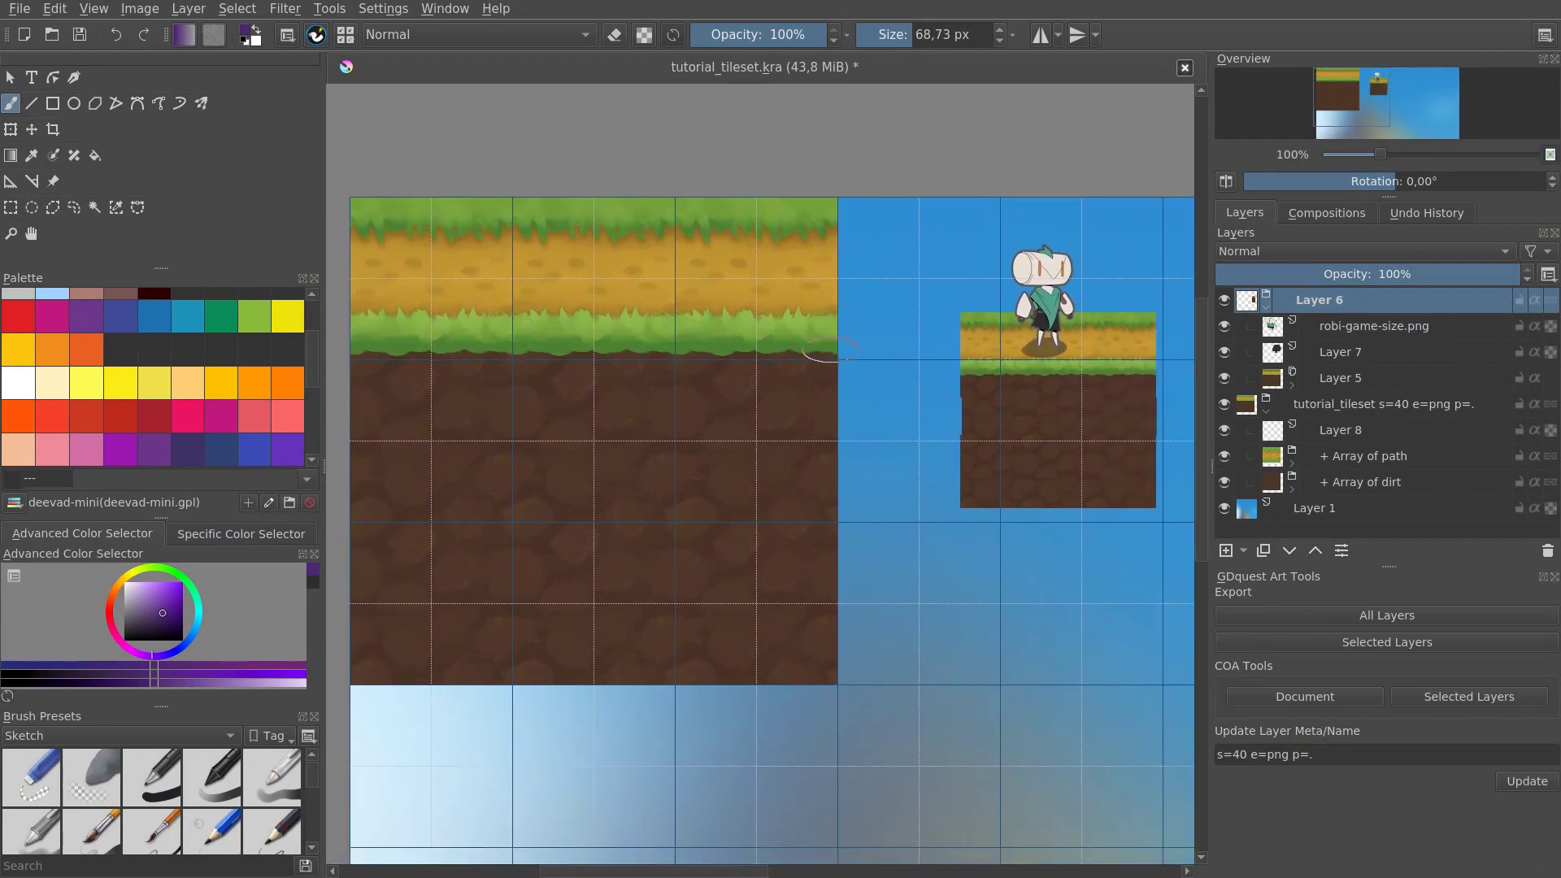